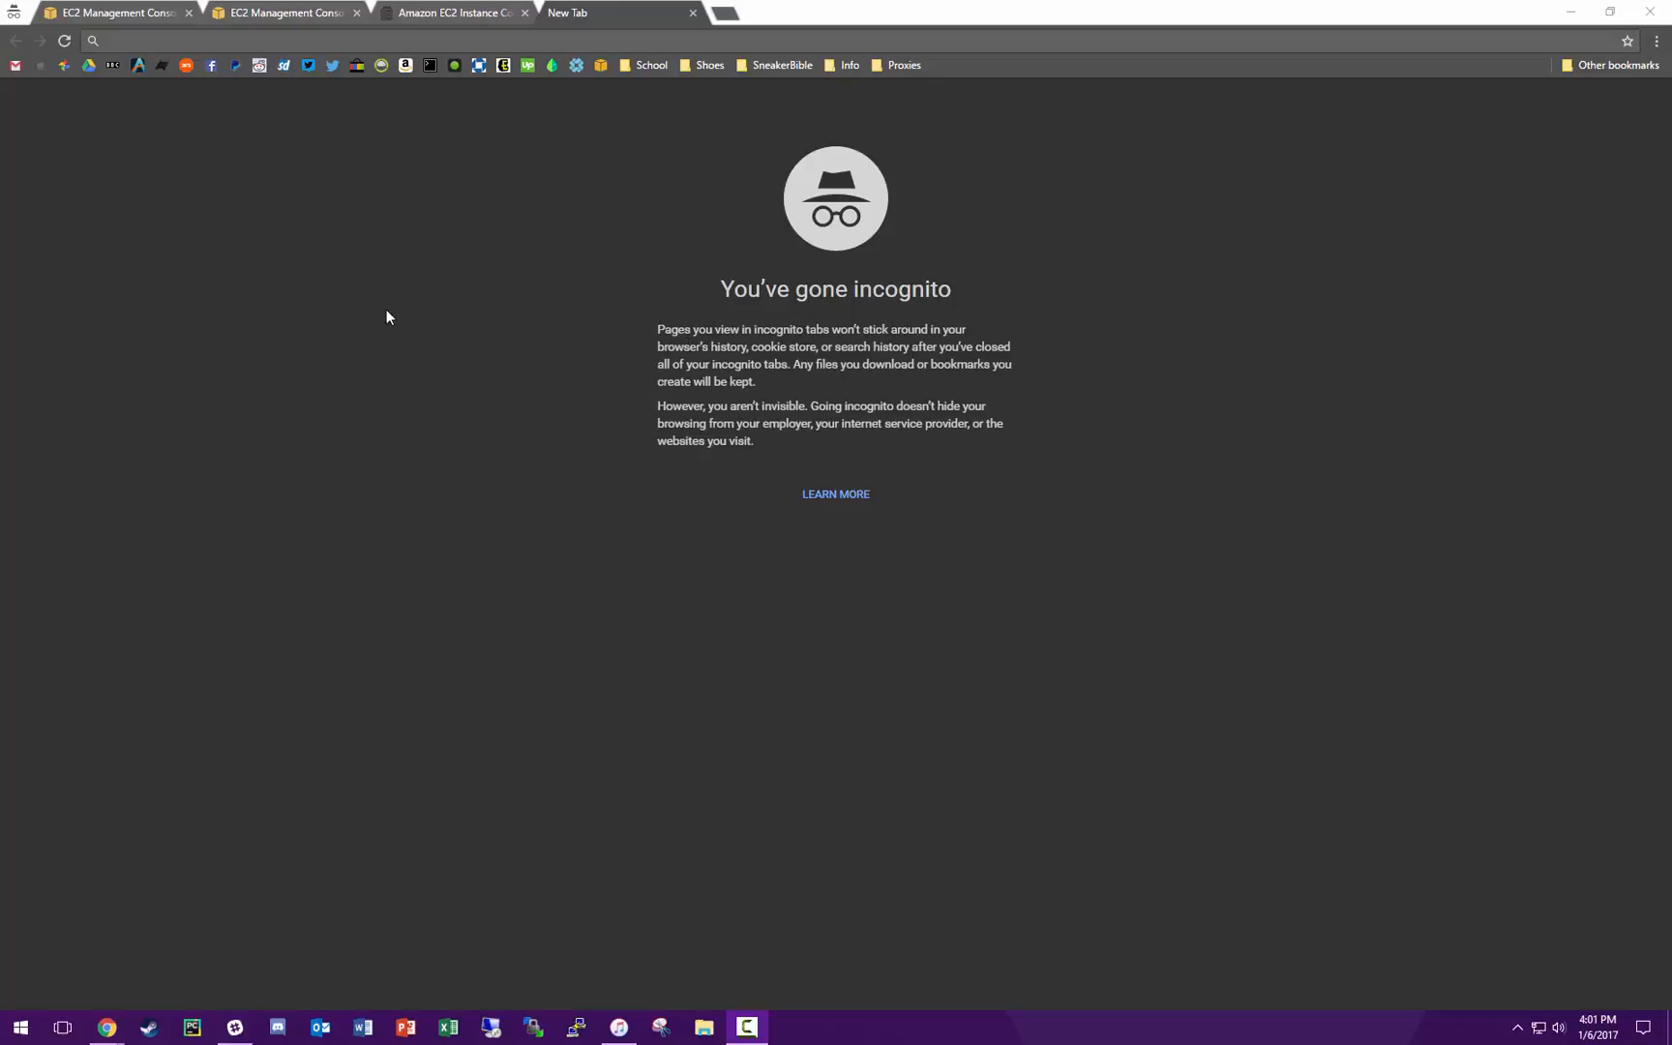
Step: Close the duplicate EC2 console tab, then search for "aws aws" in the blank tab, moved to first place, and open the Amazon Web Services homepage
middle_click(149, 6)
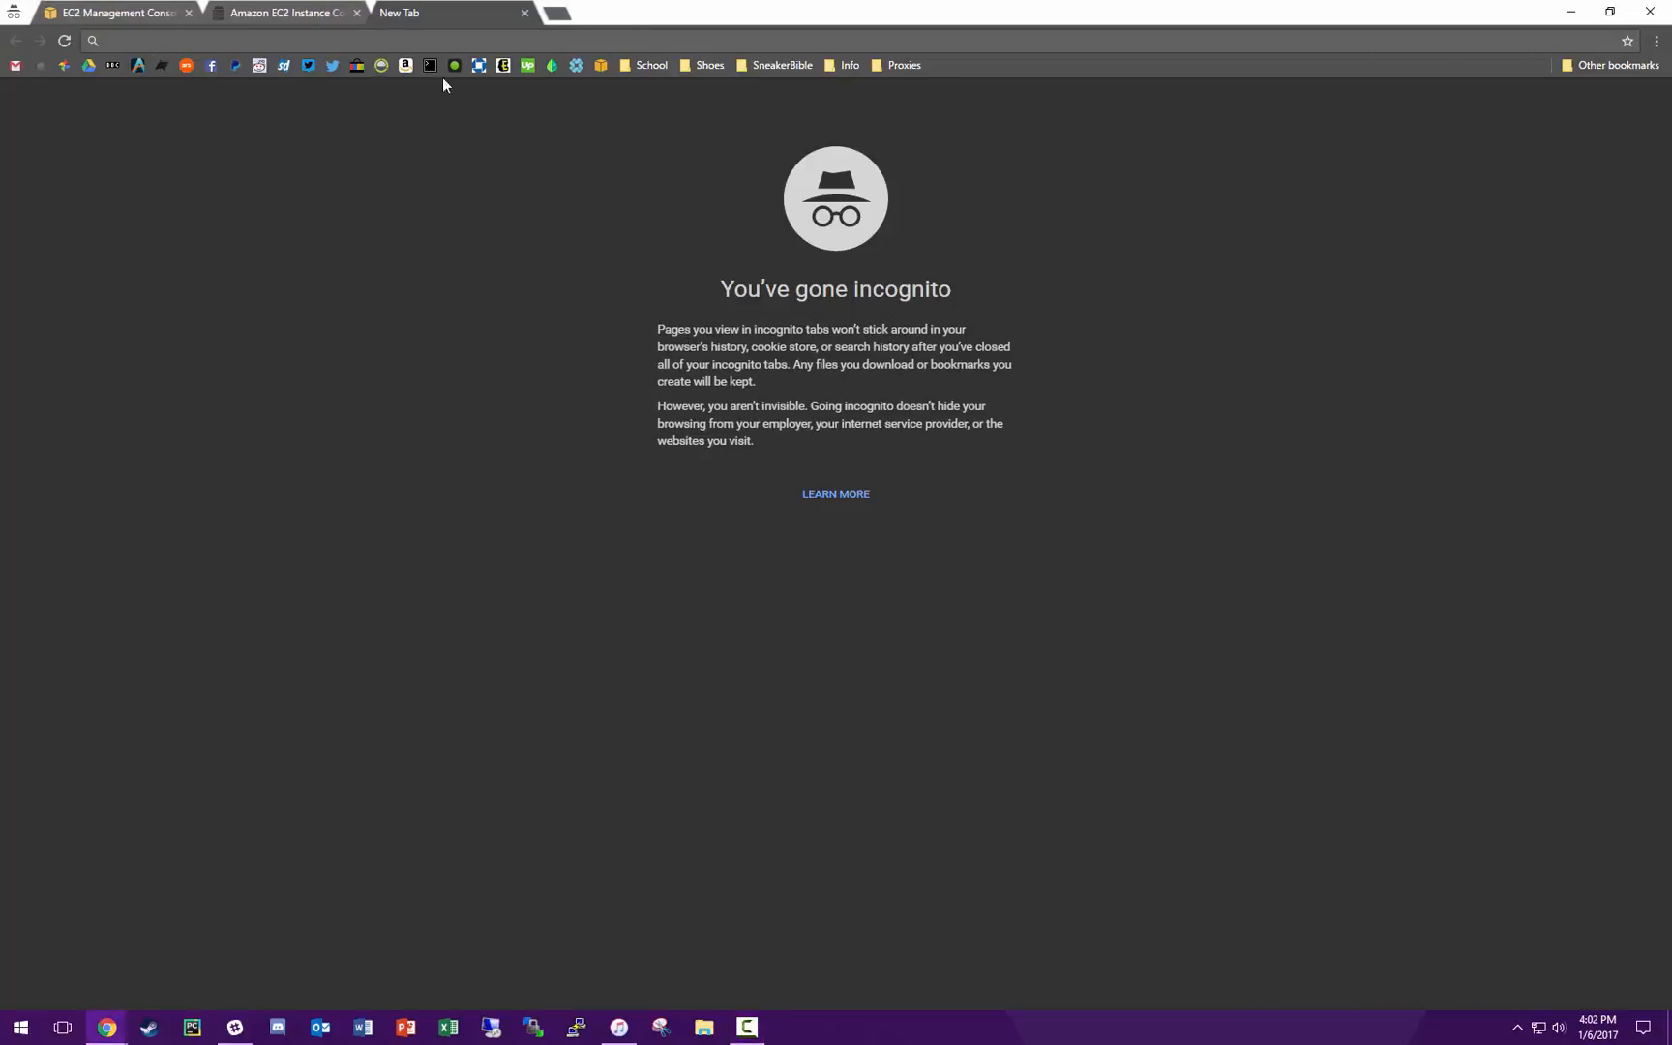
drag(426, 14, 161, 31)
click(177, 46)
text(aw)
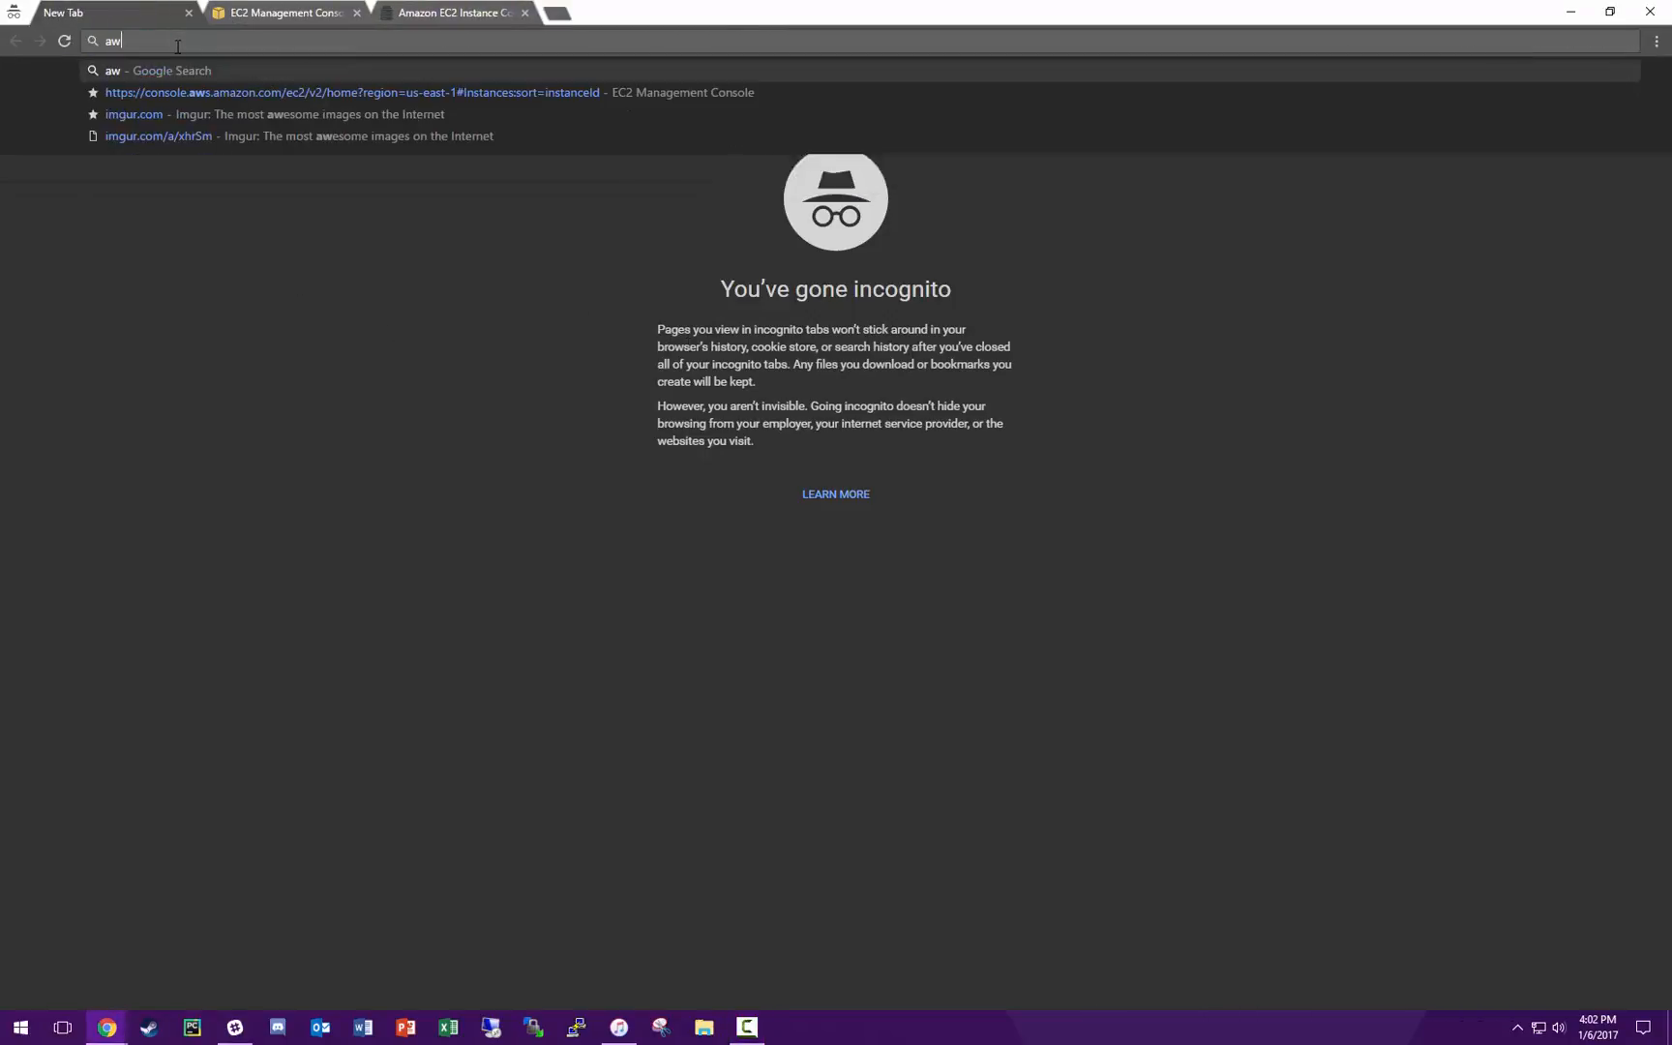
text(s aws a)
key(Return)
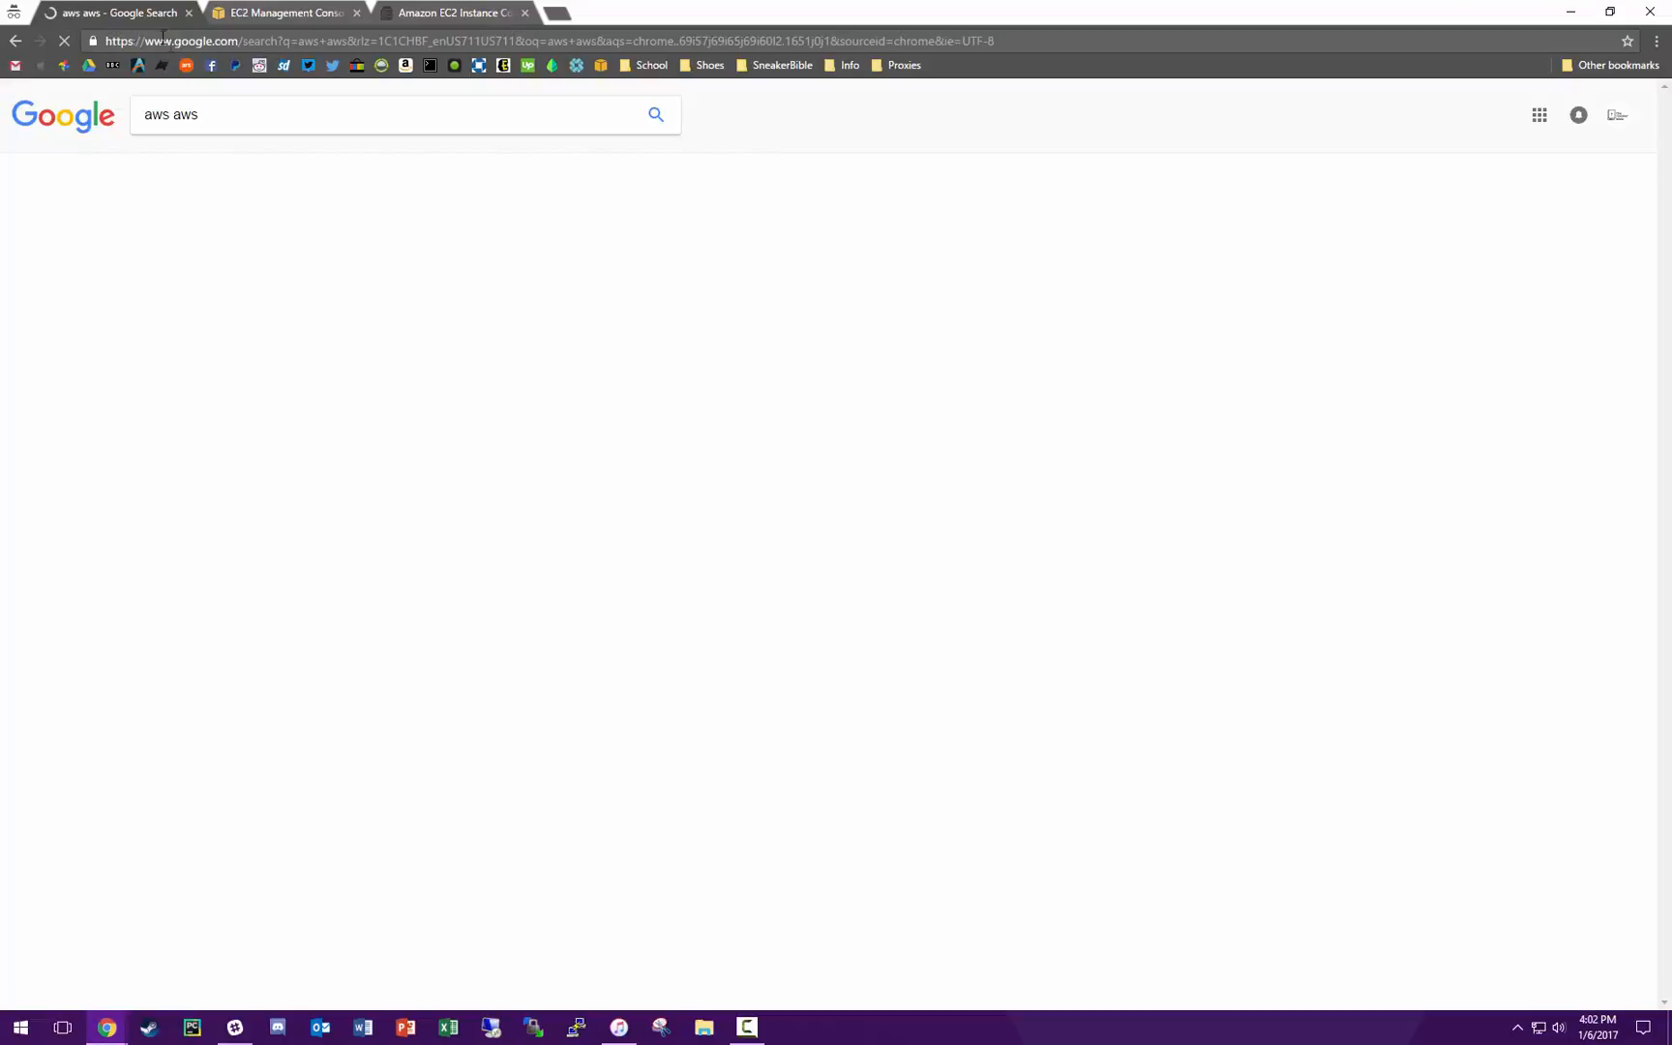
click(172, 114)
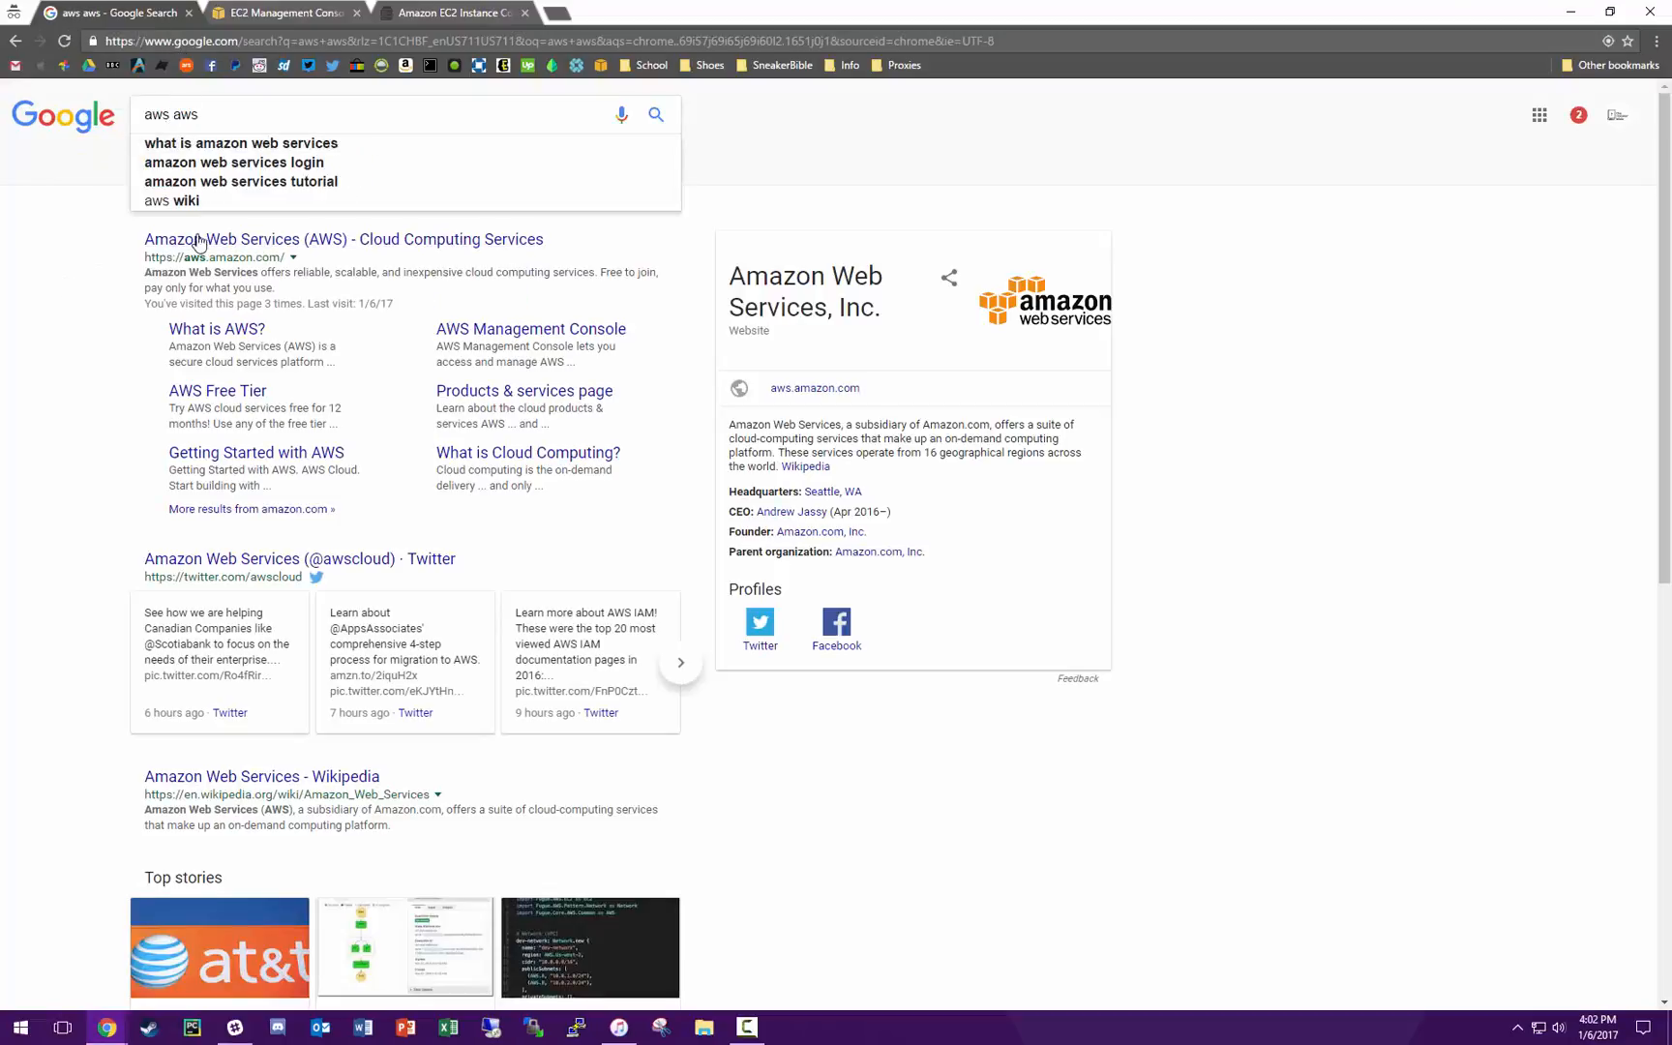
click(219, 240)
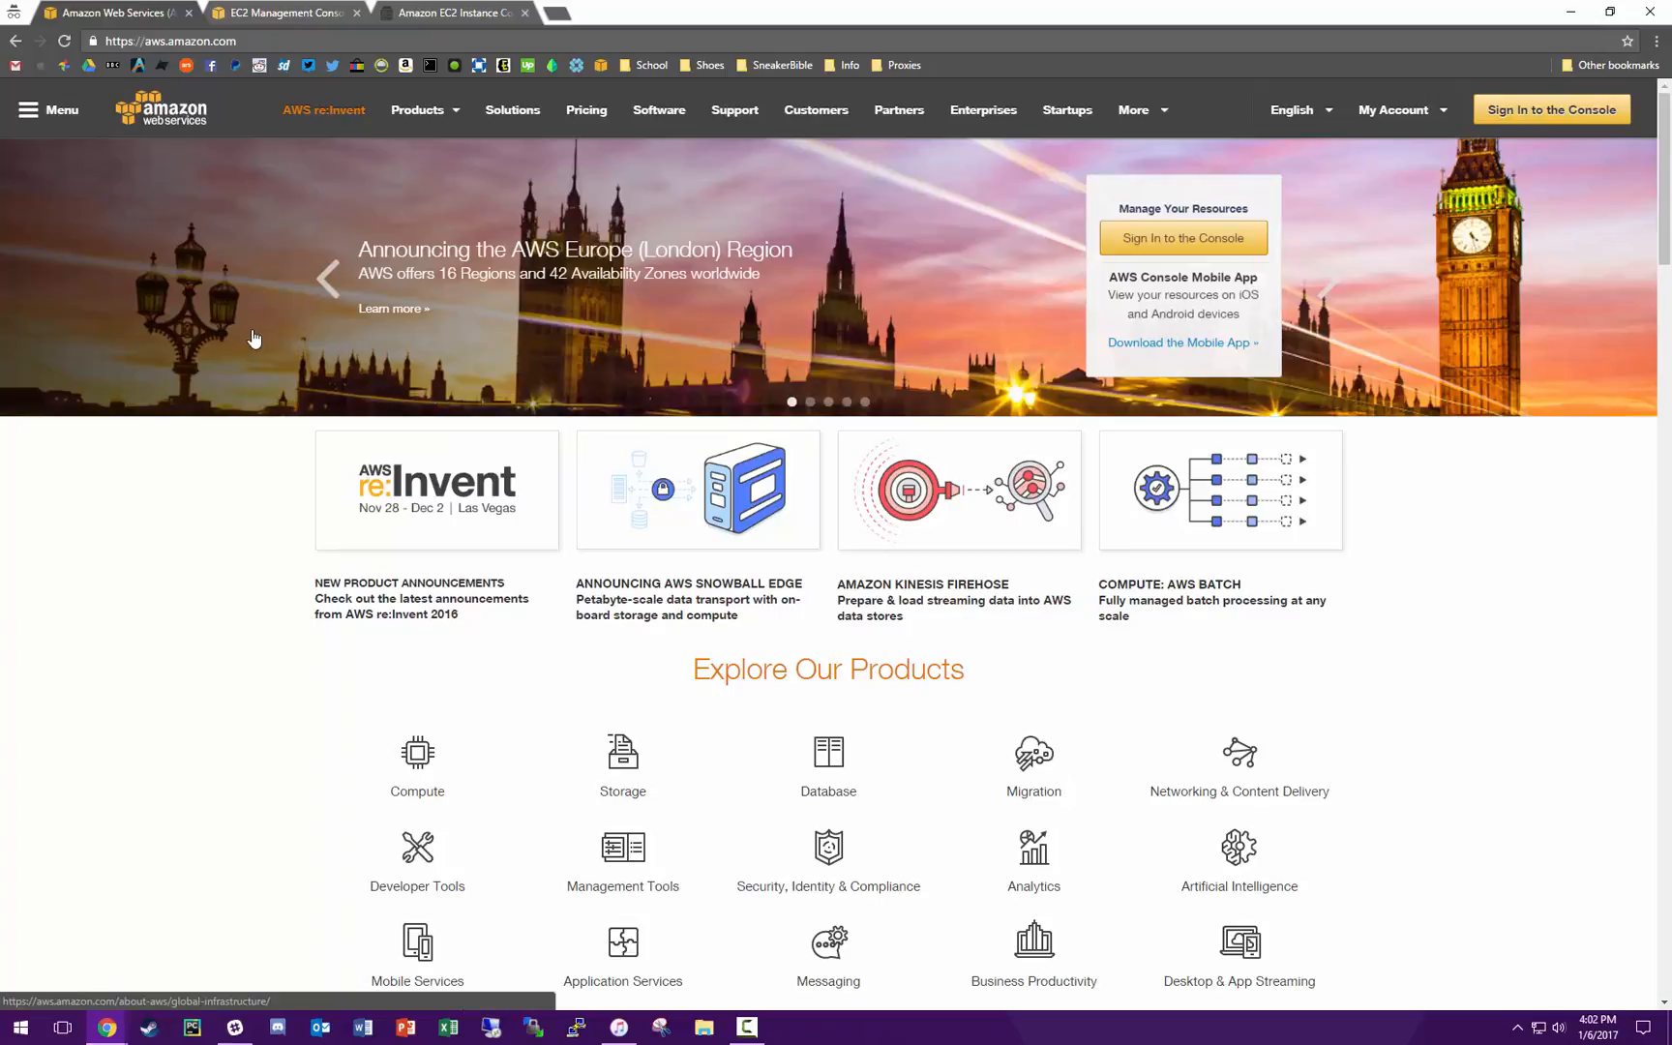
Step: Search for "student aws" in a new tab and open the AWS page on Cloud Computing for Education
click(558, 13)
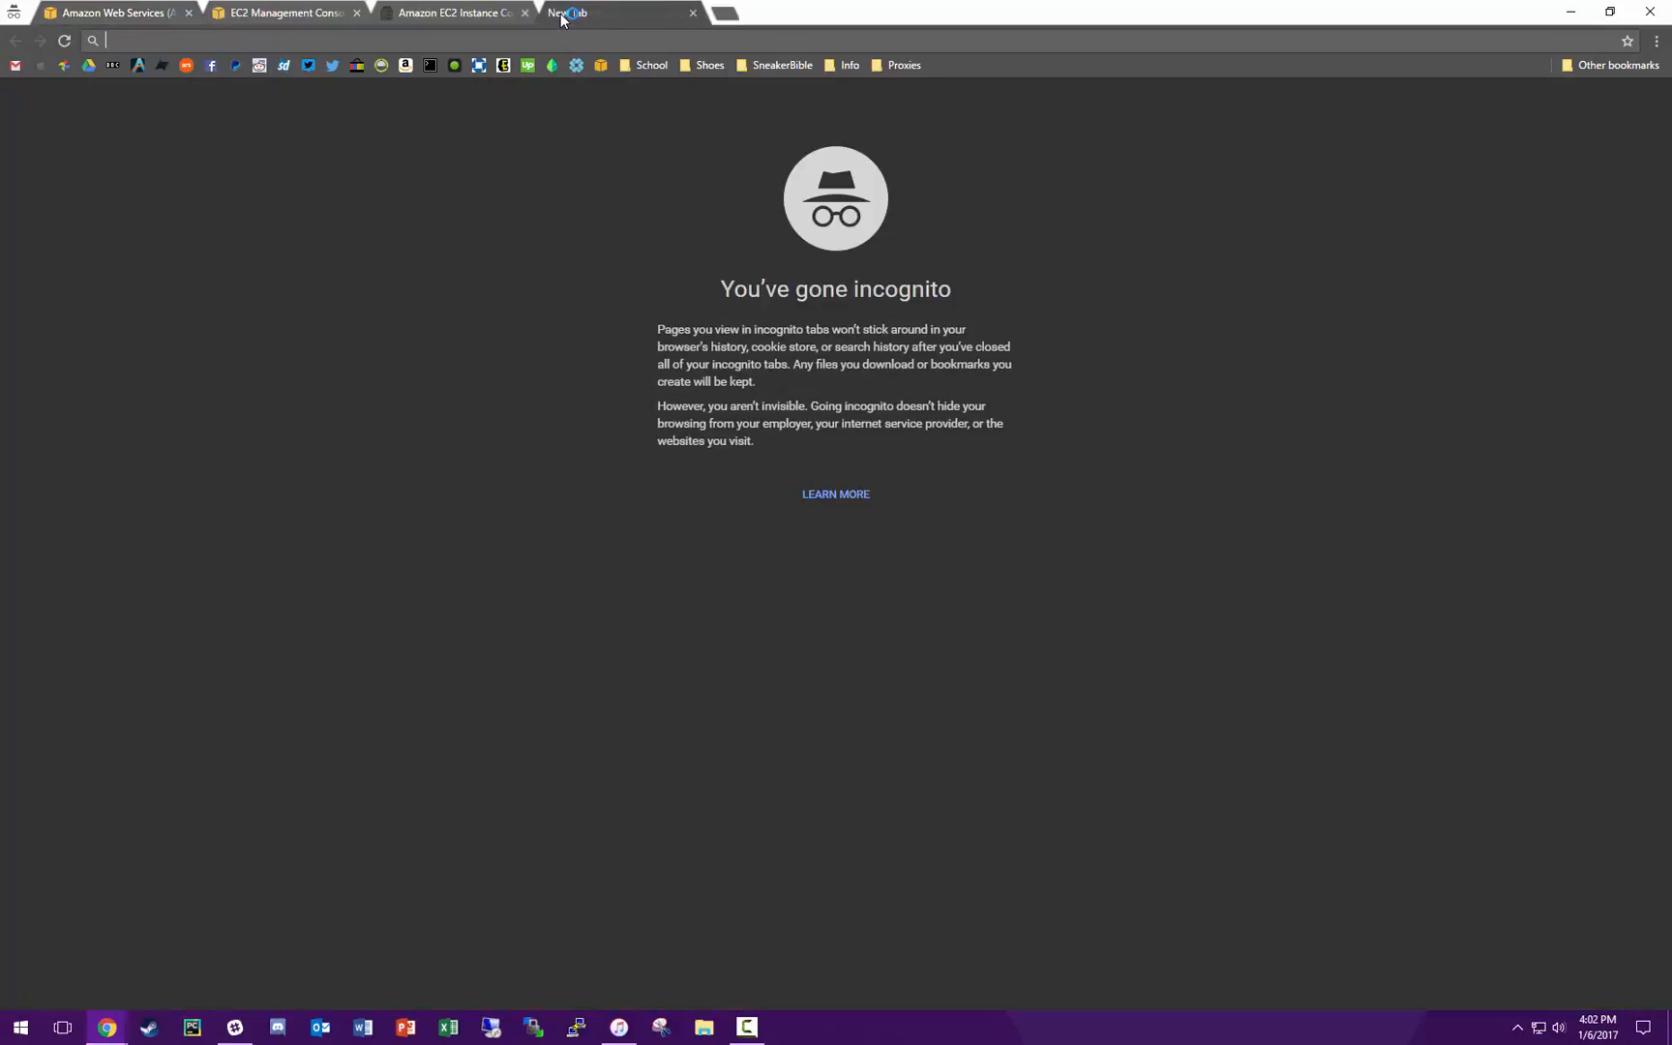
text(student aws)
key(Return)
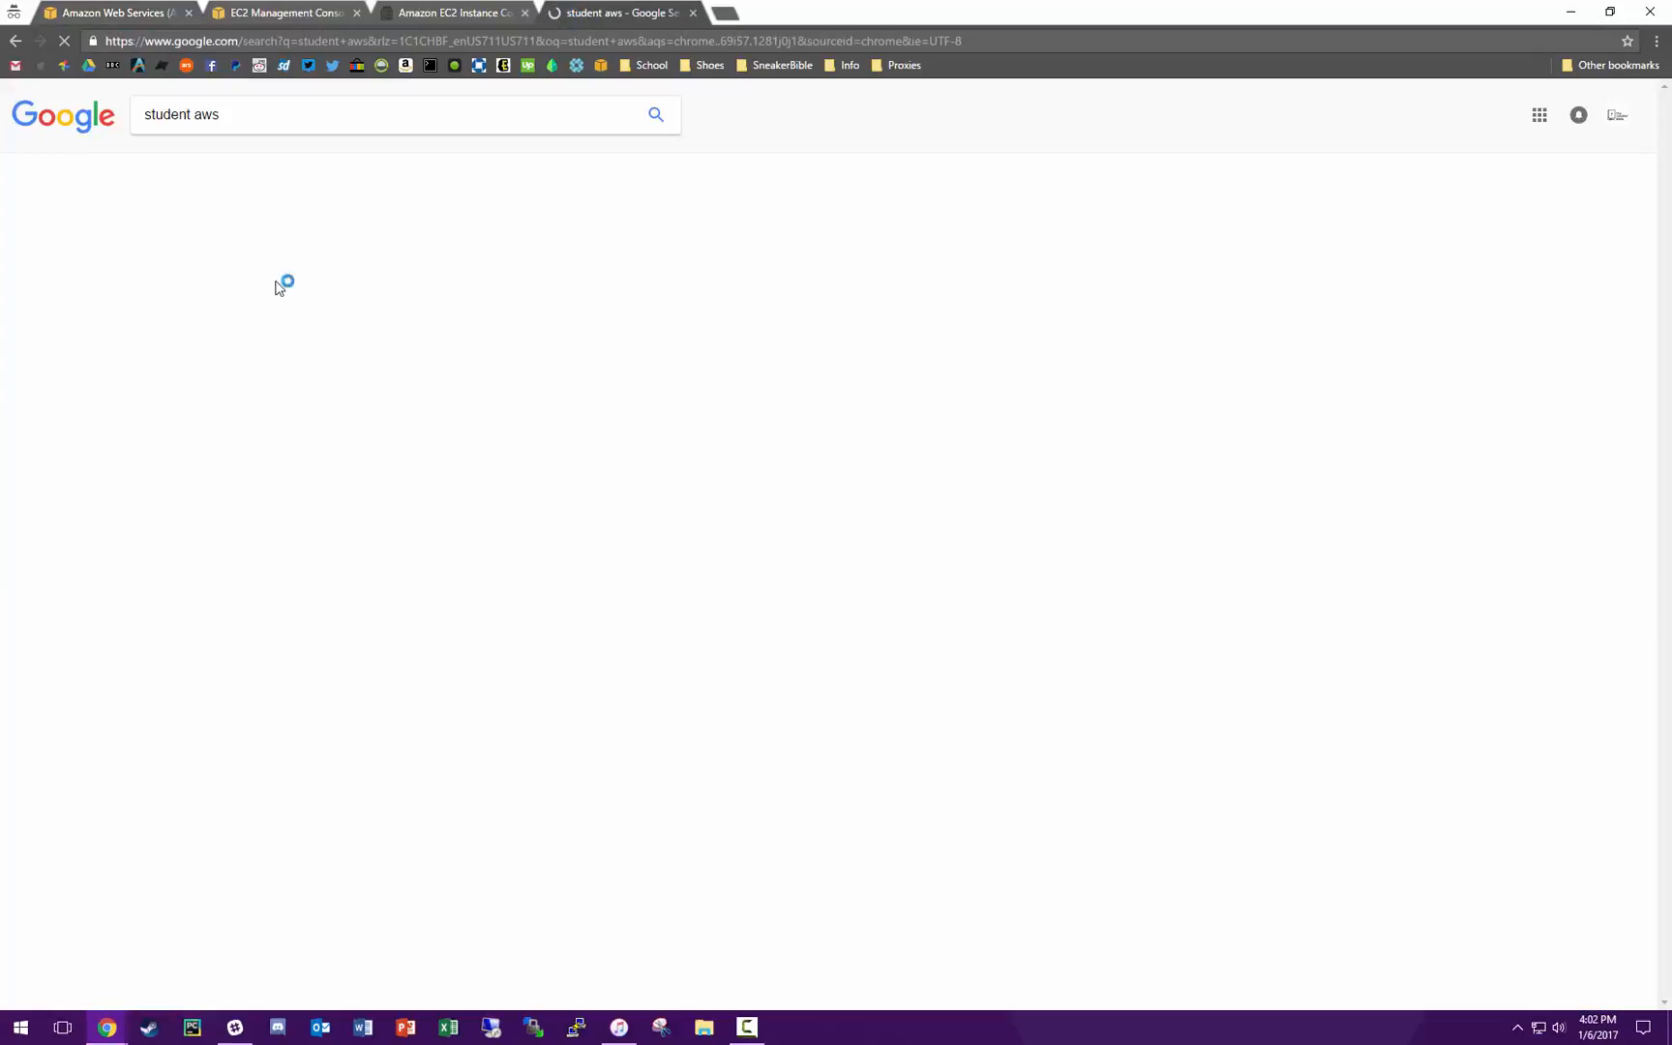
click(281, 233)
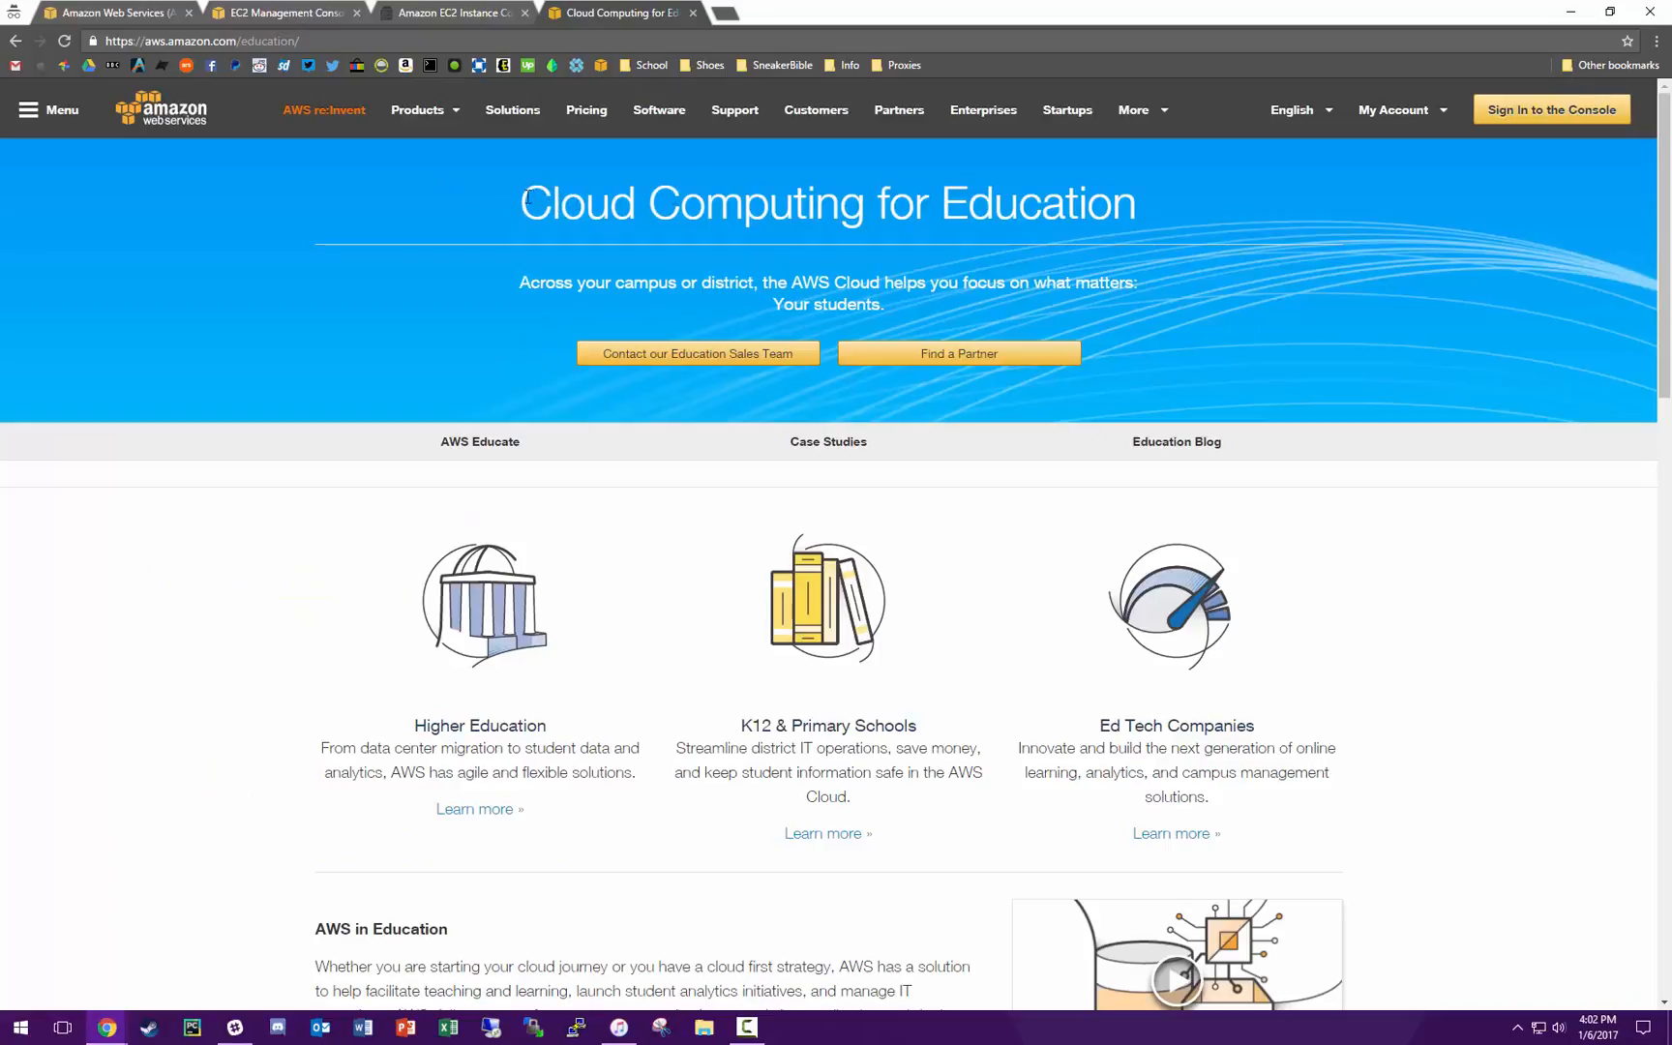
drag(526, 199, 1165, 220)
click(1180, 220)
Step: Find eBay through a web search in another new tab and search the site for "aws credit"
click(732, 13)
text(rbay)
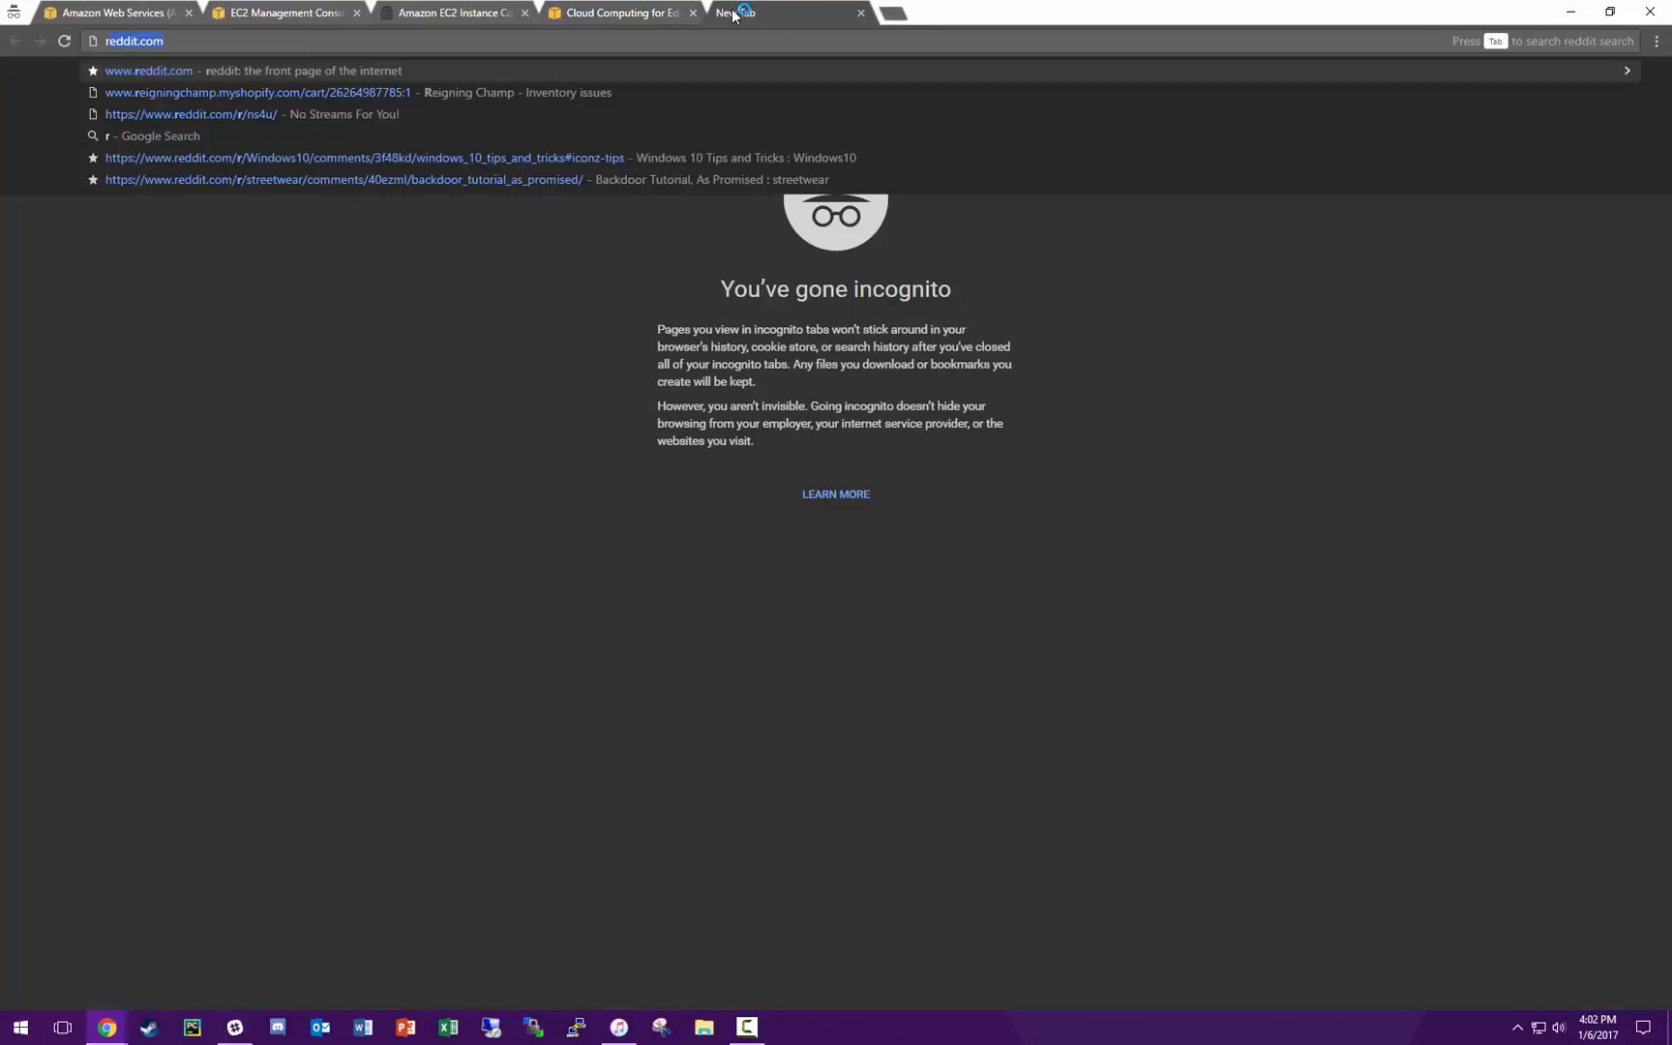
key(Return)
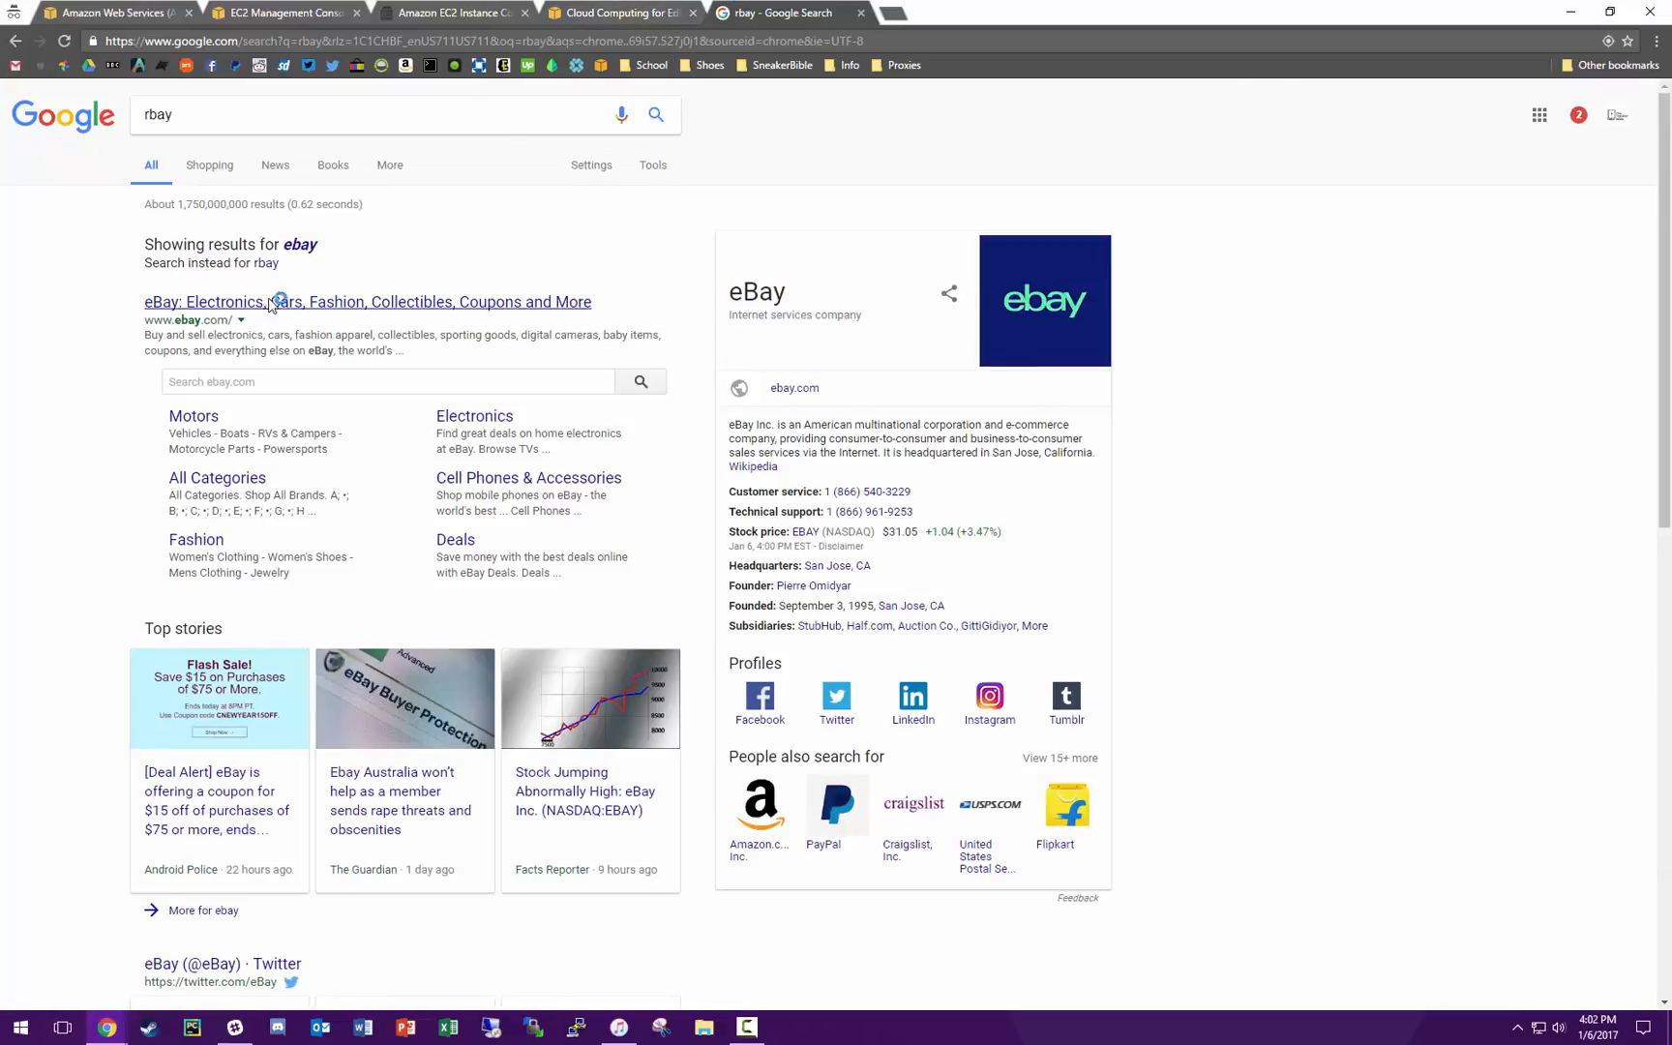
click(237, 302)
text(aws)
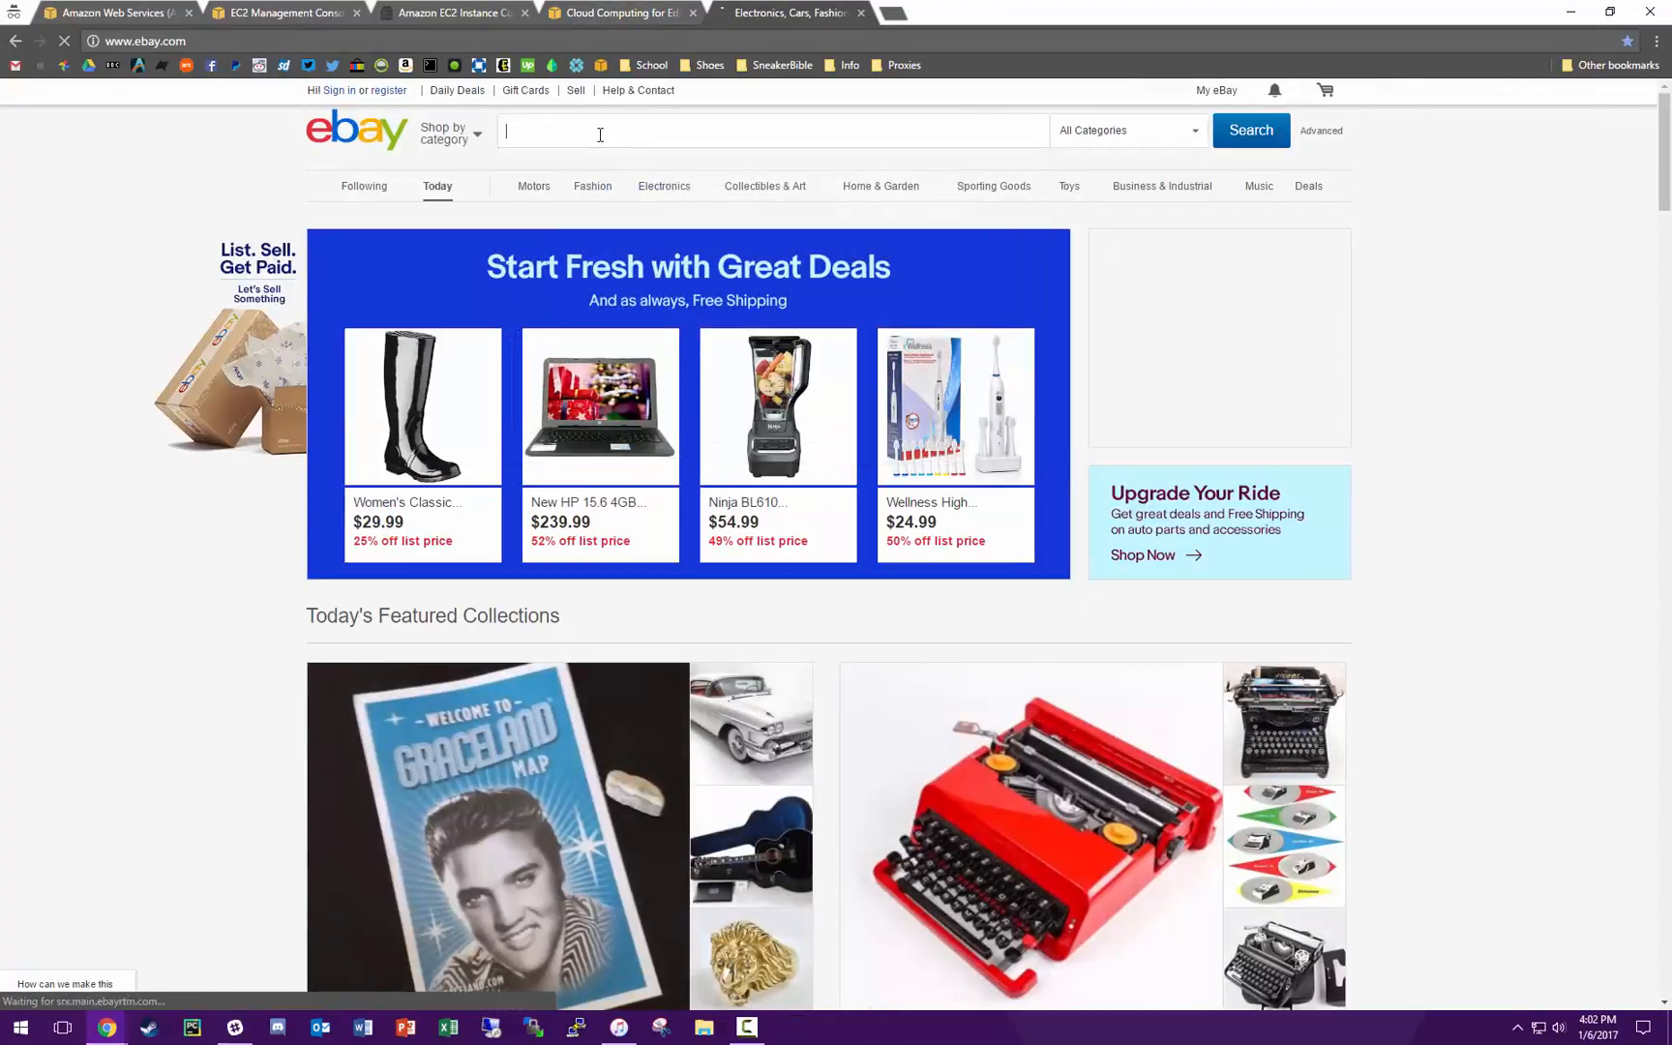
text( credit)
key(Return)
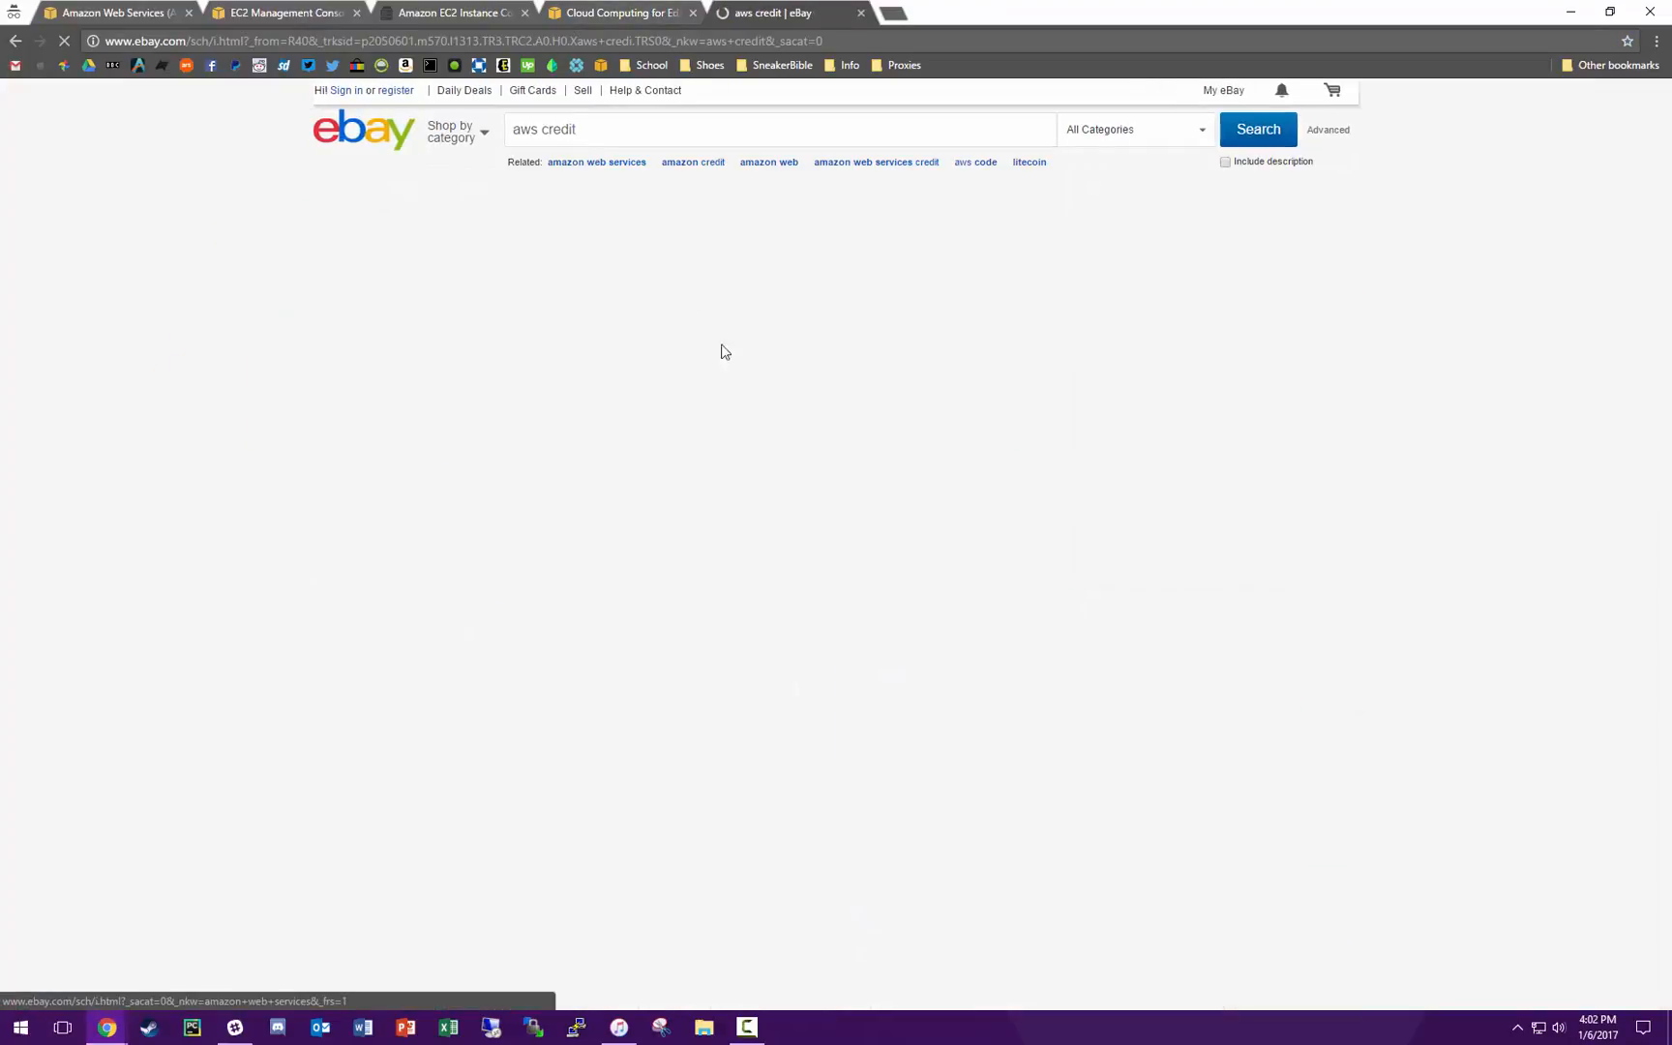
Step: Look through the AWS credit listings, open the 100-sold $150 coupon and compare its credit value with its price
scroll(922, 455, down, 3)
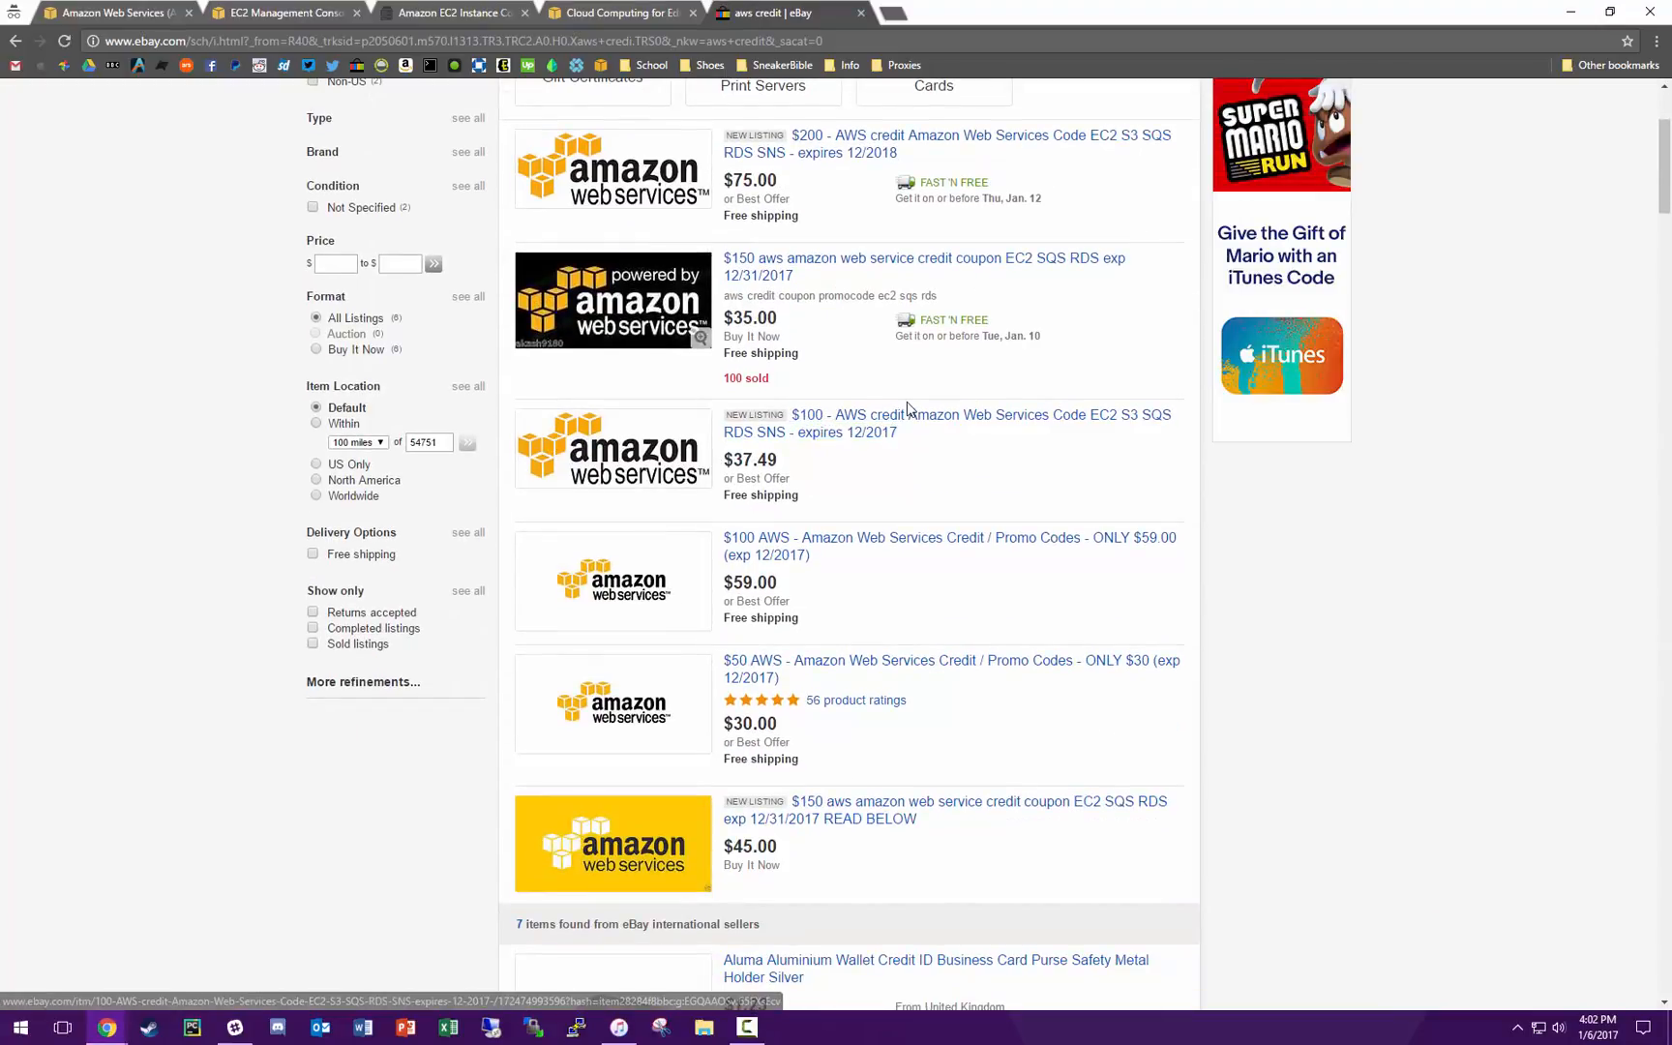
scroll(1025, 445, up, 2)
scroll(1024, 445, down, 2)
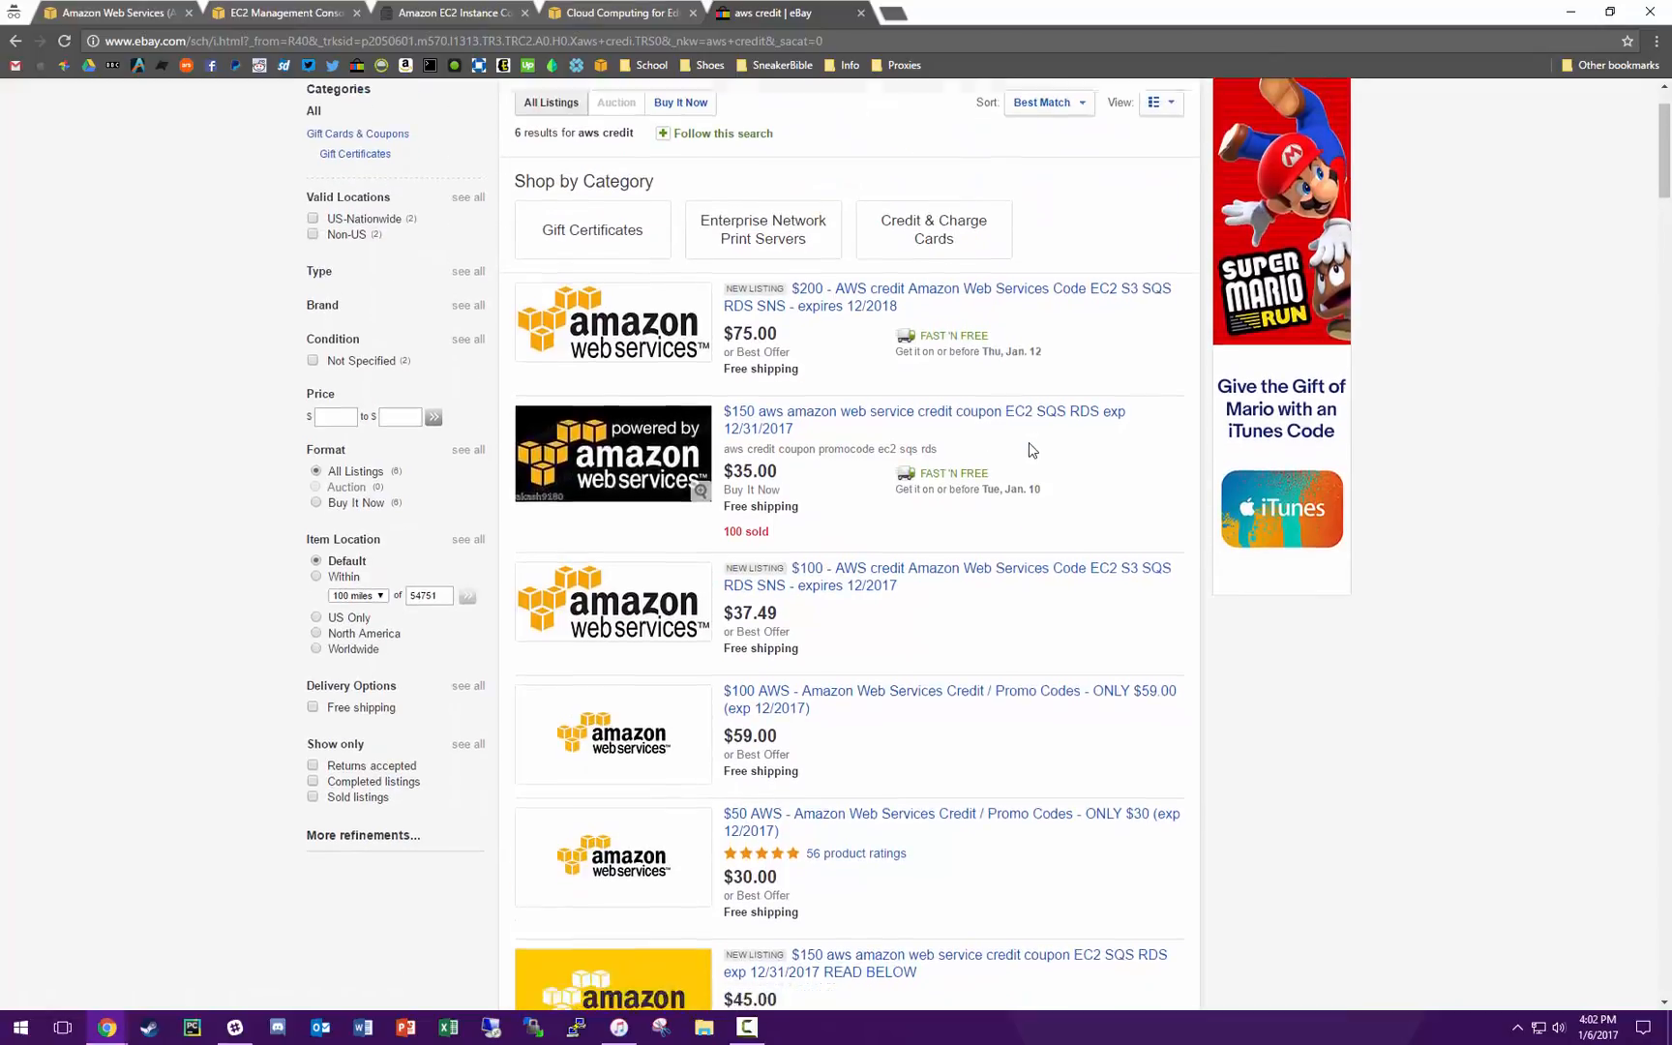
click(764, 275)
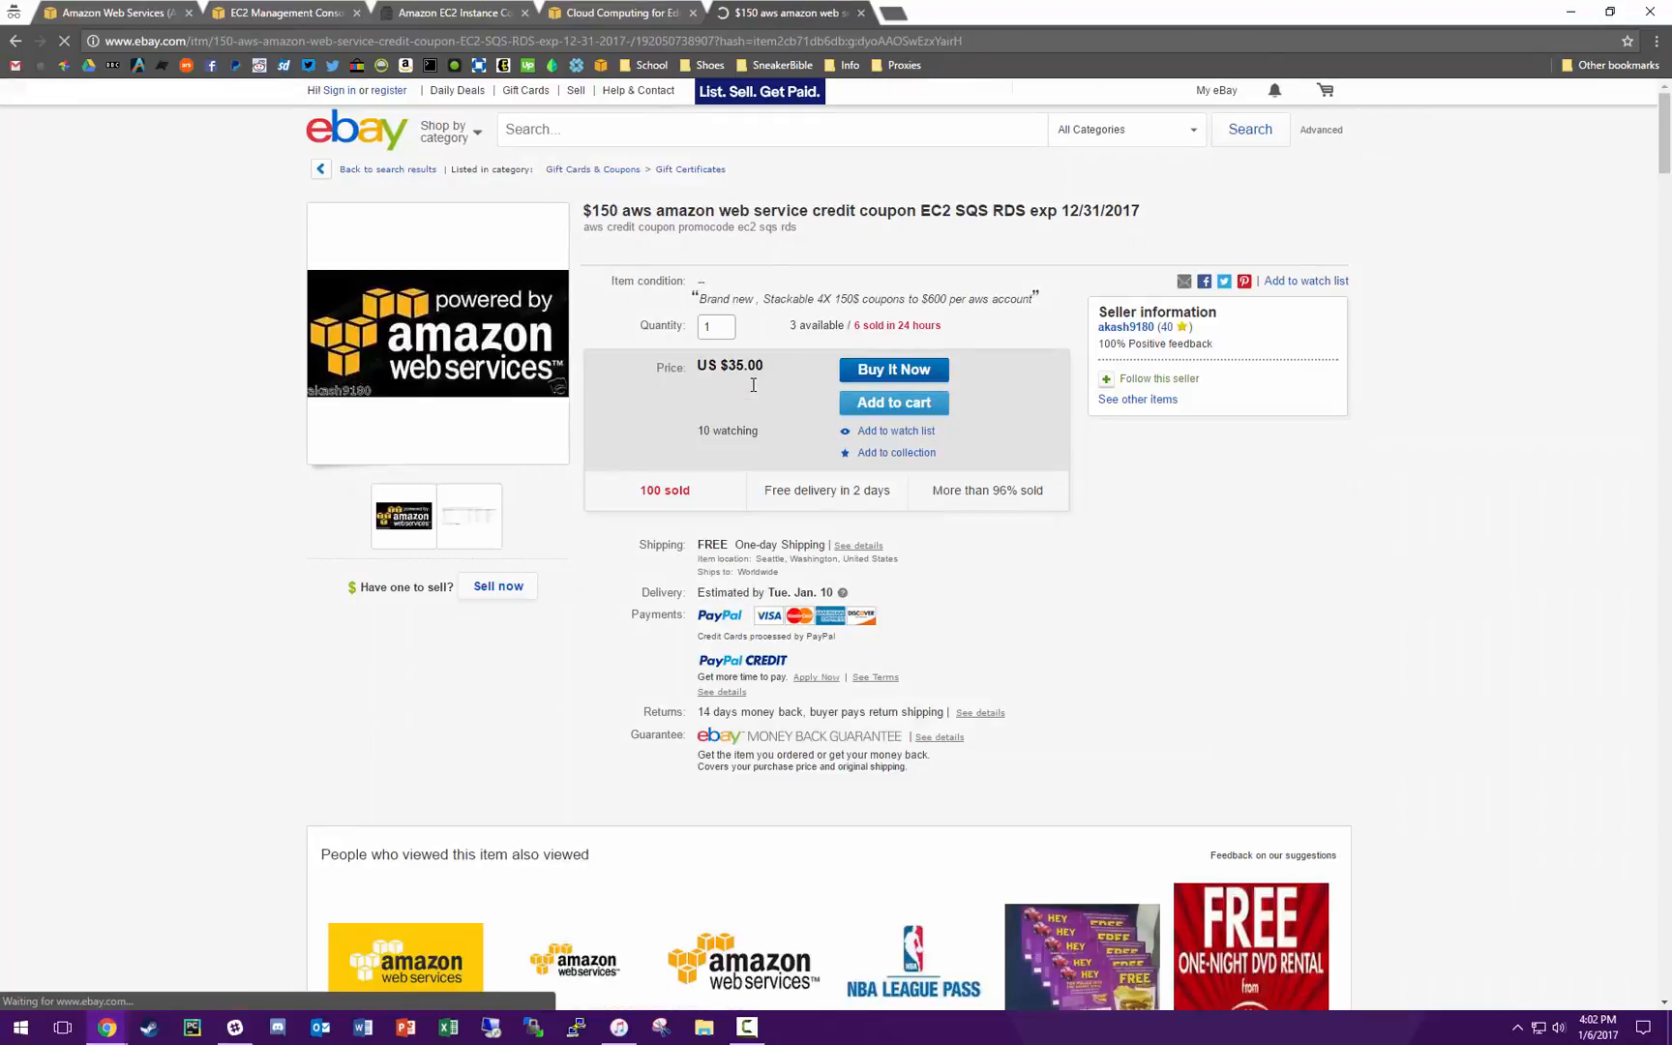
double_click(603, 211)
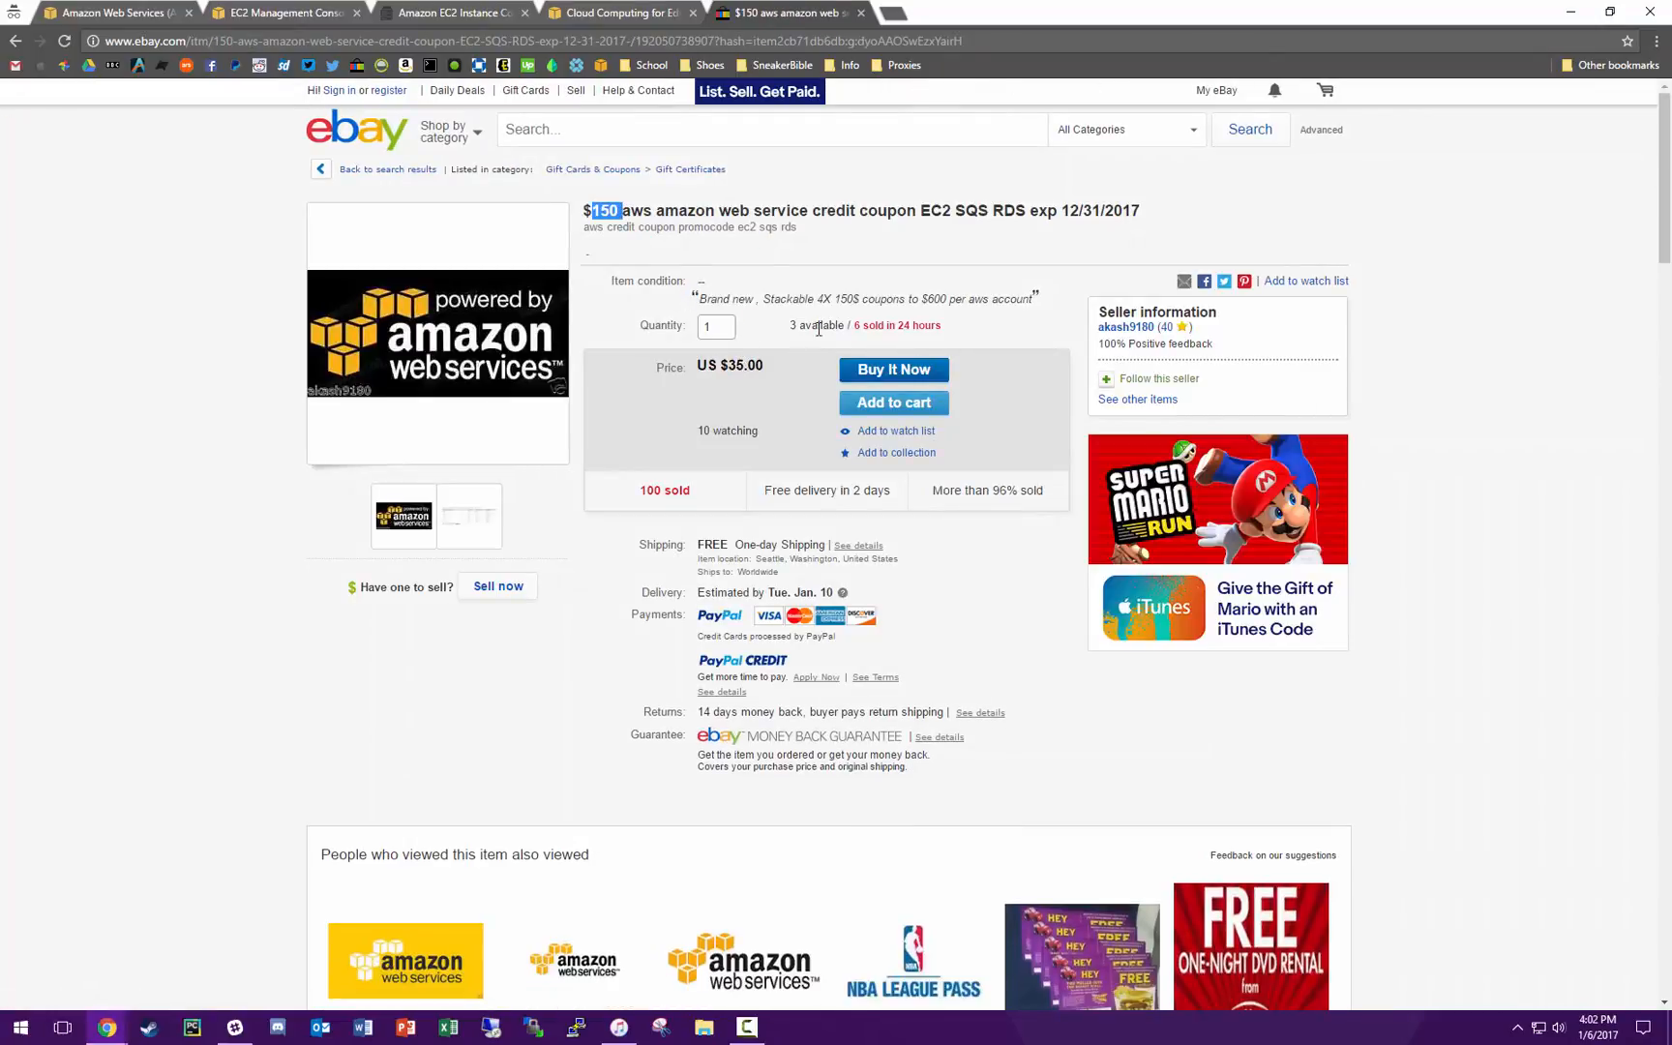
drag(766, 368, 728, 384)
click(731, 386)
drag(593, 210, 665, 212)
click(923, 237)
Step: Close the eBay and AWS education tabs, return to the AWS homepage and sign in to the console
middle_click(782, 12)
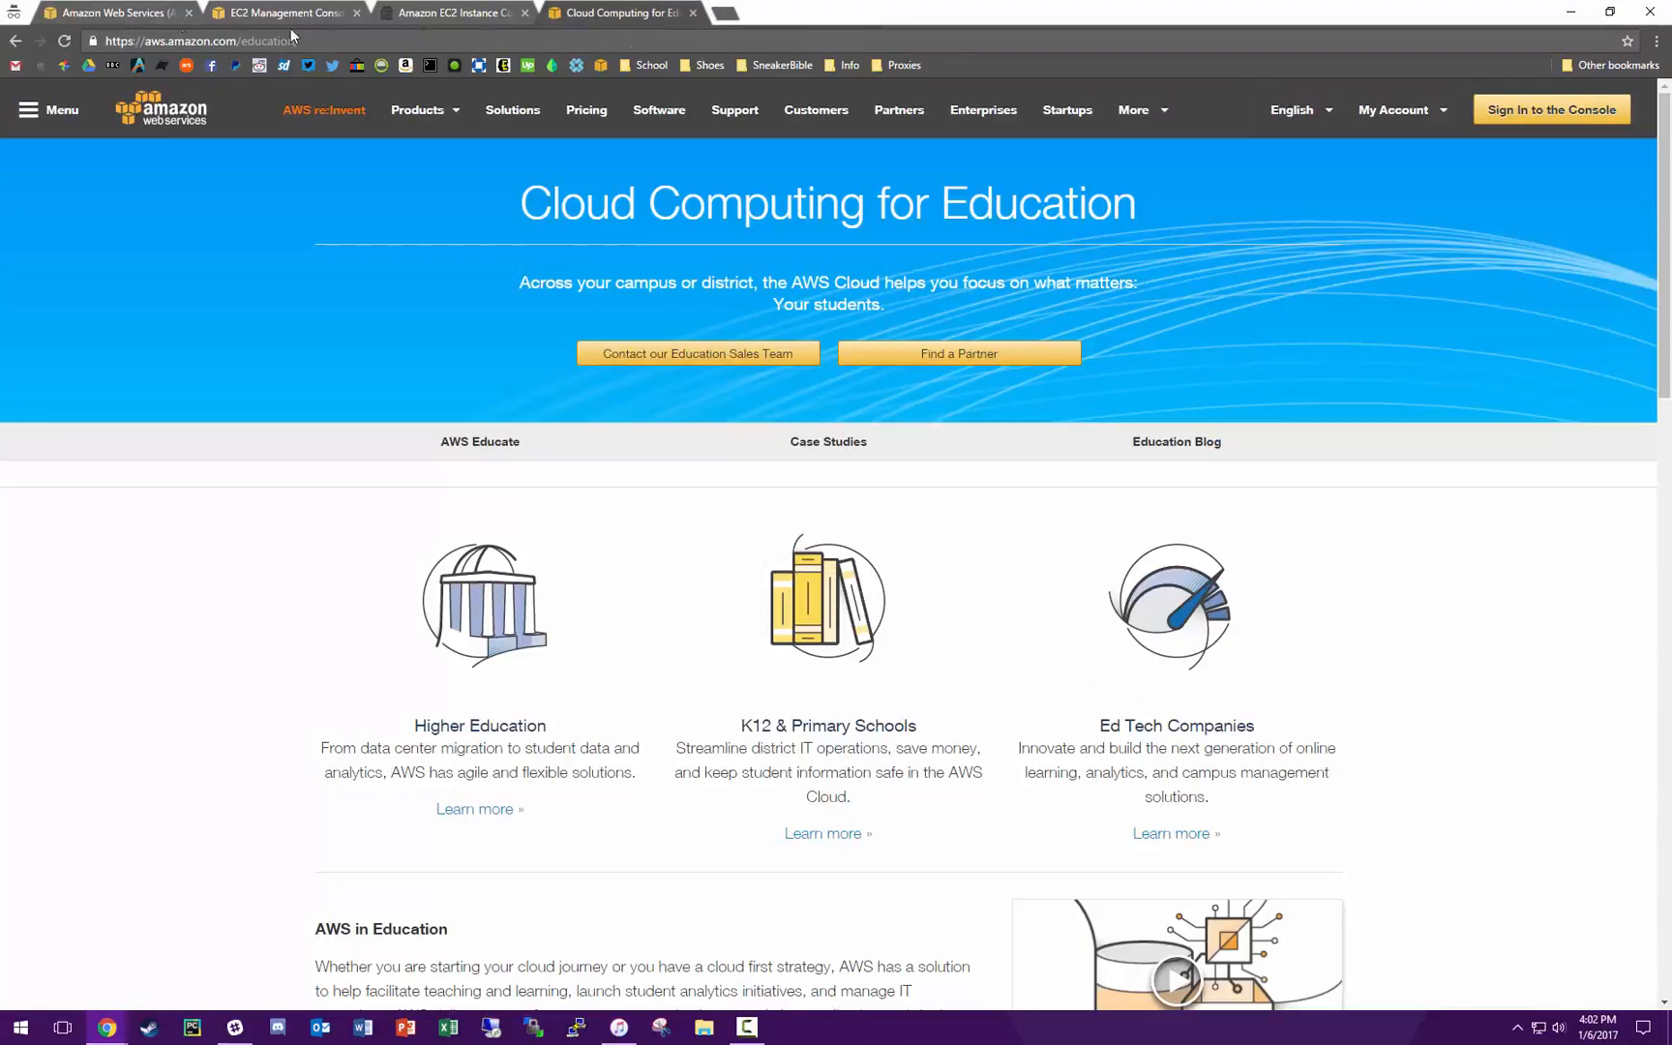
middle_click(588, 25)
click(140, 14)
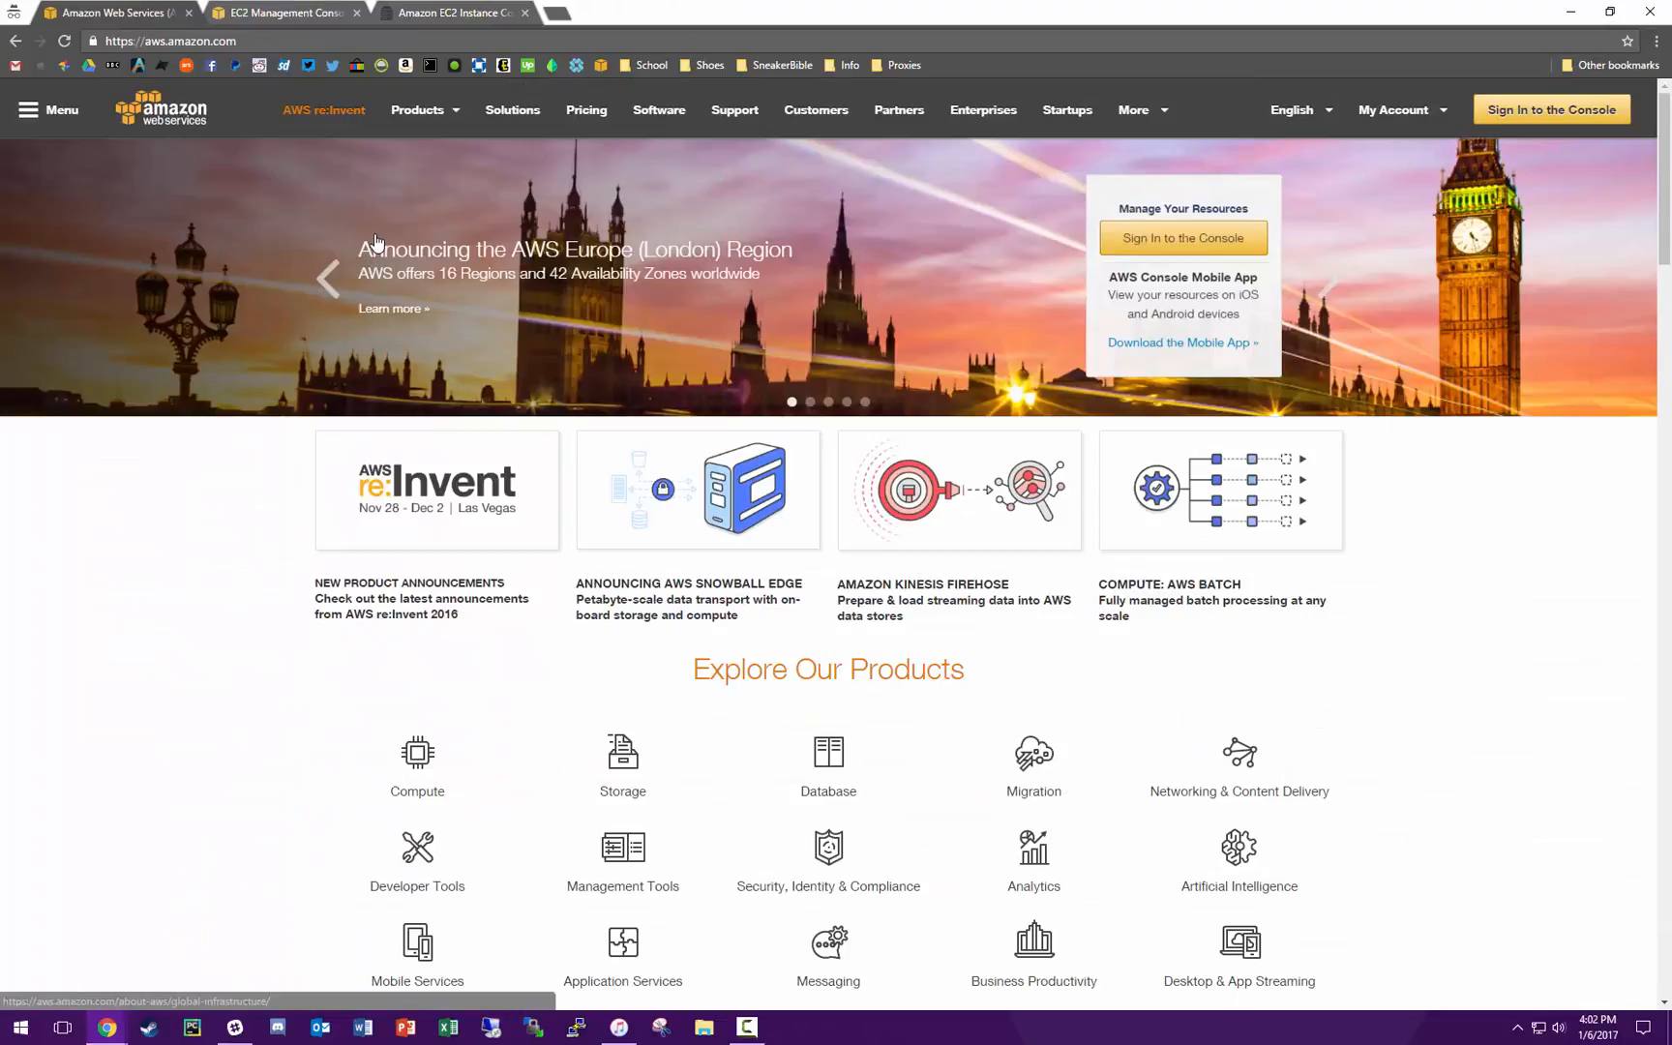
click(1165, 241)
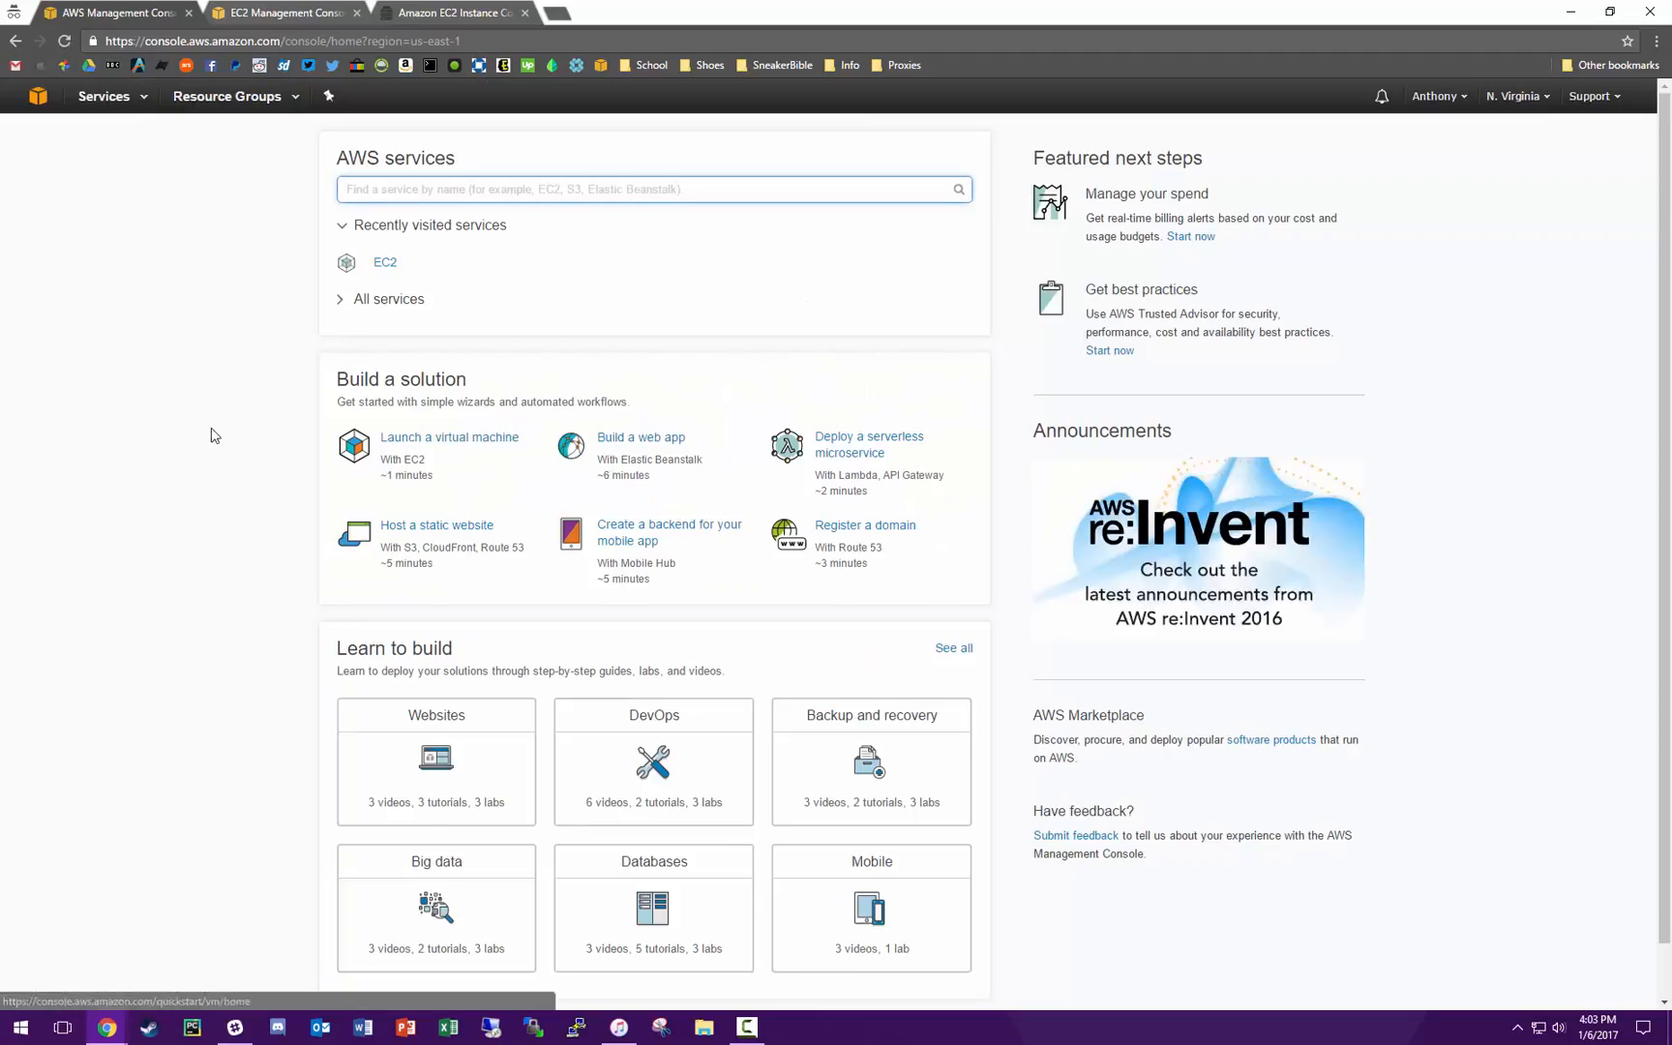
Step: Open the EC2 dashboard from the Compute group of AWS services
click(124, 101)
click(1577, 416)
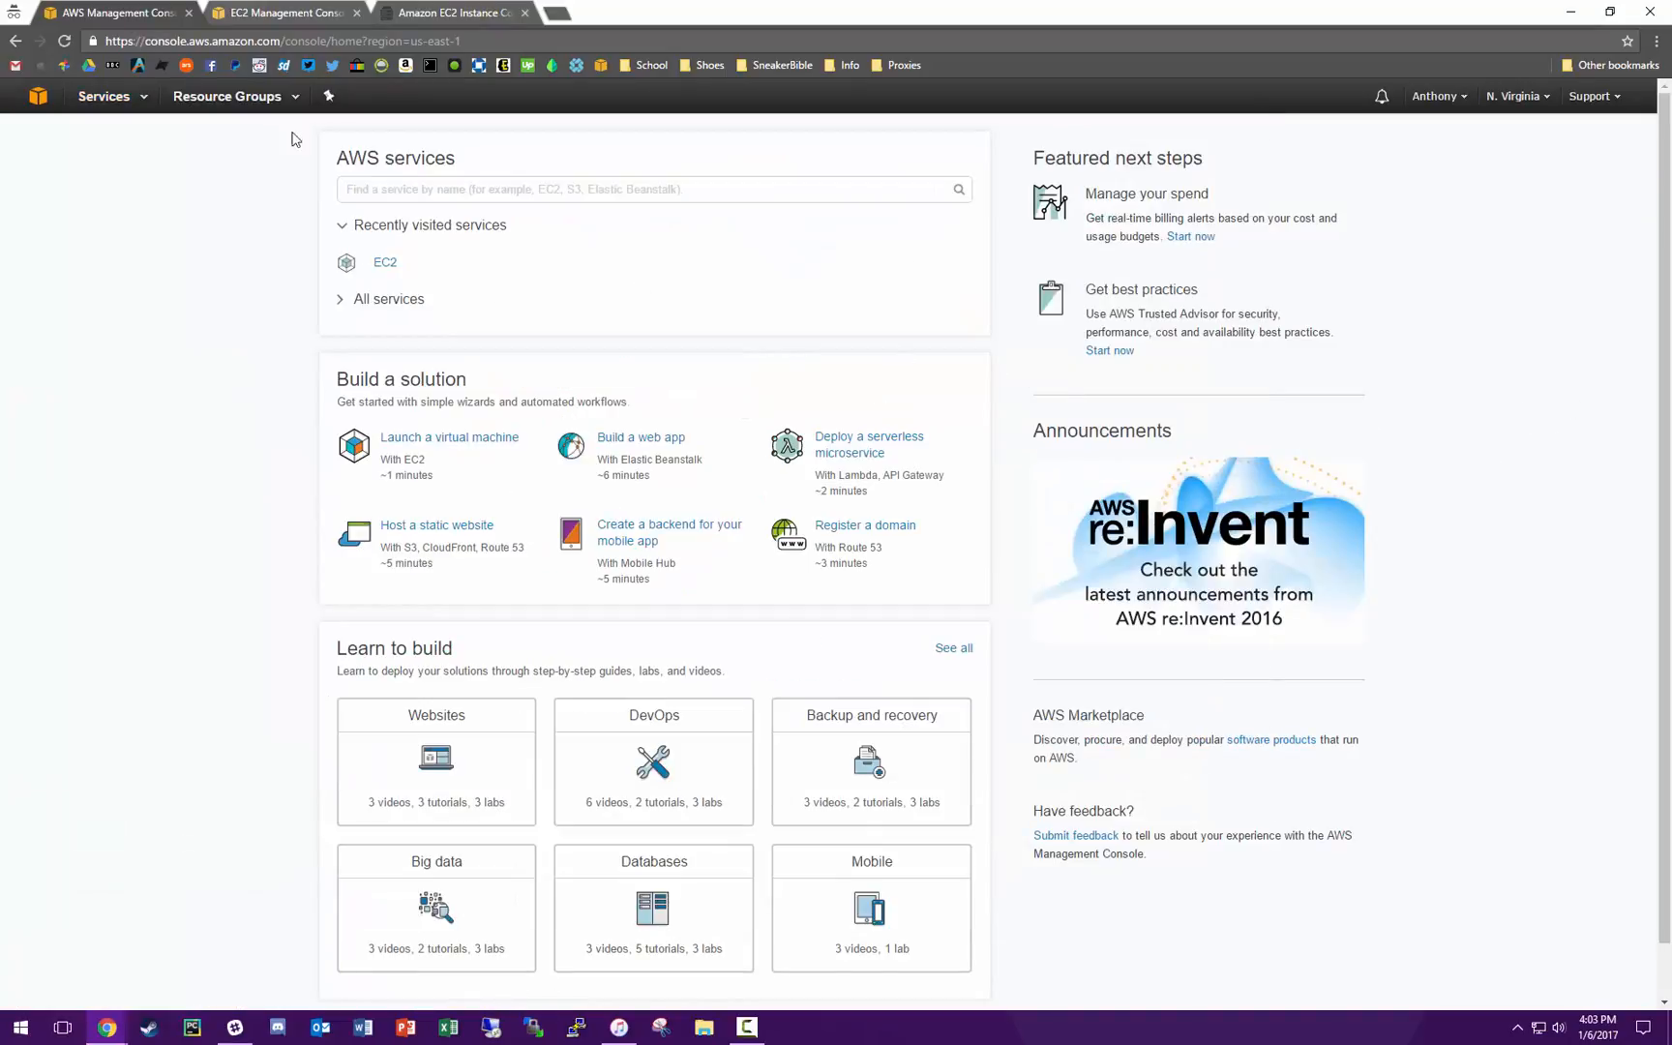
click(112, 106)
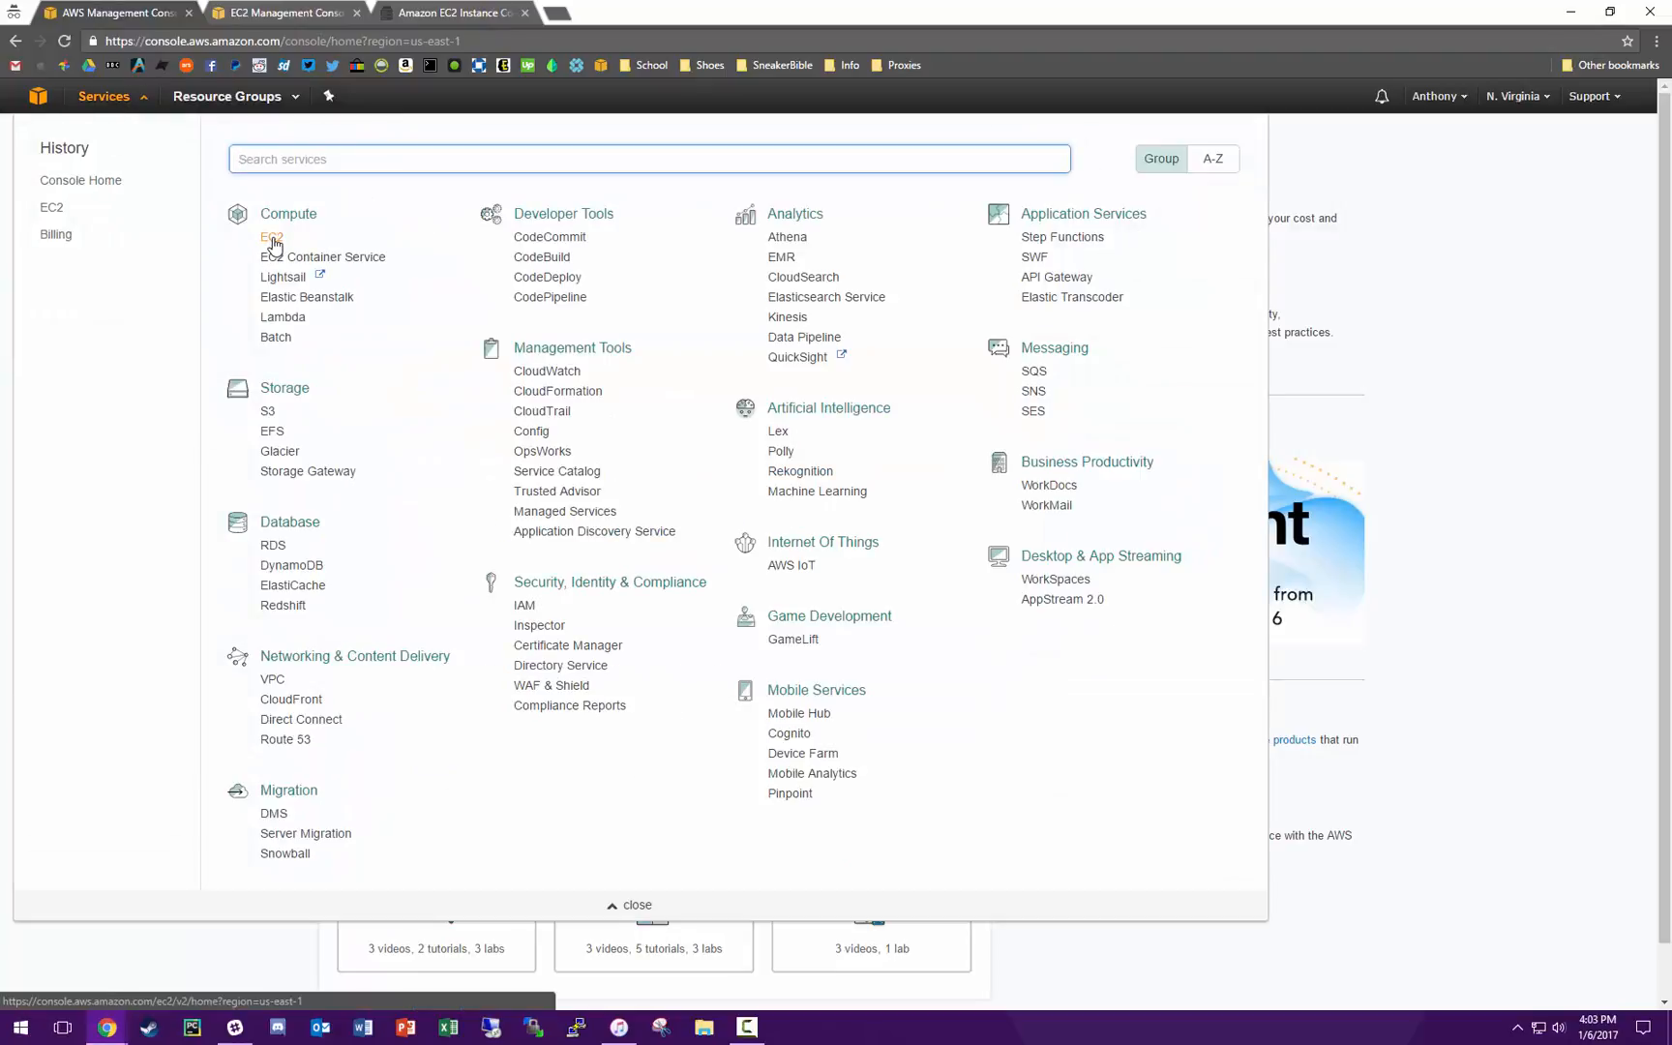
click(274, 242)
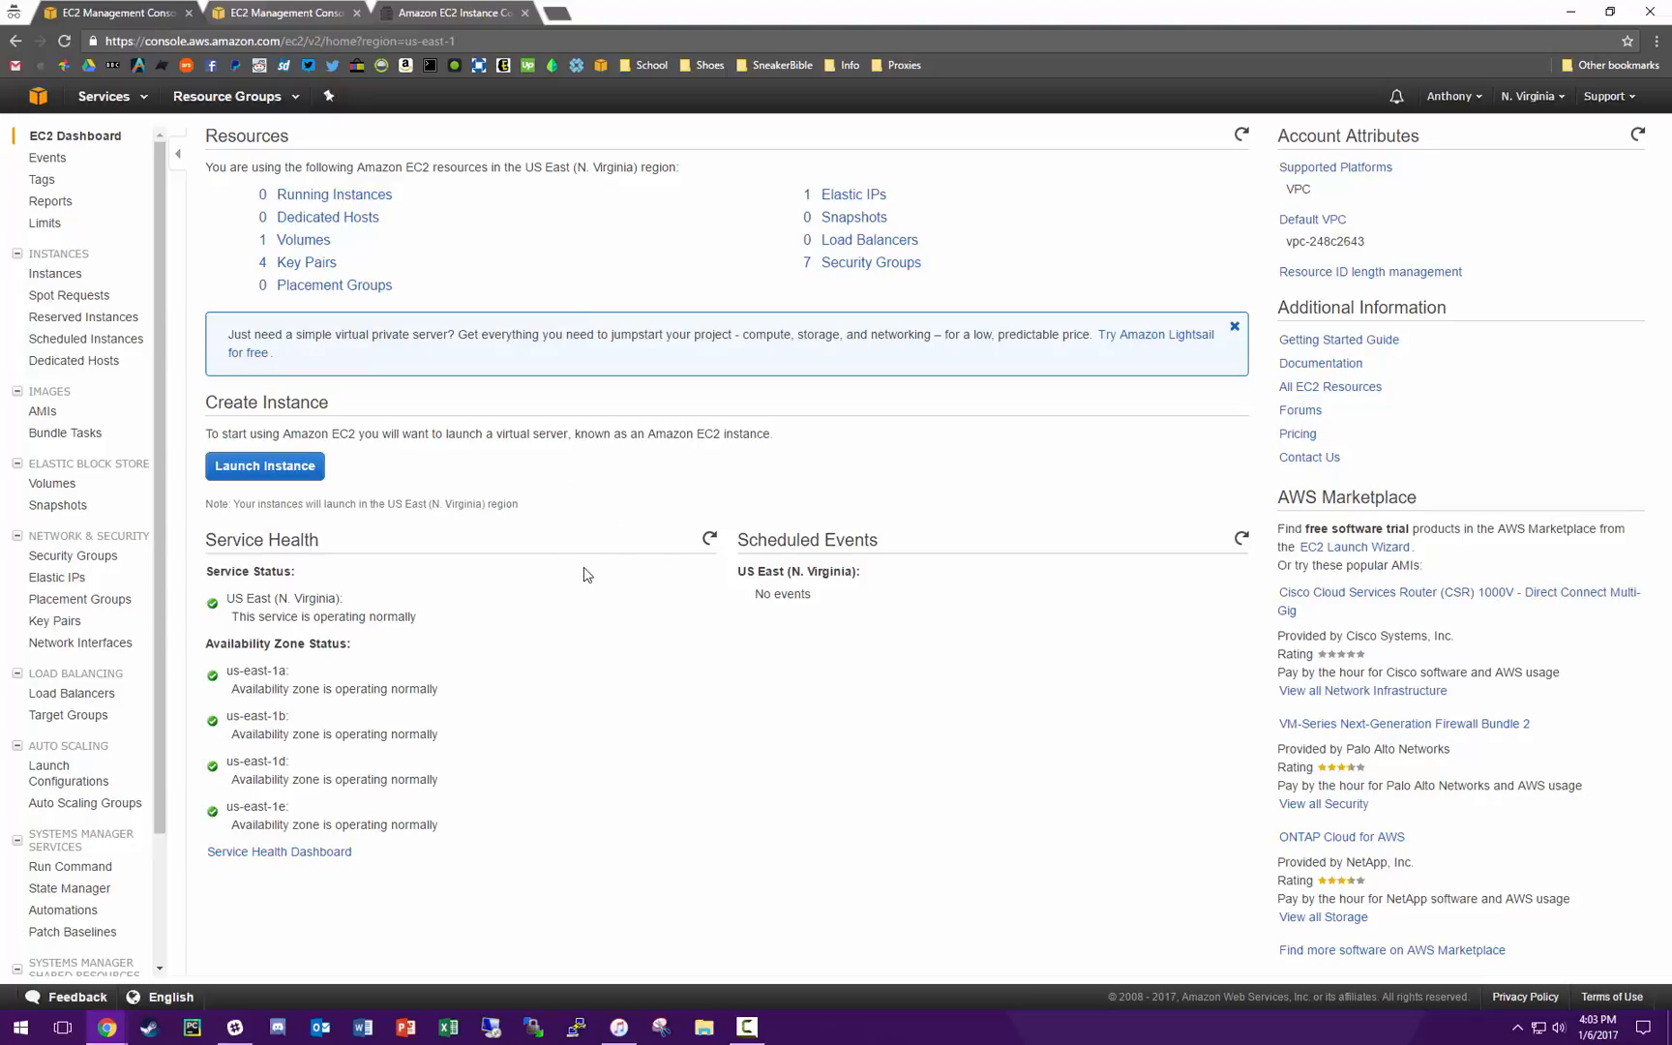
Step: Review the service health and region choices, keep US East (N. Virginia), and start launching a new EC2 instance
drag(249, 546, 404, 561)
click(608, 588)
click(1532, 95)
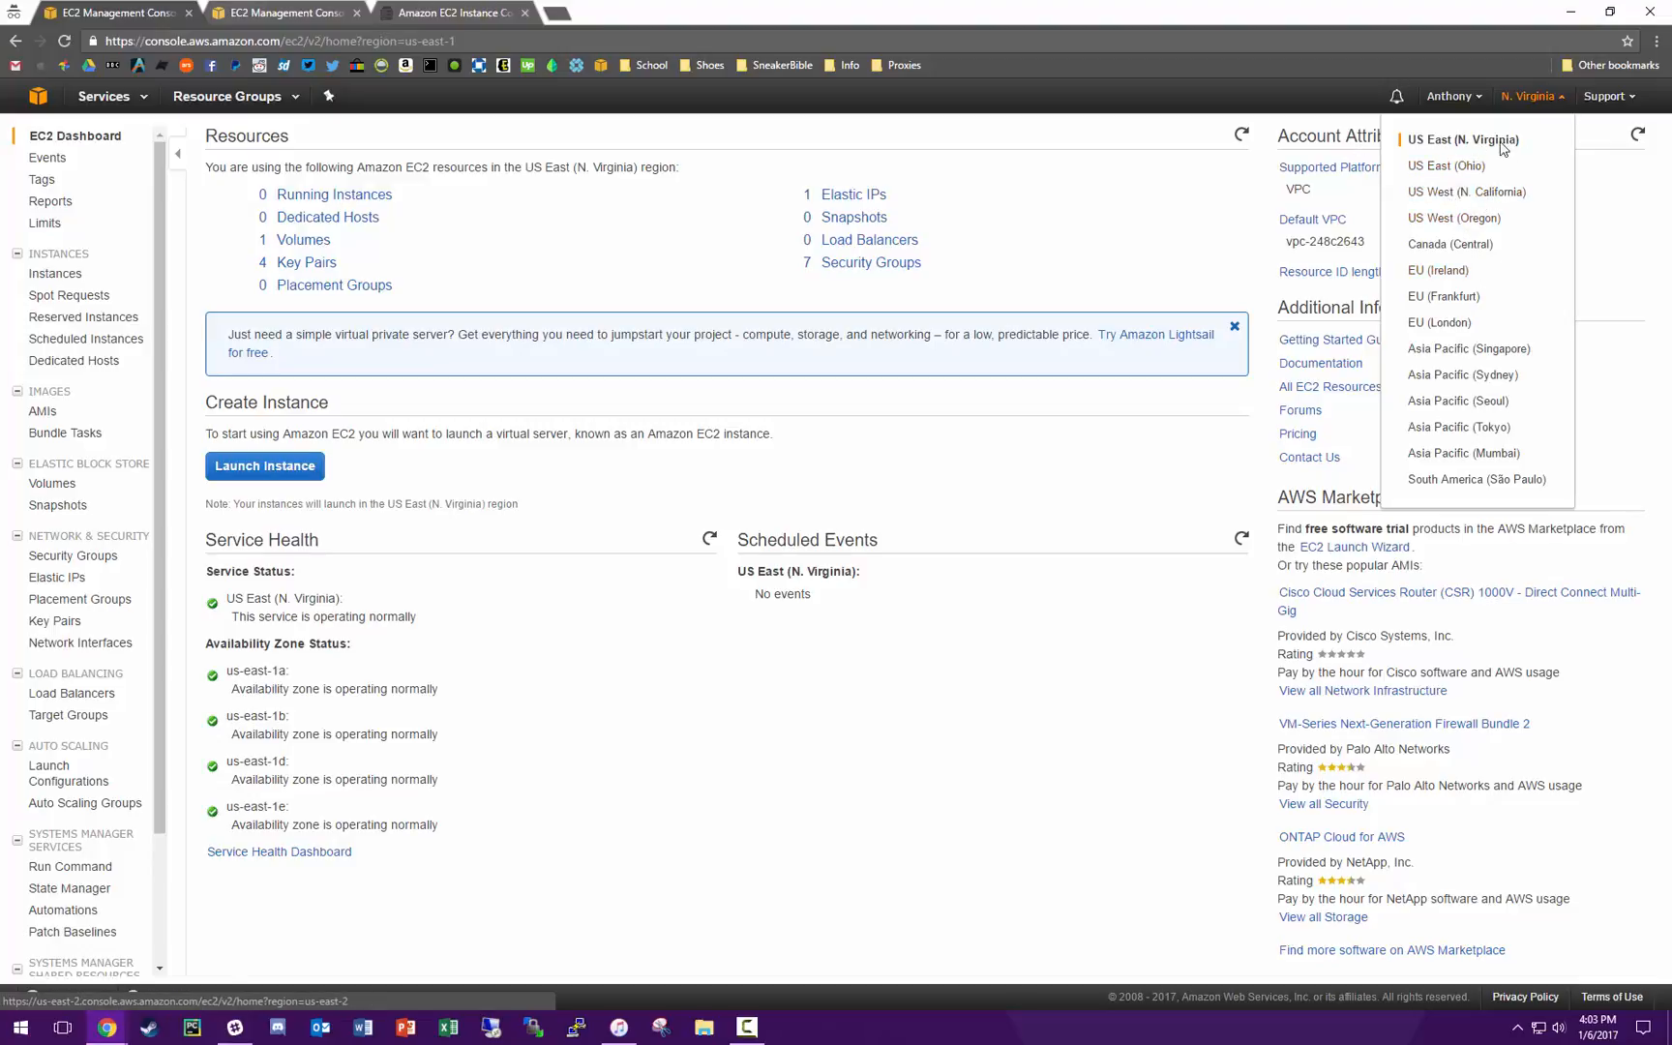
click(586, 560)
drag(694, 479, 664, 467)
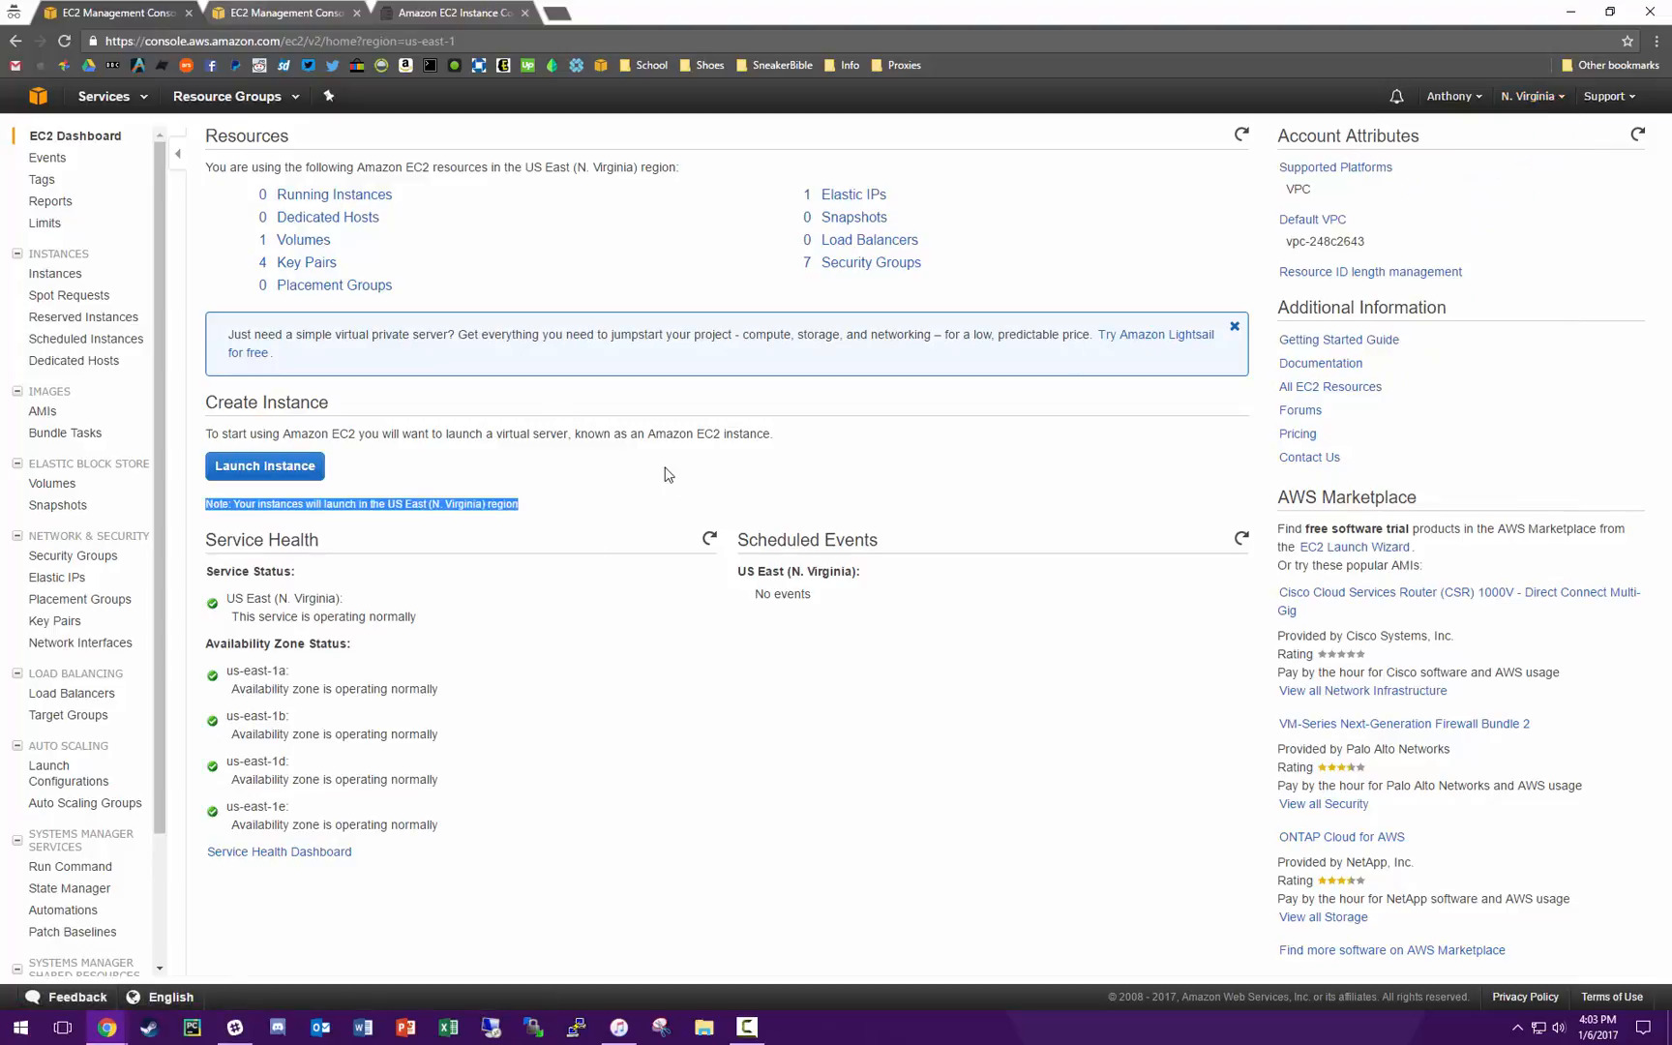
click(639, 481)
click(273, 466)
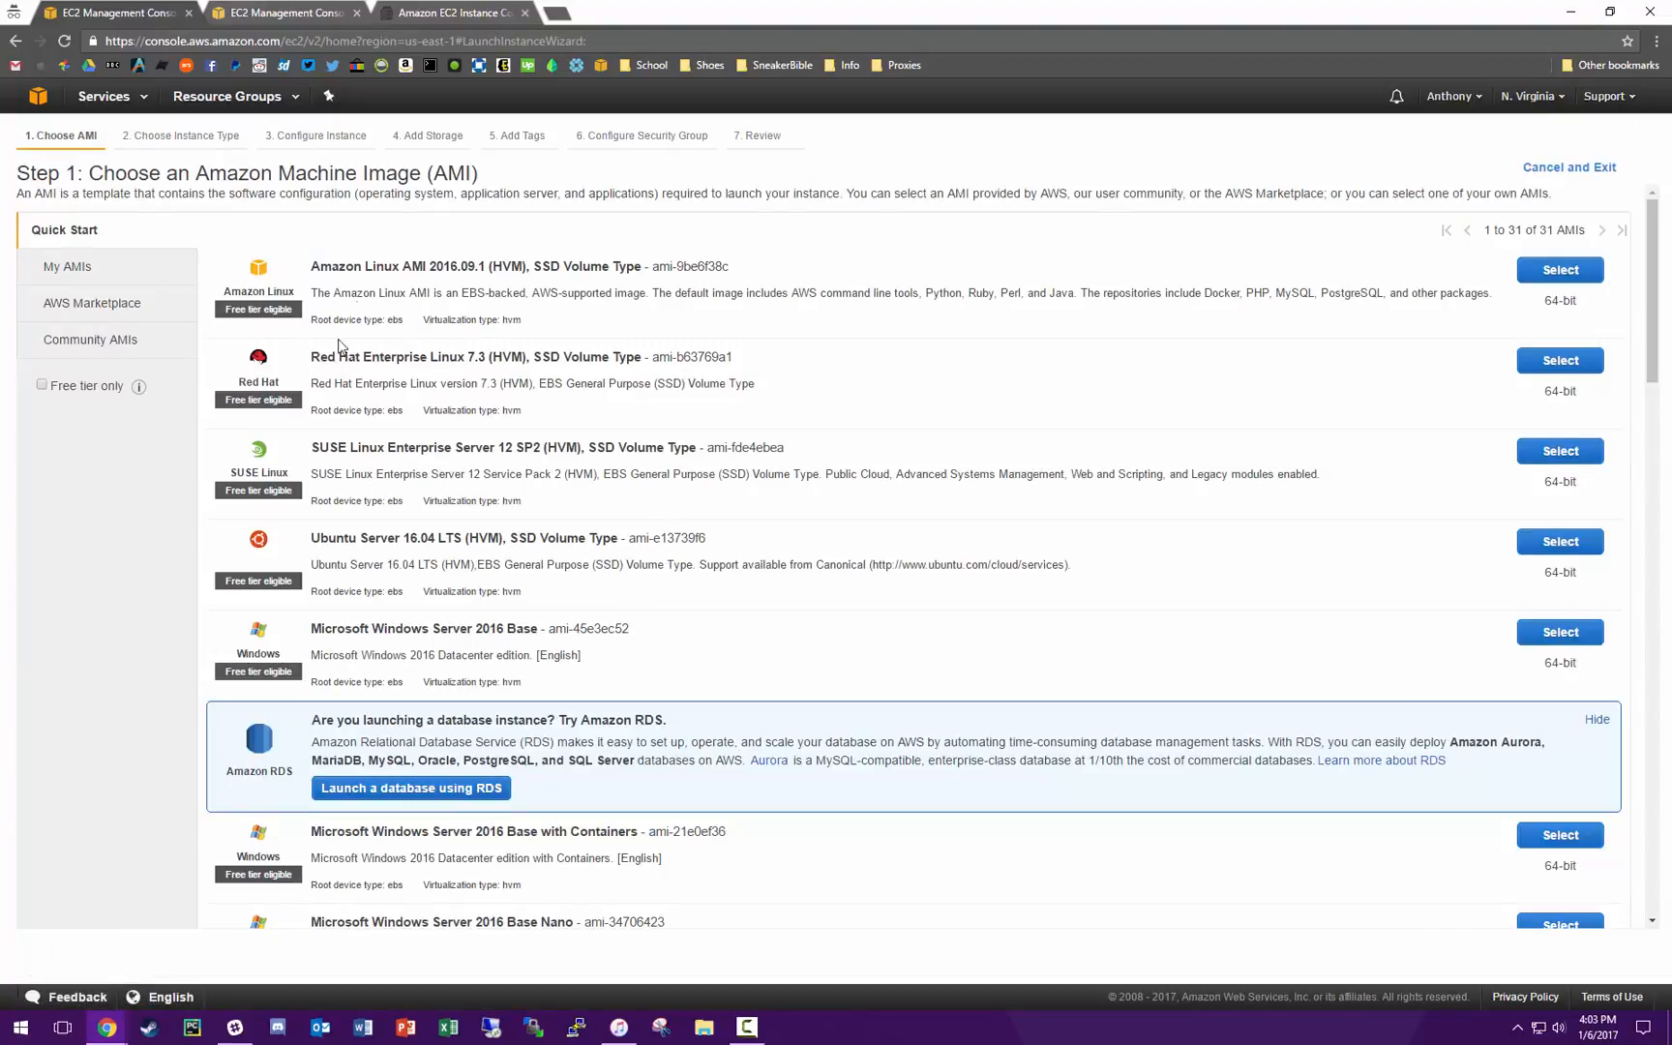
Step: Browse the quick-start machine images for Linux and Windows Server and highlight the Microsoft Windows Server 2012 R2 Base entry
scroll(740, 523, down, 6)
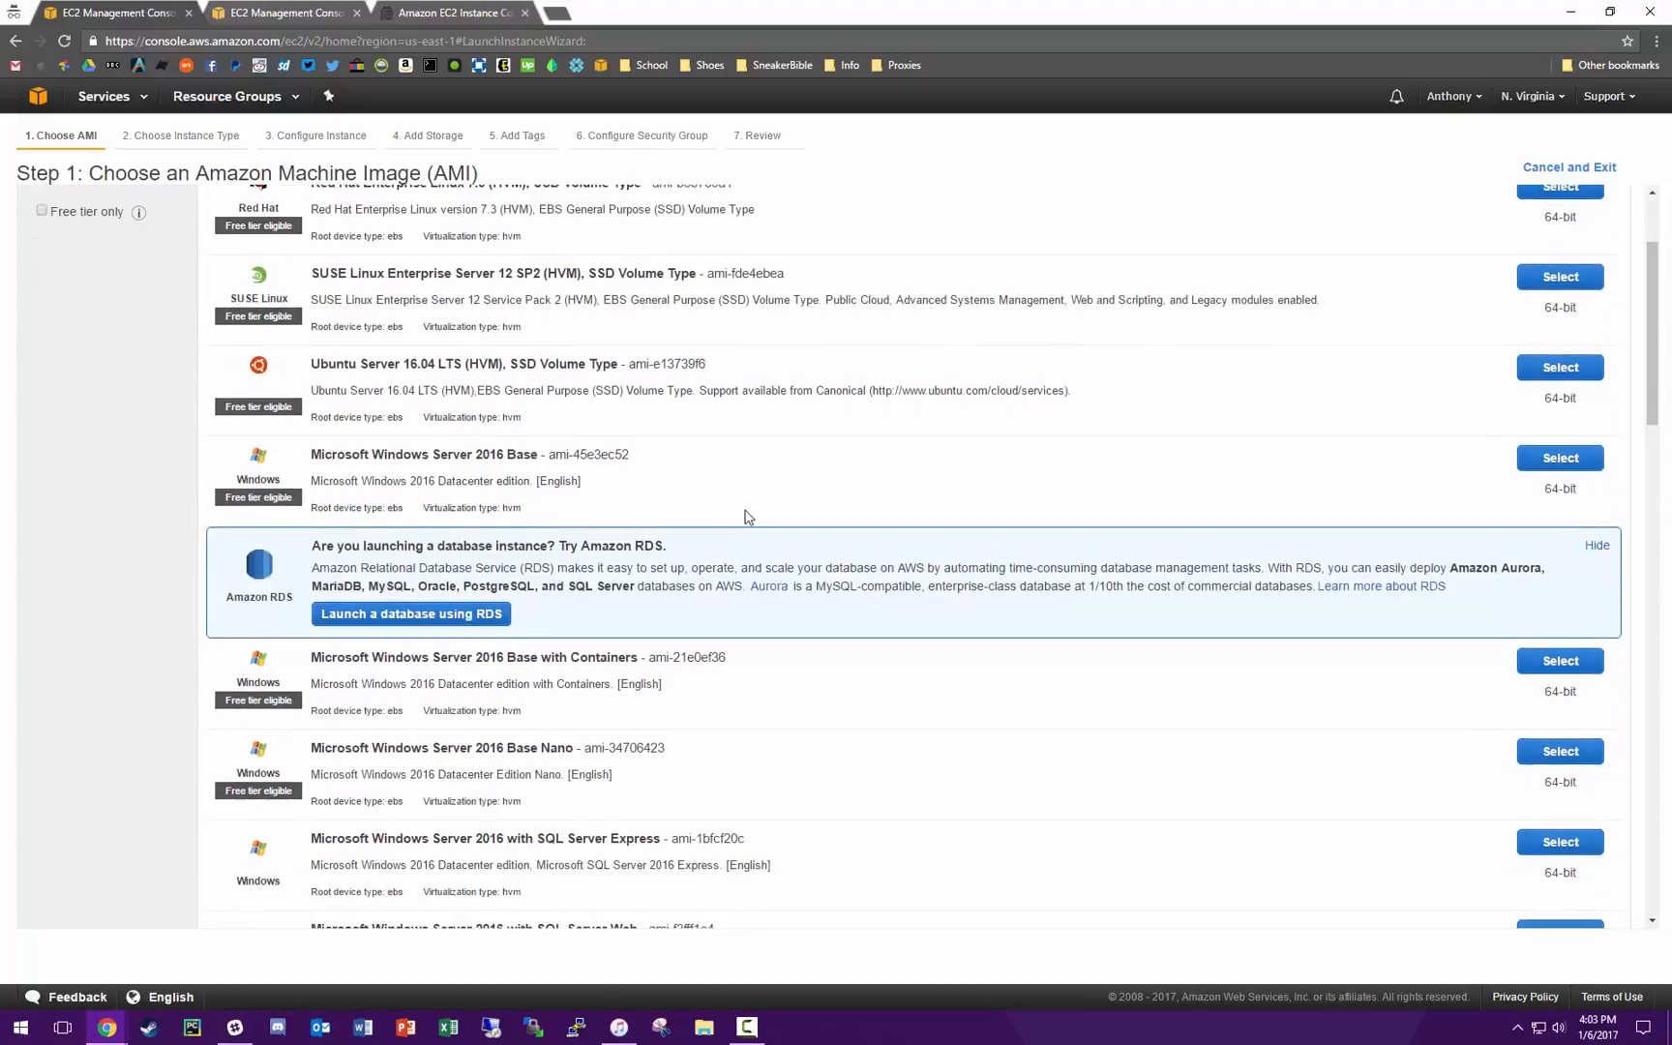
scroll(720, 515, down, 12)
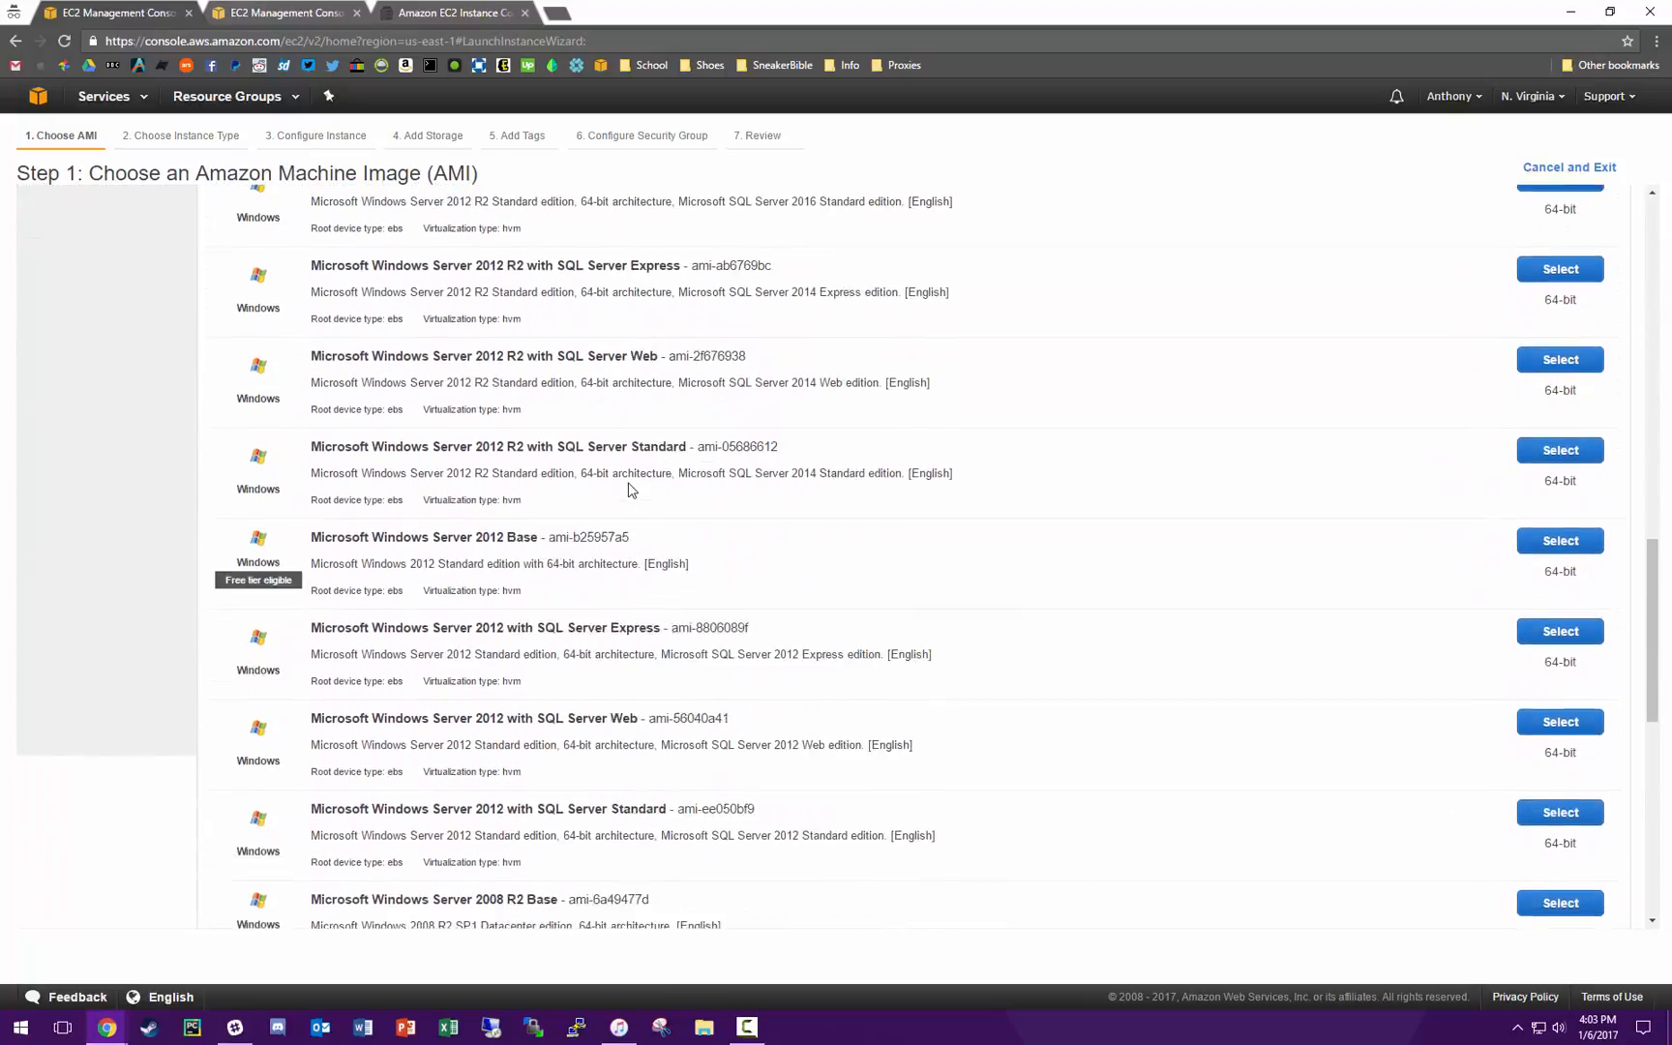
scroll(573, 451, down, 2)
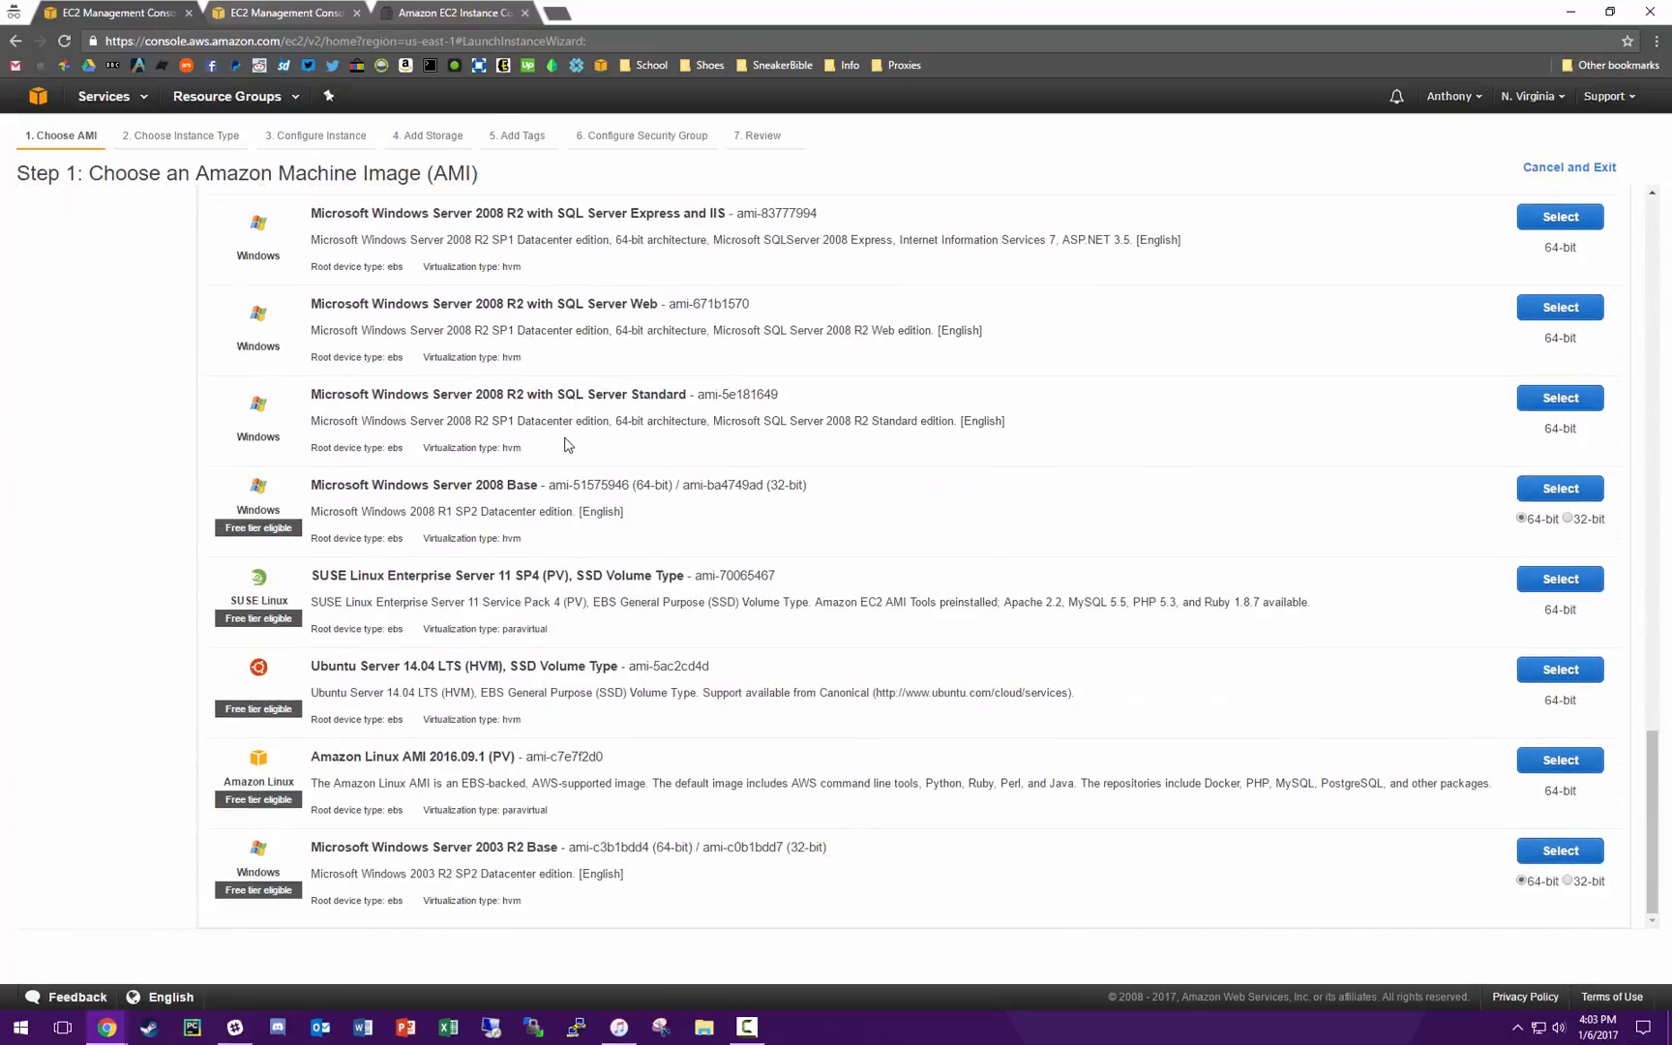
scroll(581, 445, up, 13)
scroll(592, 441, up, 8)
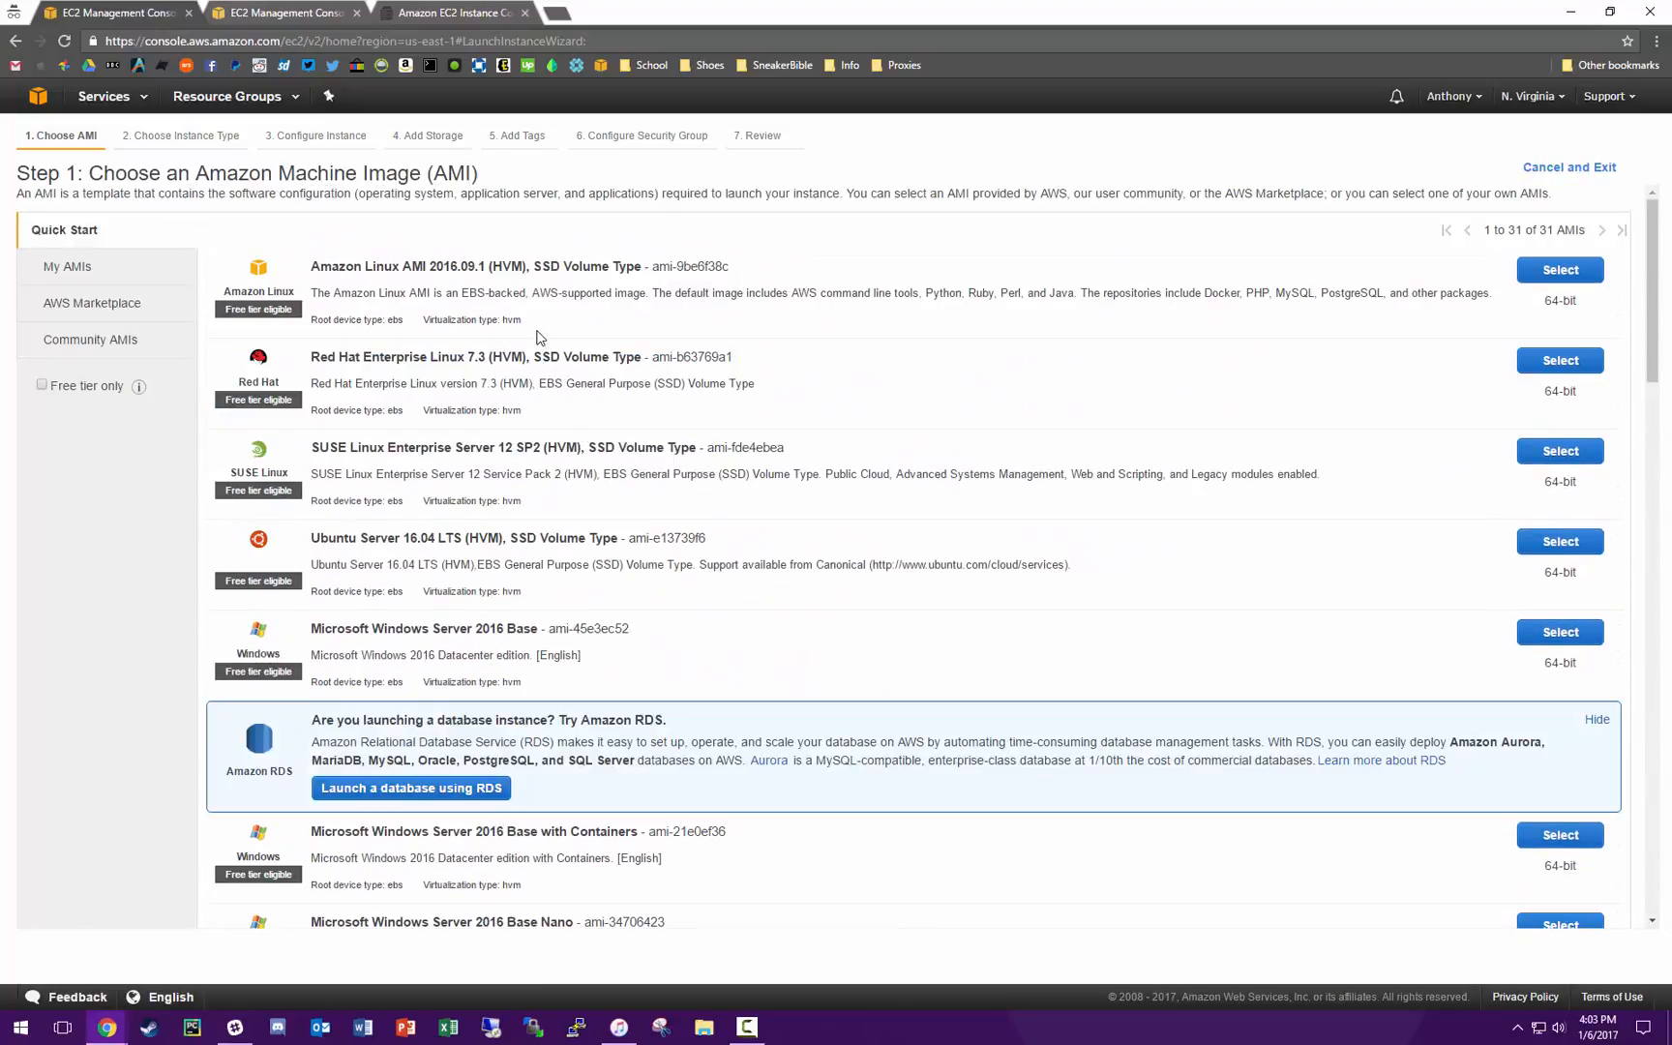
scroll(661, 505, down, 6)
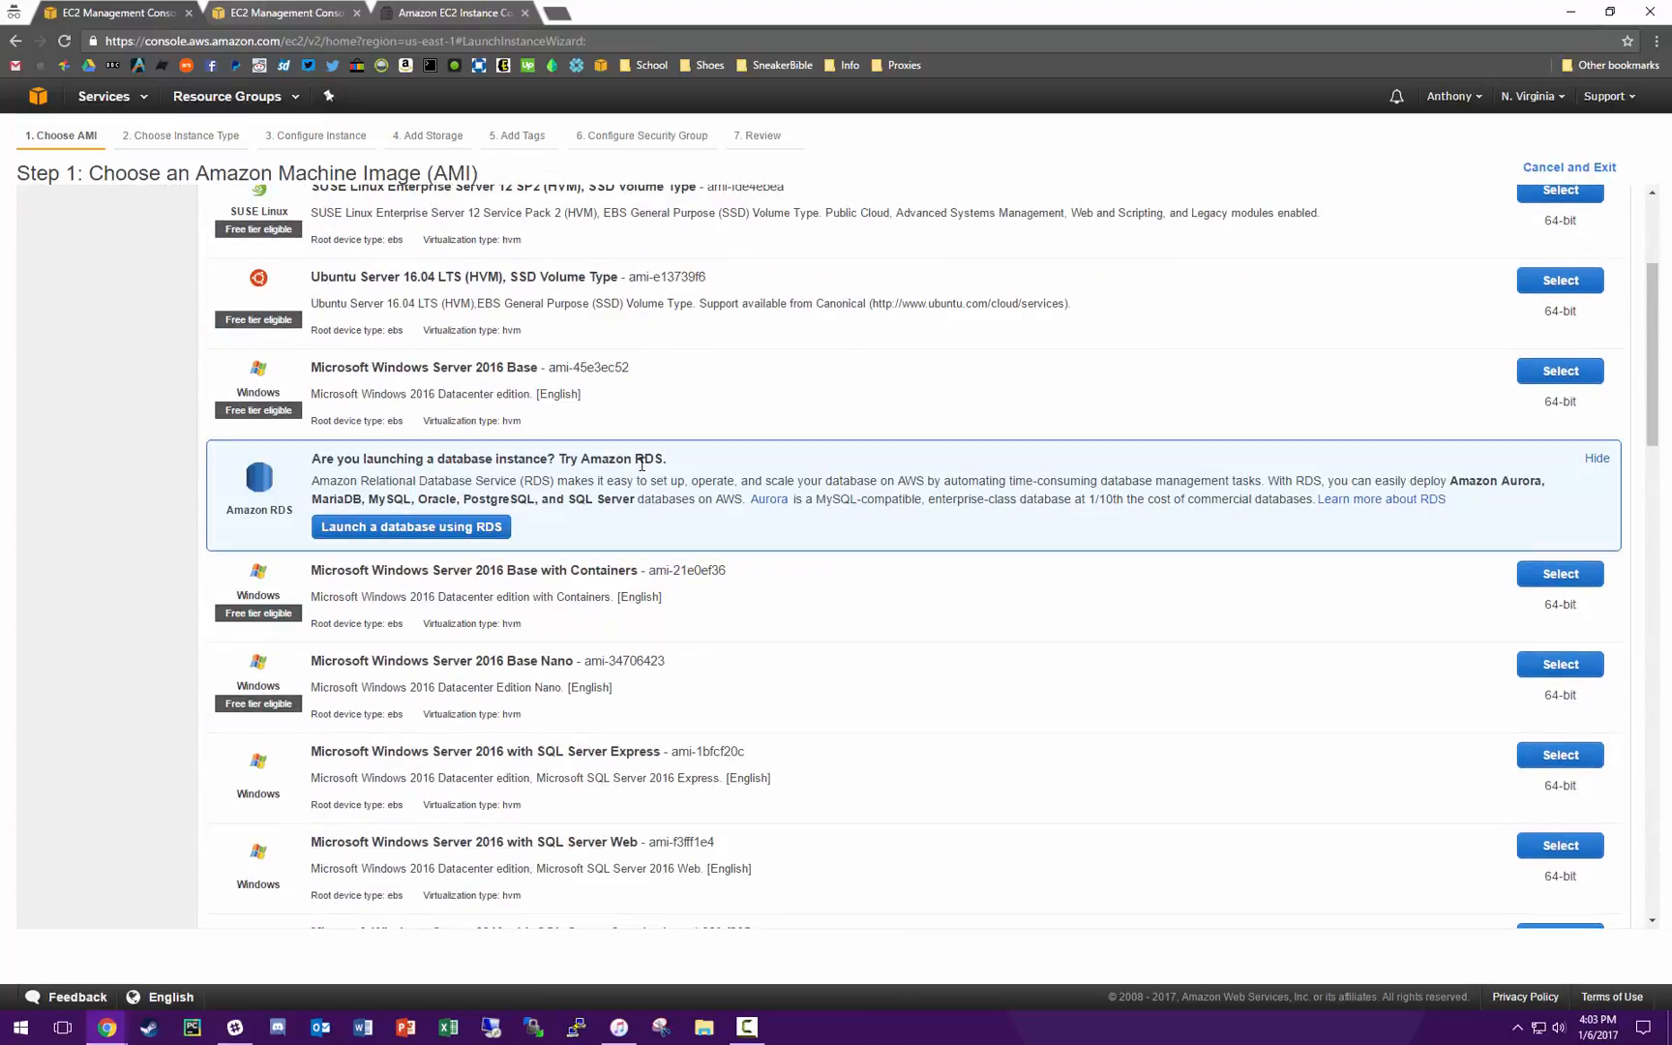
scroll(622, 477, down, 10)
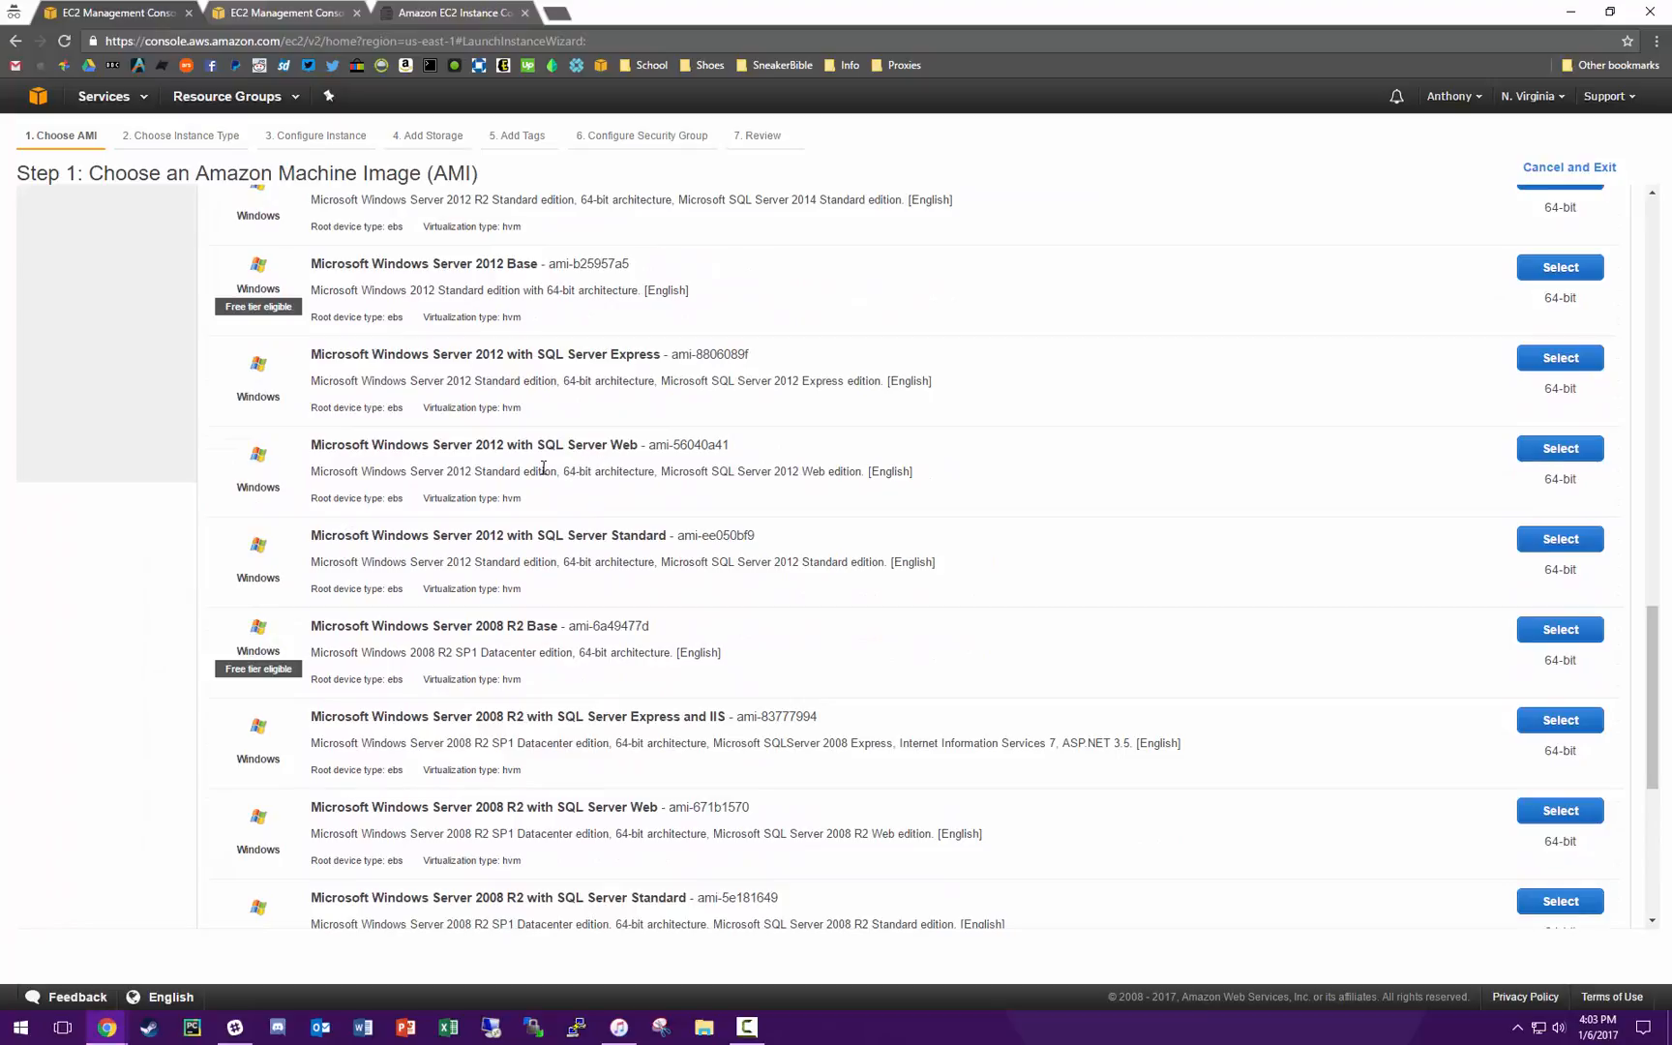
scroll(603, 468, up, 9)
scroll(583, 455, up, 4)
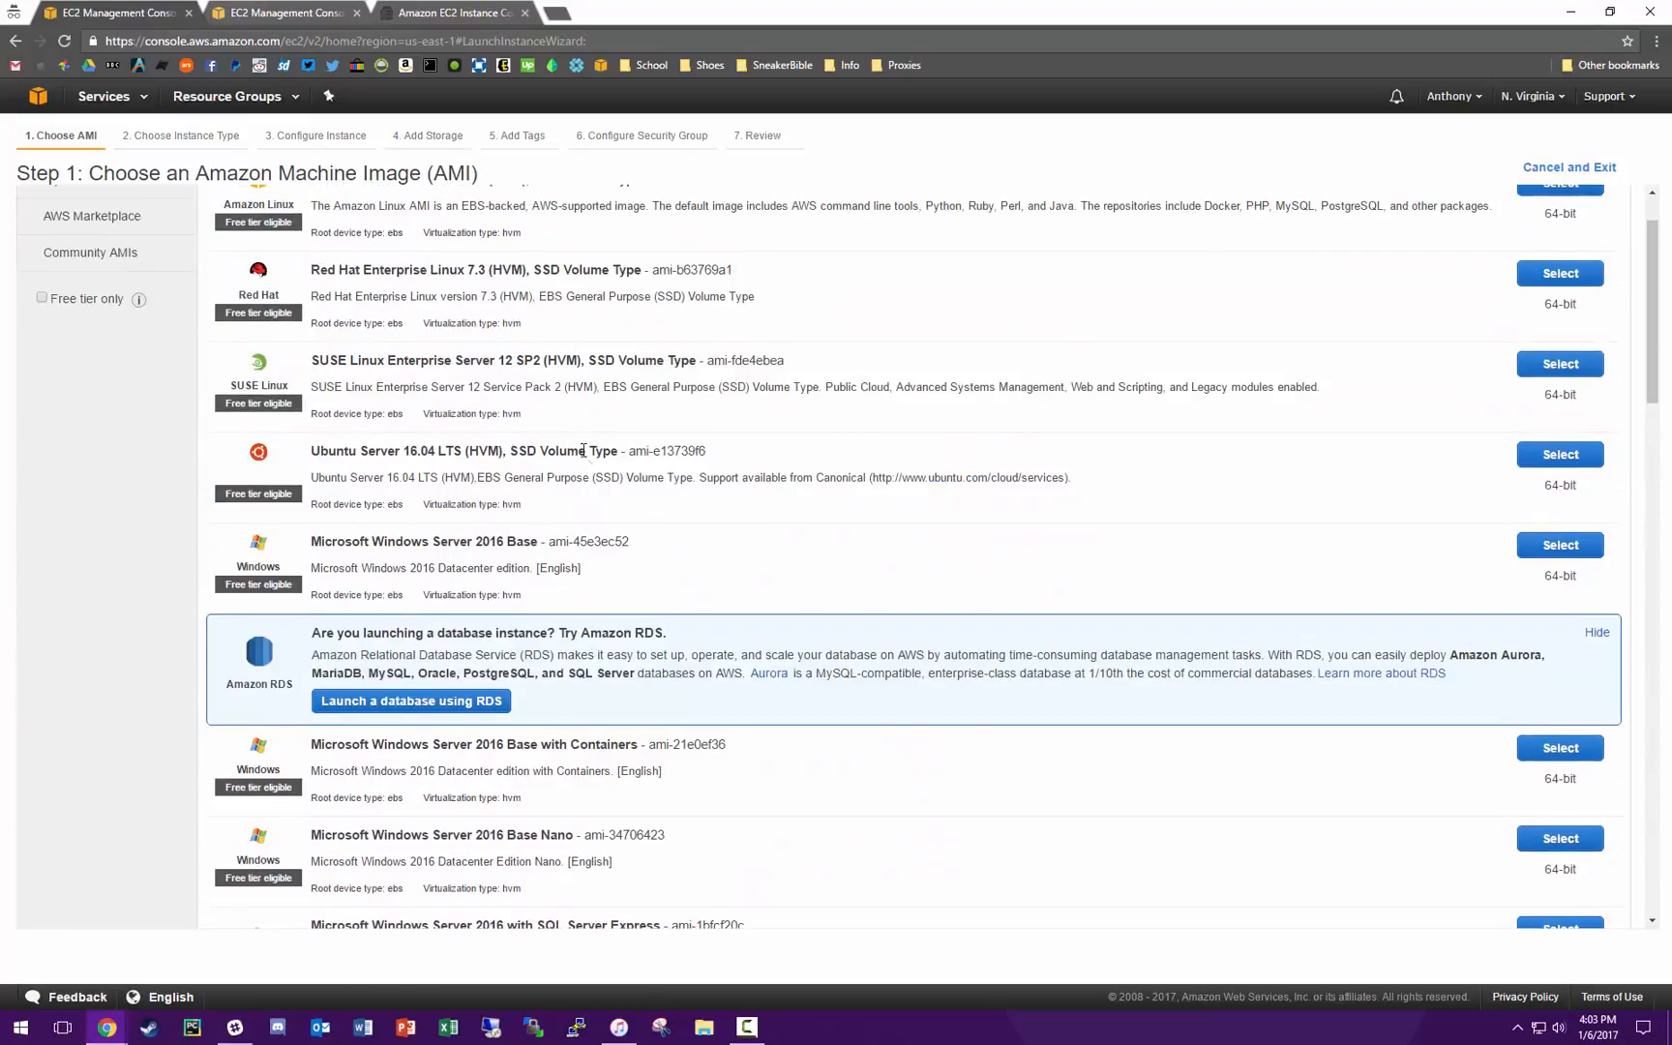
scroll(542, 459, down, 1)
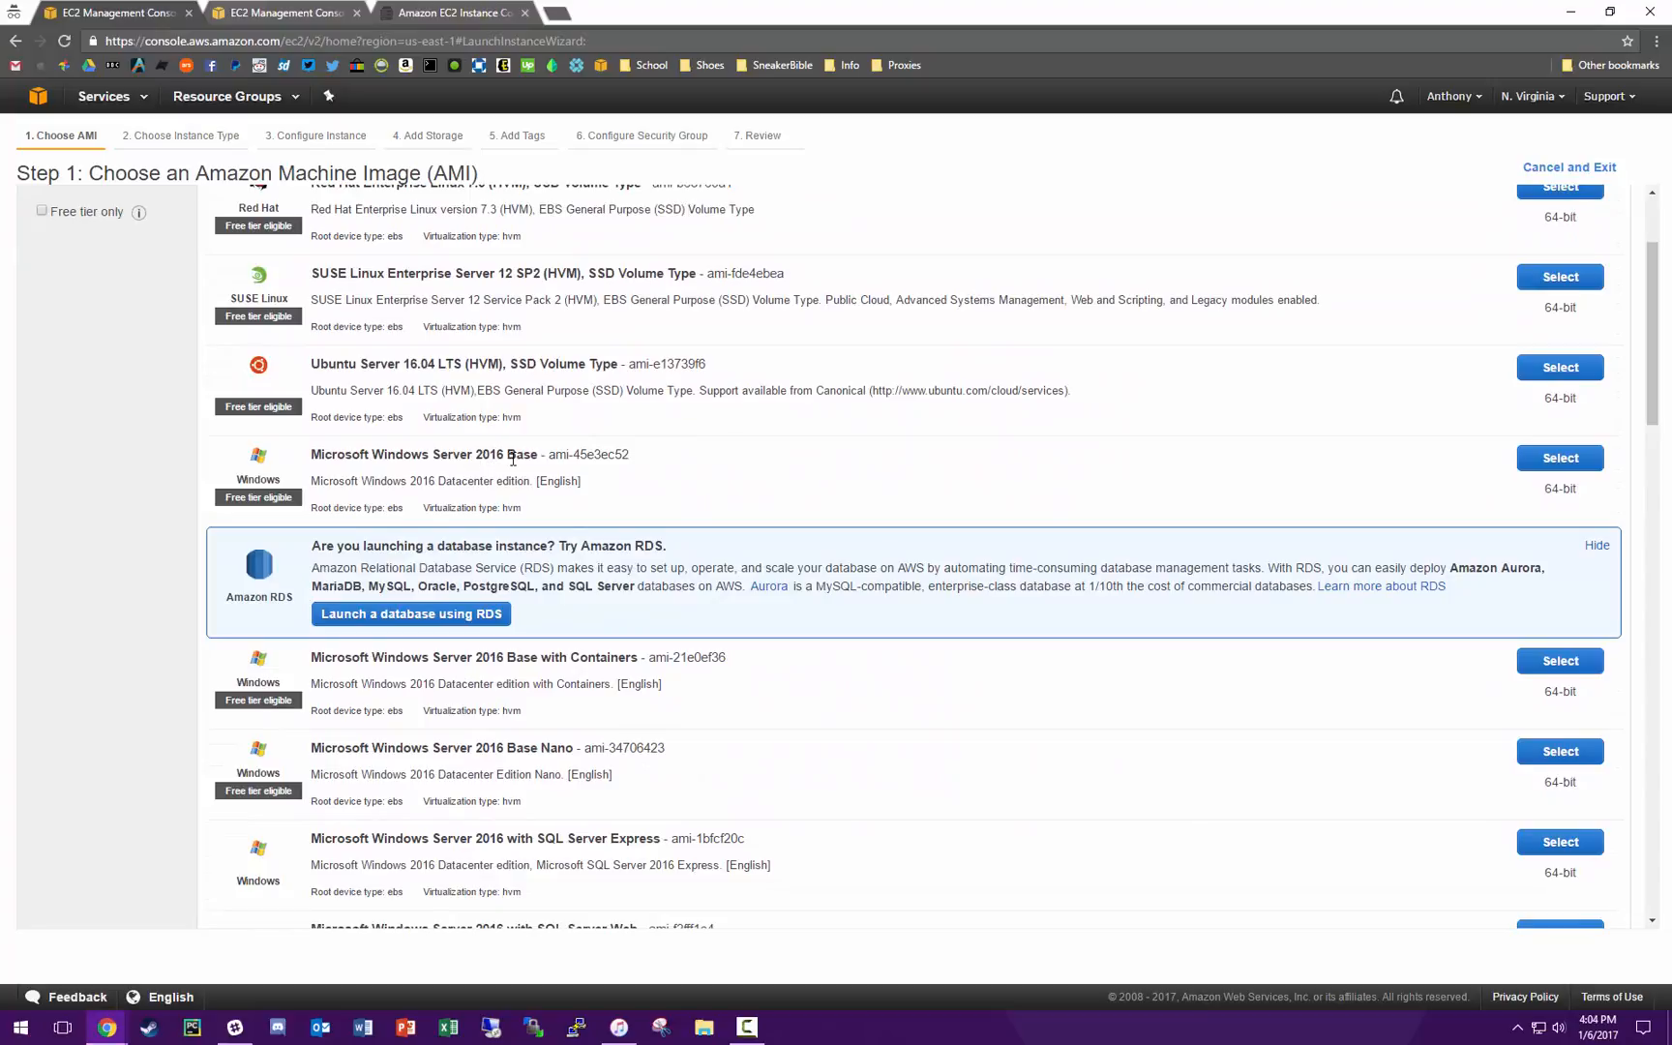
scroll(487, 484, down, 8)
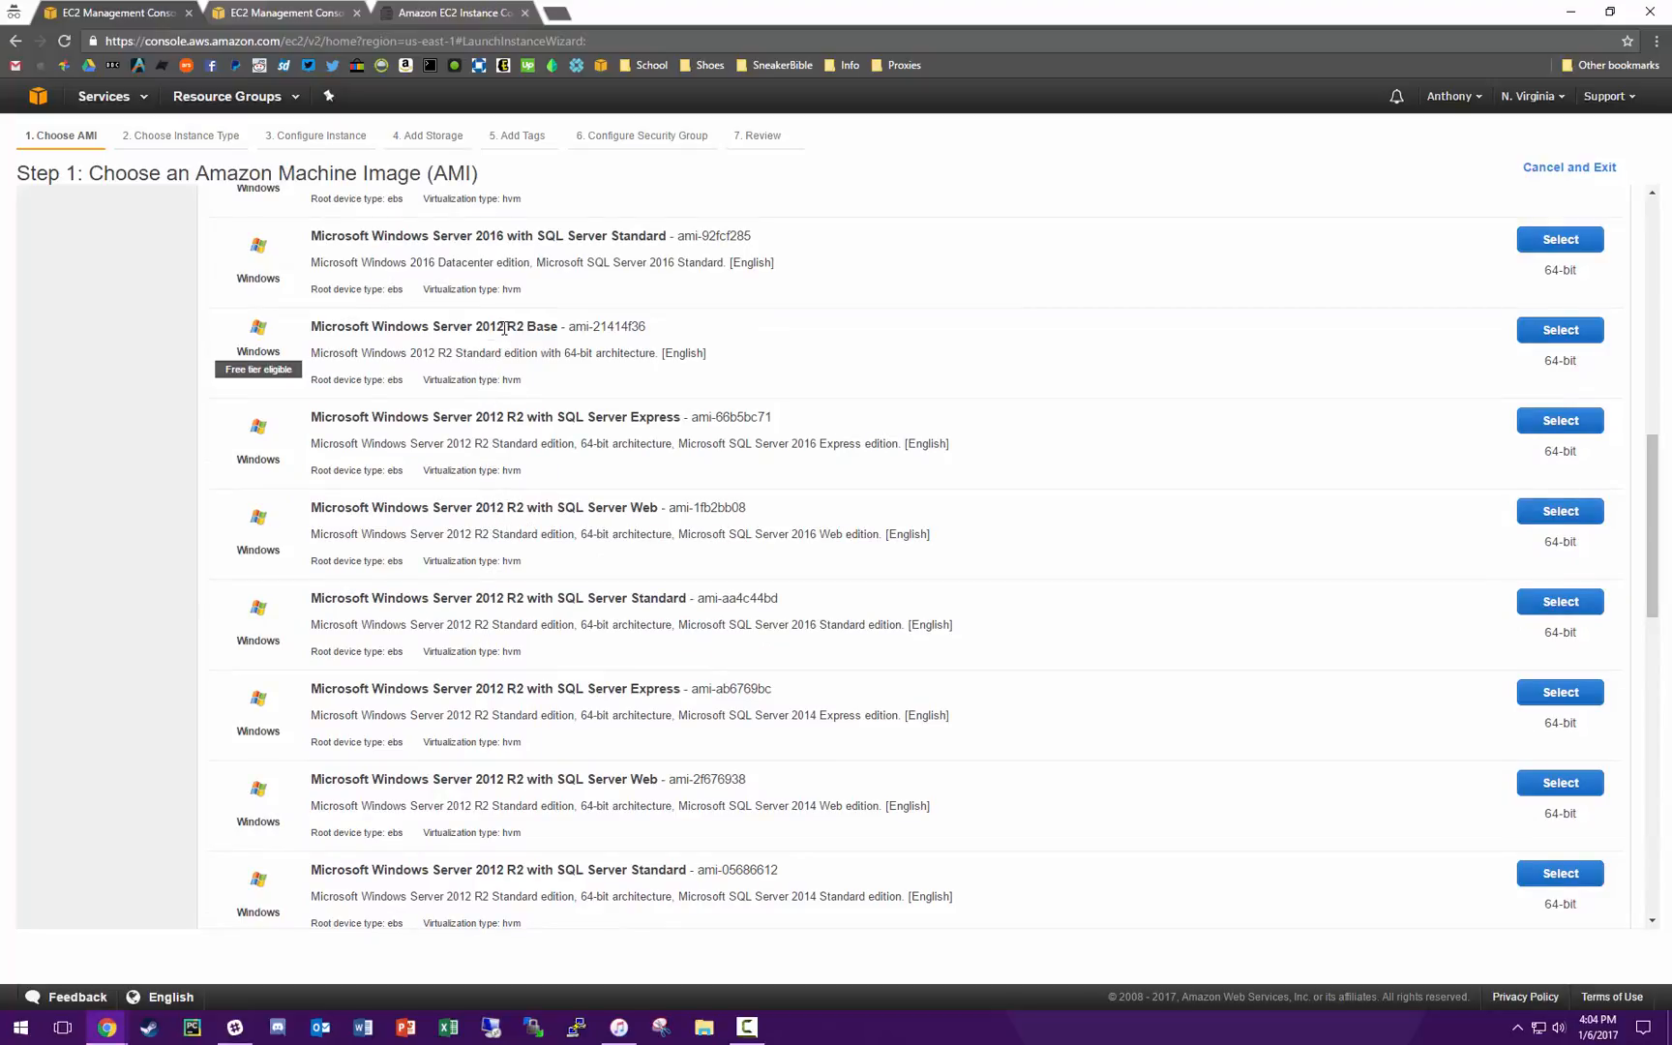
drag(320, 329, 697, 341)
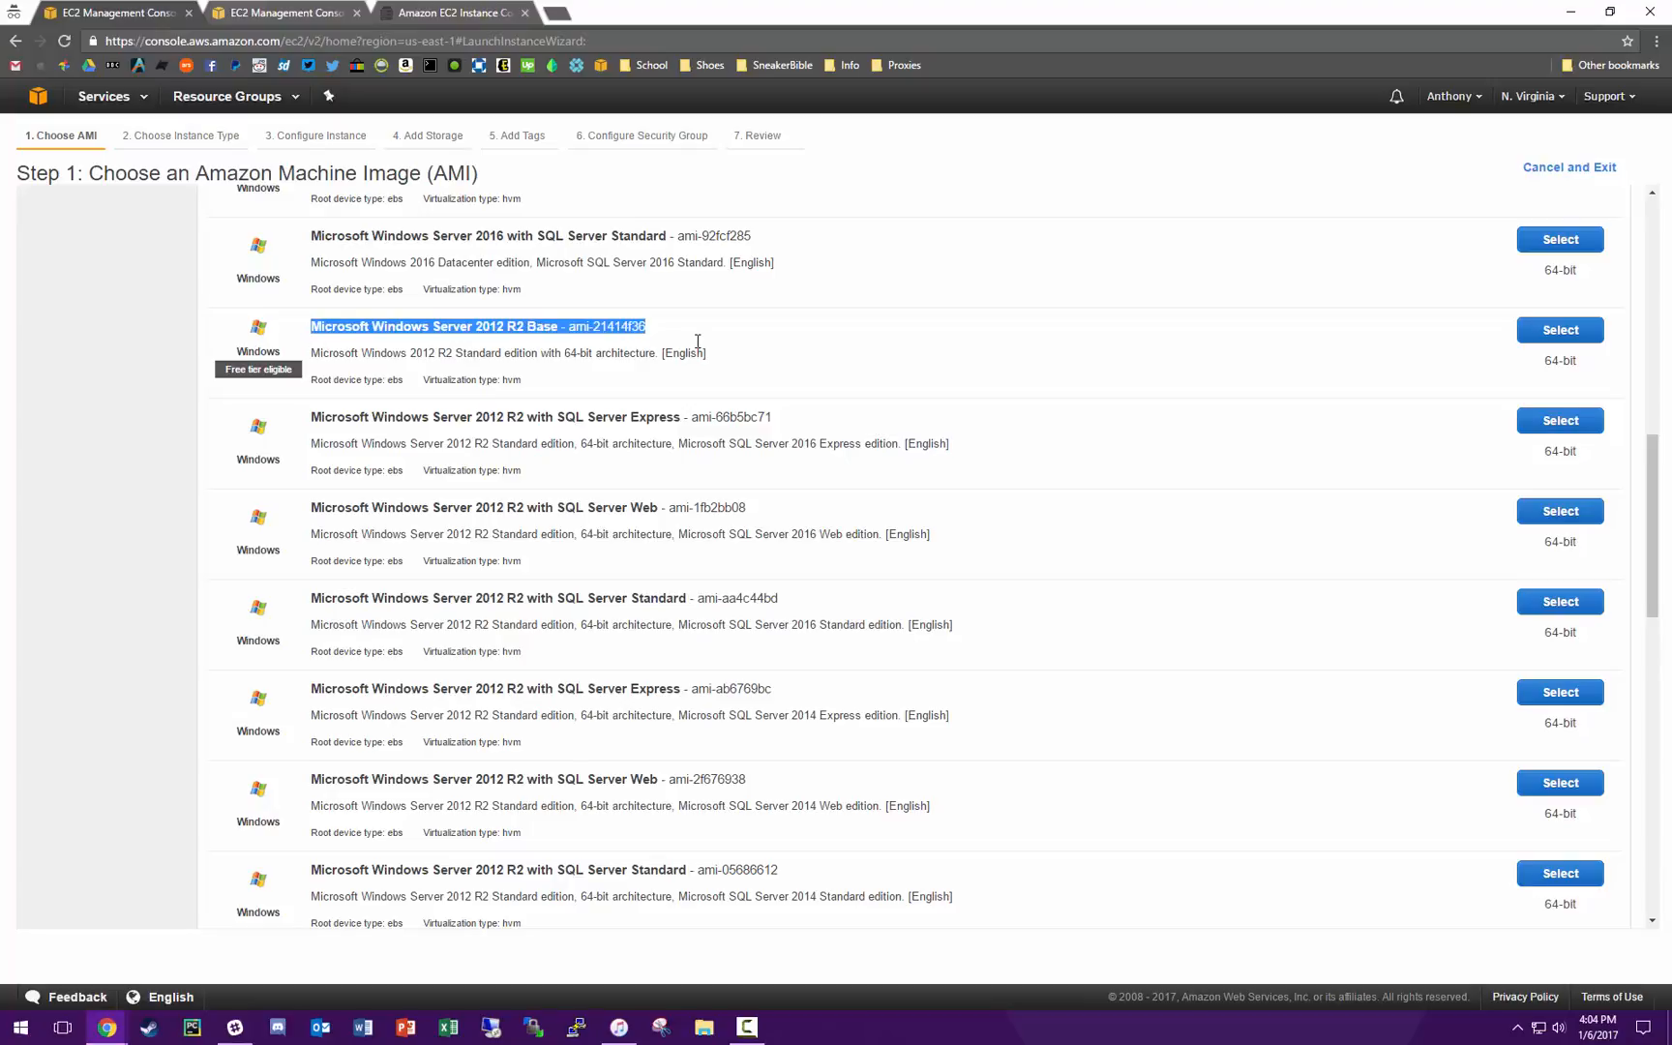
Step: Choose the Microsoft Windows Server 2012 R2 Base image for the new instance
drag(564, 352, 668, 346)
click(665, 347)
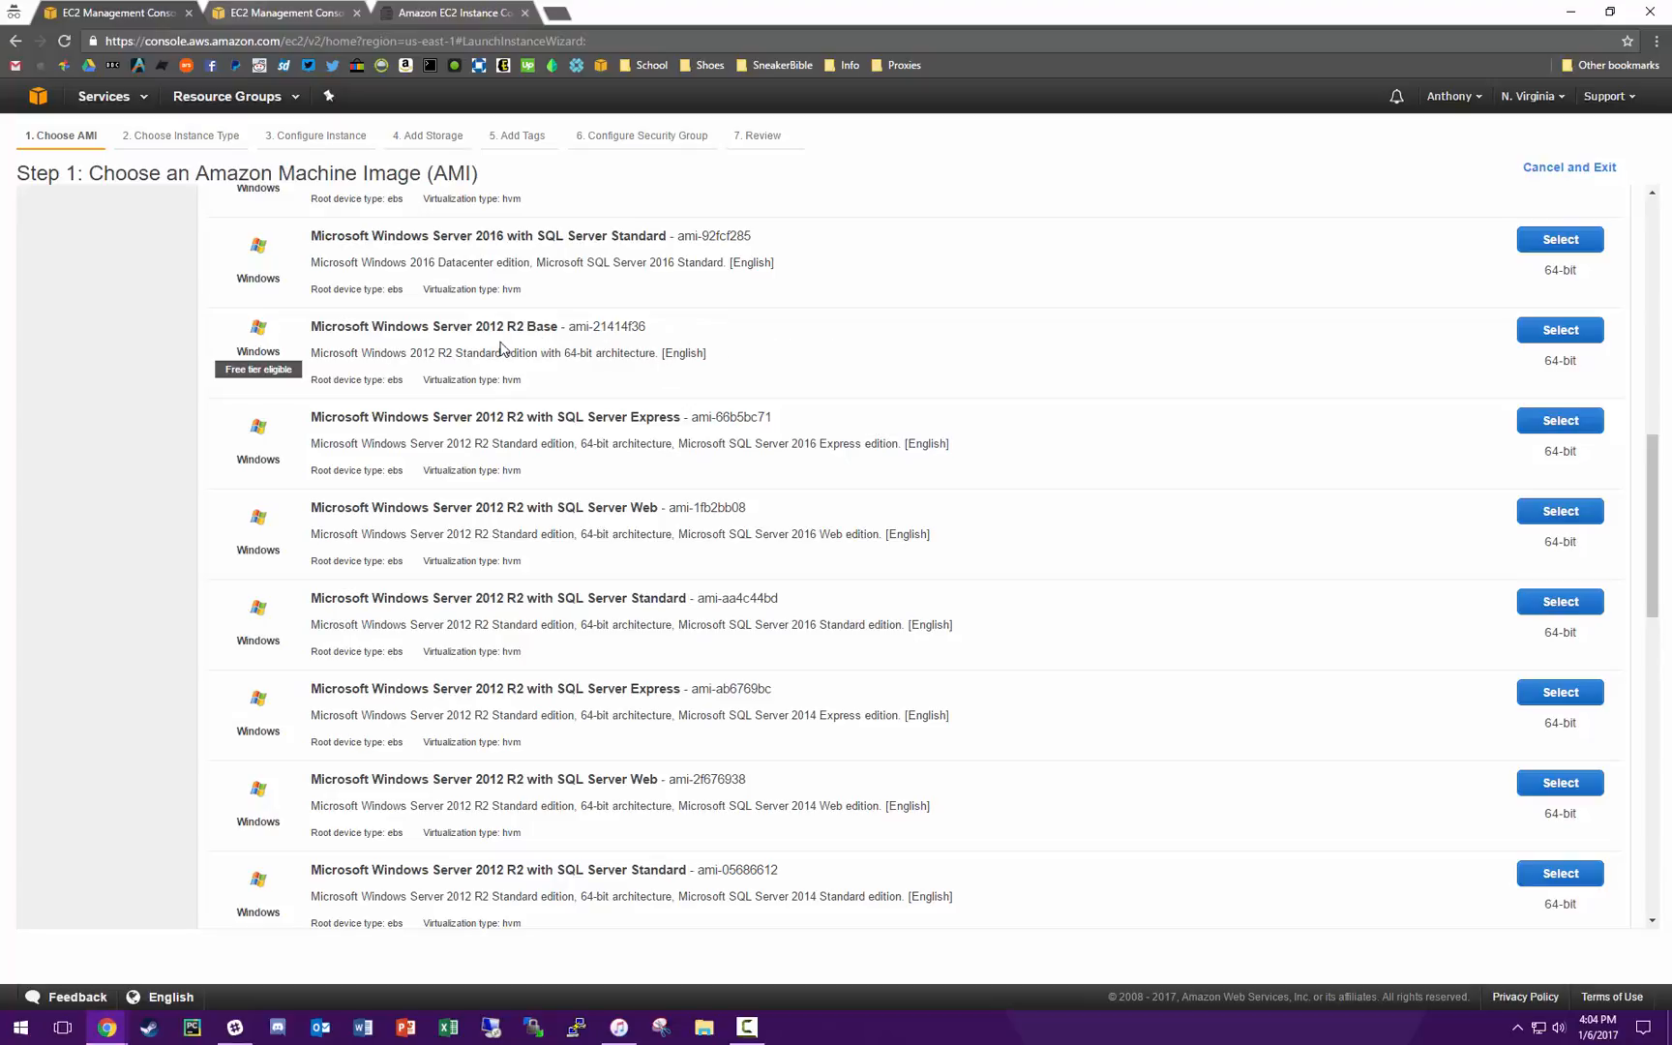
click(1547, 334)
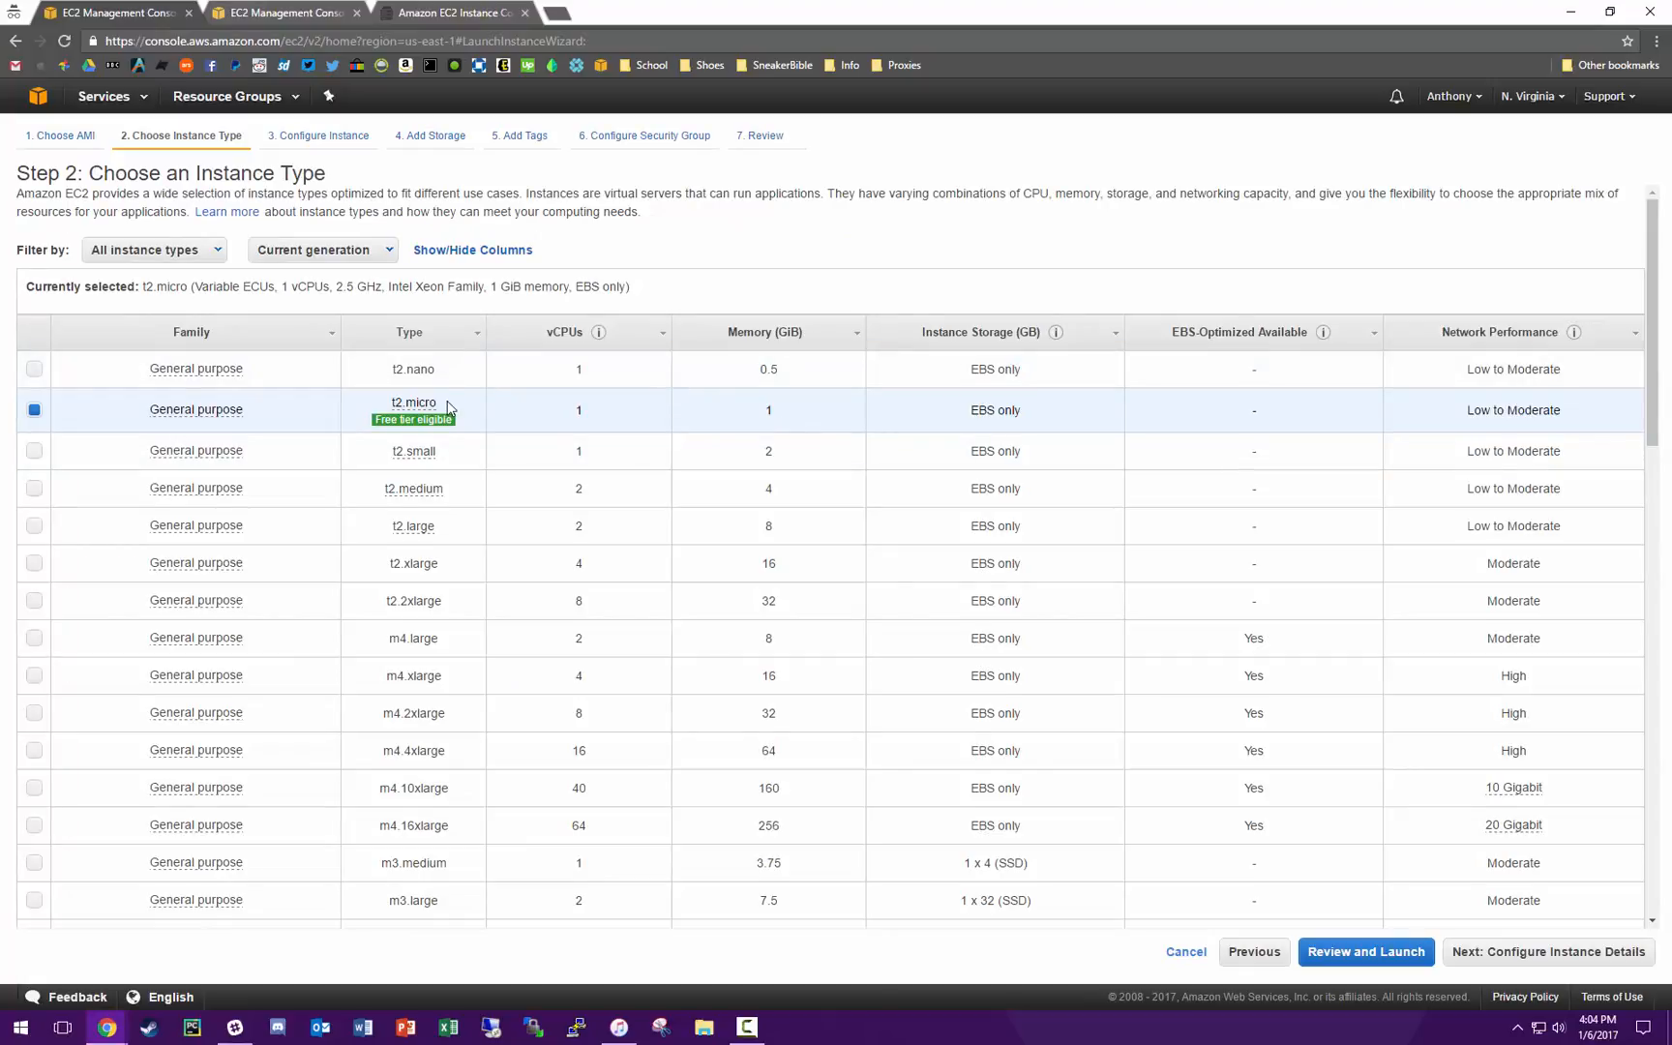
Step: Review the available instance types and the descriptions of the compute, GPU, memory and storage optimized families
scroll(254, 444, down, 2)
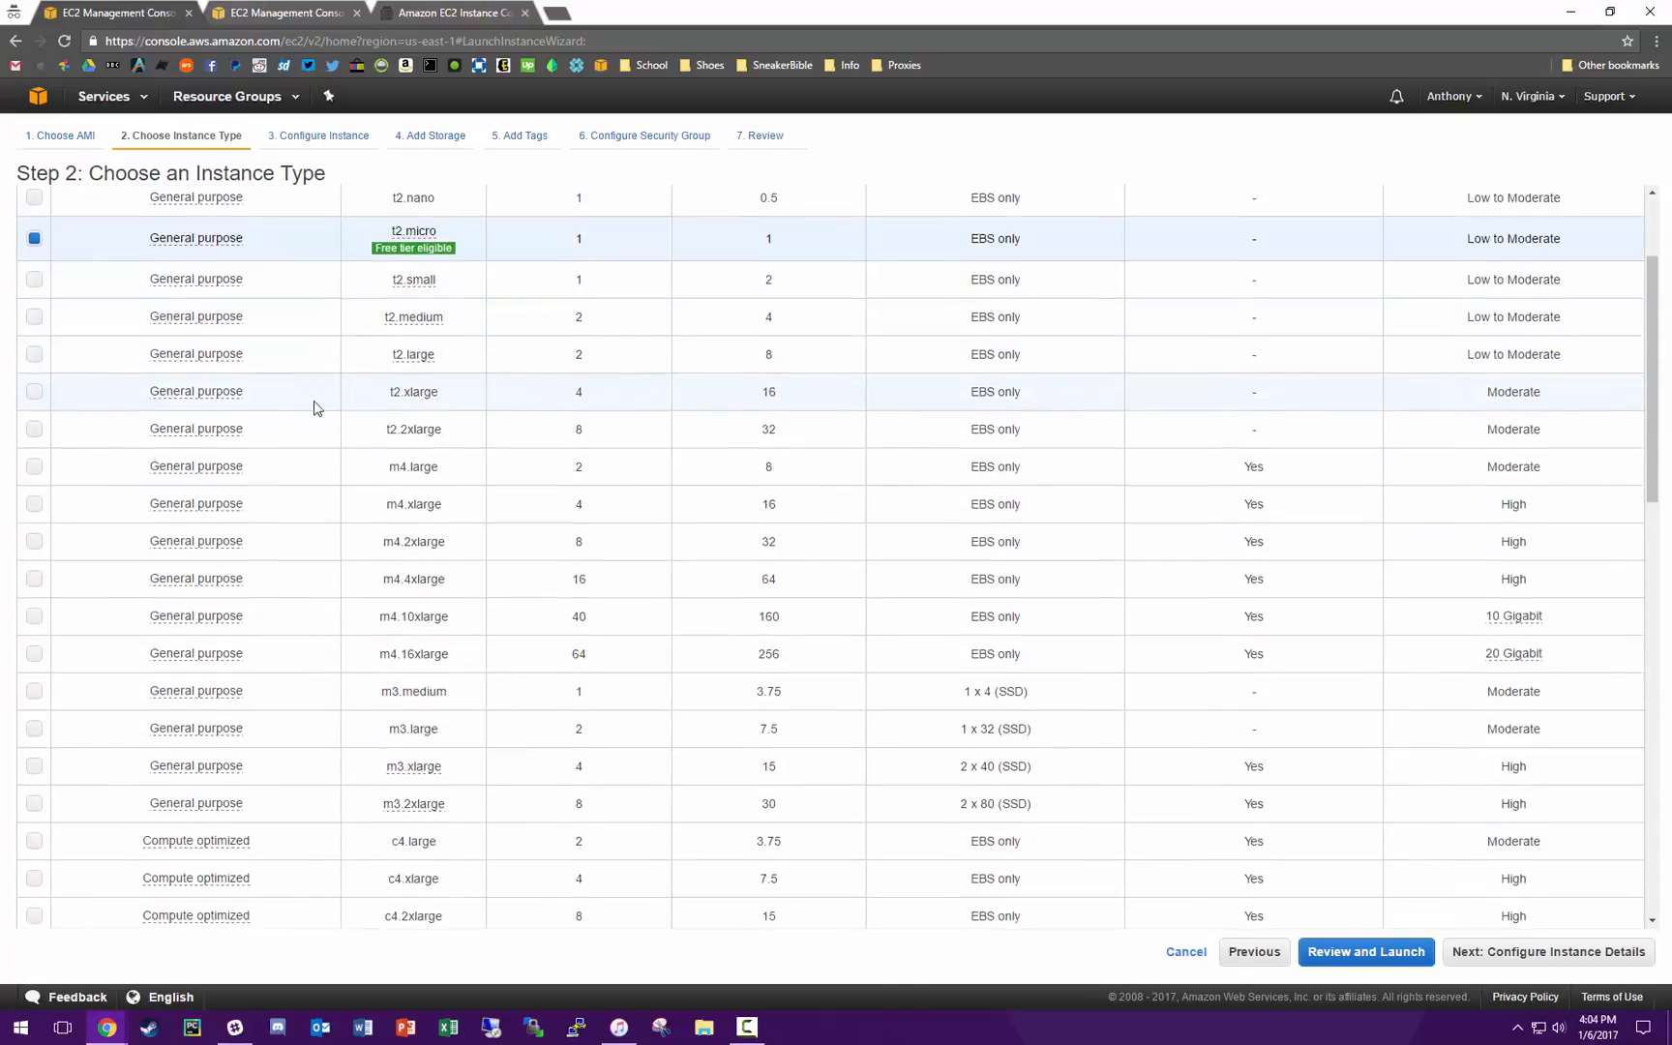
scroll(322, 374, down, 12)
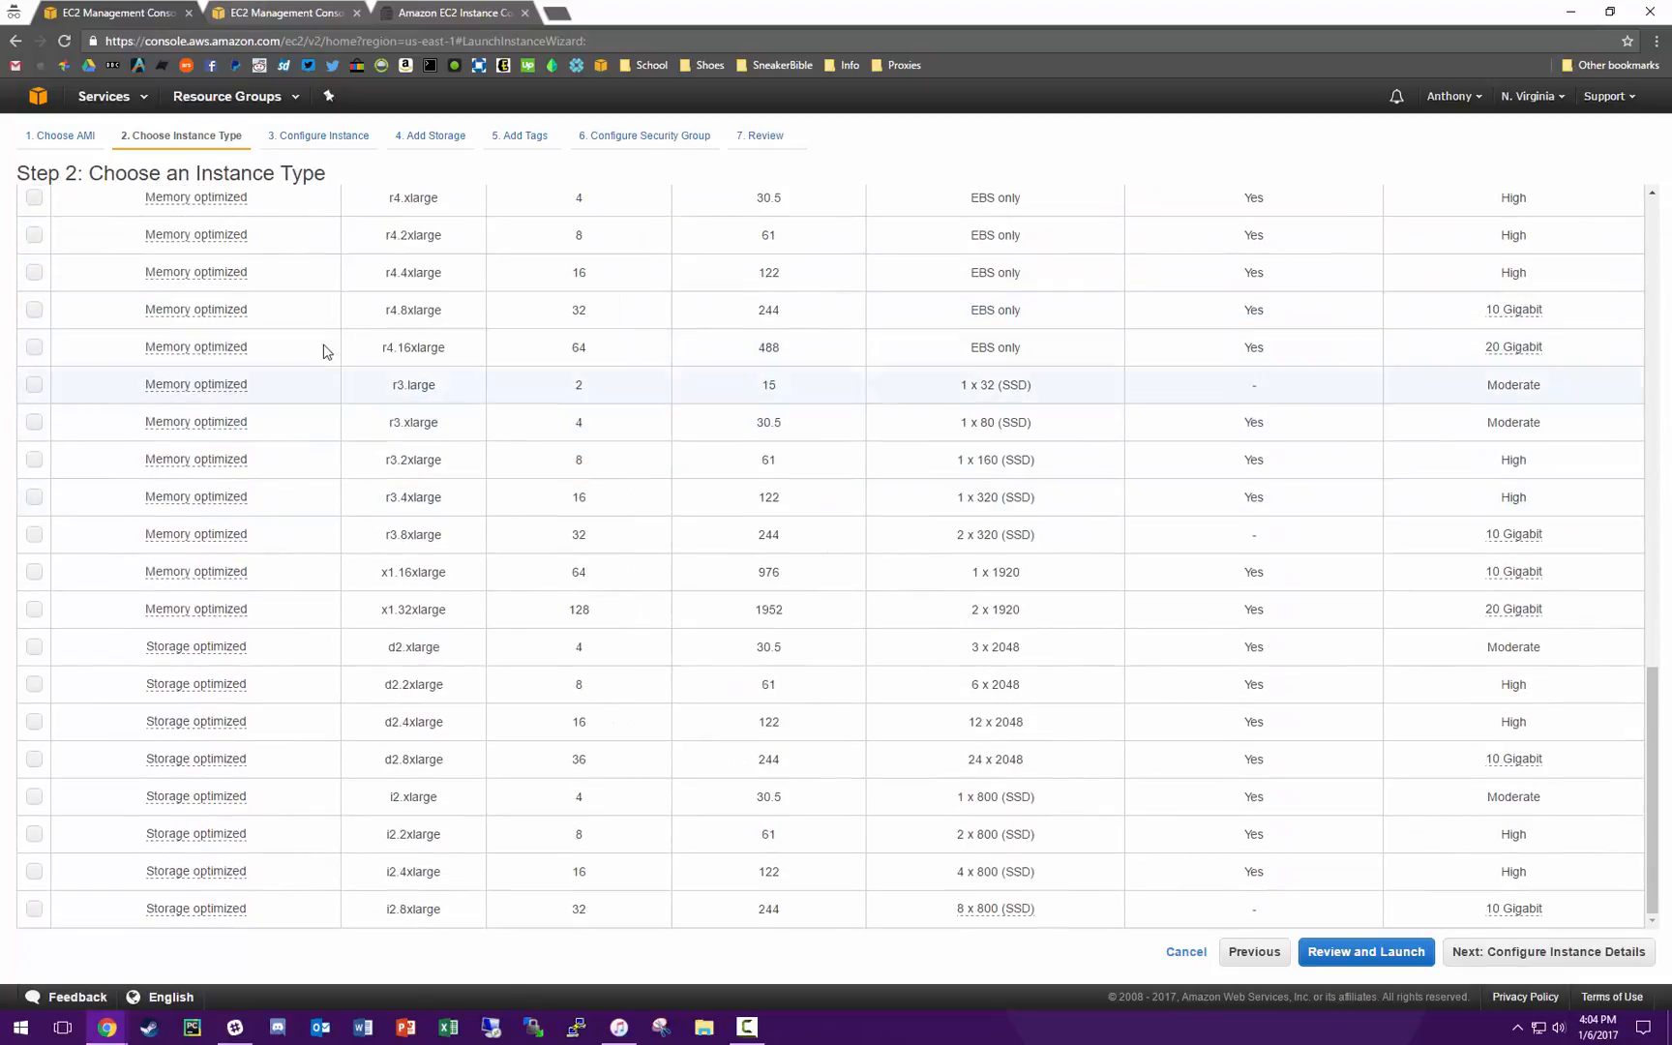
scroll(244, 462, up, 15)
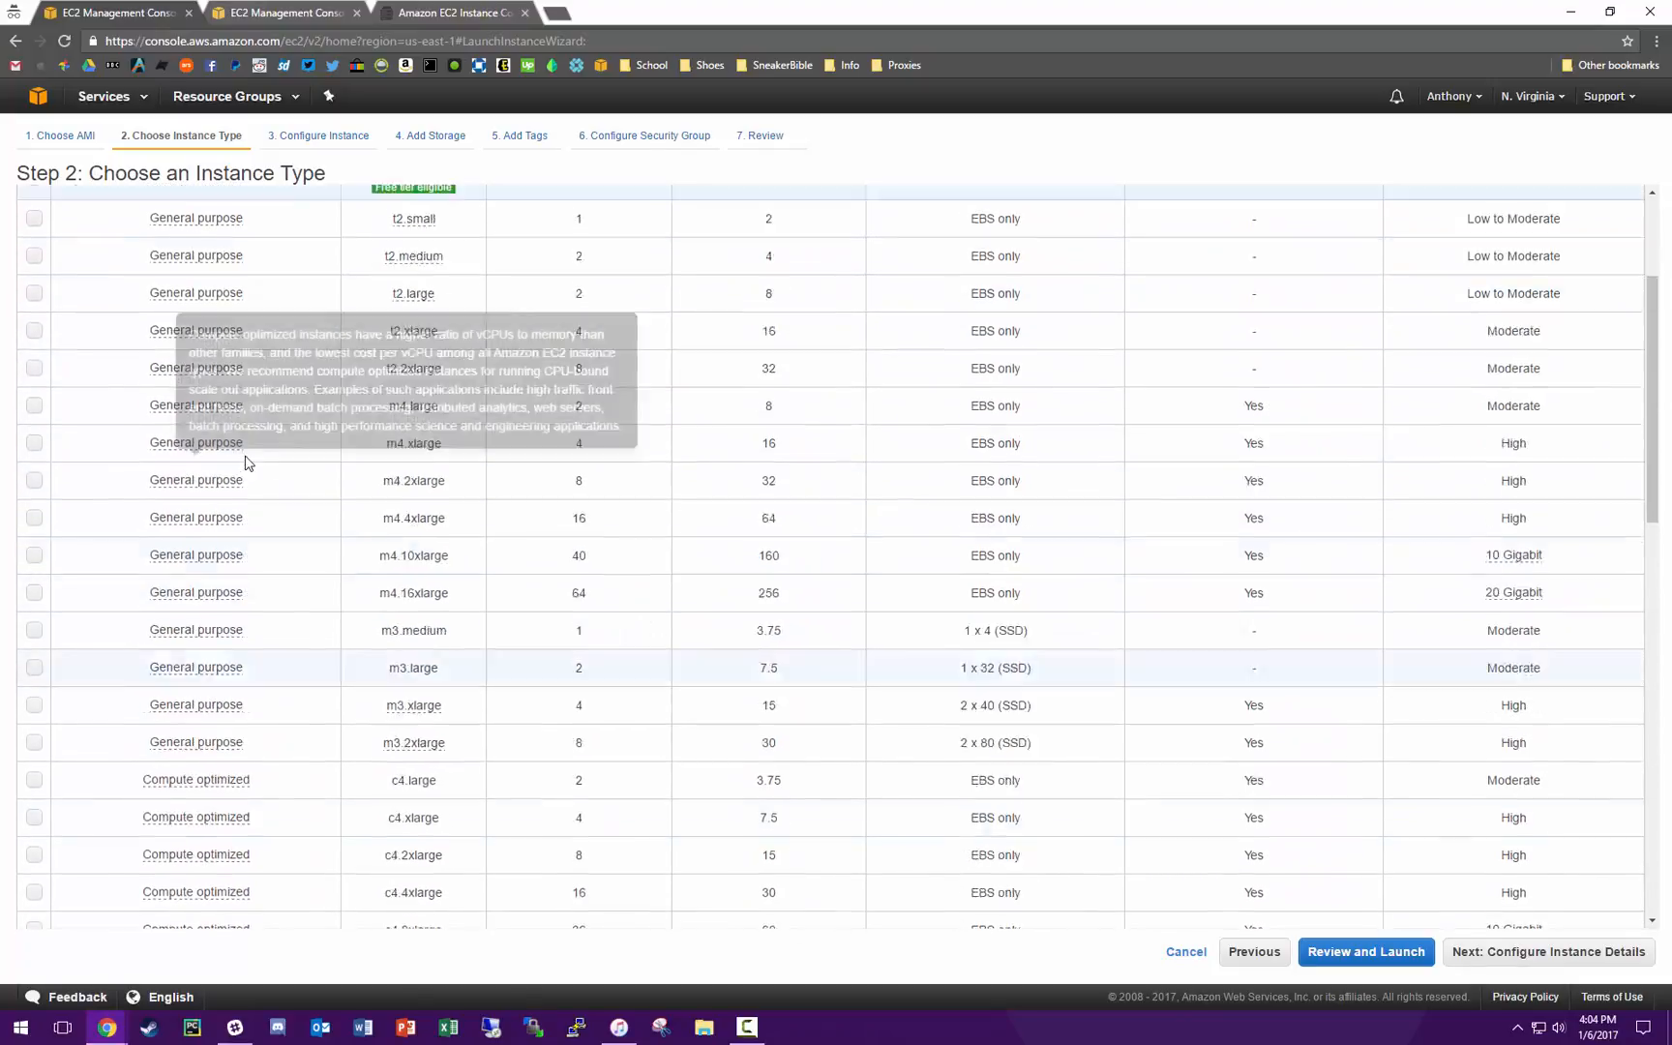
scroll(271, 581, down, 8)
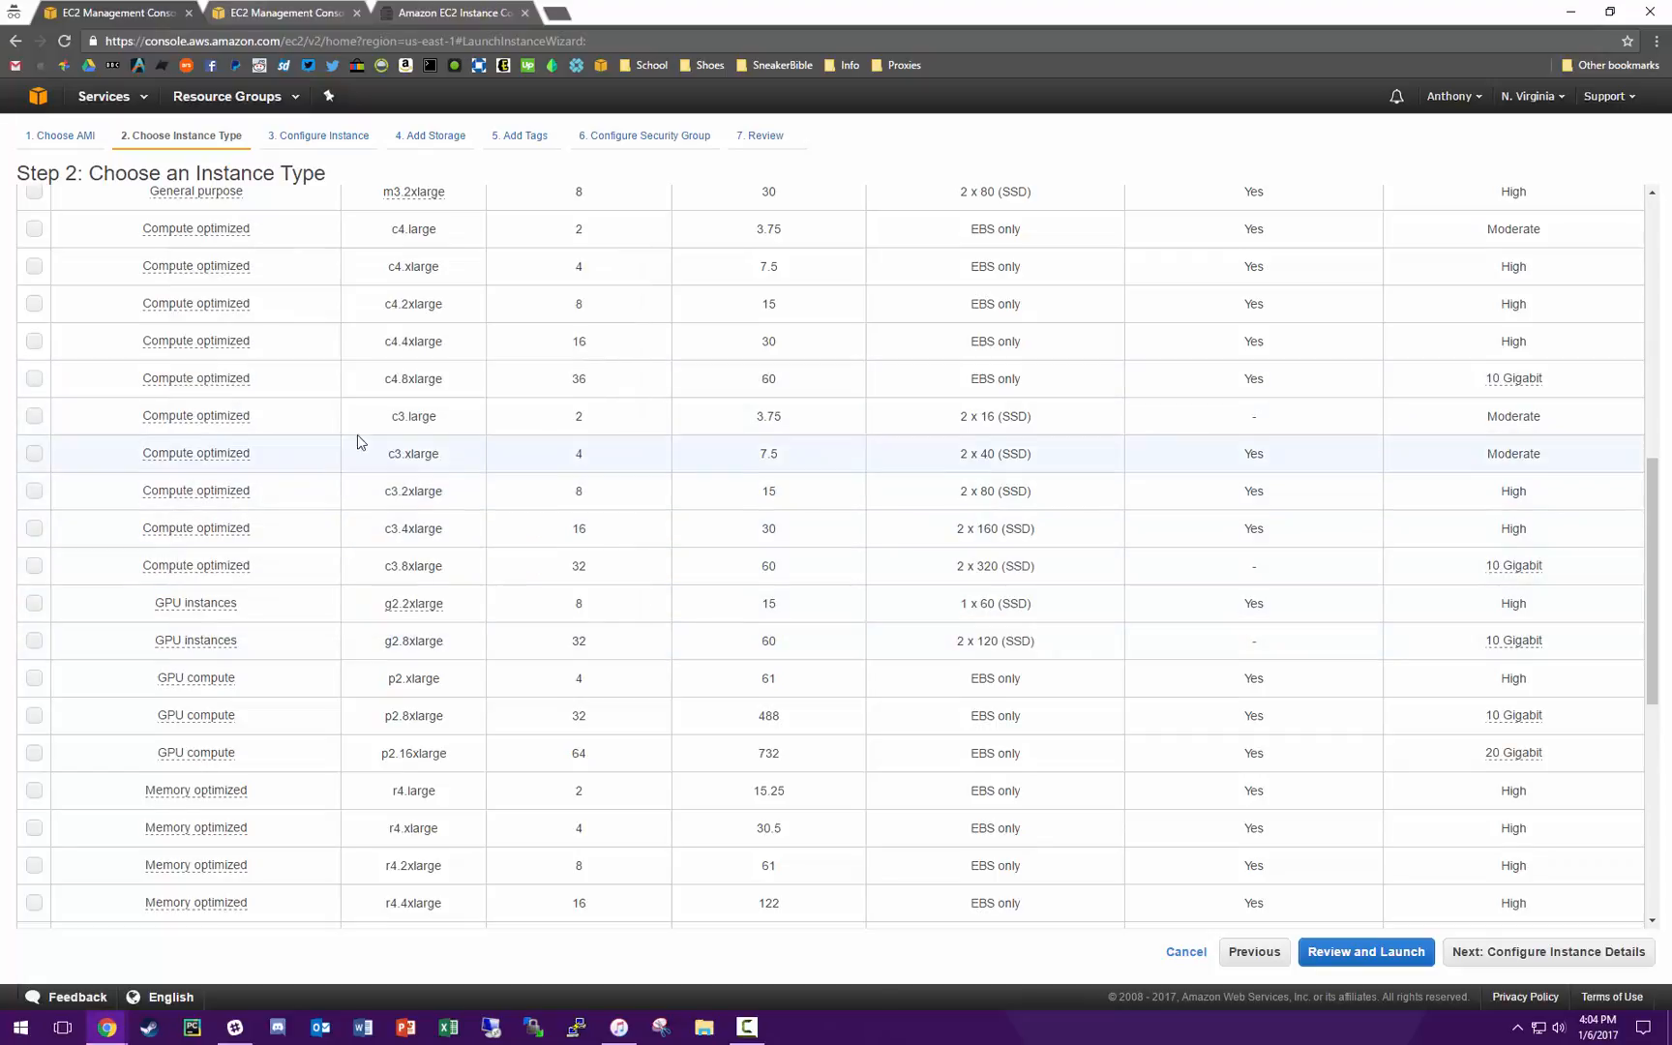
scroll(303, 285, down, 7)
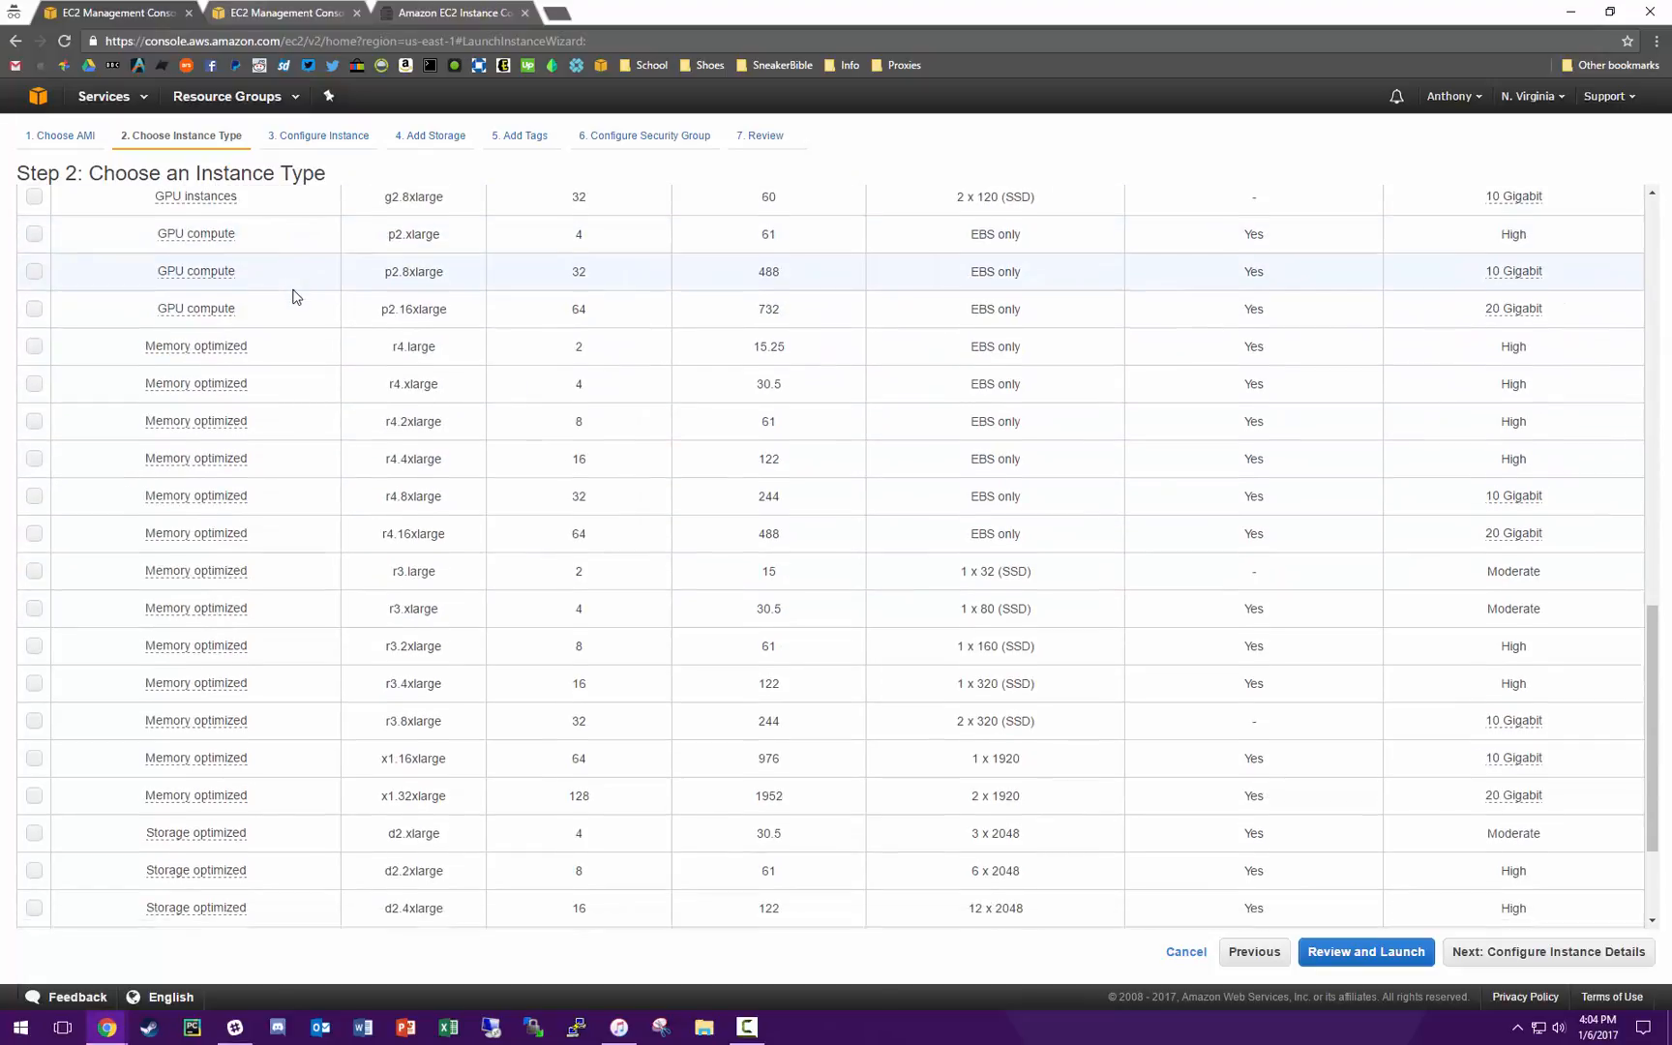
mouse_move(211, 761)
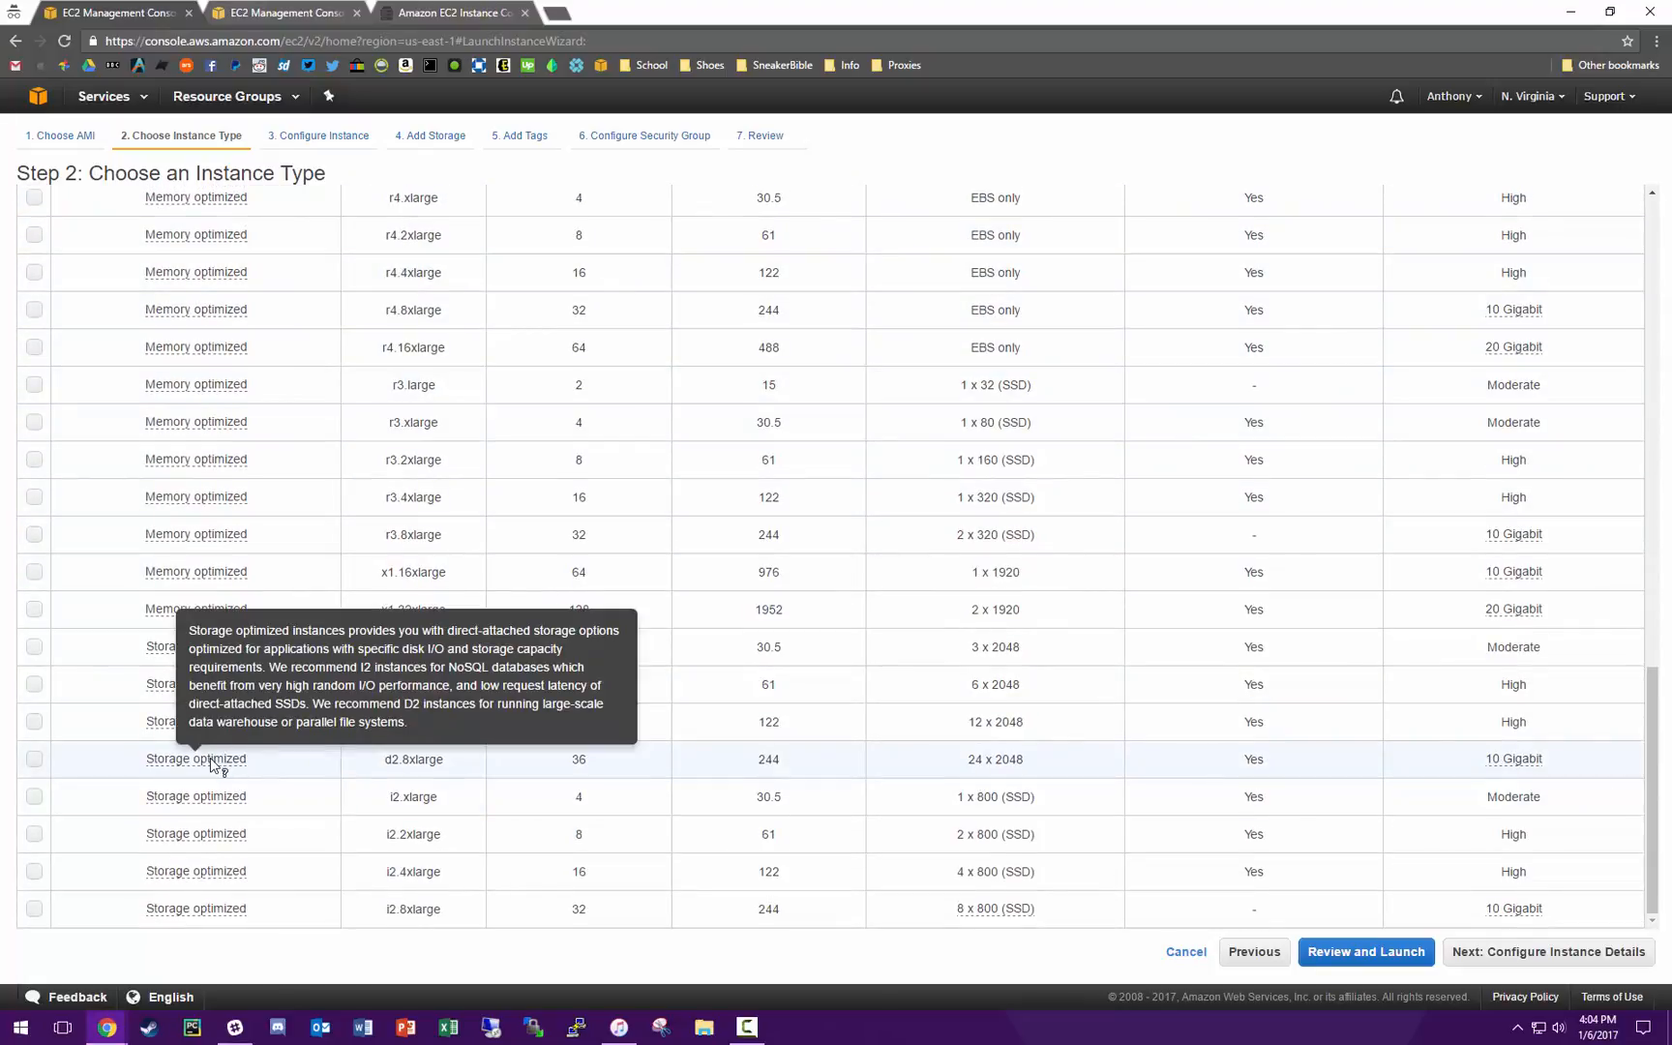
scroll(211, 761, up, 7)
scroll(232, 769, down, 3)
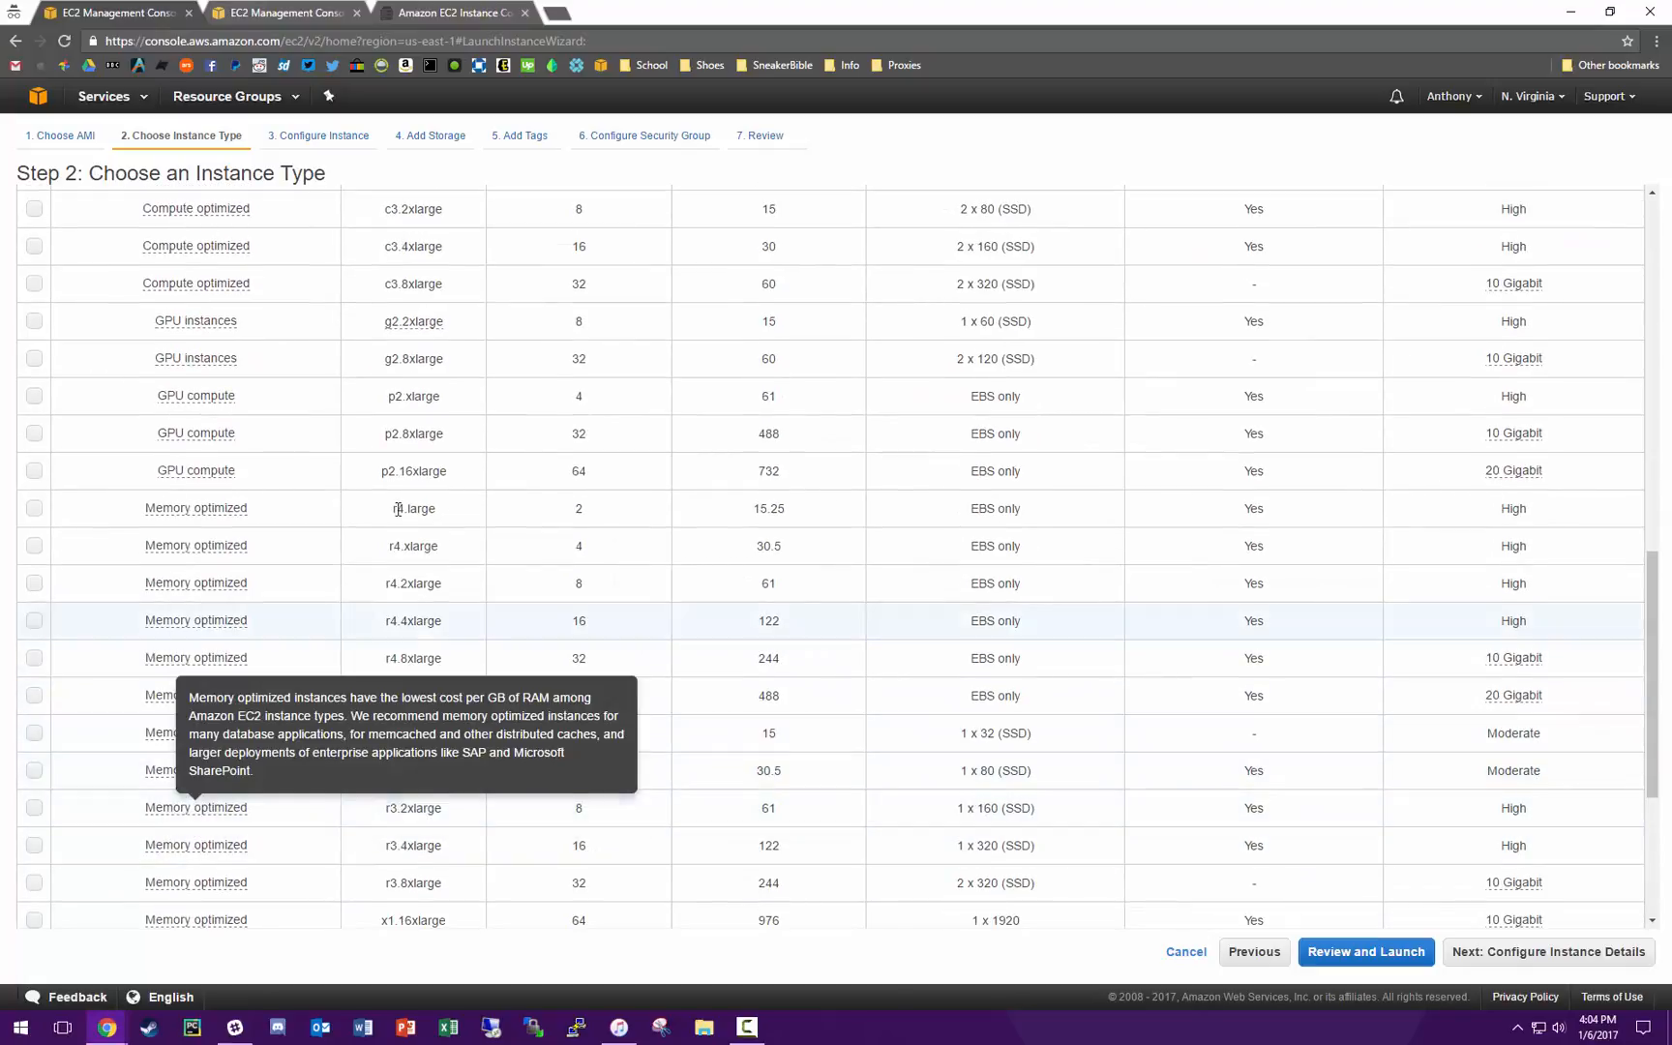
scroll(319, 532, up, 1)
scroll(319, 532, up, 2)
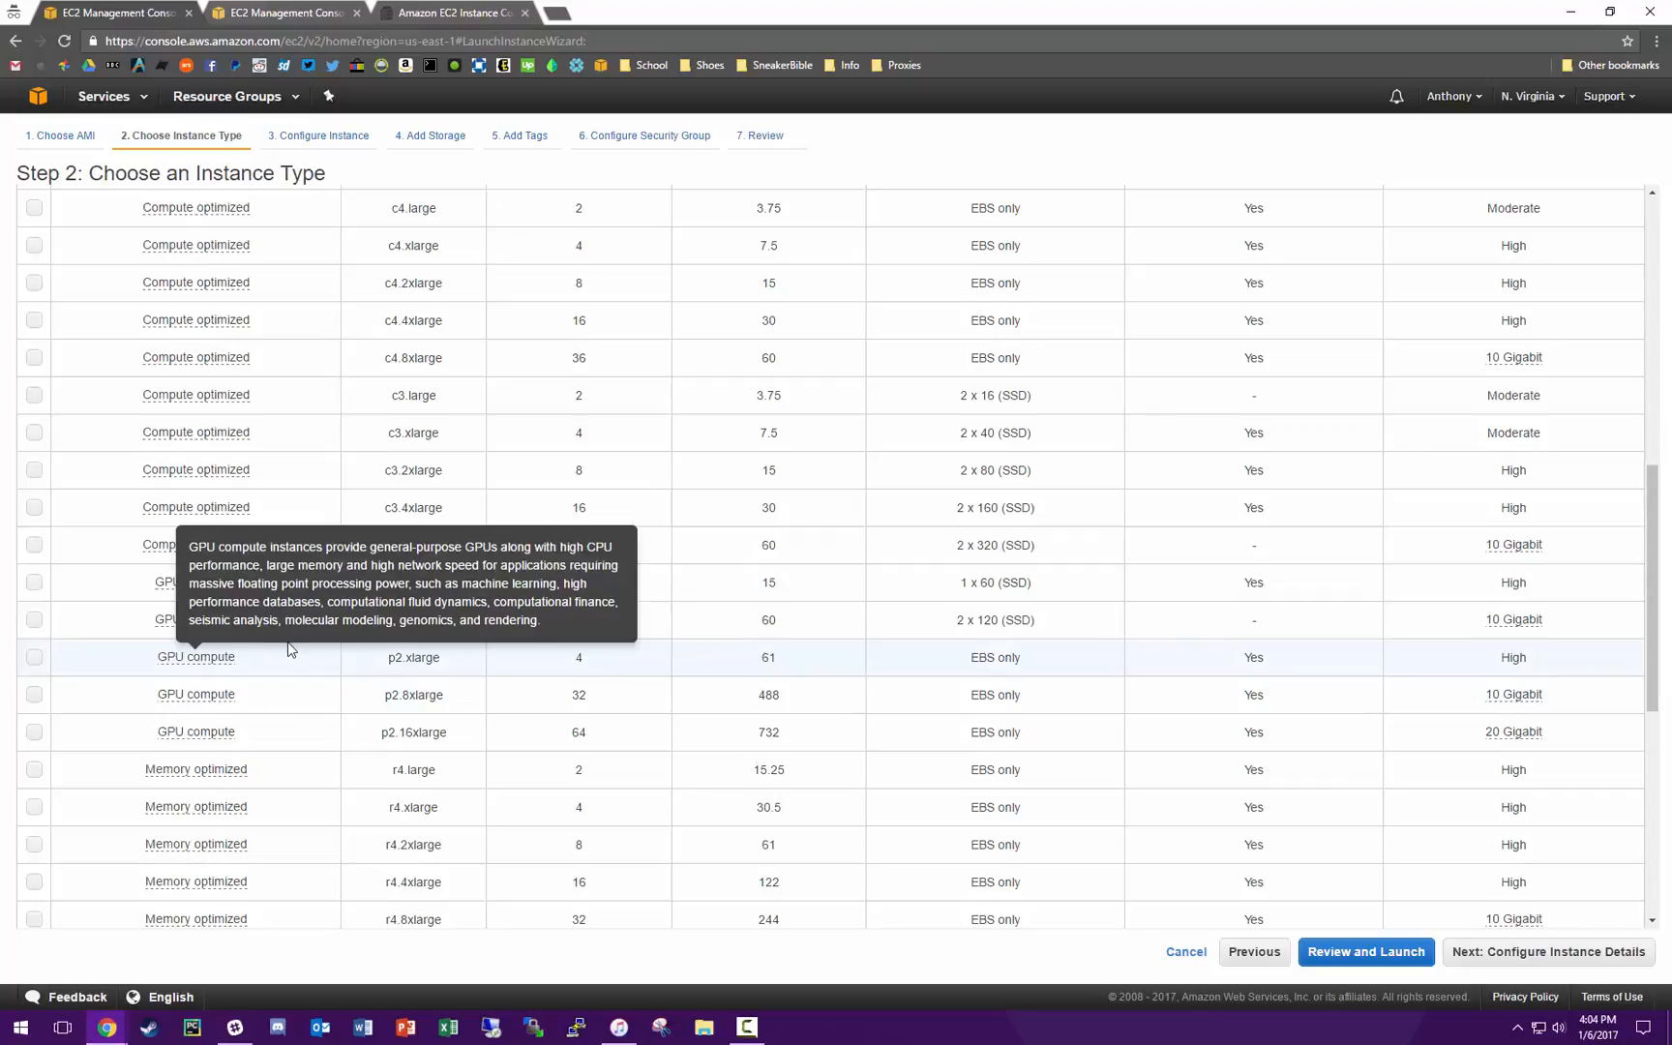
scroll(283, 711, up, 4)
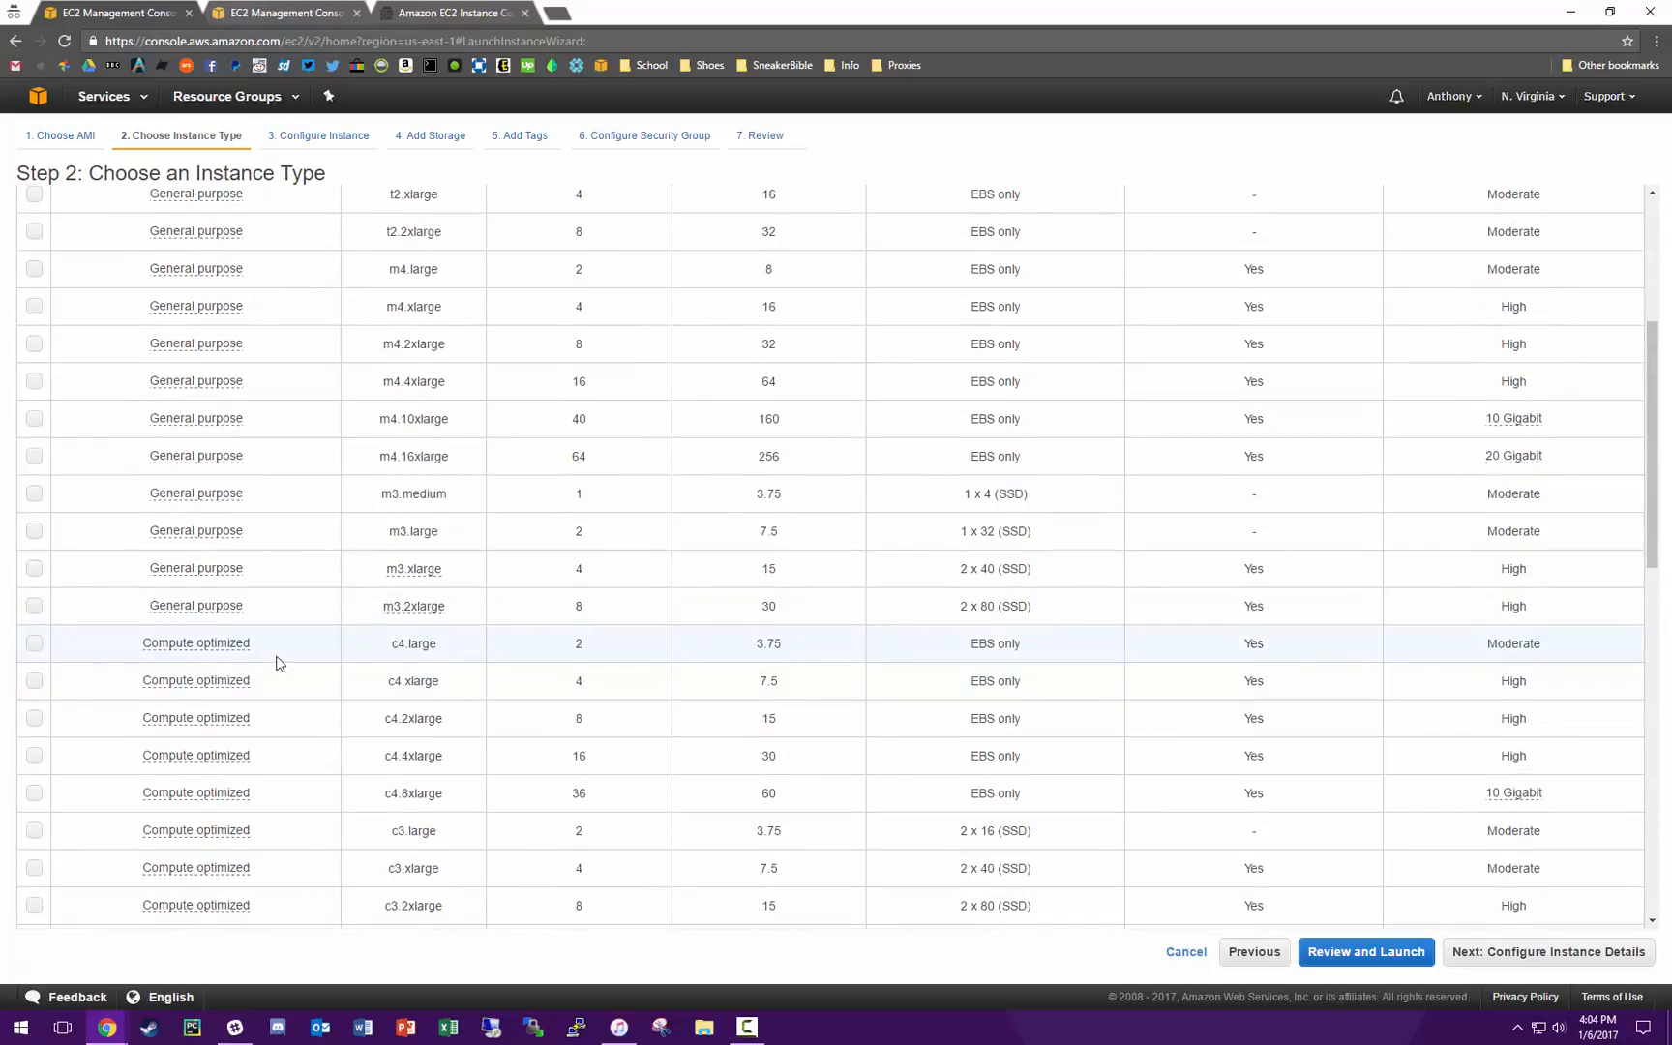
scroll(279, 549, down, 3)
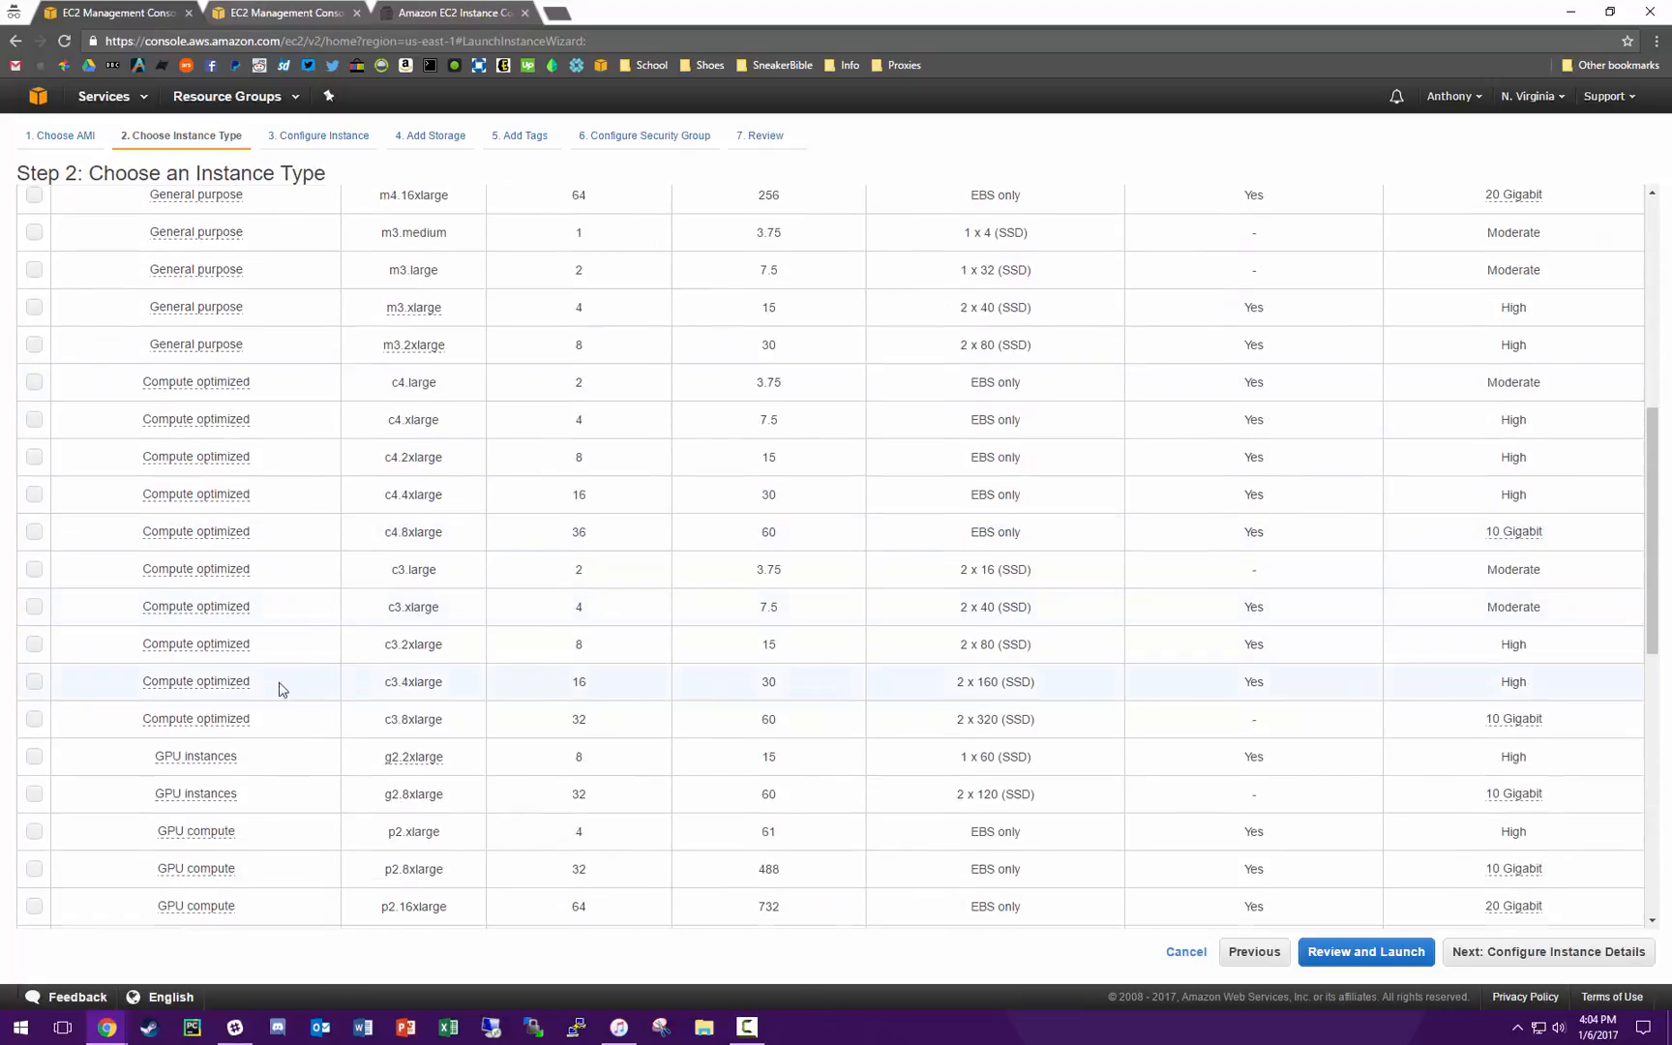
mouse_move(201, 560)
scroll(313, 571, up, 7)
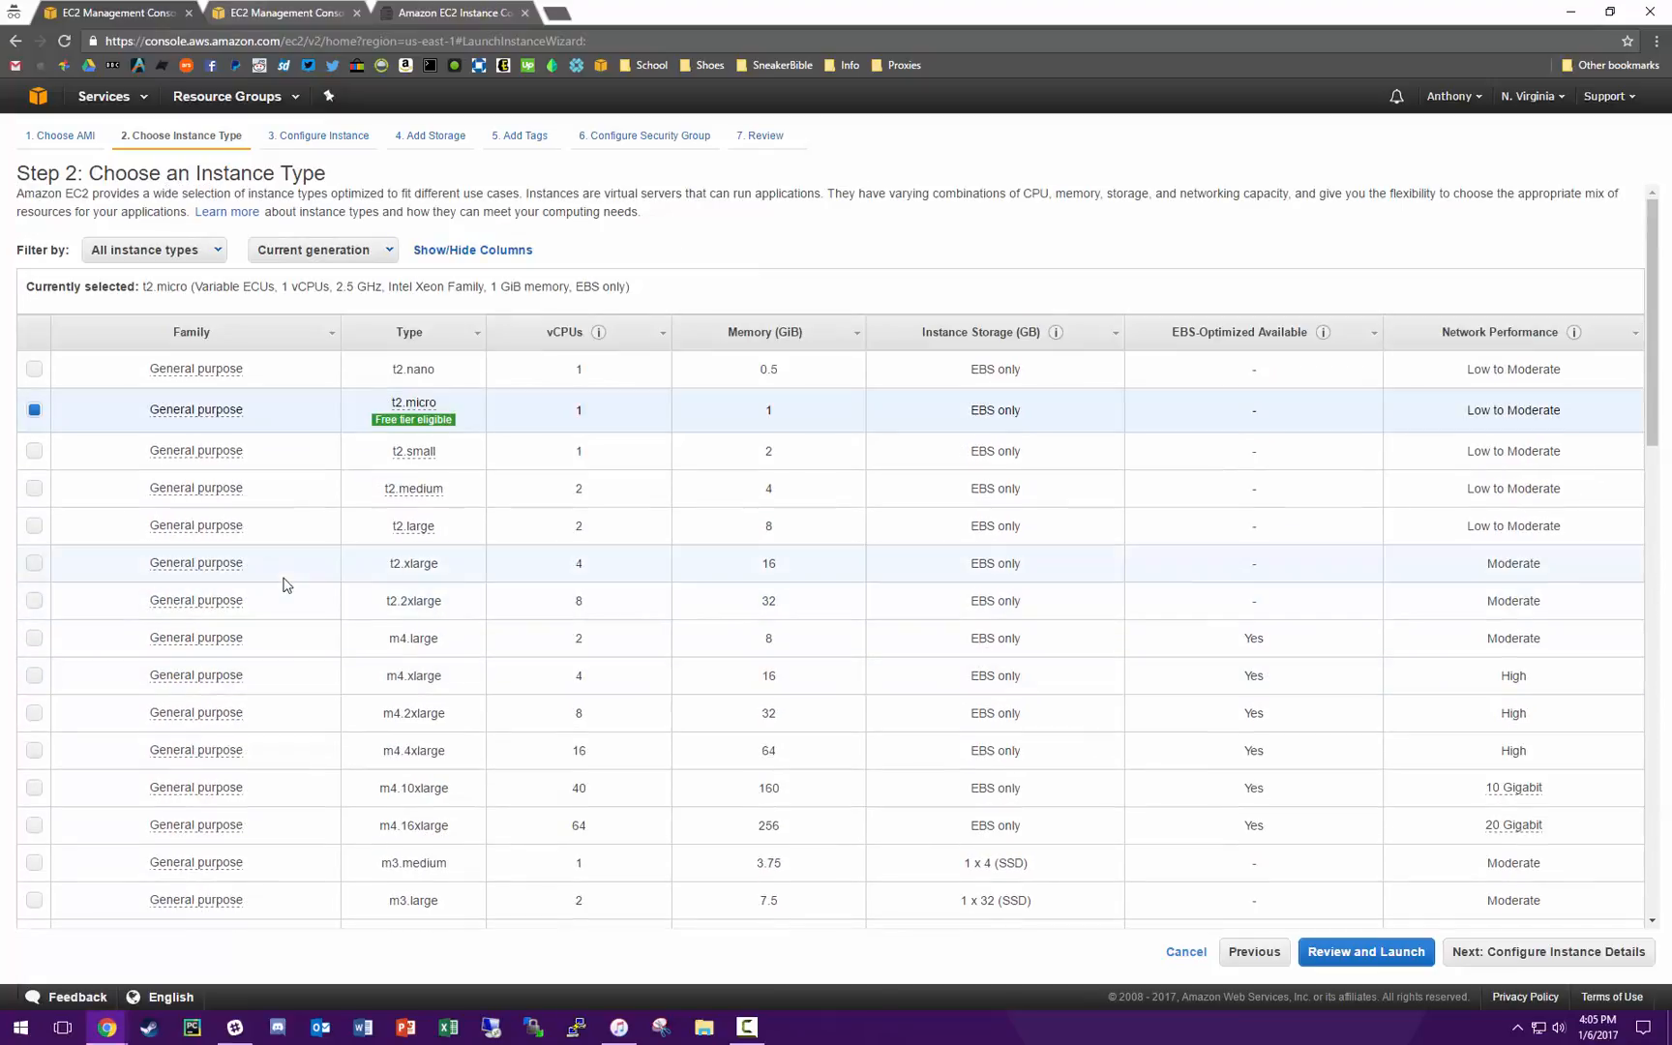
Step: Filter the instance types to the Compute optimized family
click(165, 253)
click(184, 350)
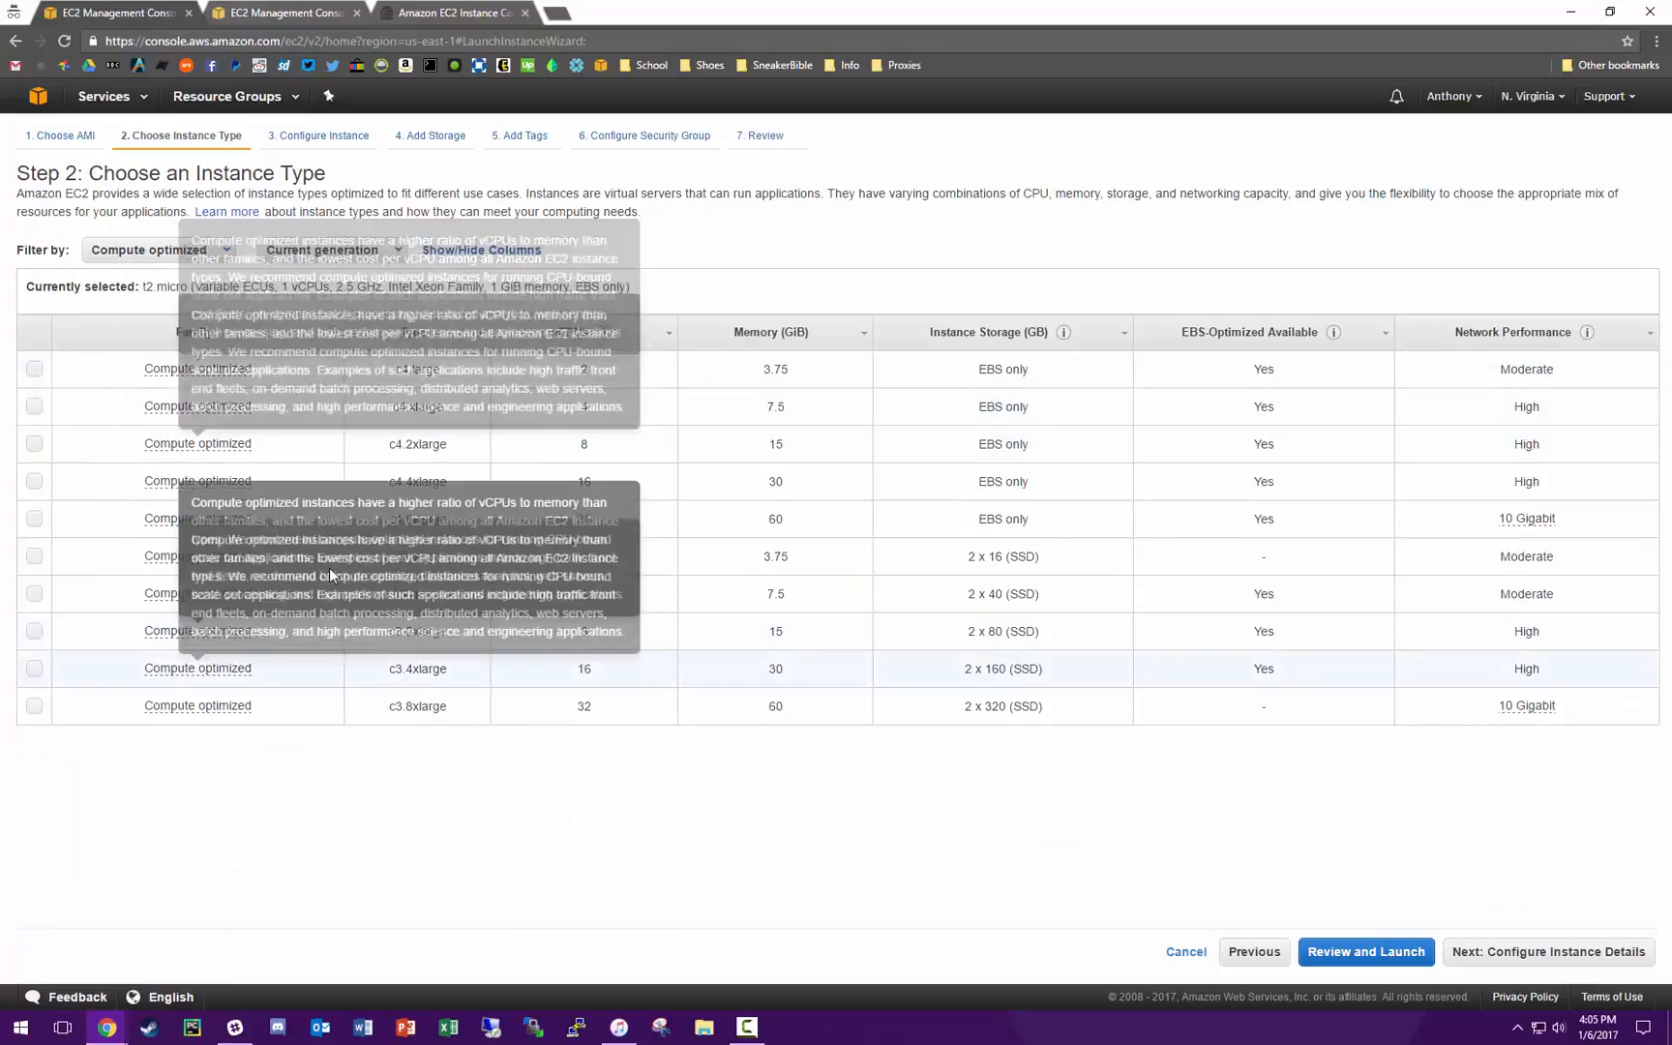
click(217, 254)
click(259, 613)
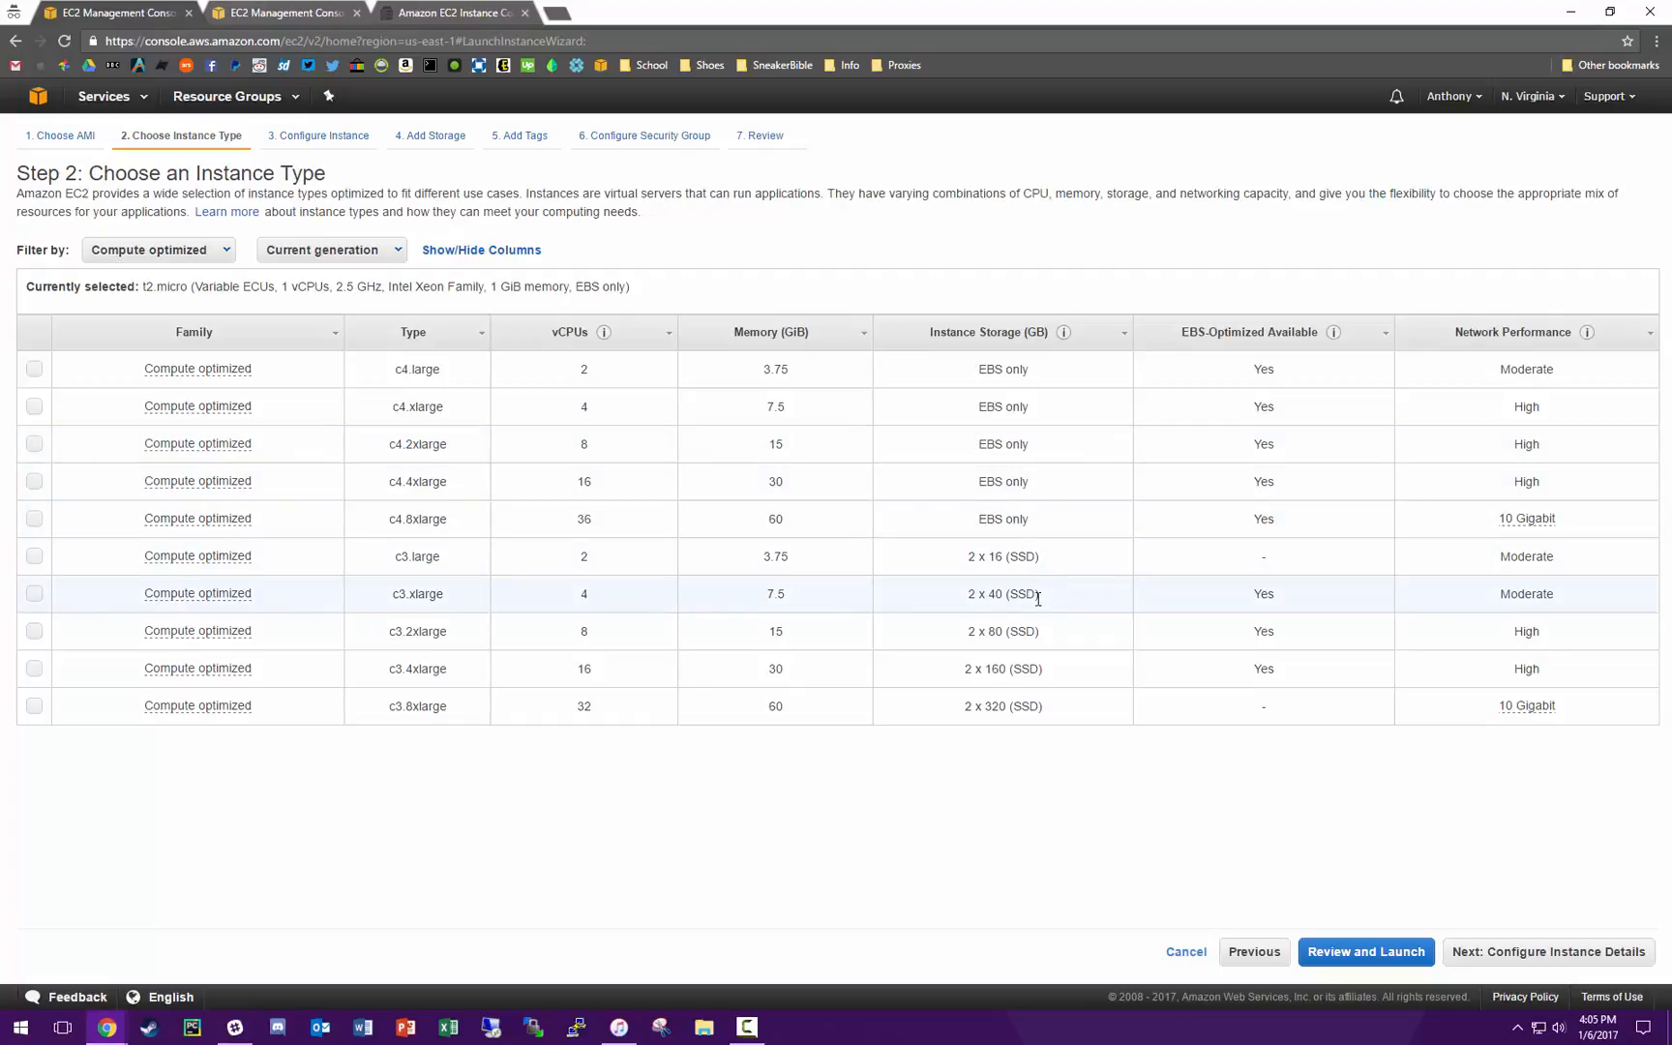
Step: Compare the instance storage of c3.xlarge and c4.2xlarge, and select c4.2xlarge as the instance type
click(969, 596)
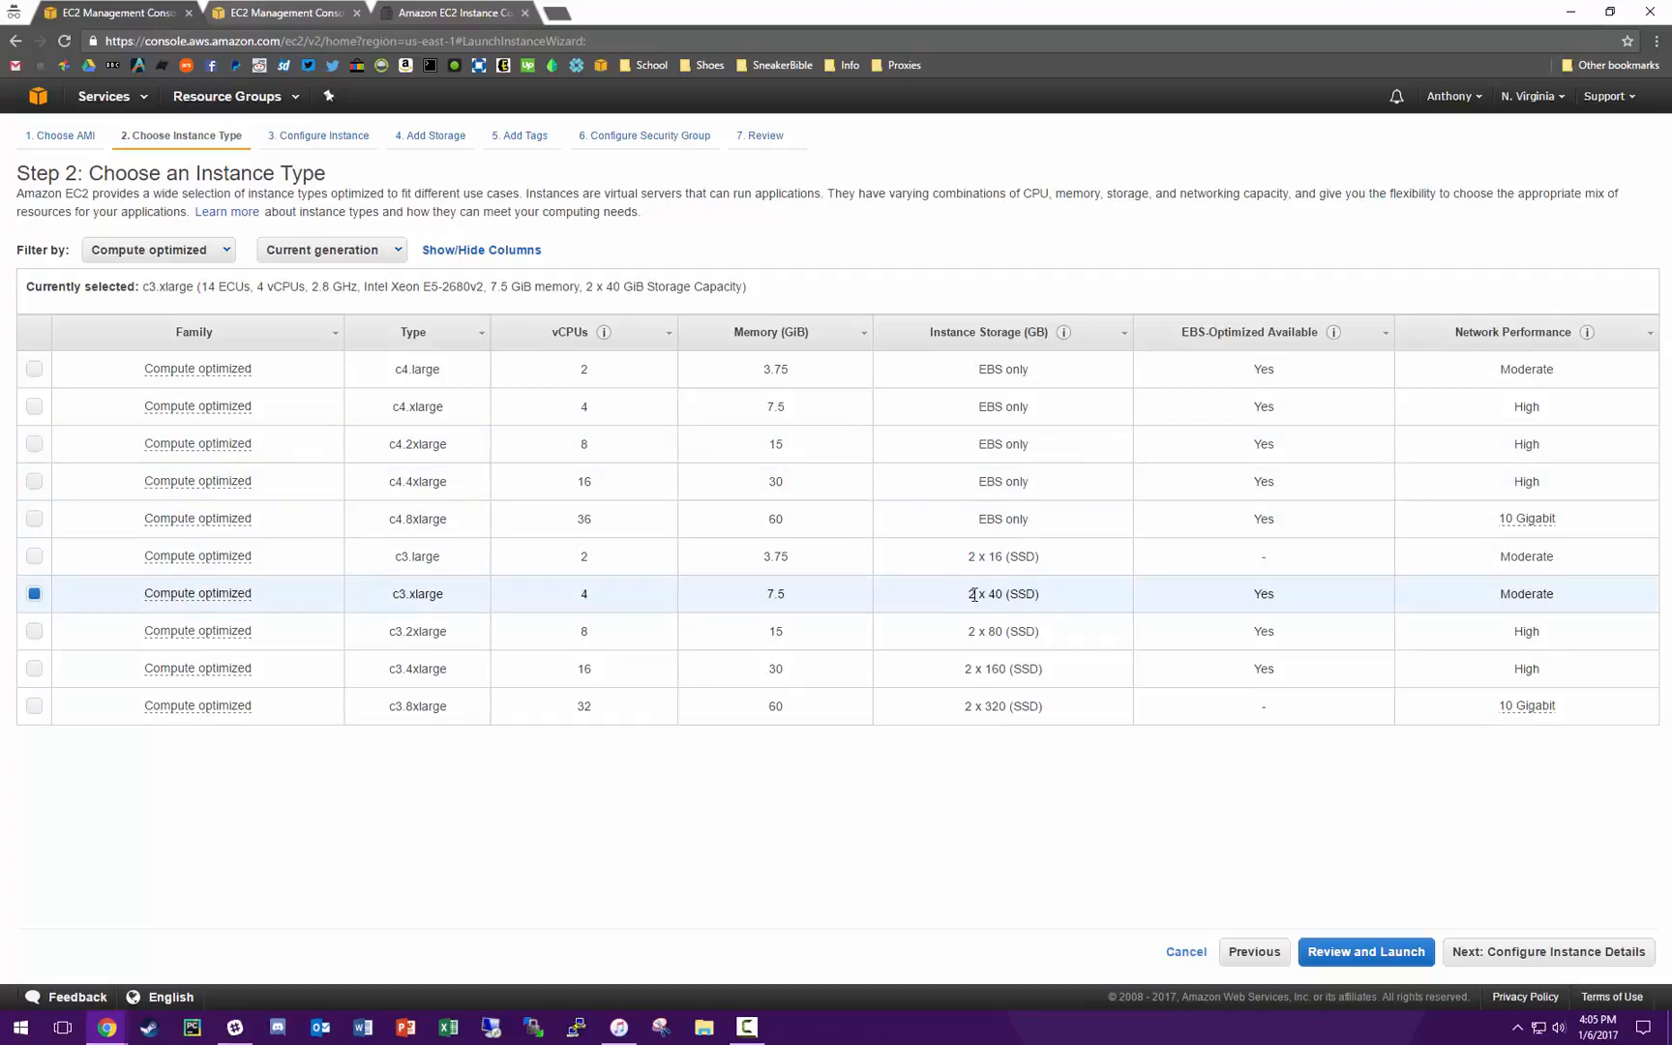
click(1010, 444)
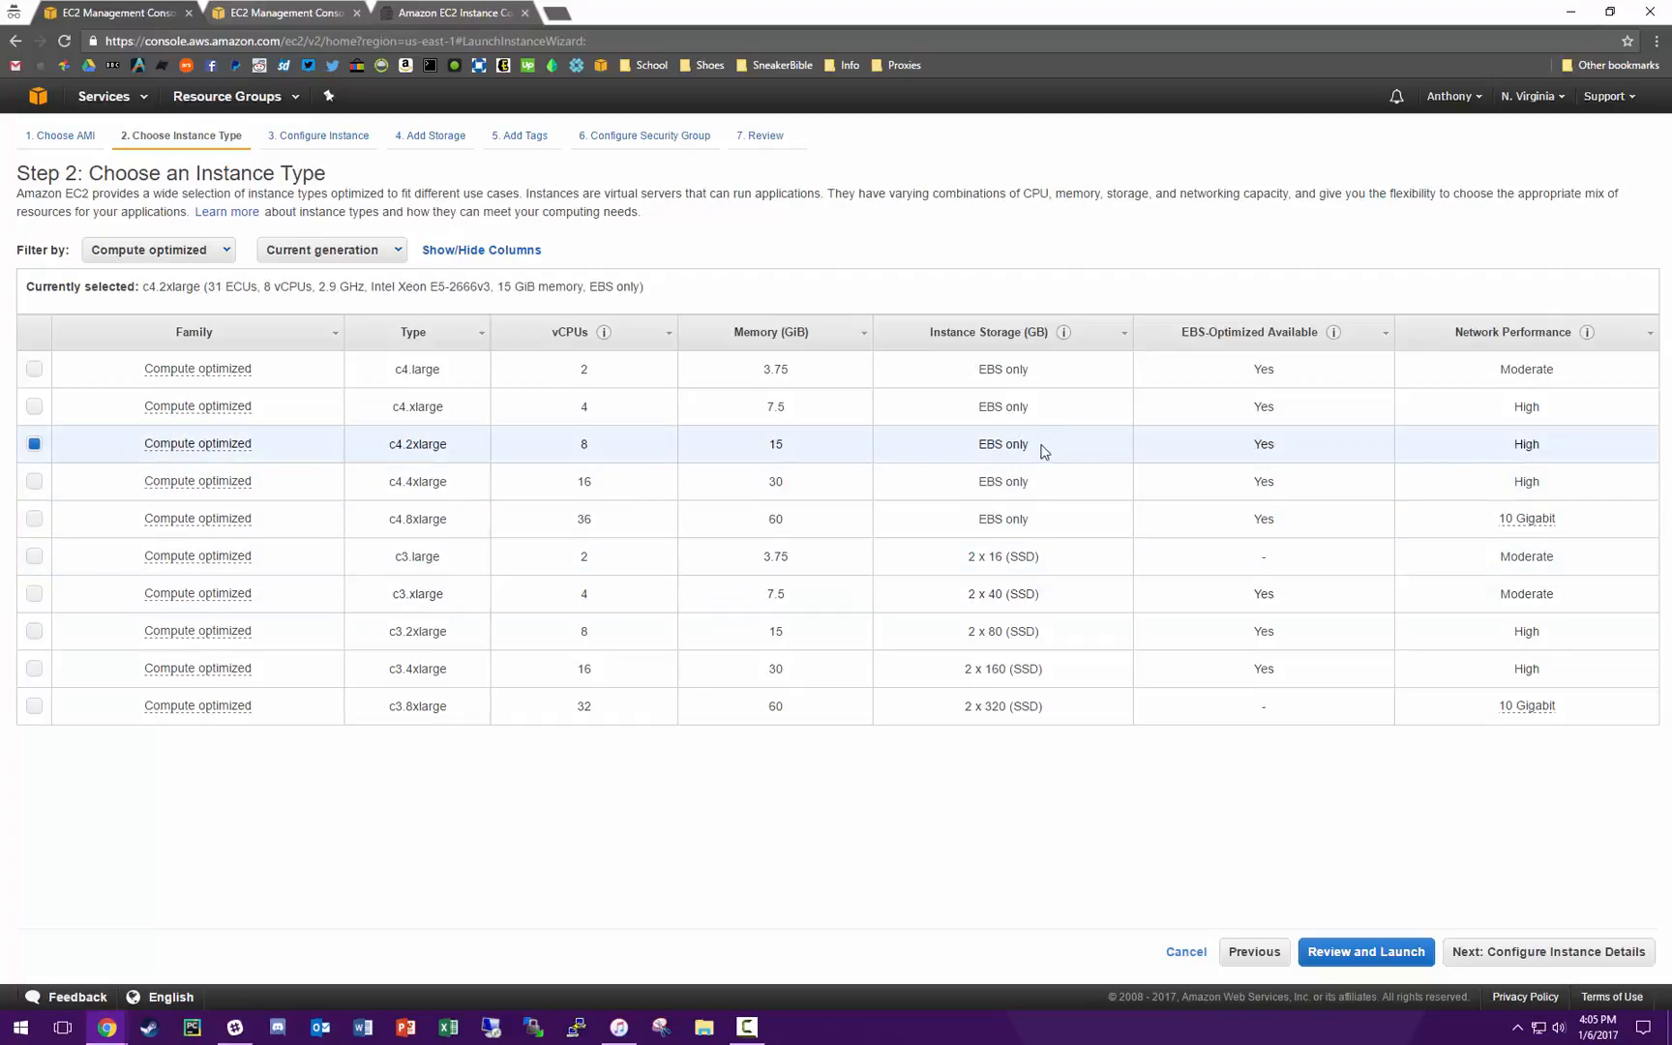
drag(964, 594, 1066, 584)
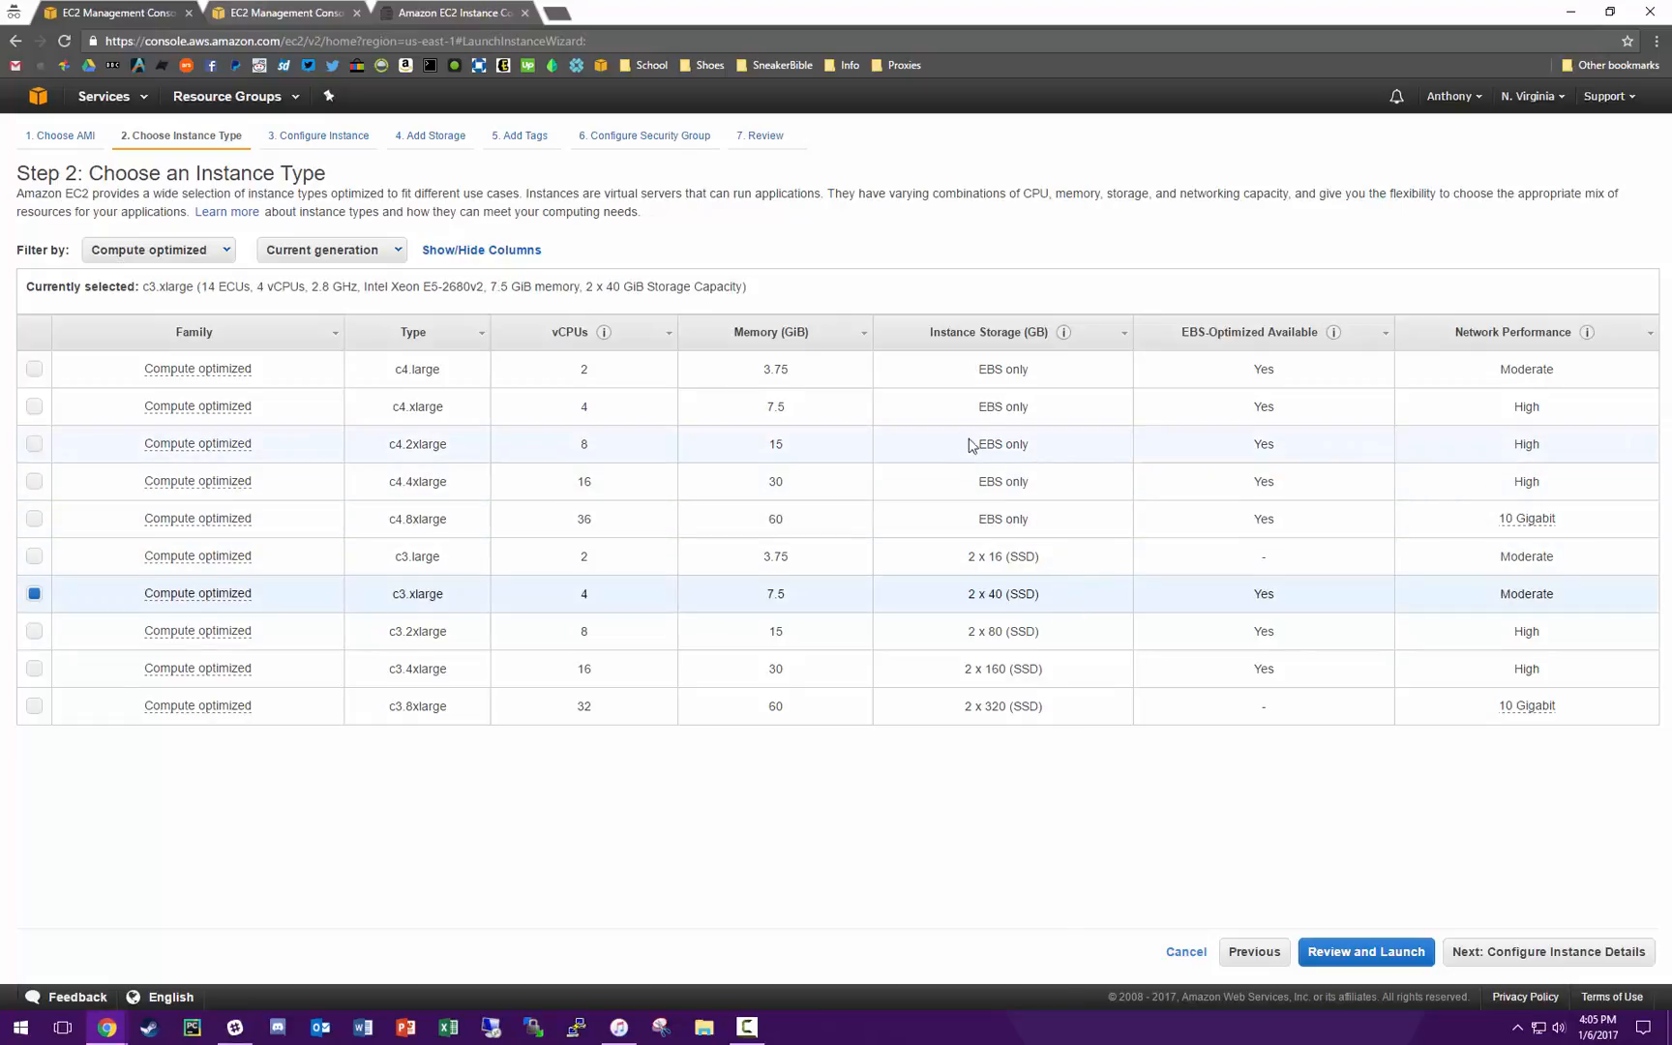
click(1053, 441)
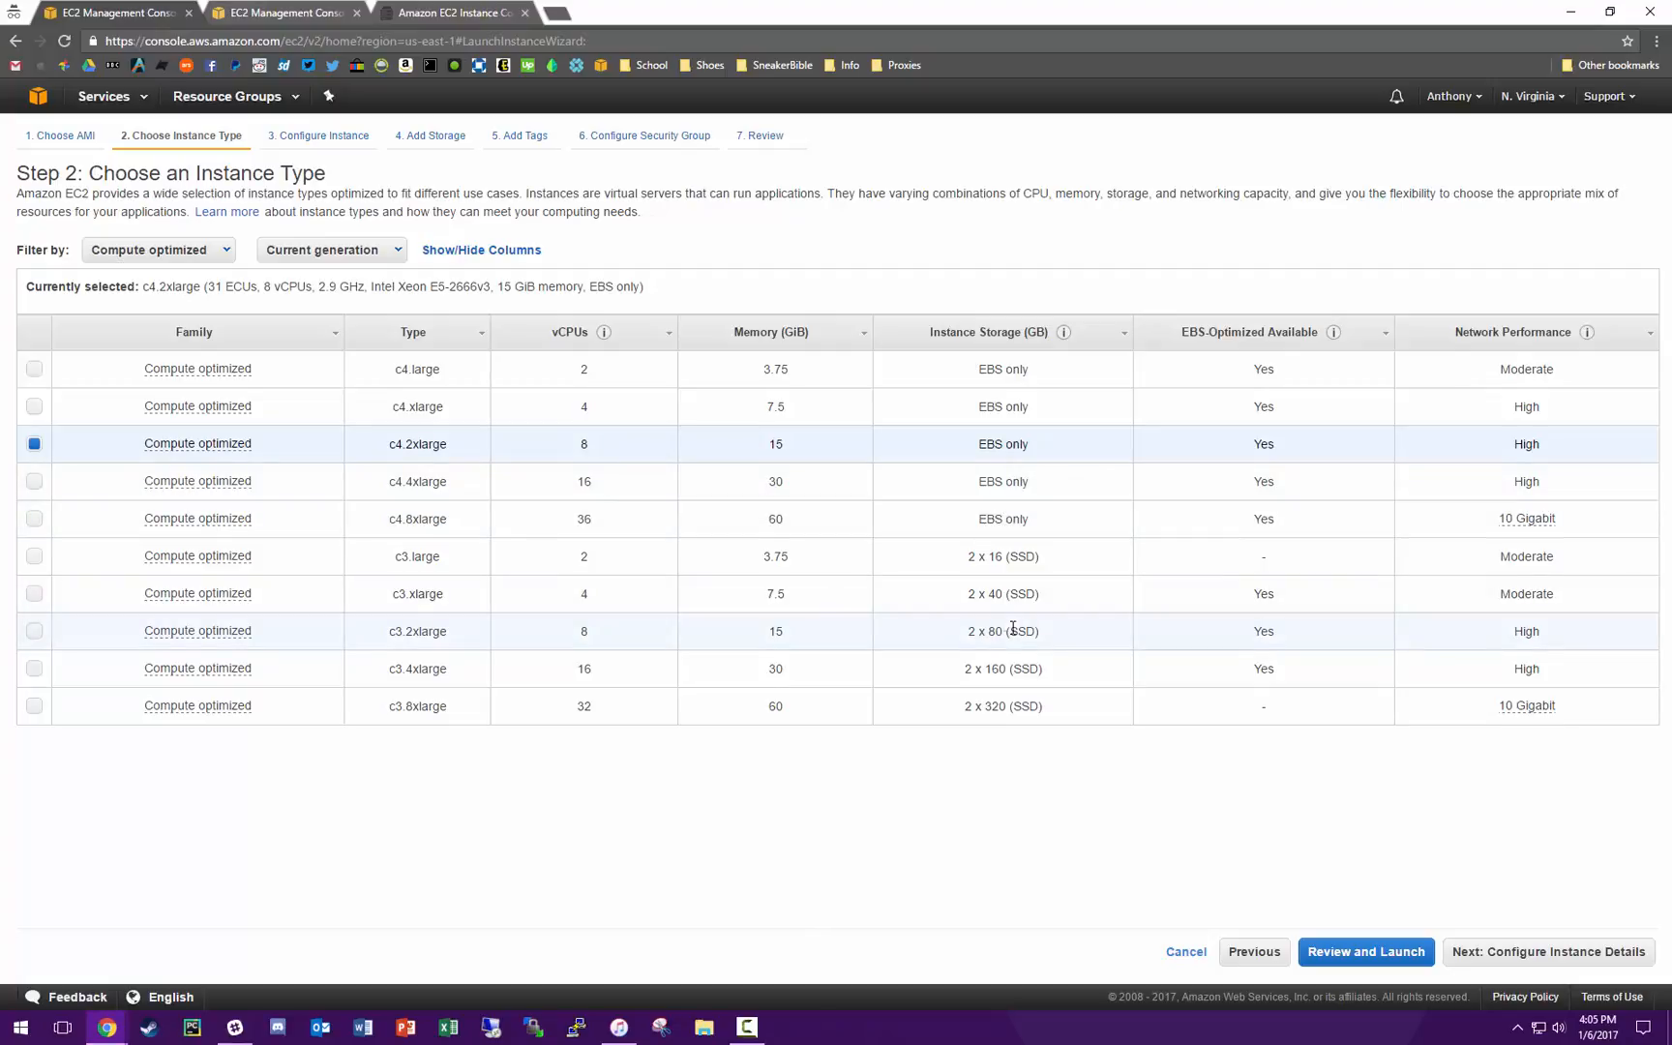
triple_click(994, 441)
click(1043, 447)
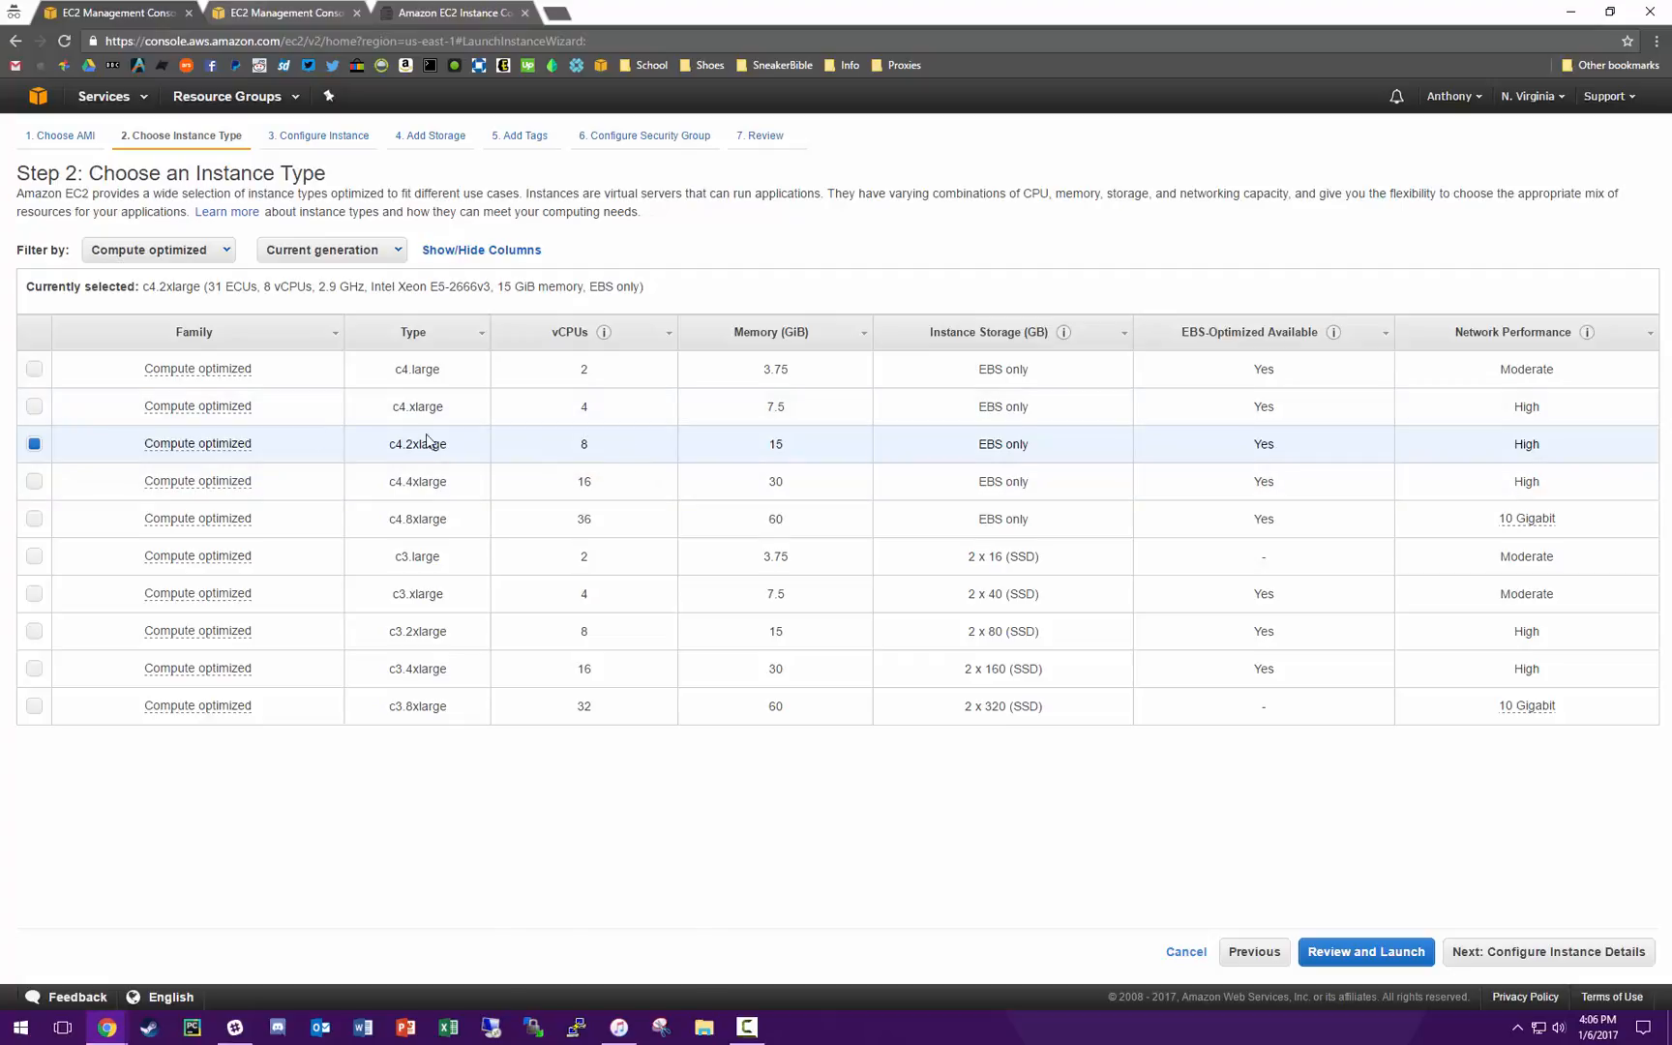
Step: Review the type name, vCPUs, memory and network performance of c4.2xlarge, including the explanation of network performance
drag(397, 448, 457, 455)
click(582, 454)
double_click(744, 441)
double_click(1563, 461)
click(1565, 466)
mouse_move(1586, 328)
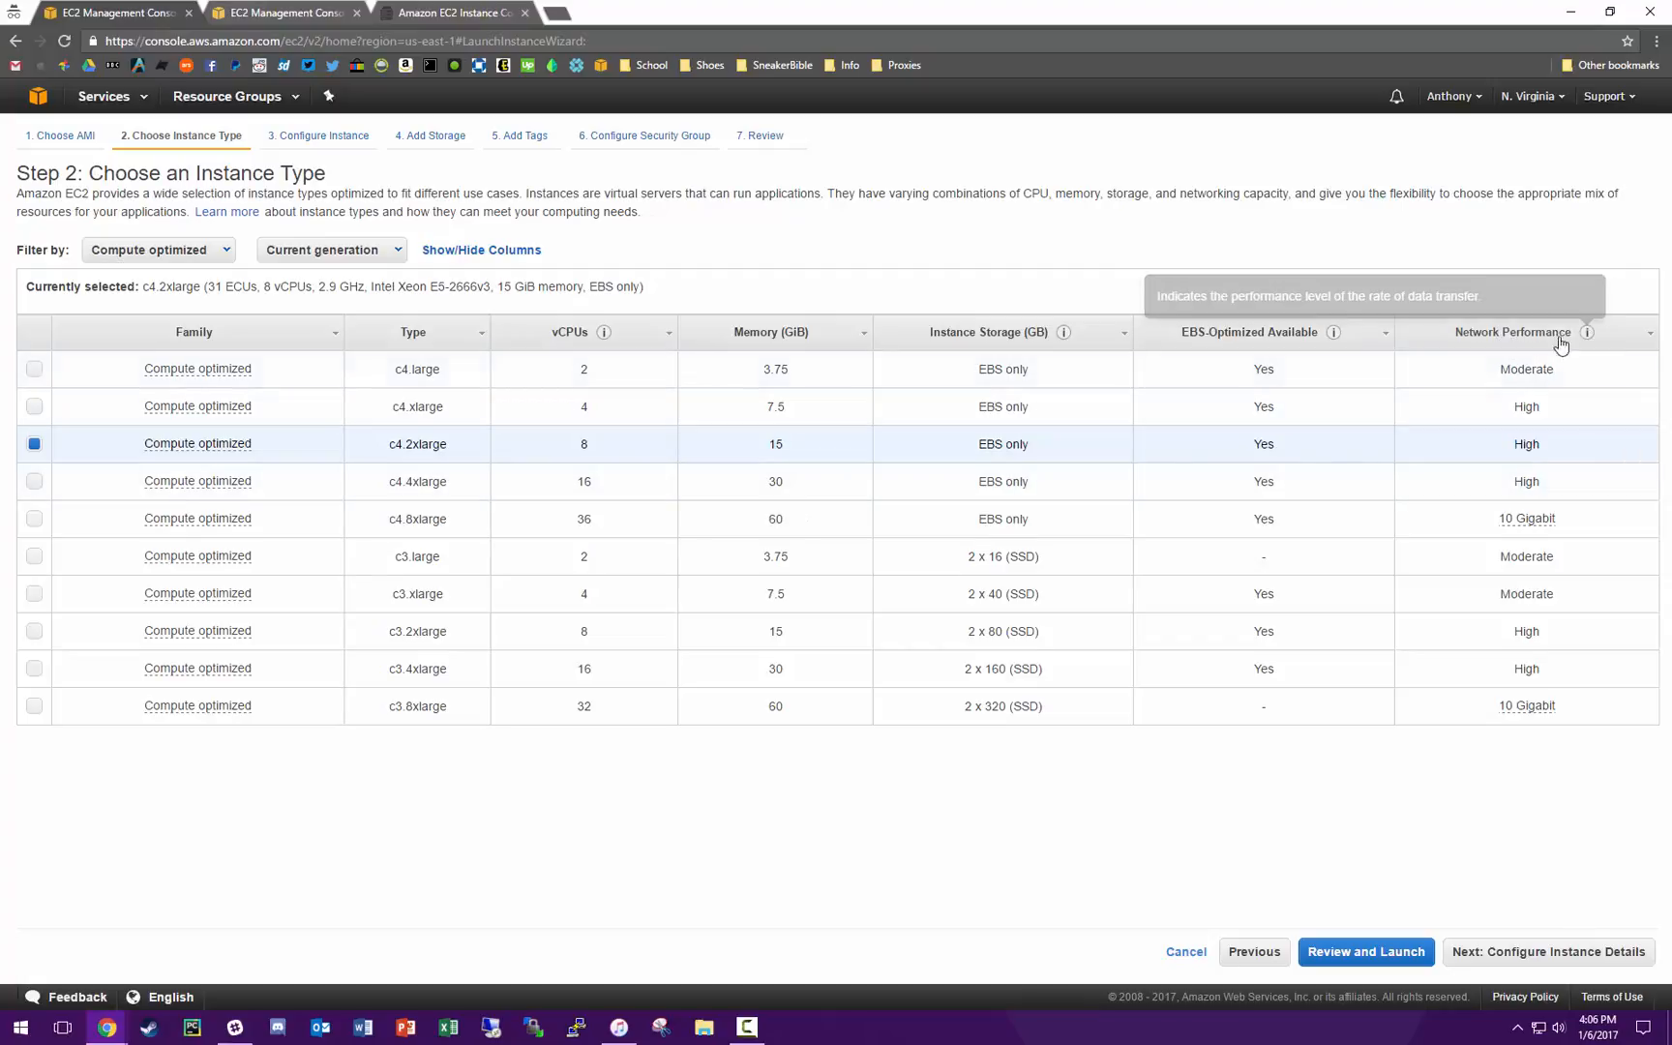
double_click(1544, 448)
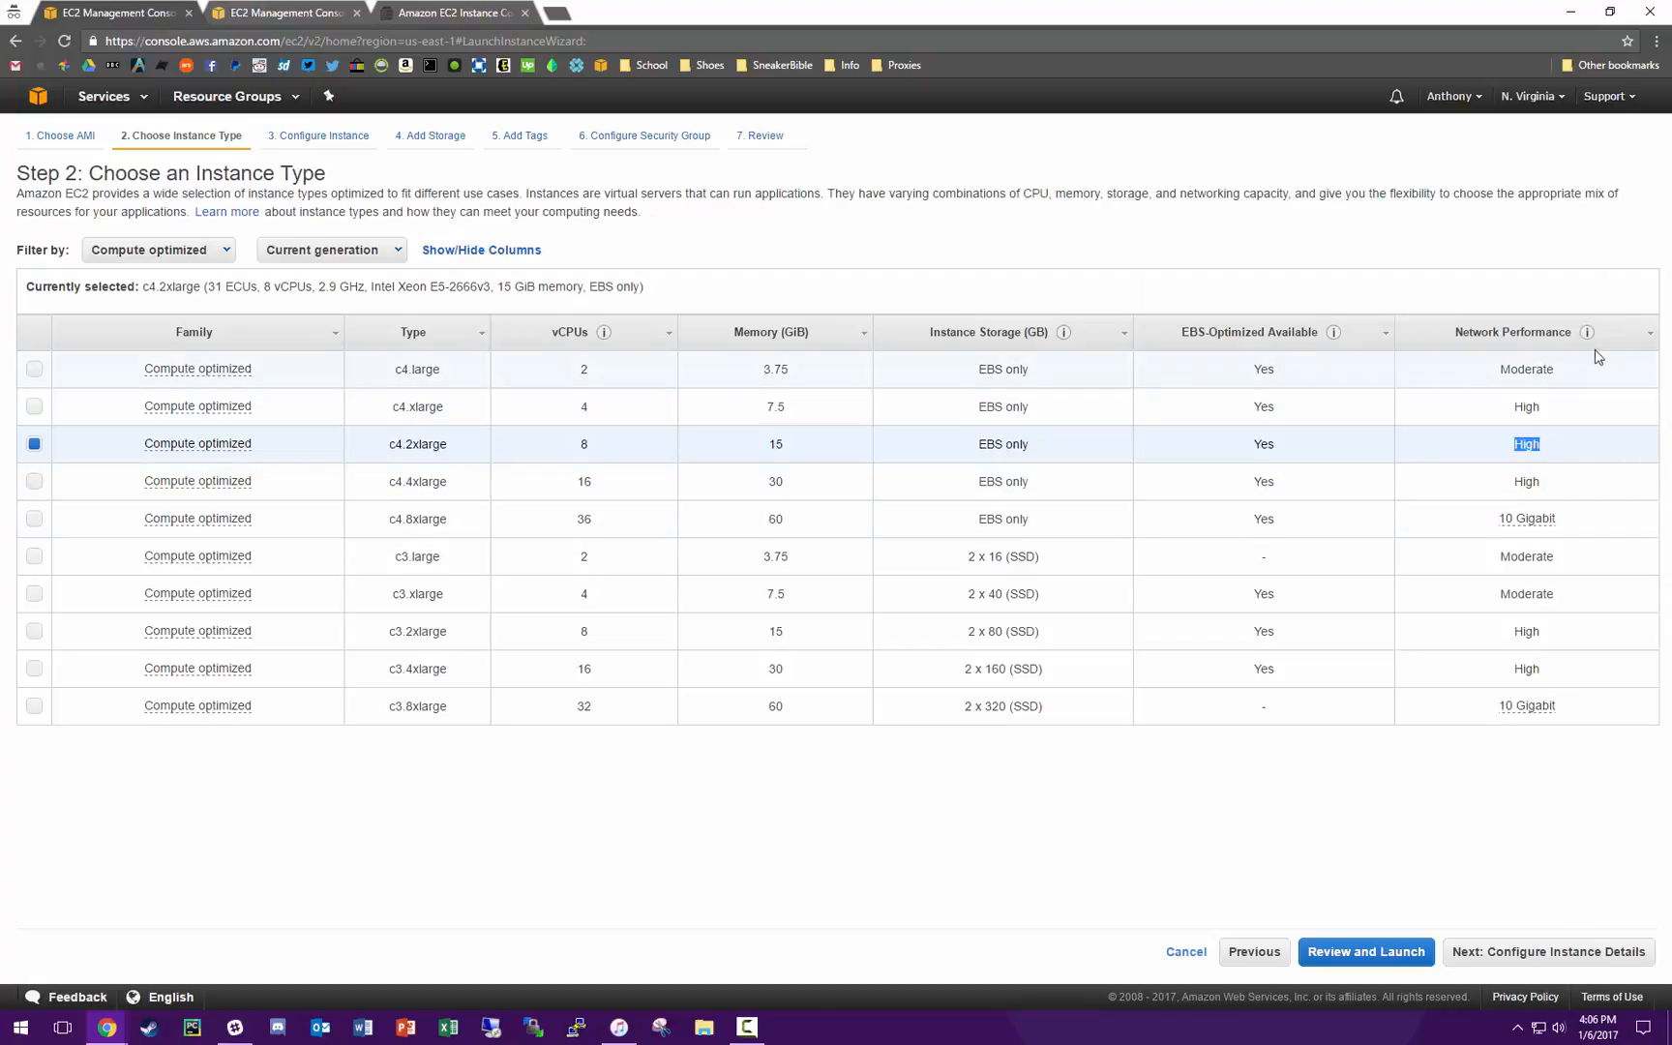
click(1569, 445)
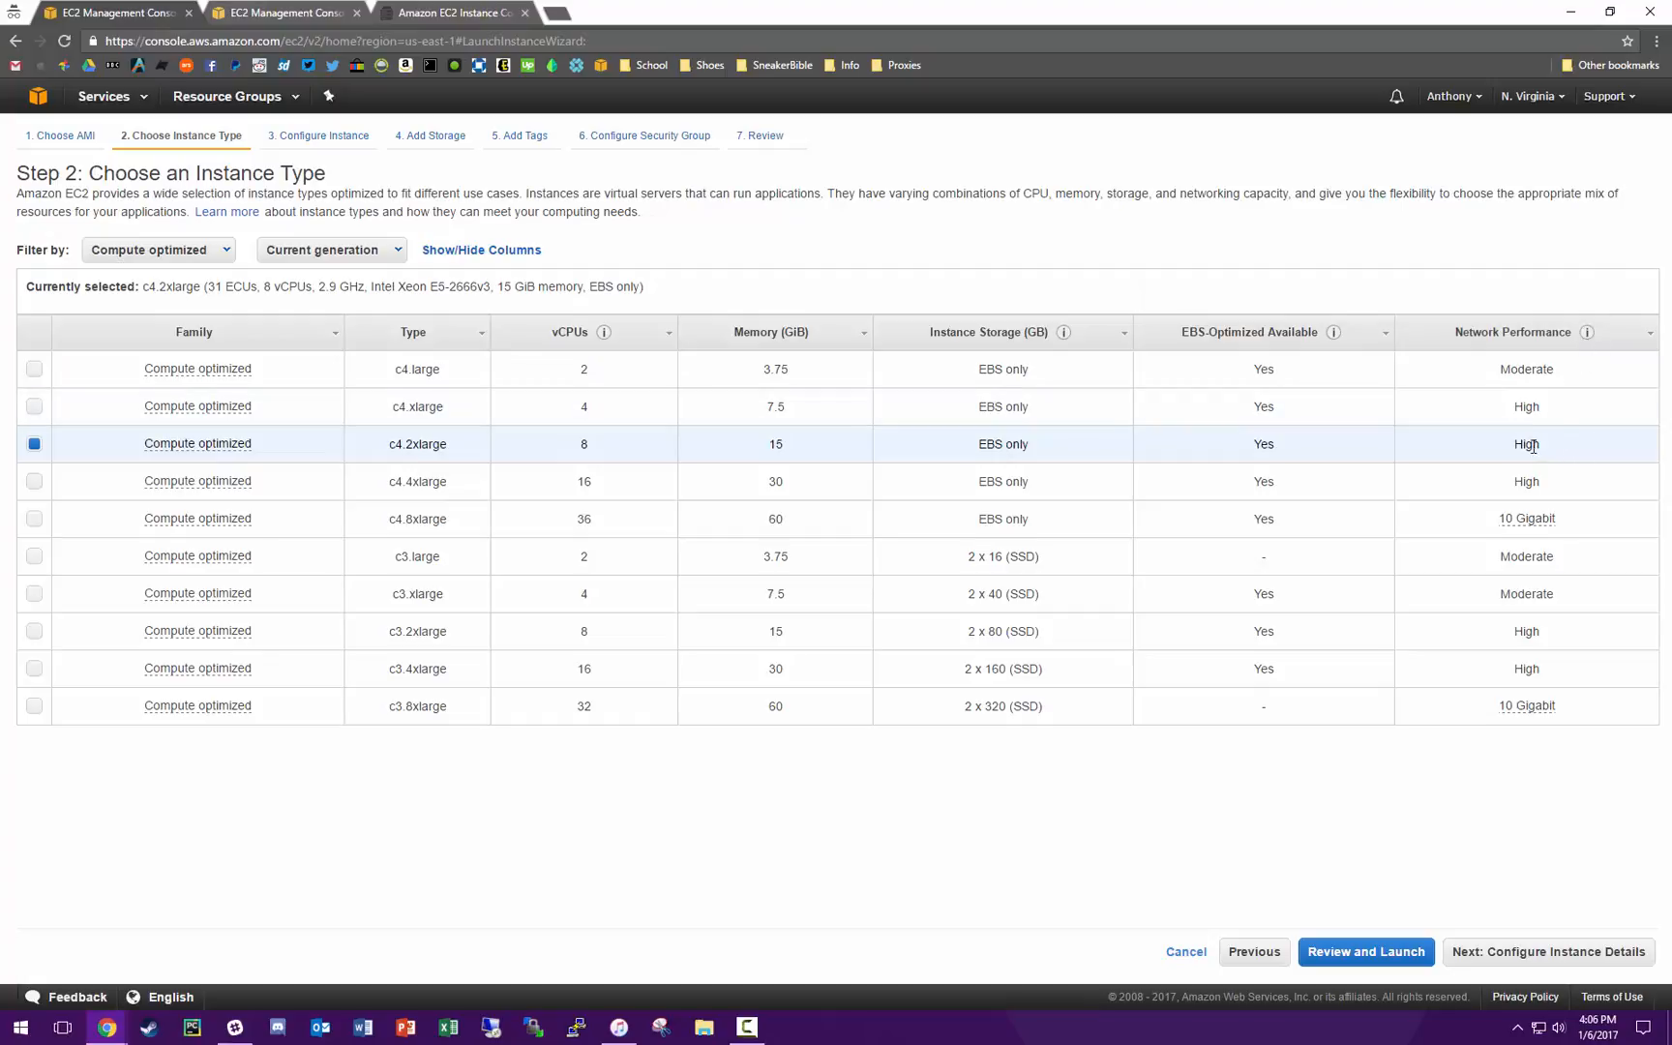
double_click(1532, 446)
click(1506, 442)
Step: Switch to the EC2Instances.info comparison page and review its region, cost, reserved-term and column options
click(453, 13)
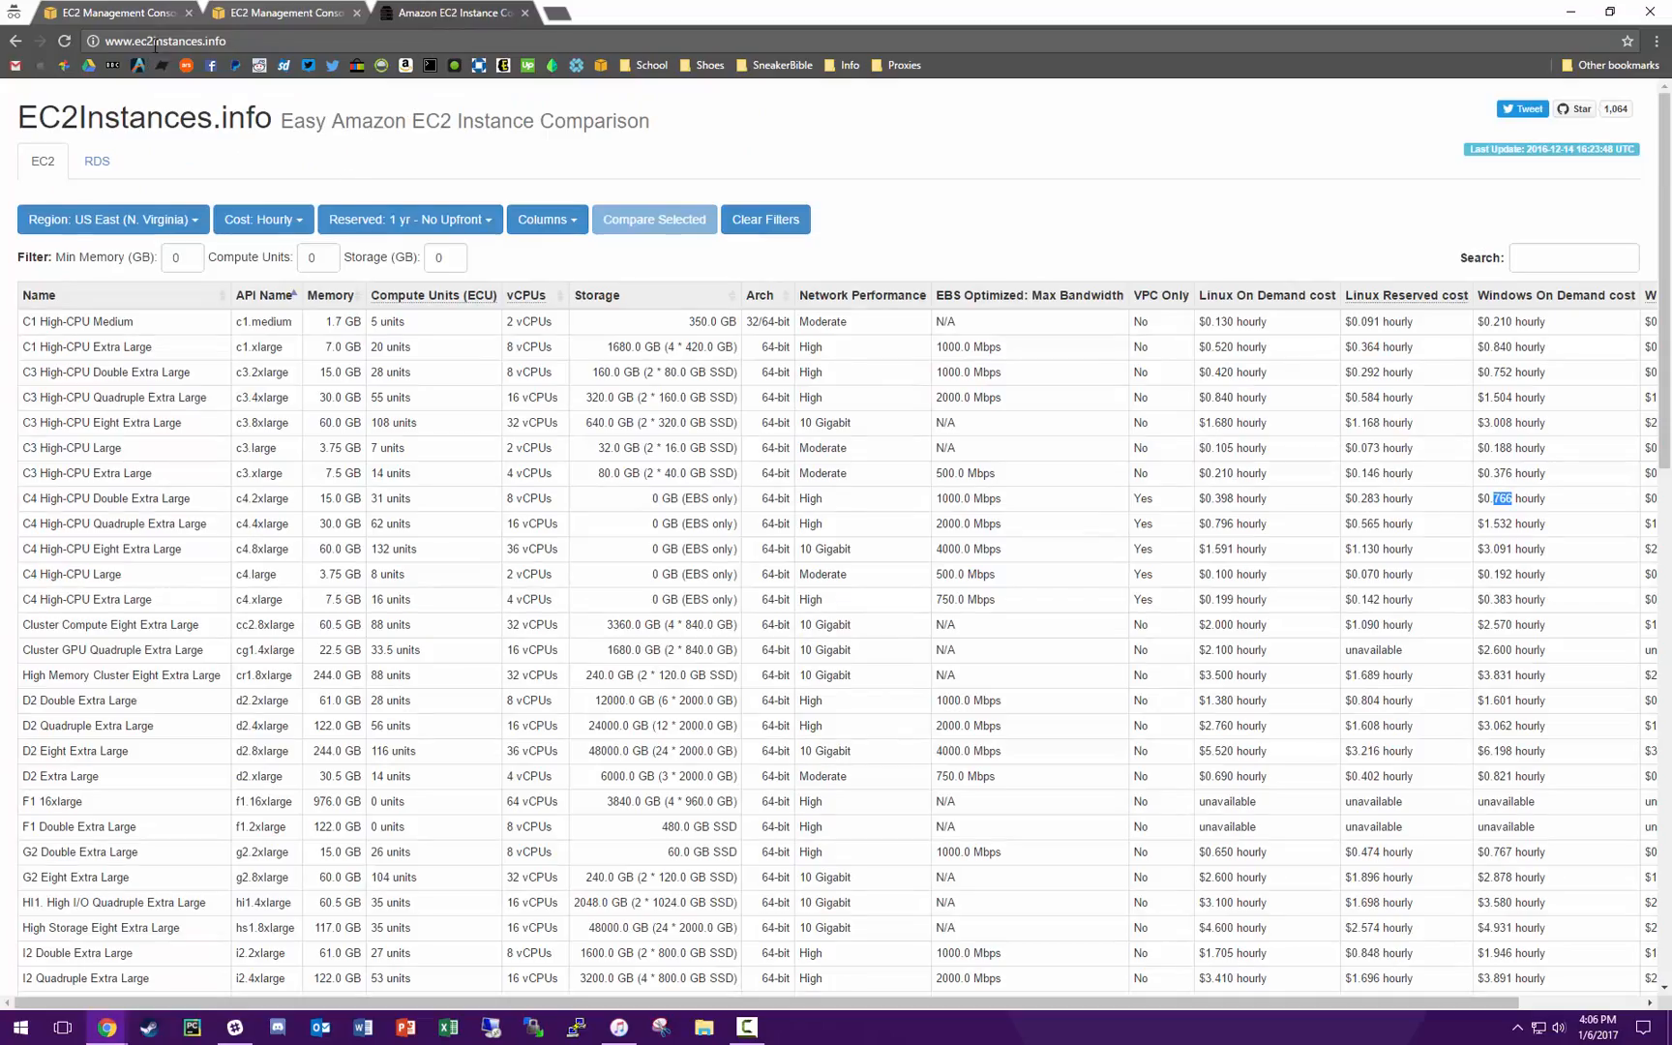
drag(135, 39, 212, 43)
click(938, 170)
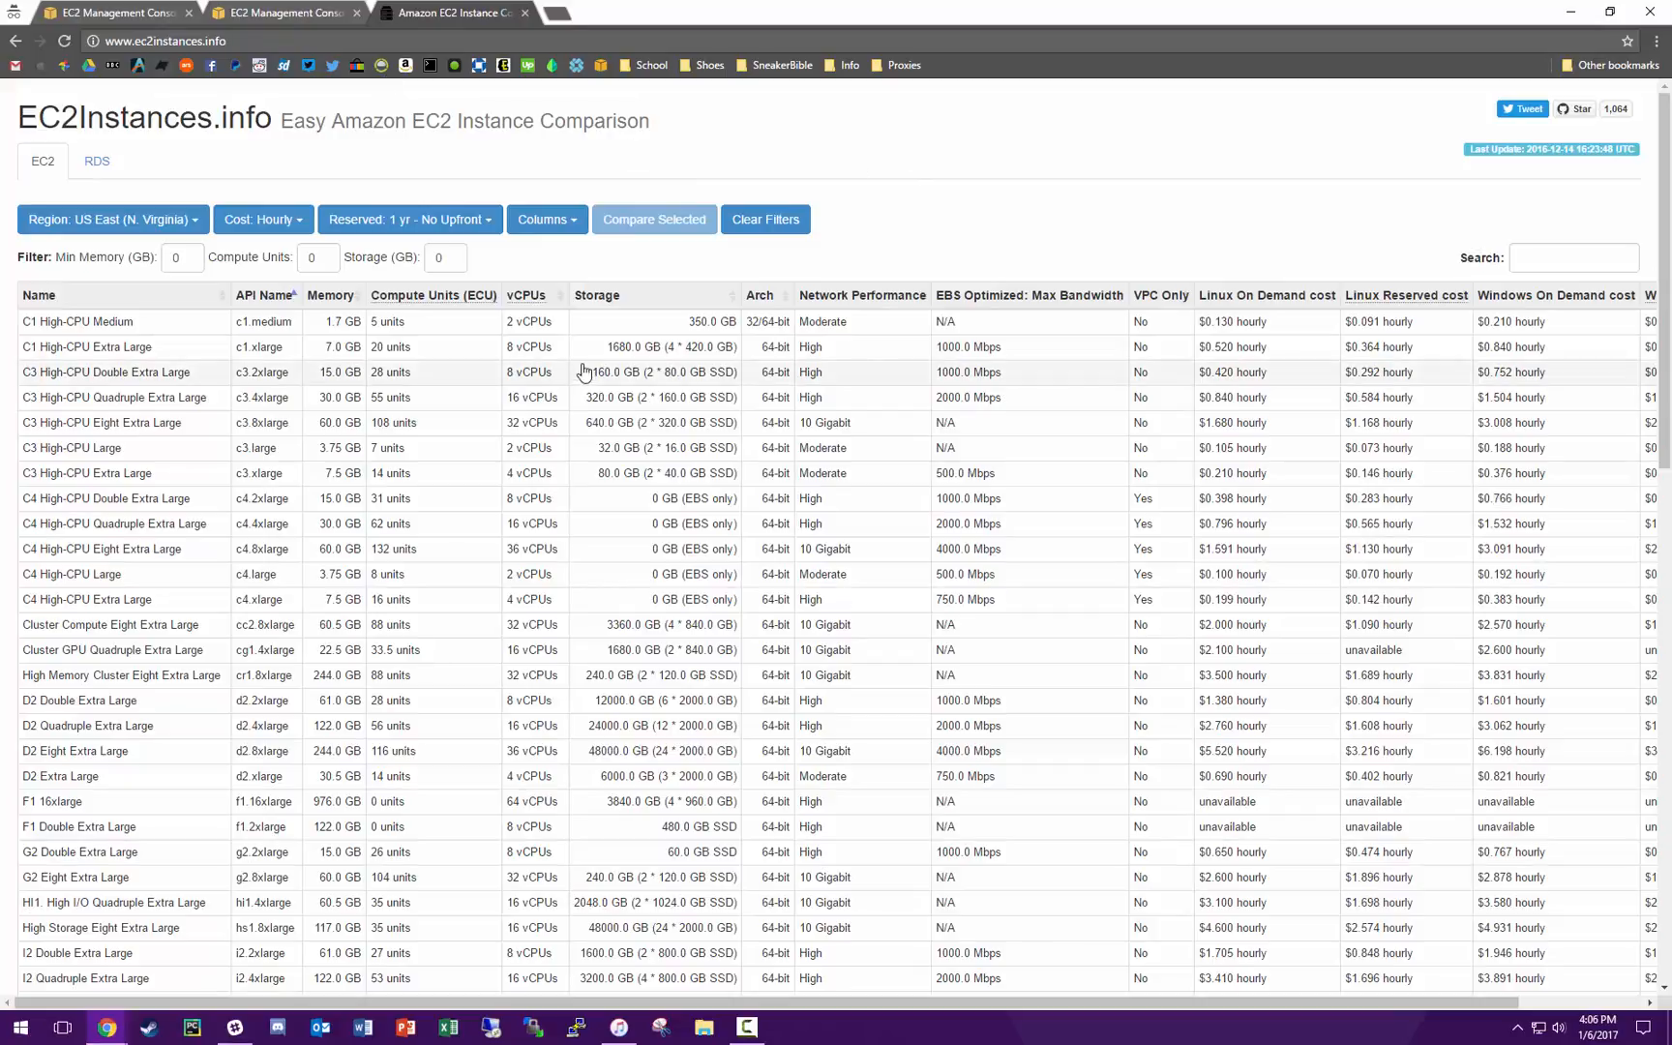
click(184, 221)
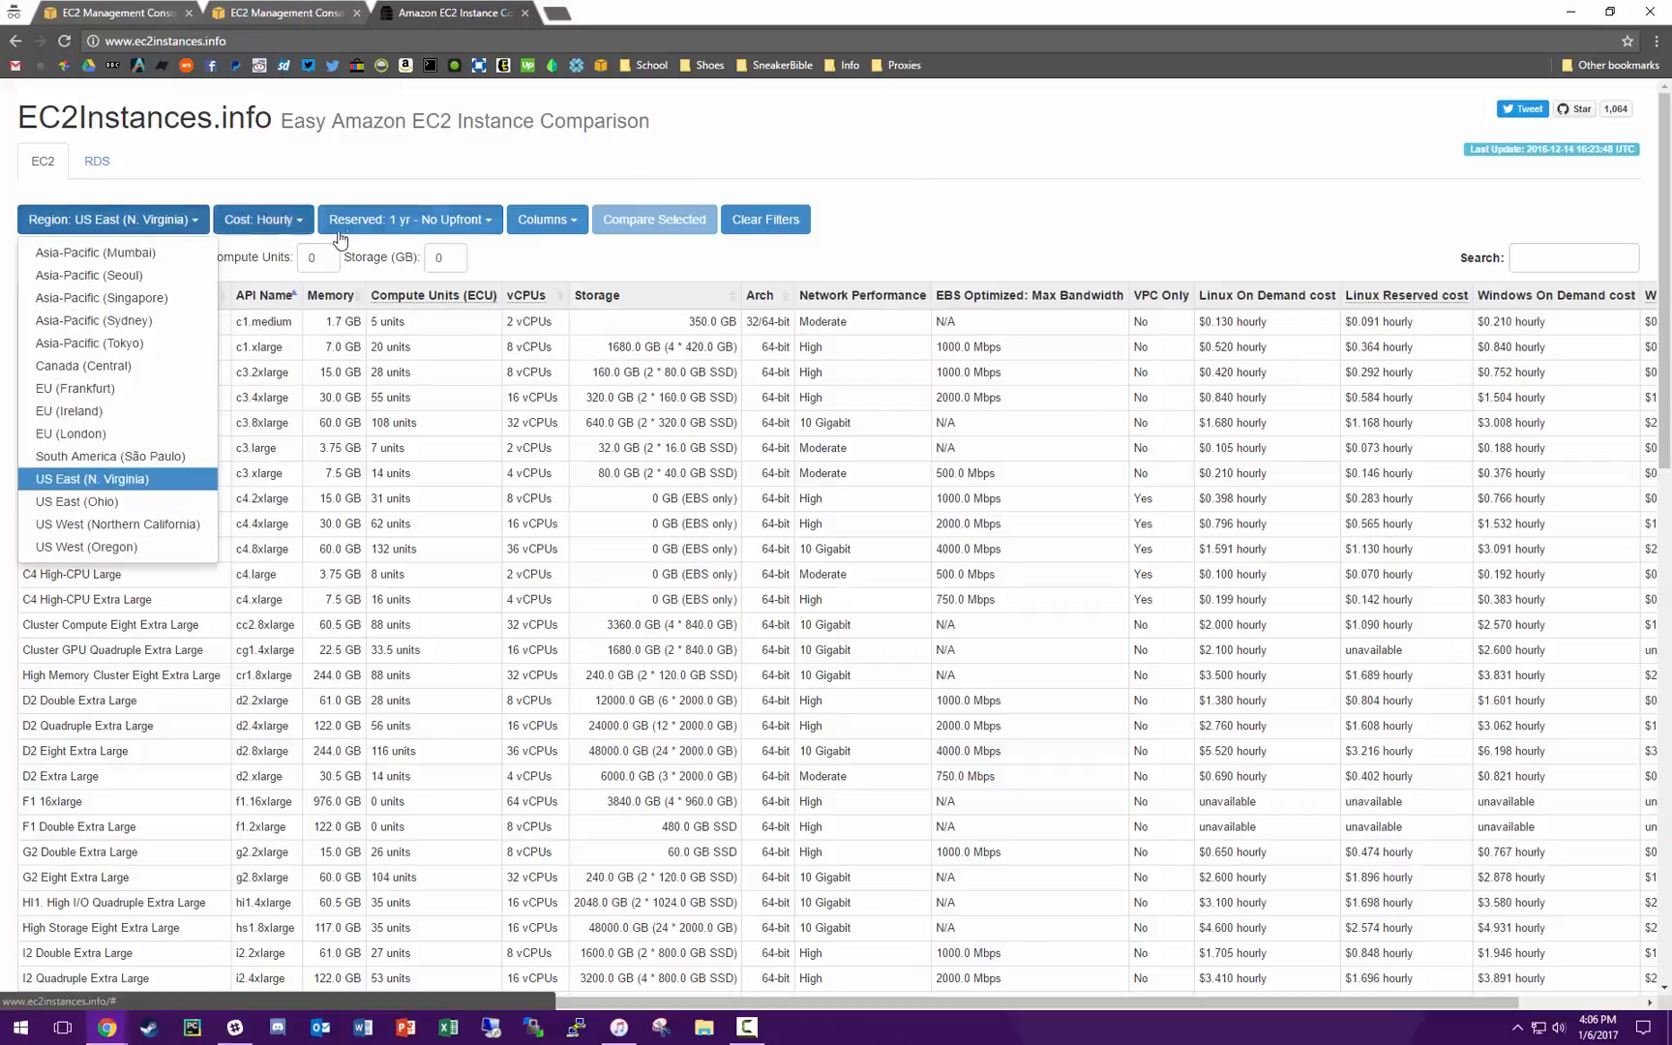
click(261, 220)
click(407, 221)
click(574, 225)
click(708, 219)
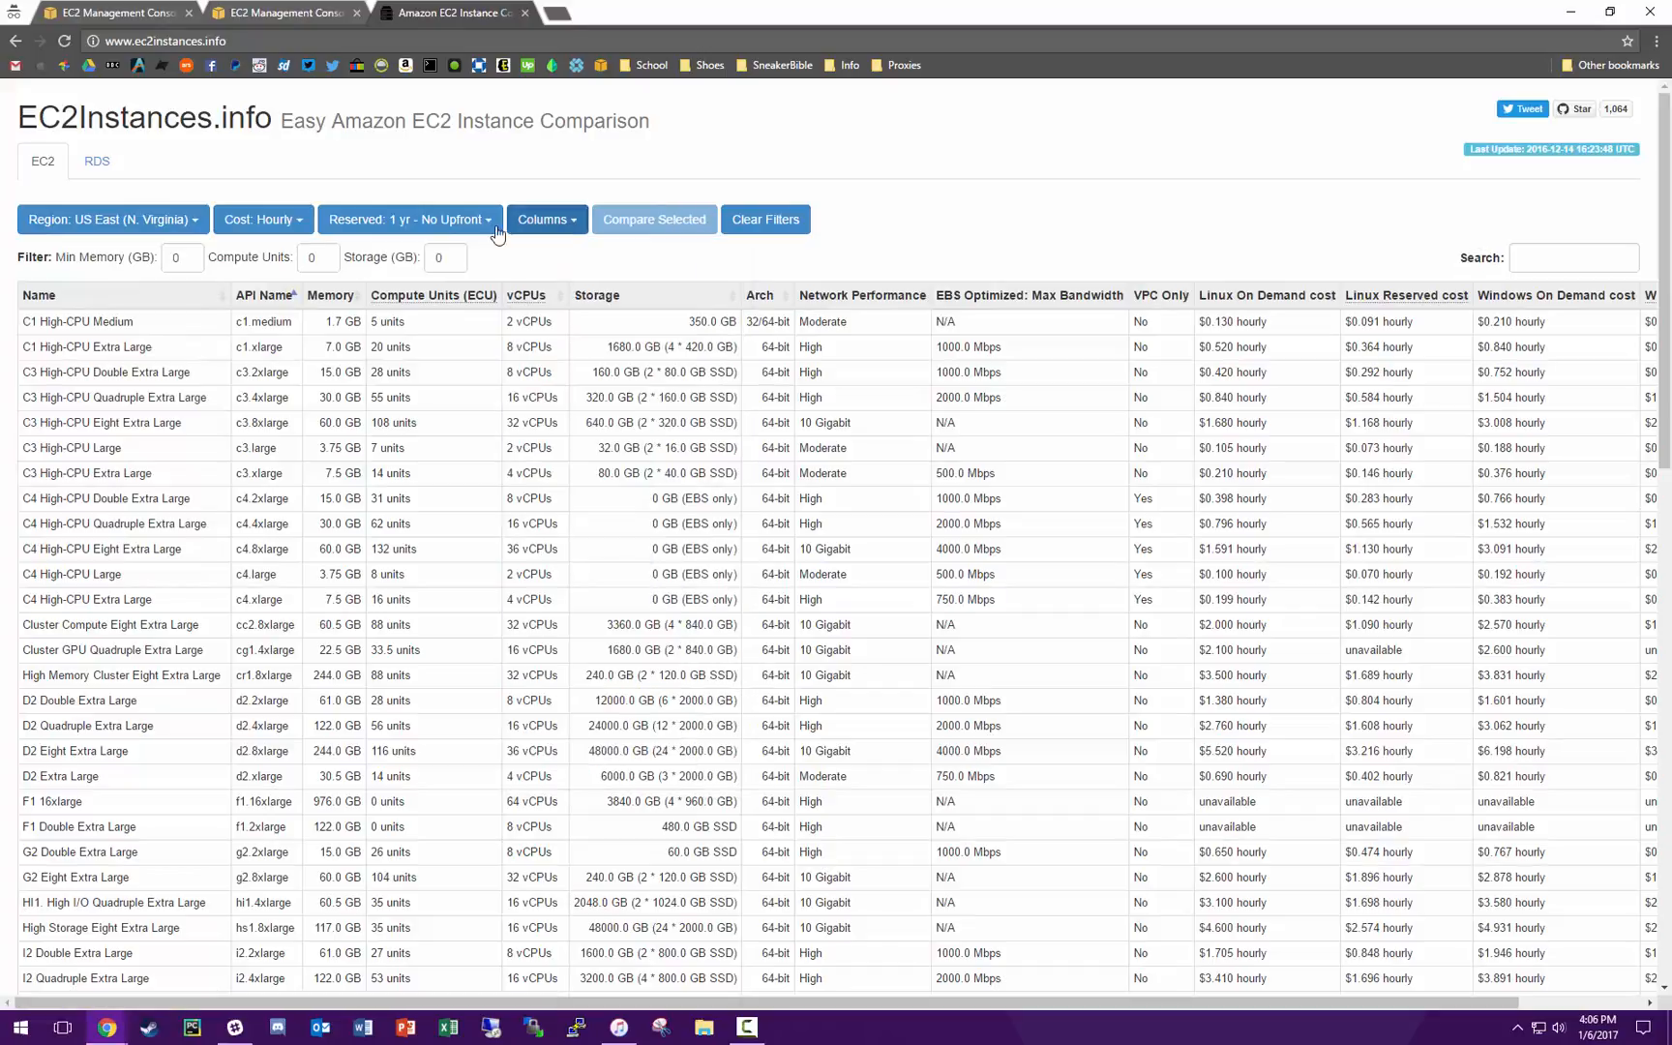
click(494, 226)
click(558, 222)
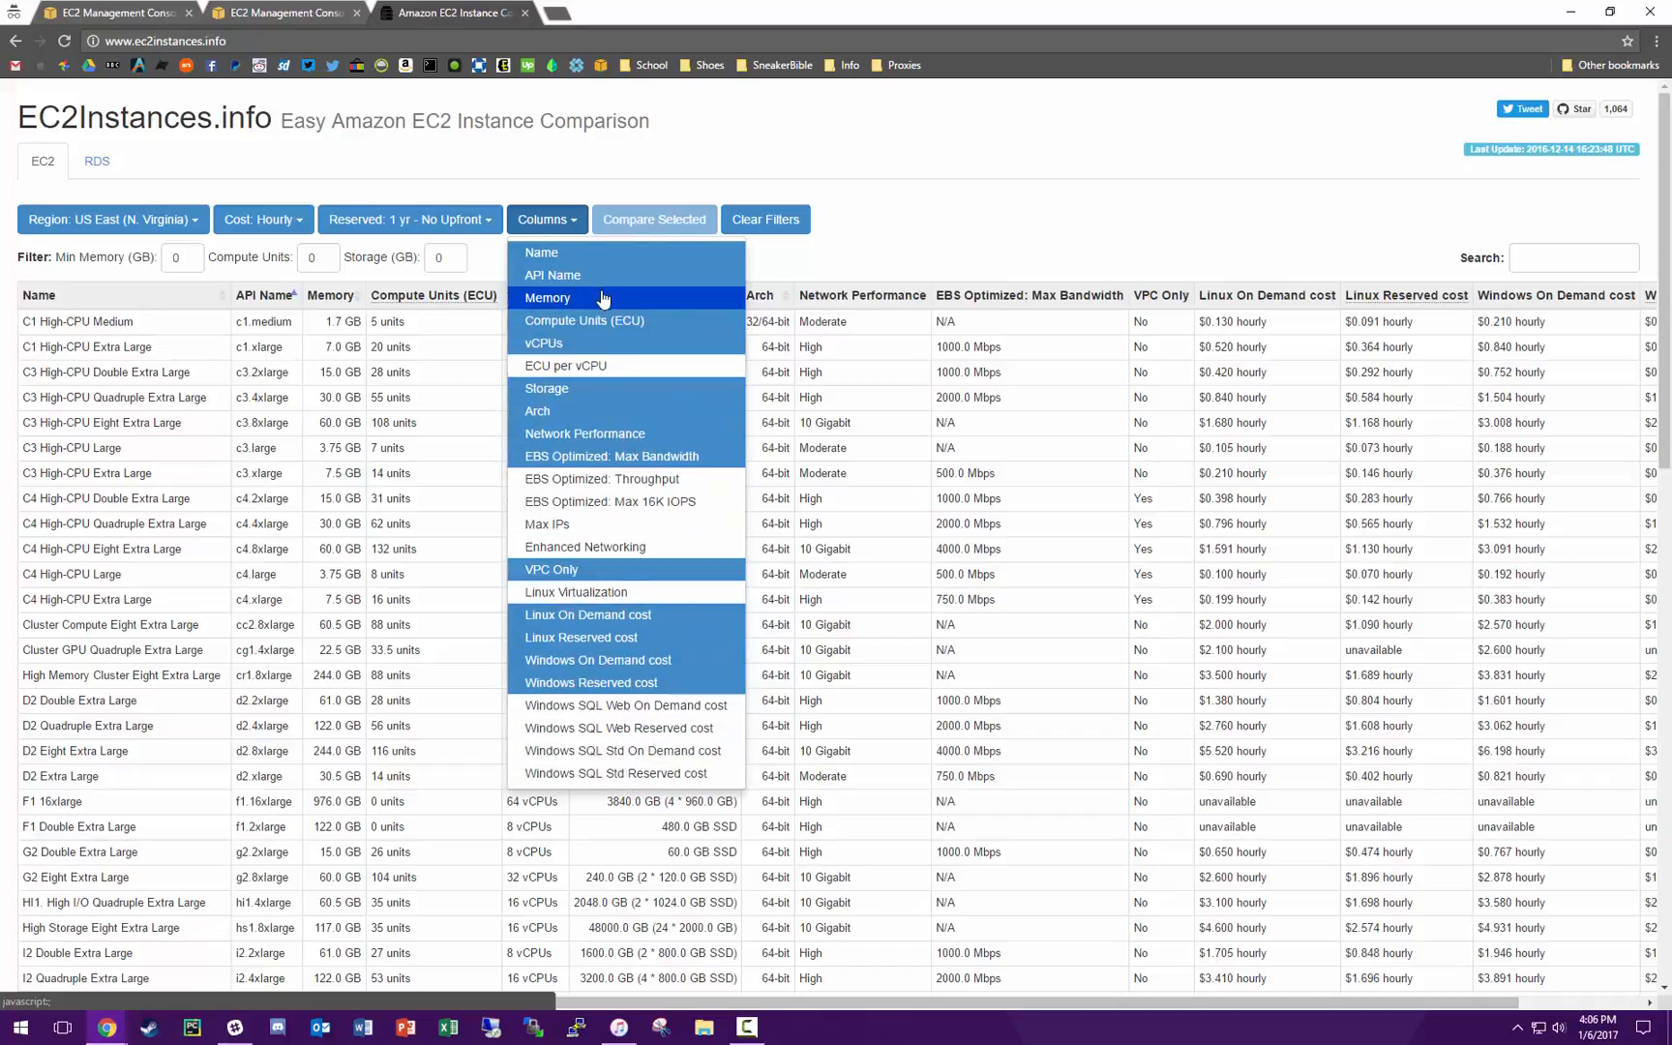
click(1120, 201)
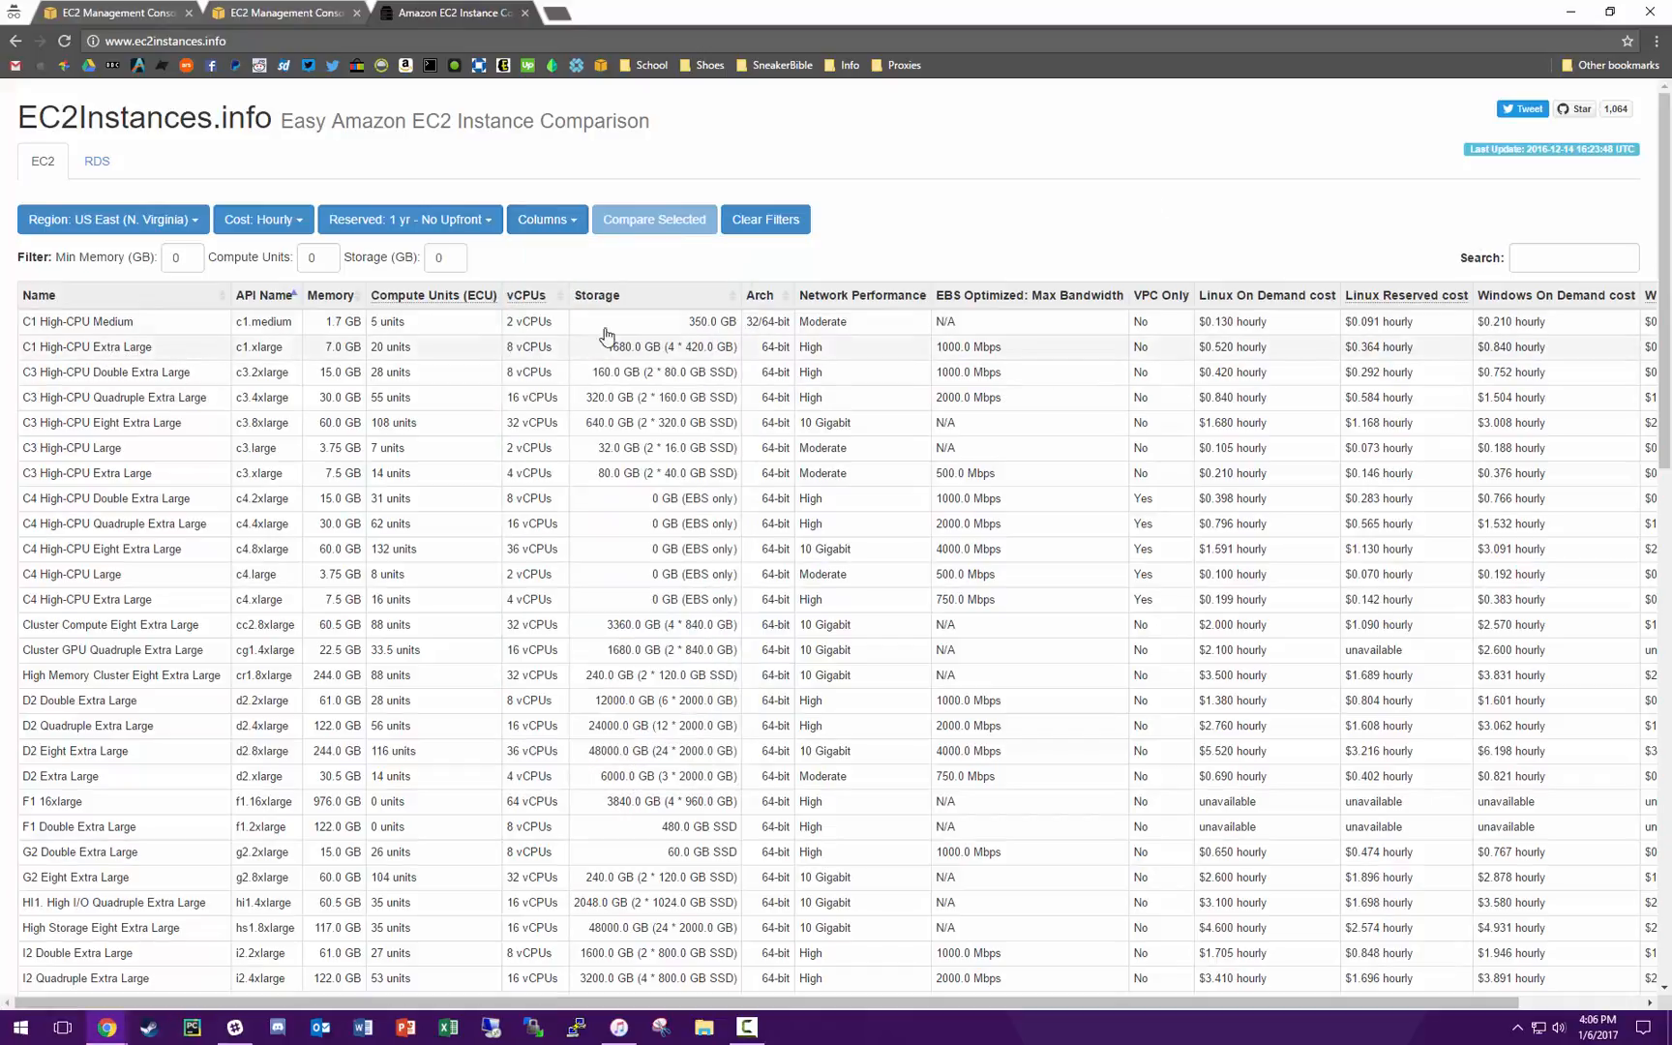
Step: Look up the Windows On Demand cost of c4.2xlarge in the comparison table, mark its row, and return to the launch wizard
scroll(1182, 391, right, 3)
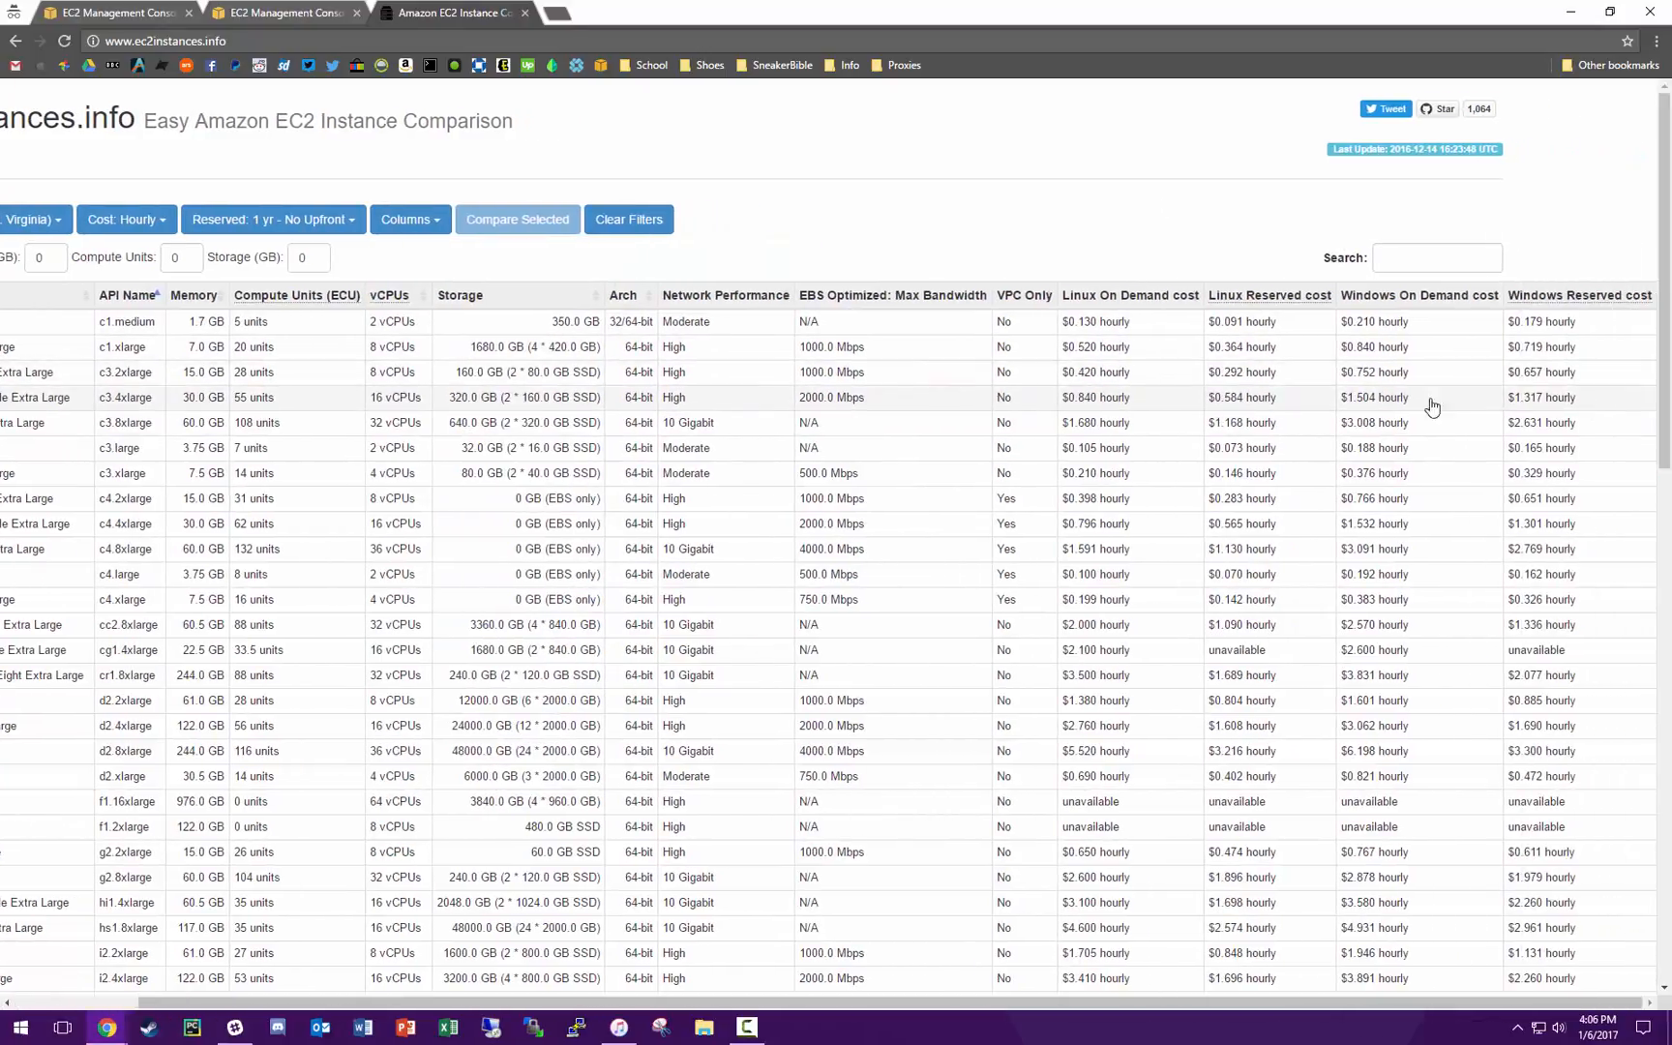
scroll(1422, 401, left, 3)
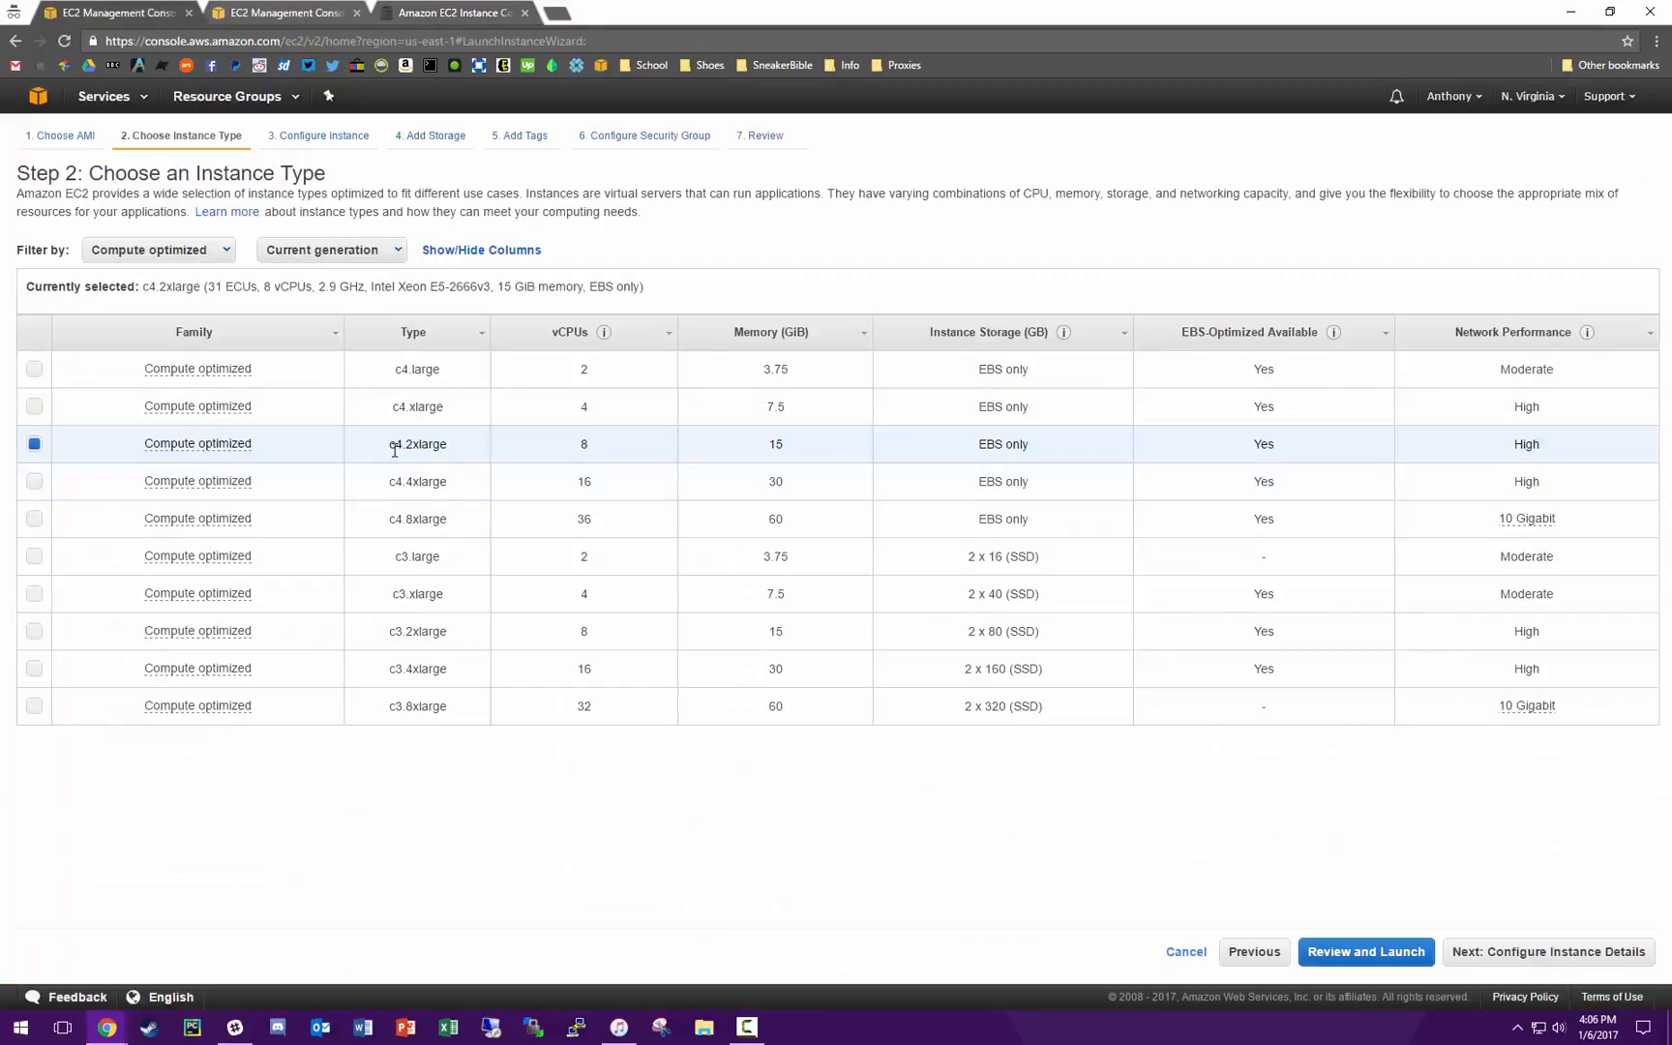
drag(389, 444, 467, 448)
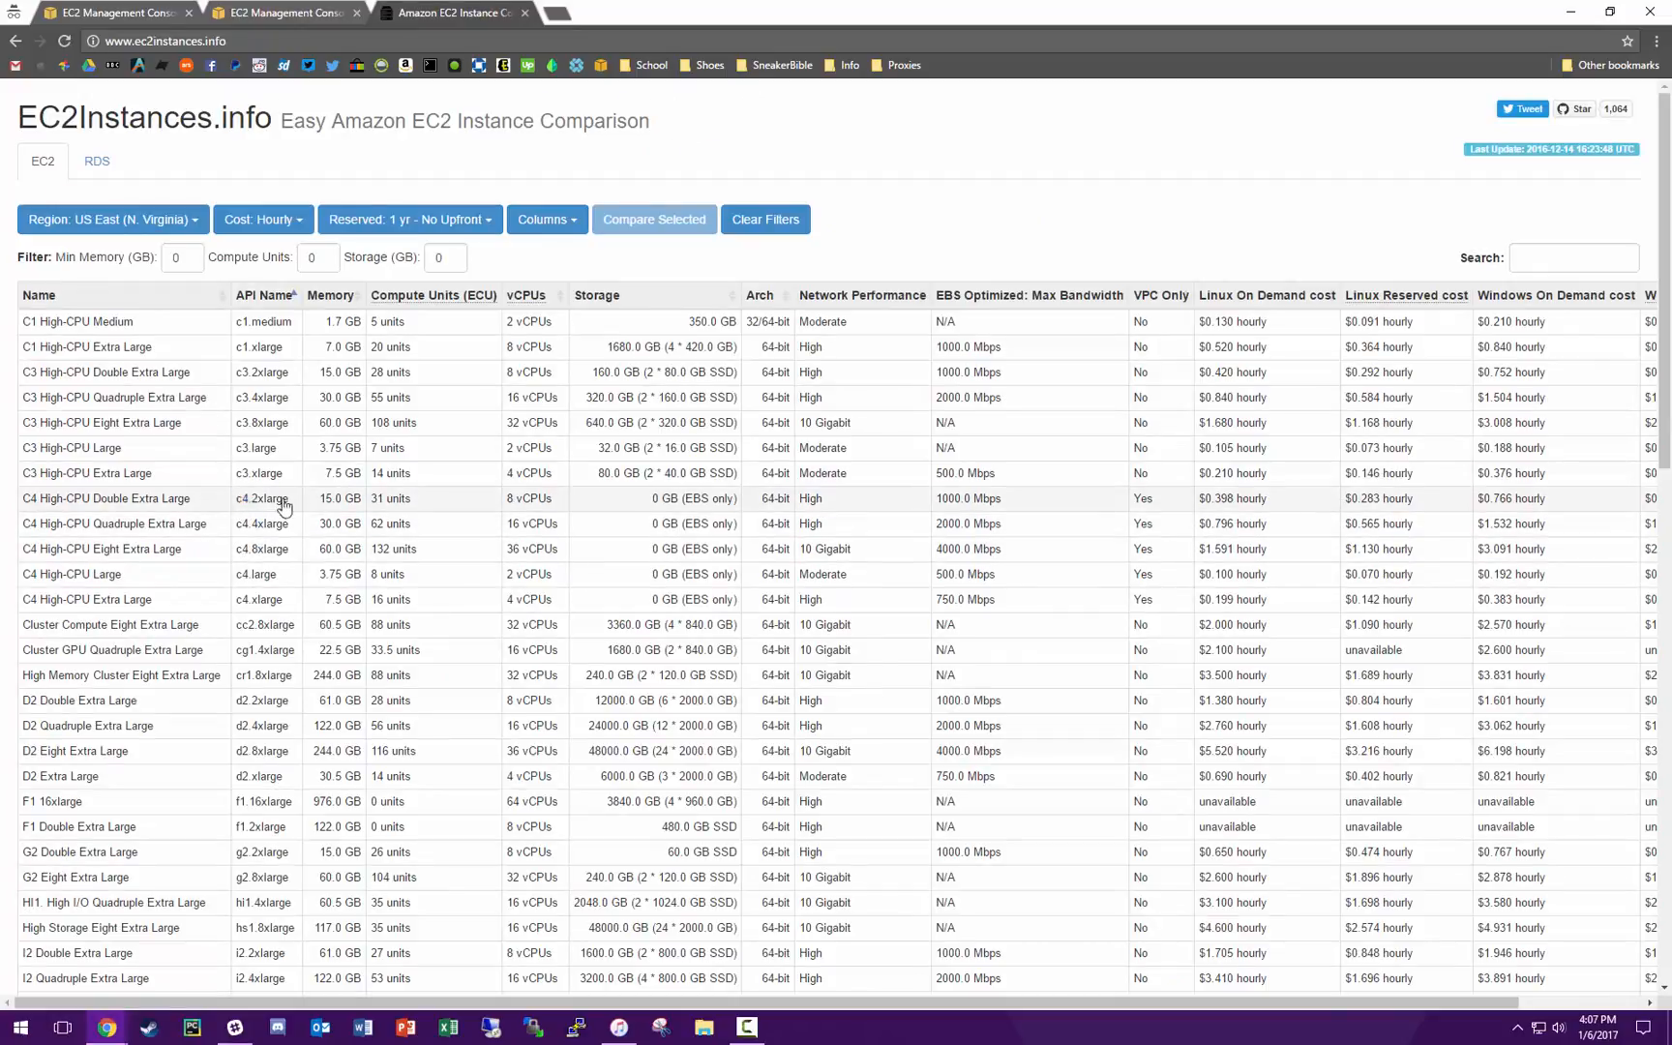
drag(236, 499, 328, 501)
drag(1547, 499, 1506, 505)
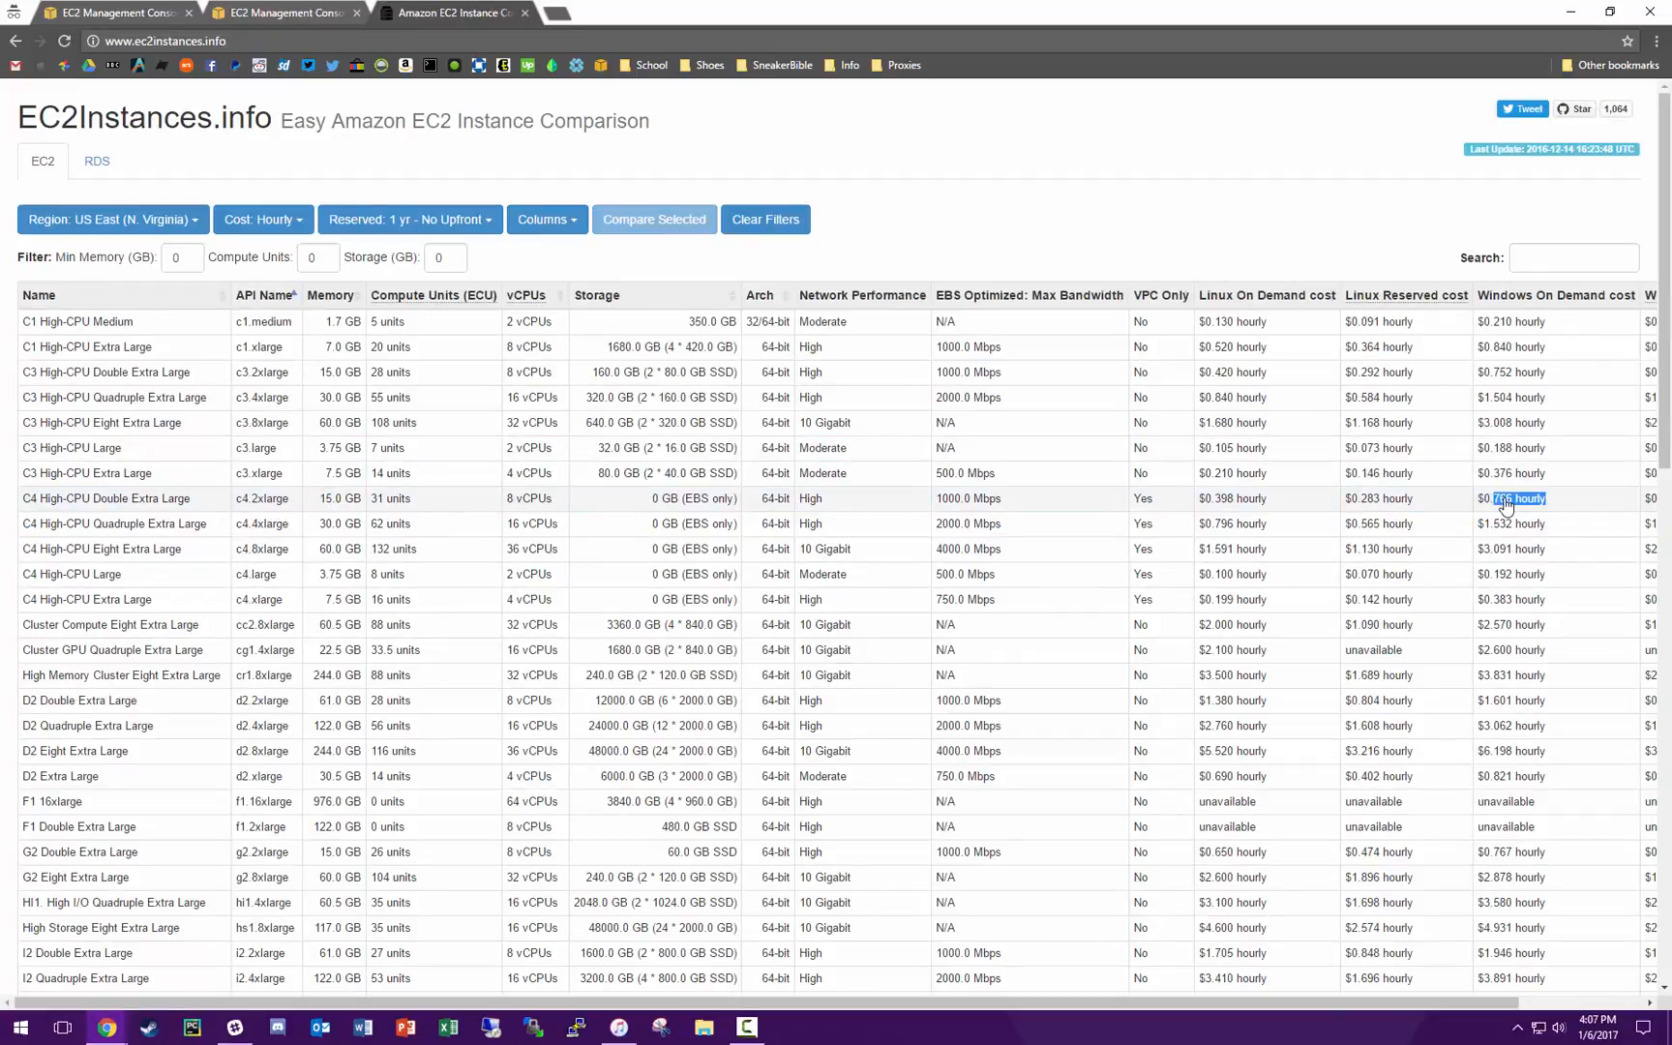
click(1582, 498)
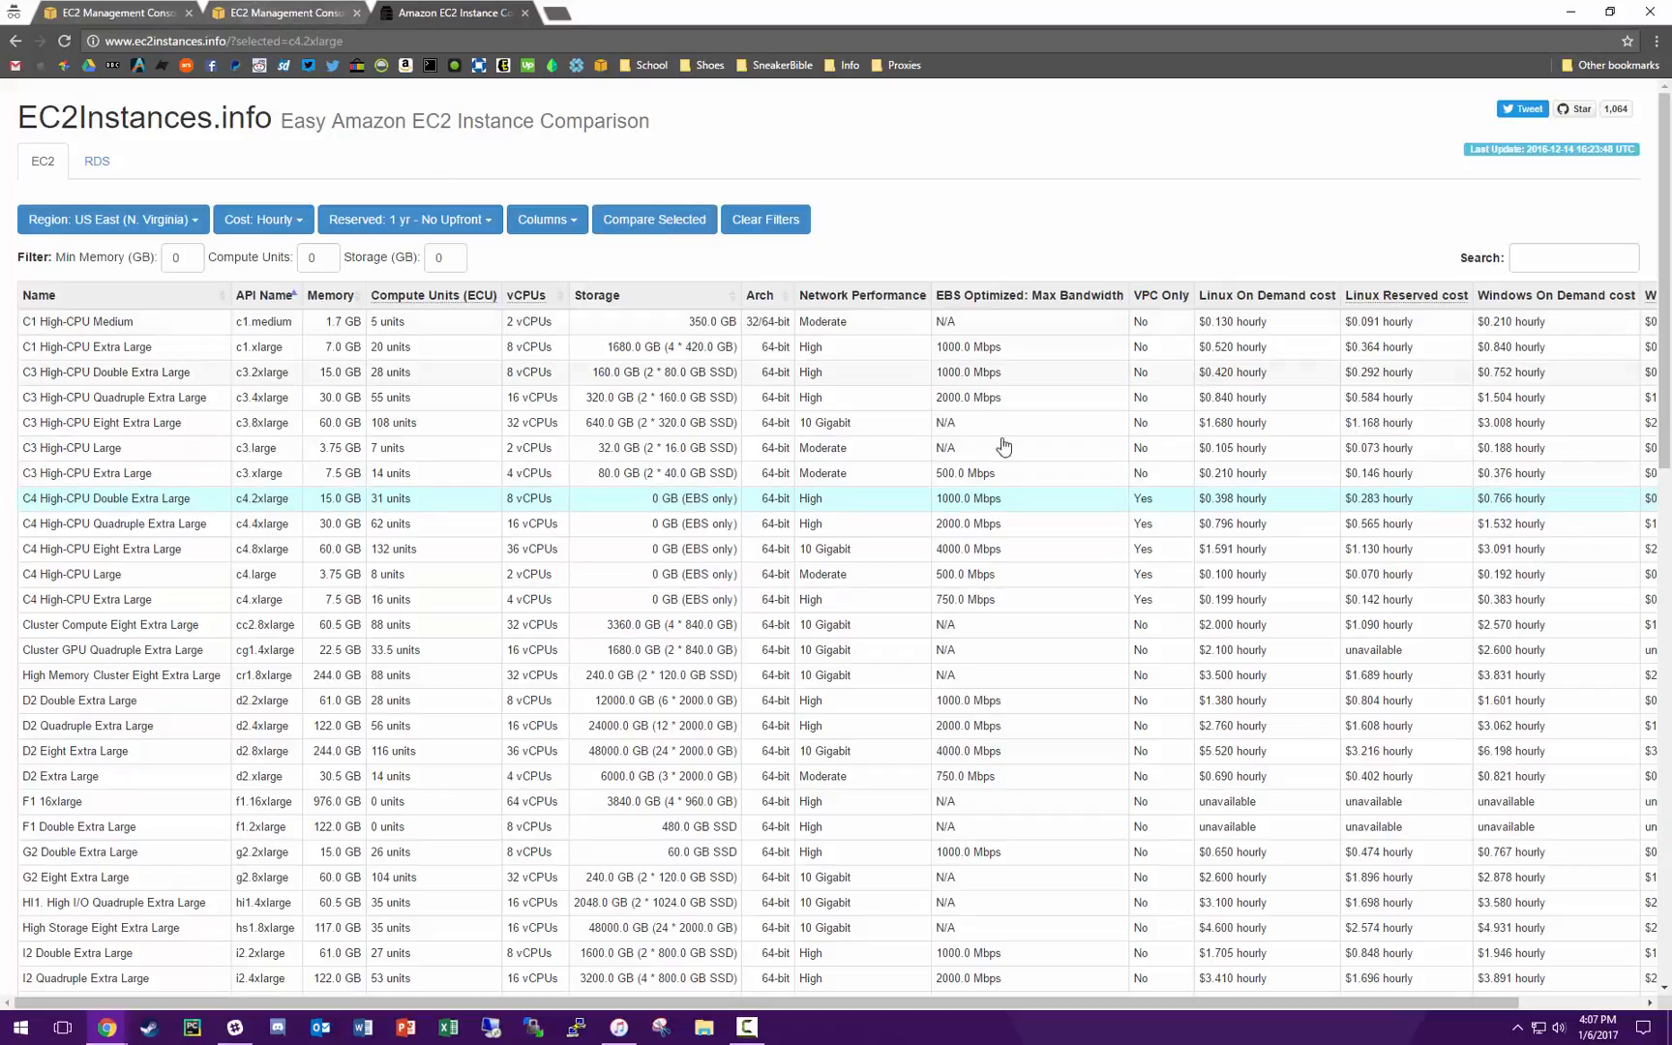
click(247, 7)
click(103, 8)
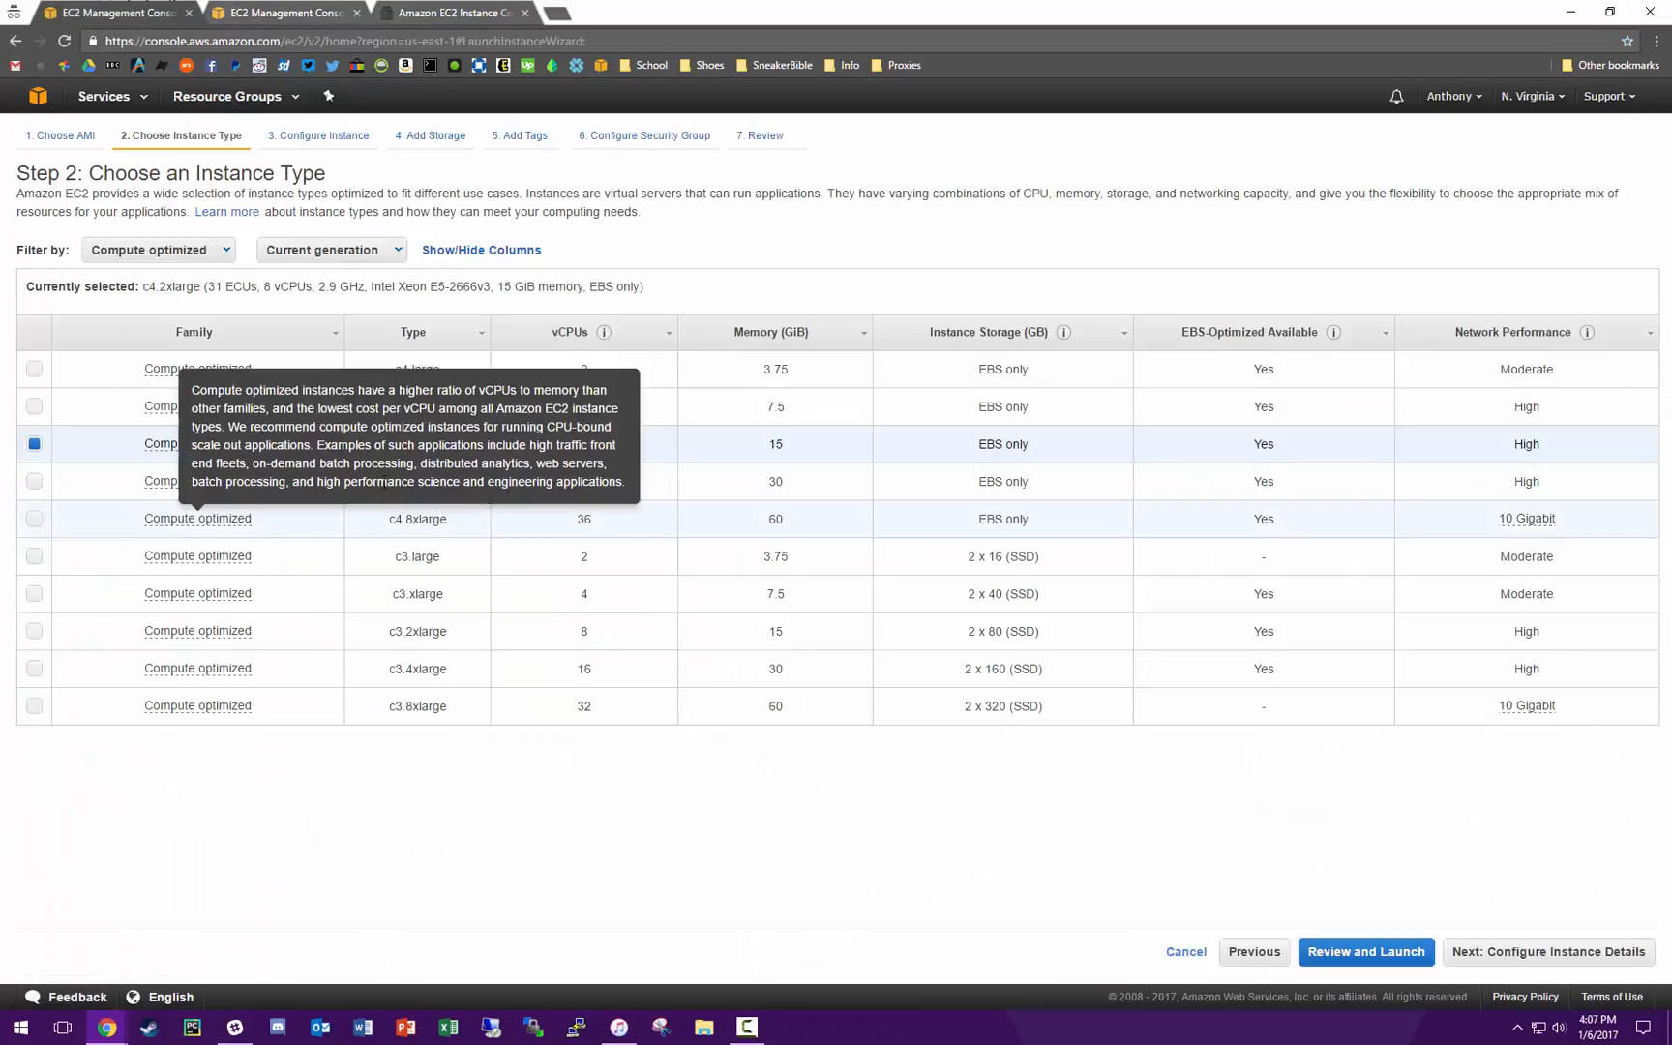
Step: Proceed to the instance details, review the tenancy options and advanced details while keeping shared tenancy, and continue to storage
click(593, 686)
click(1569, 958)
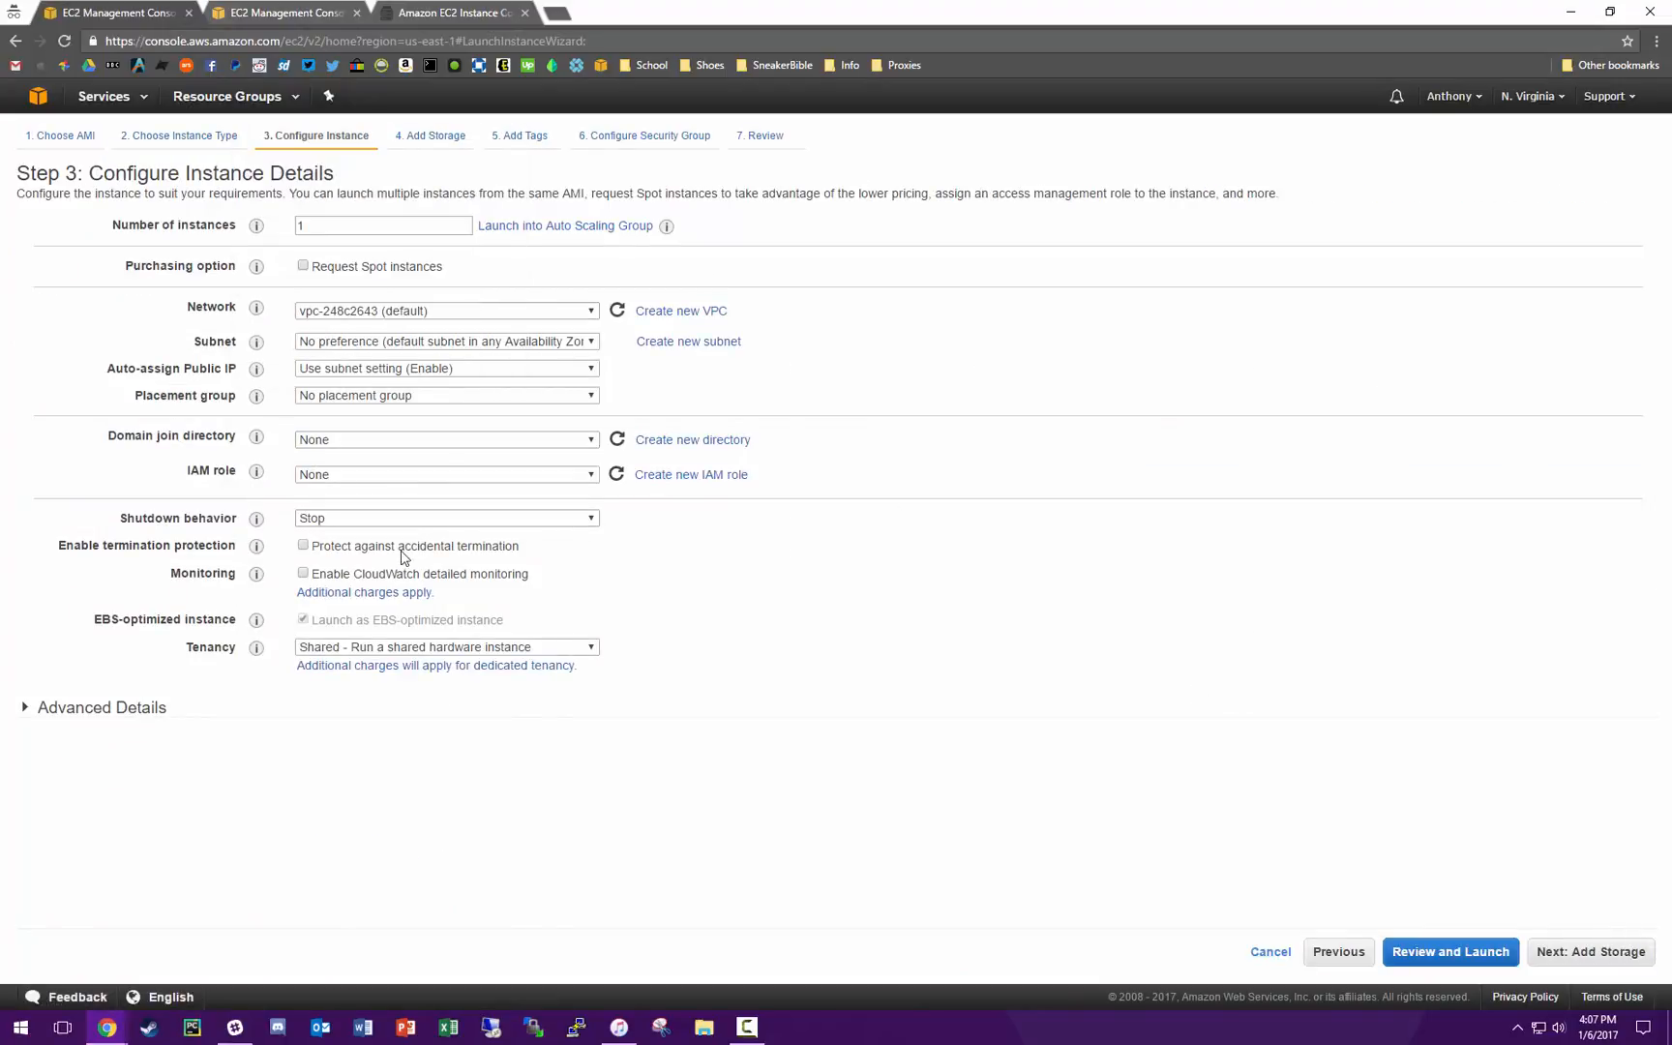
click(517, 645)
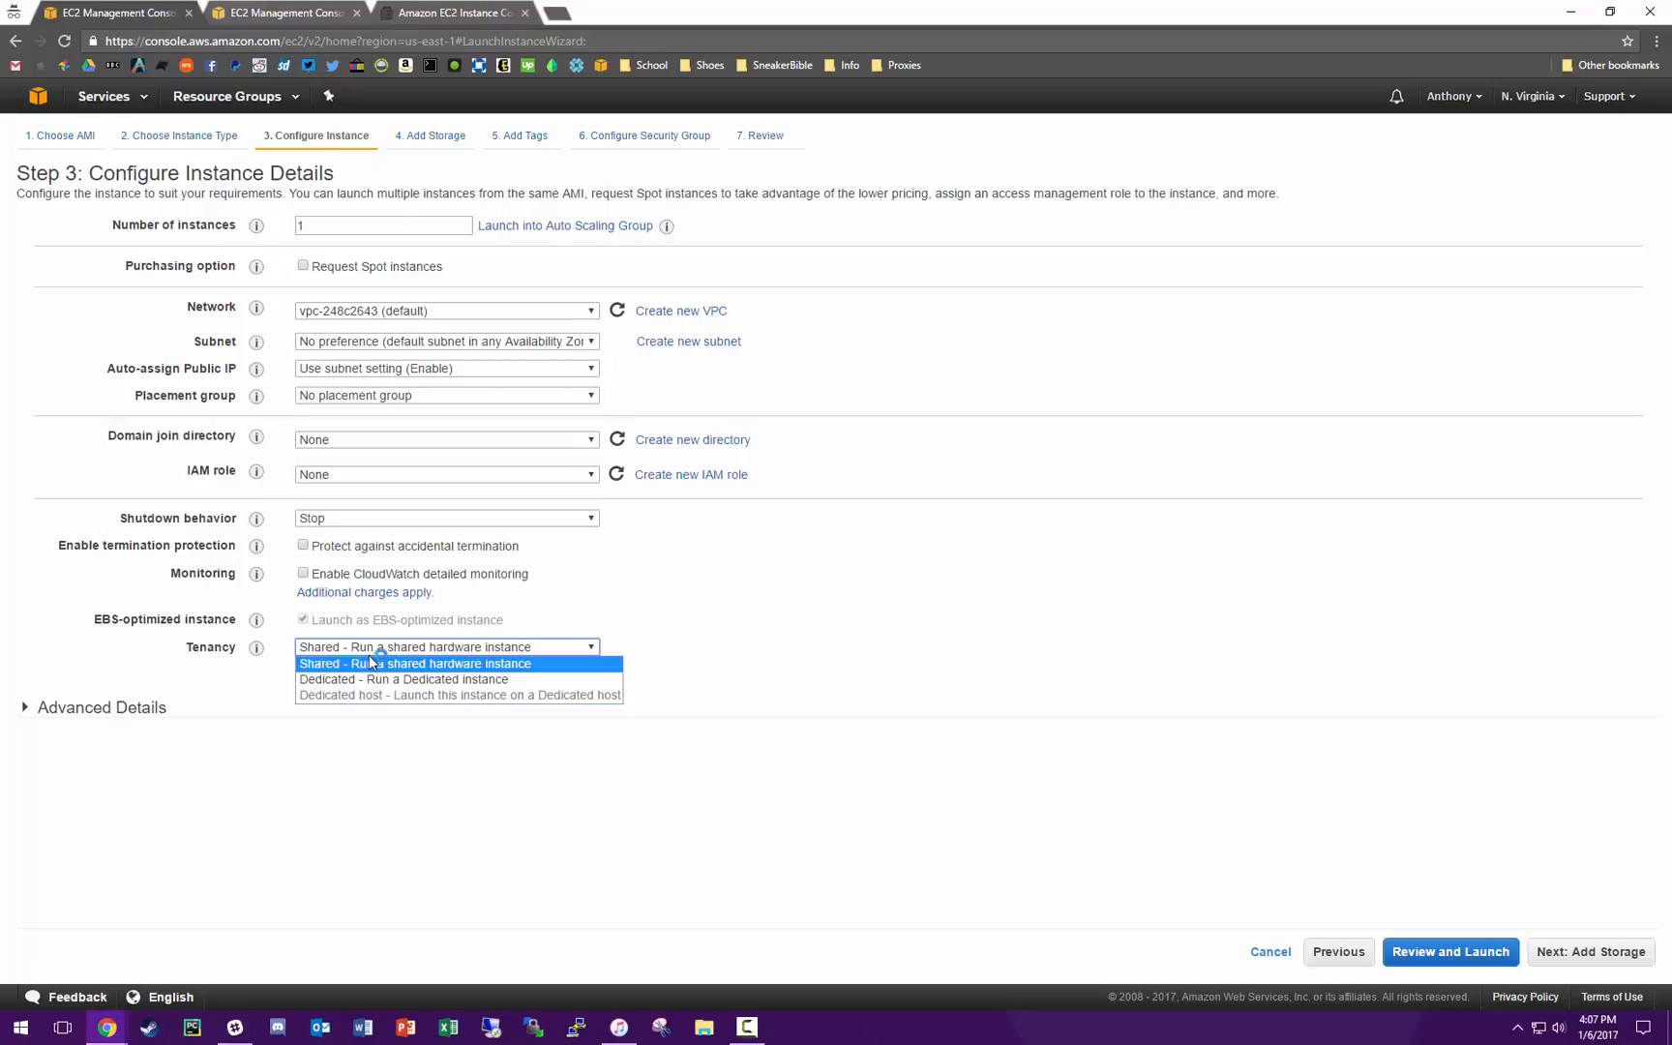
click(919, 708)
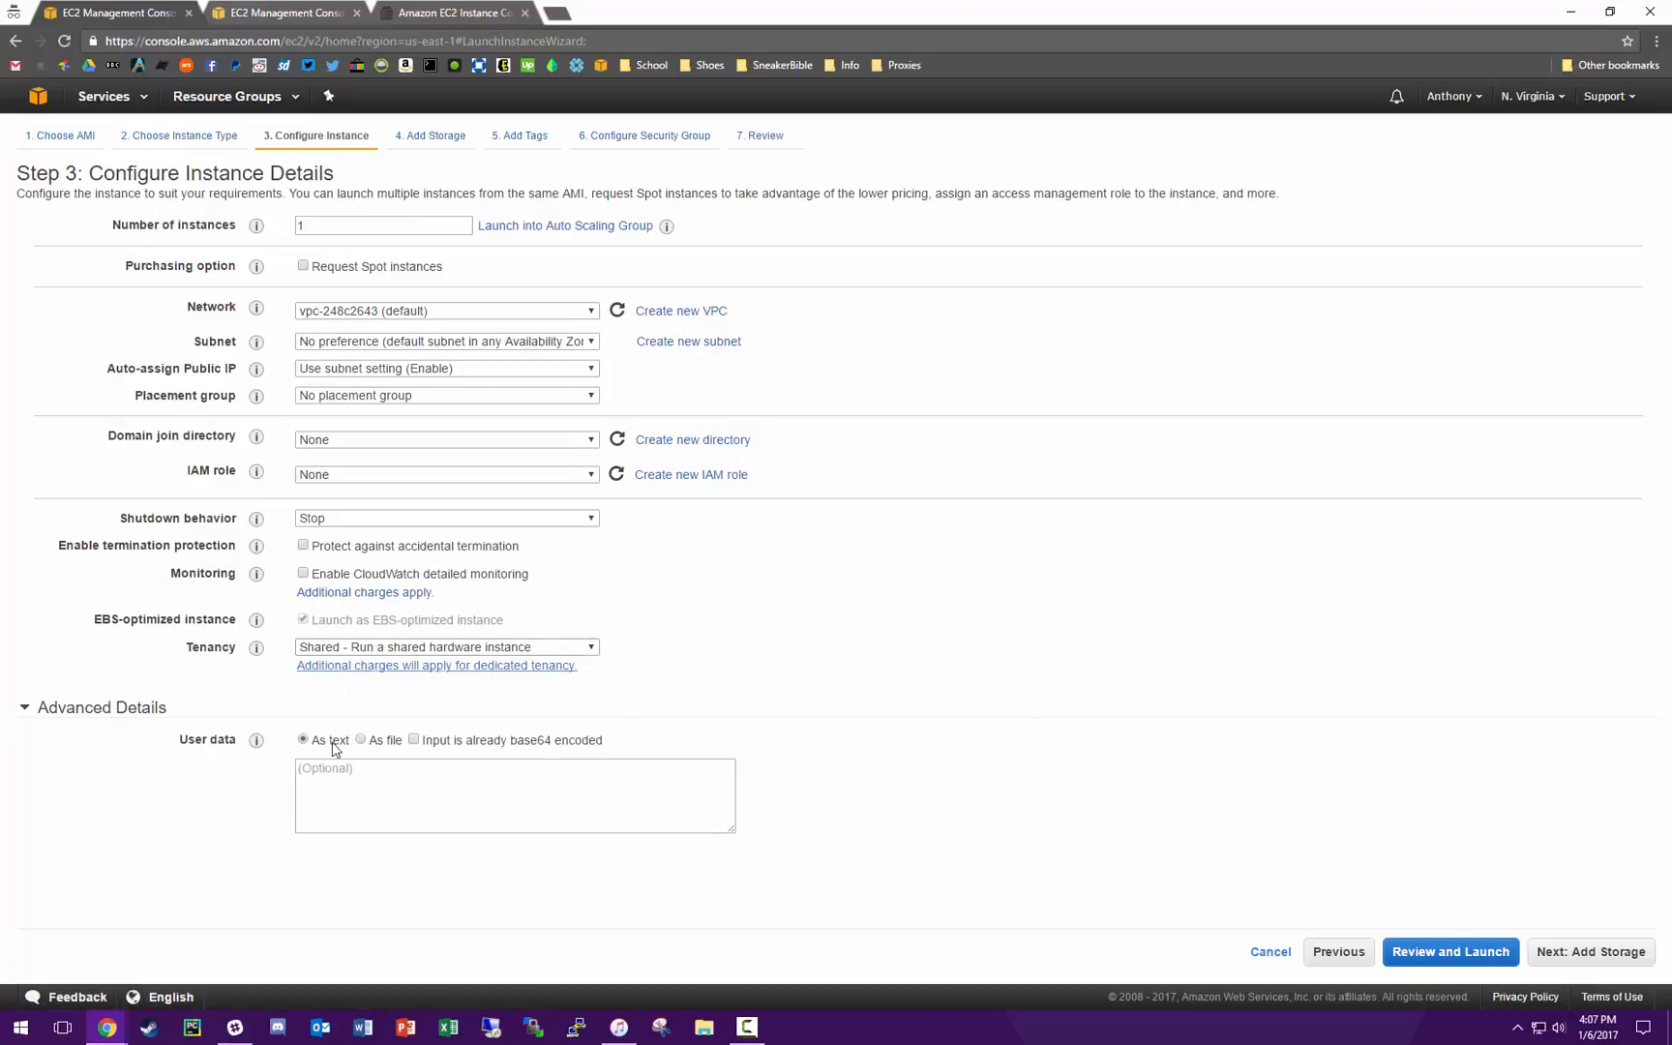
click(1620, 962)
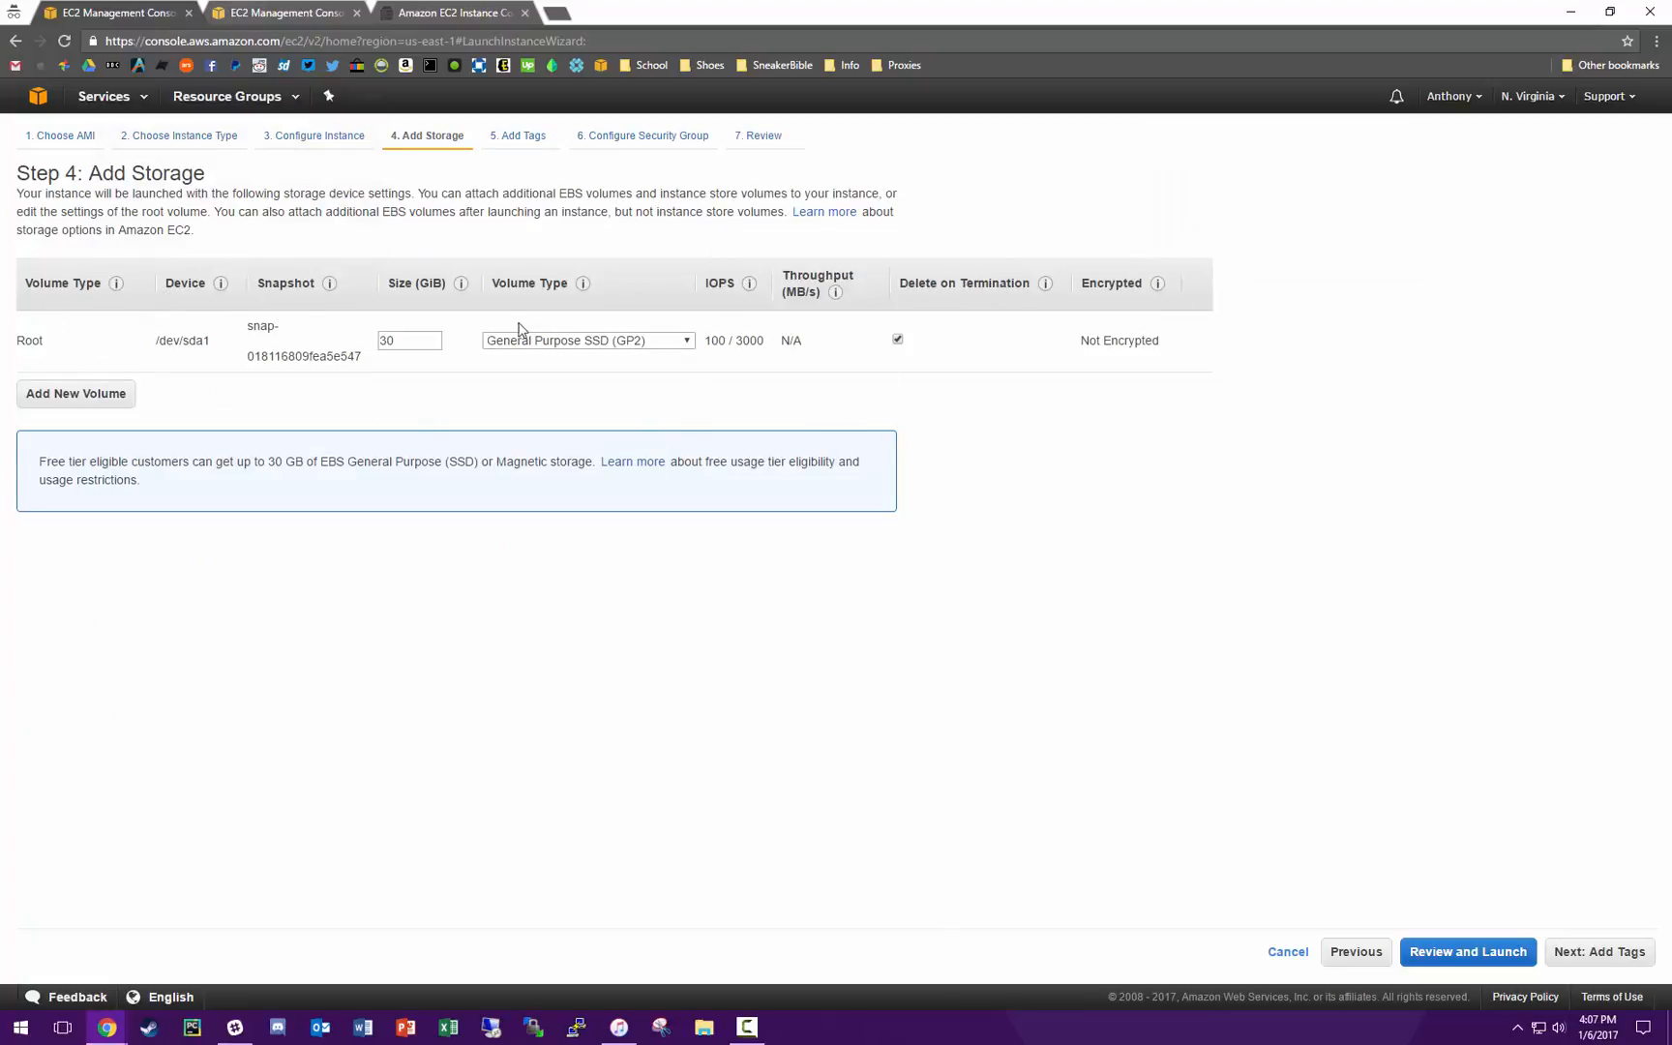
Step: Keep the 30 GiB General Purpose SSD (GP2) root volume and accept the default tags and security group to reach the launch review
click(624, 341)
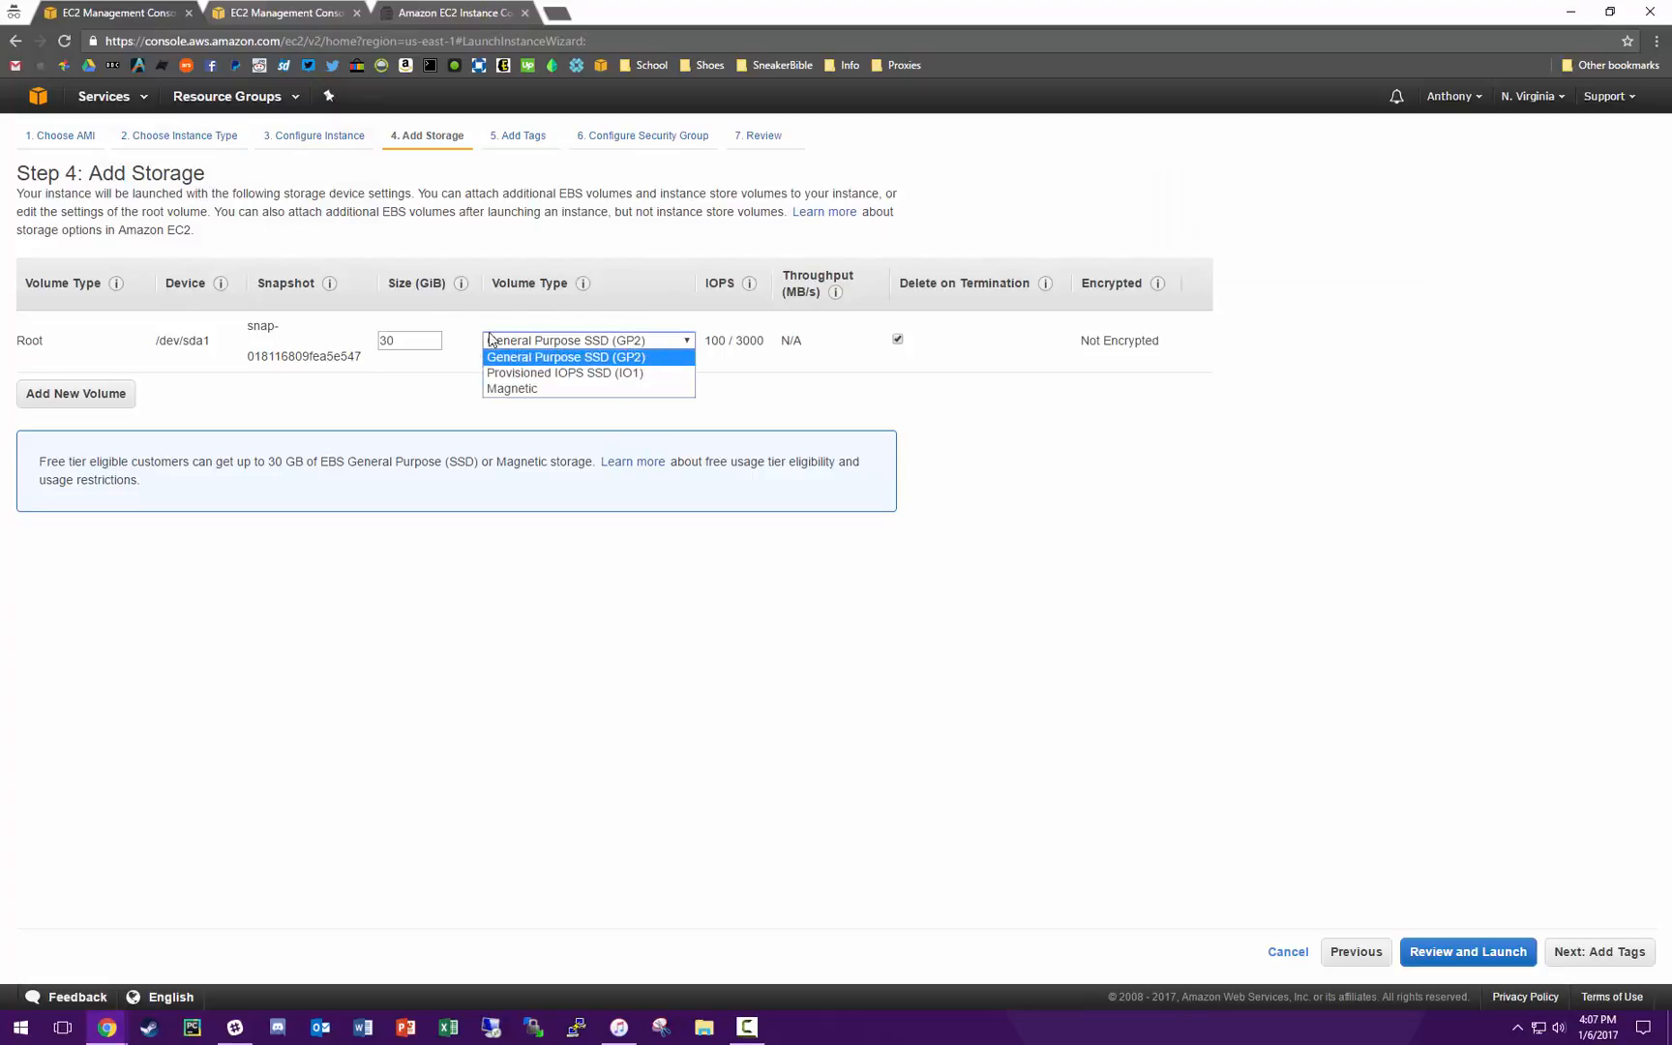
click(426, 689)
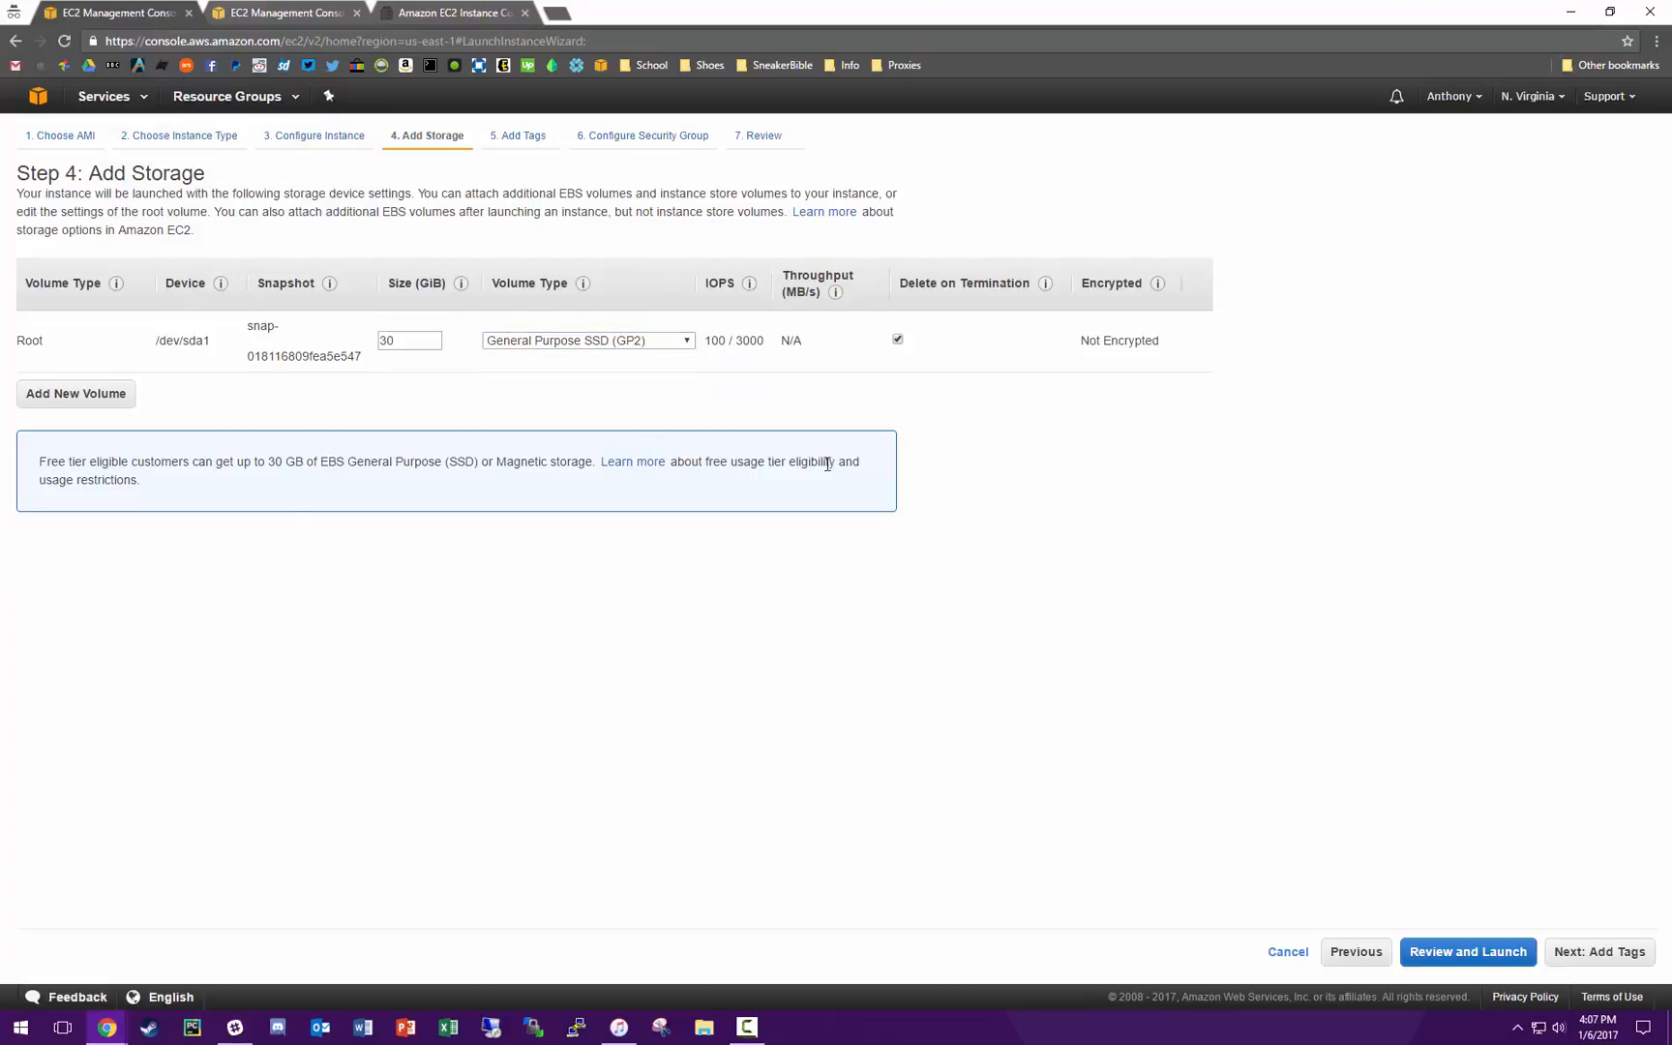
click(1596, 956)
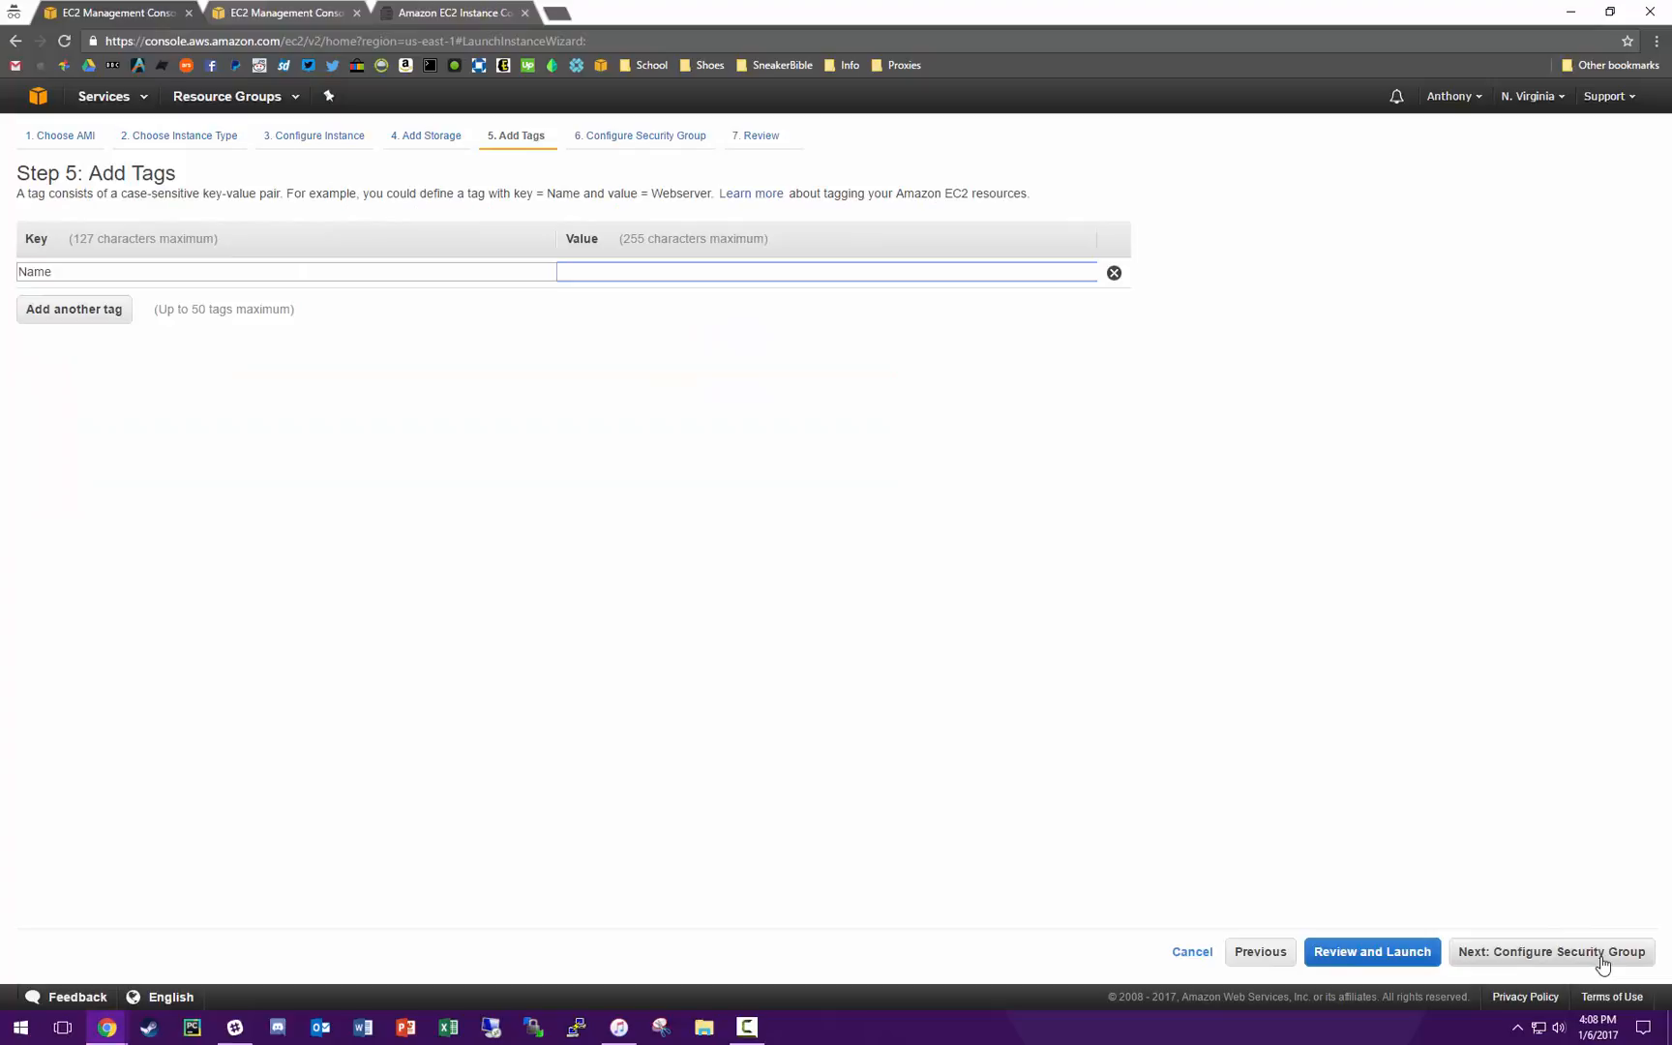
click(1601, 960)
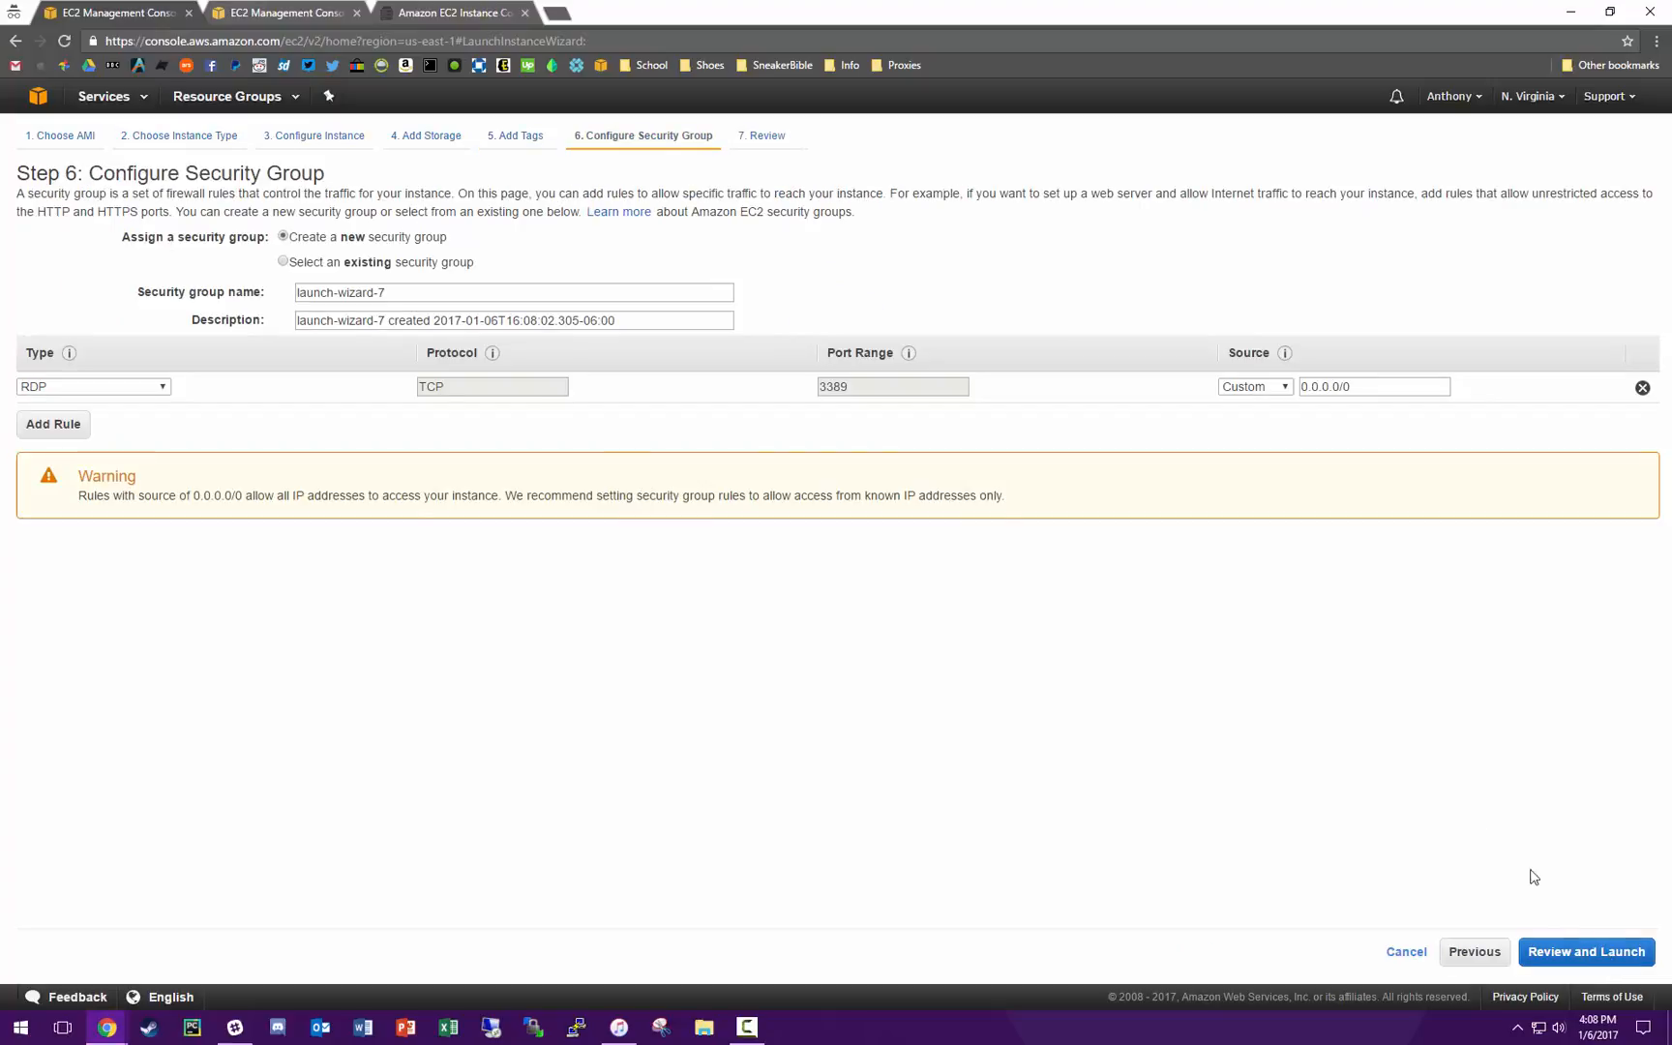
click(1580, 960)
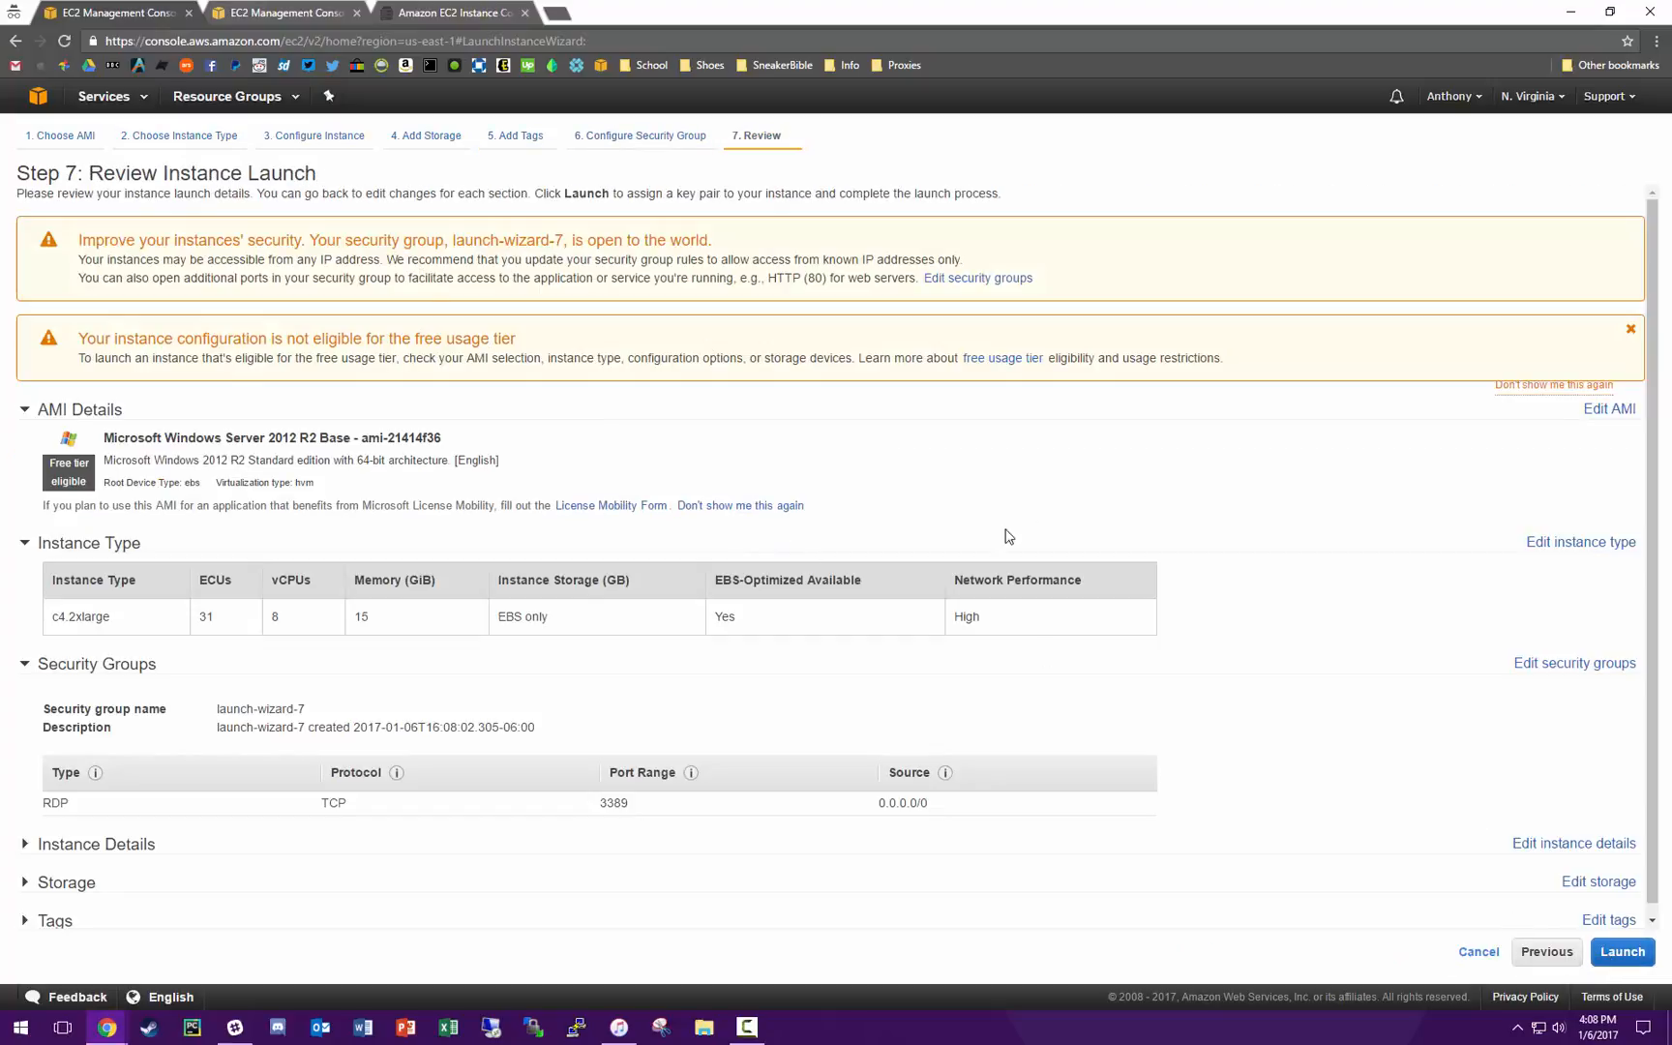
Step: Start the instance launch, choose to create a new key pair named Test1, and try to download it
scroll(706, 548, down, 1)
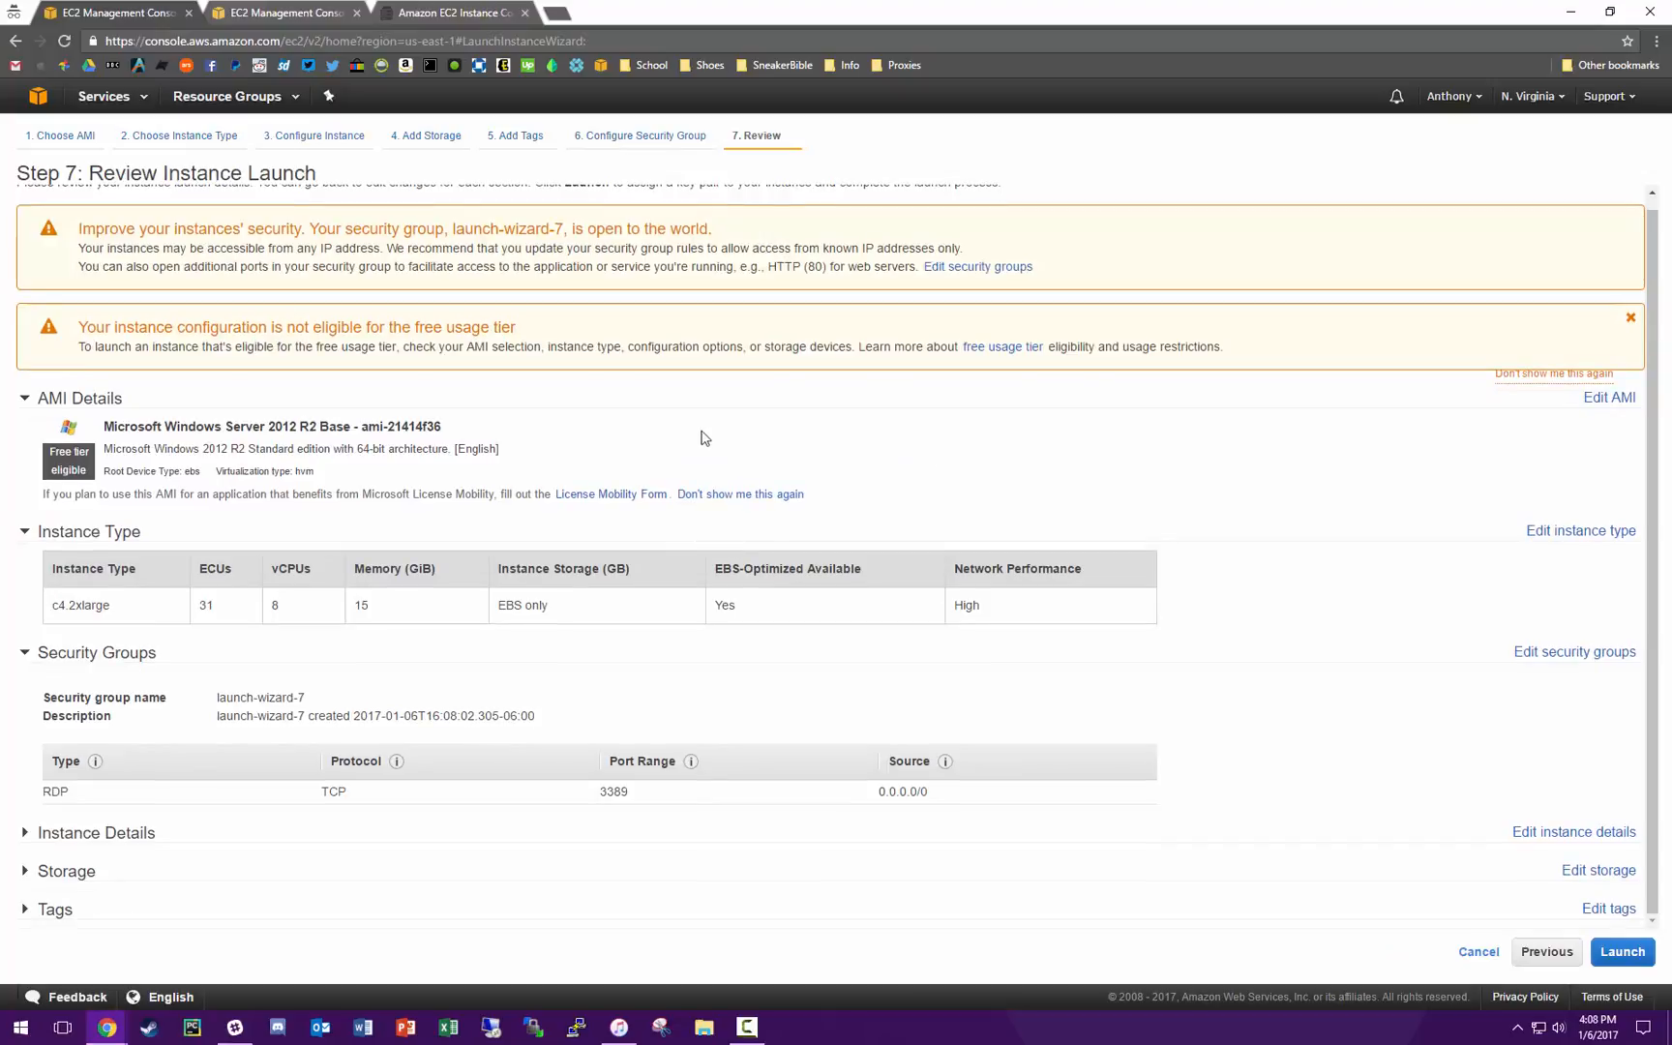
click(1618, 954)
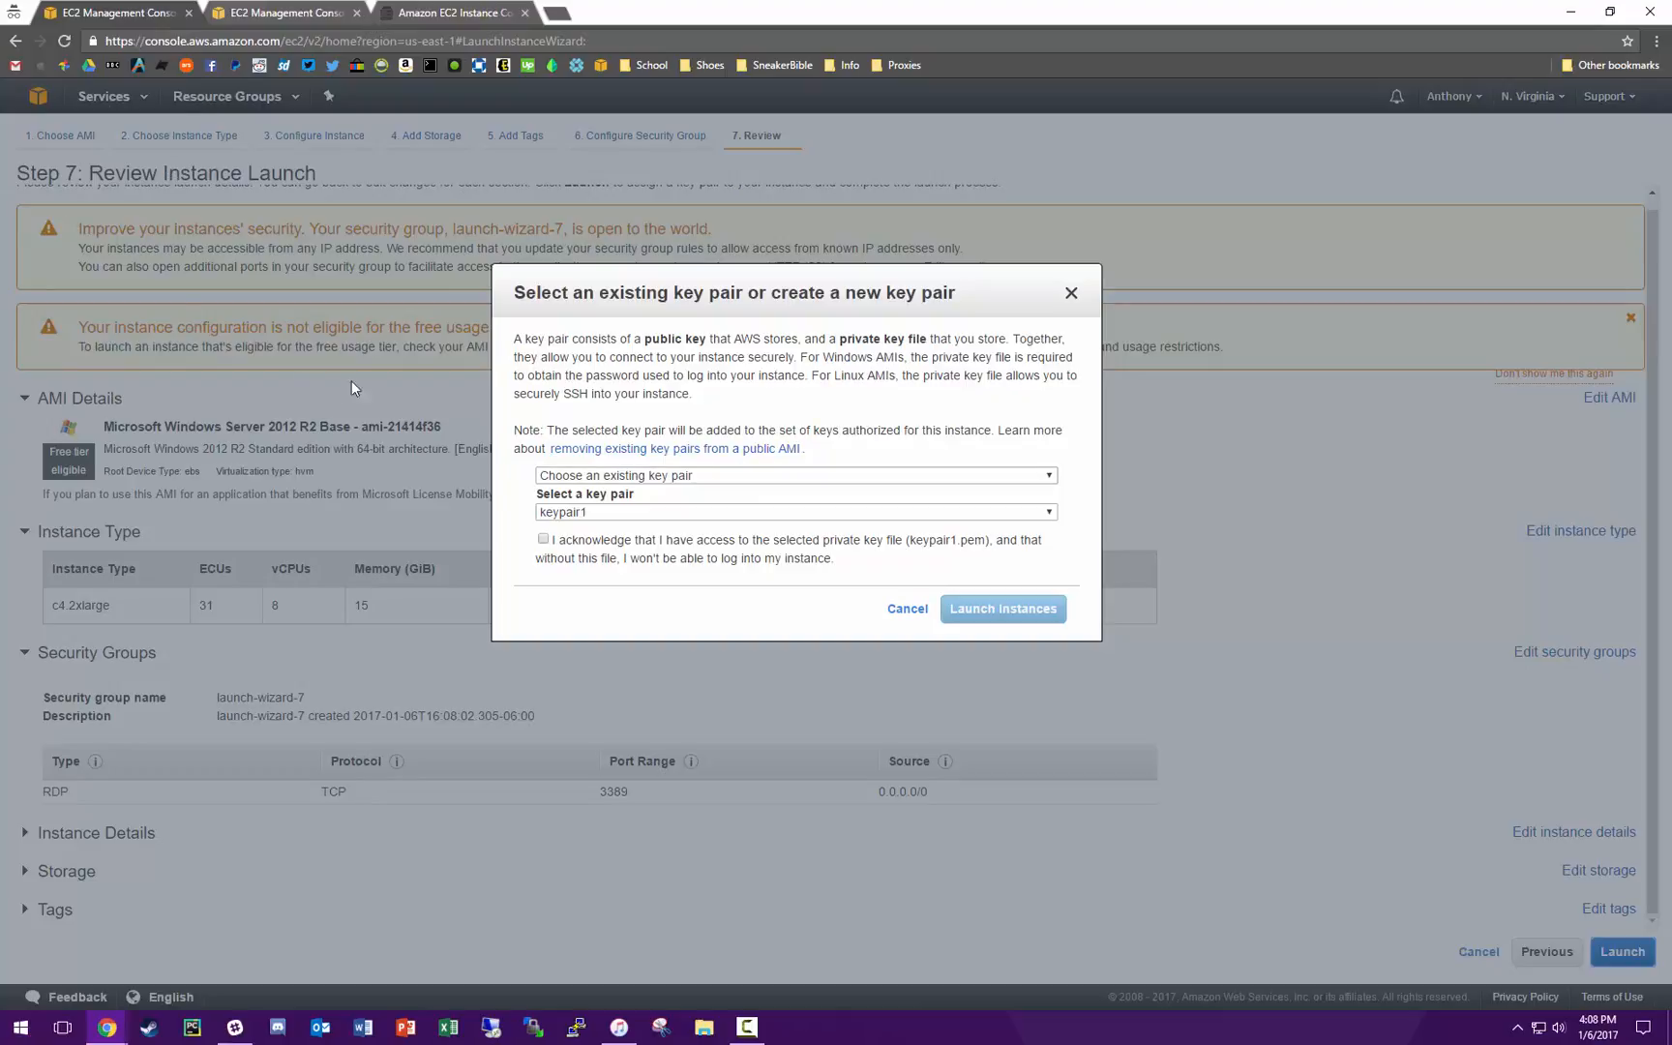
click(764, 473)
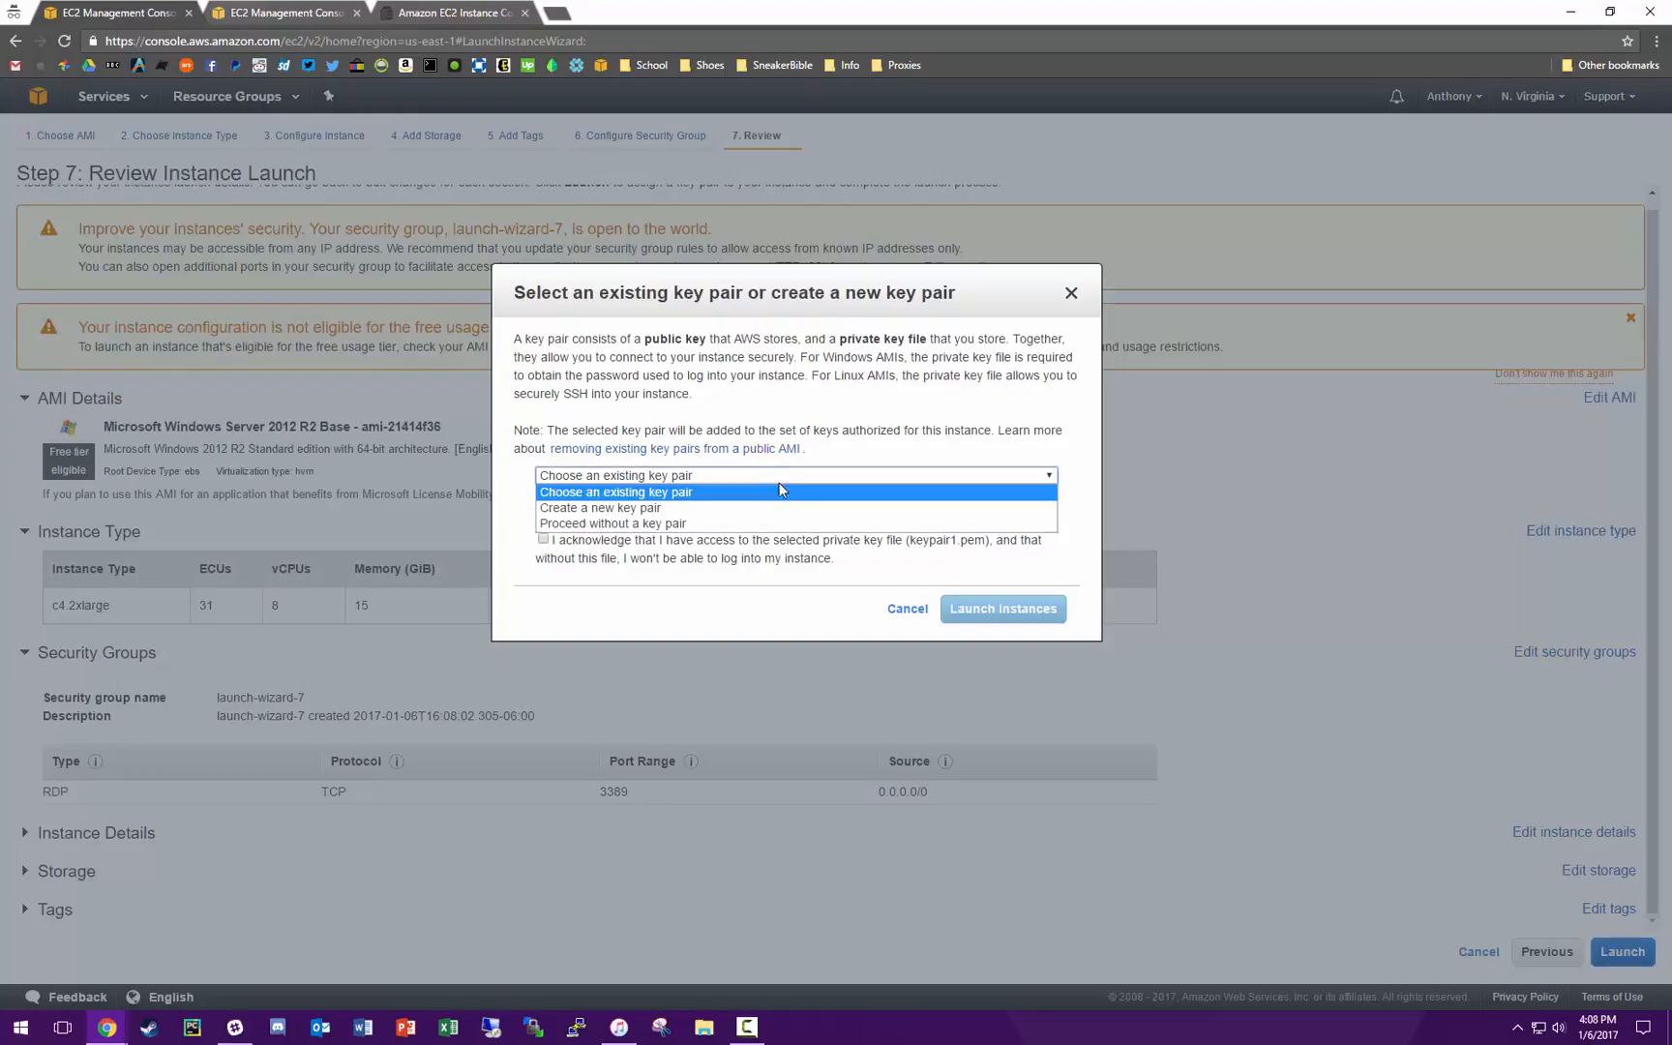
click(687, 498)
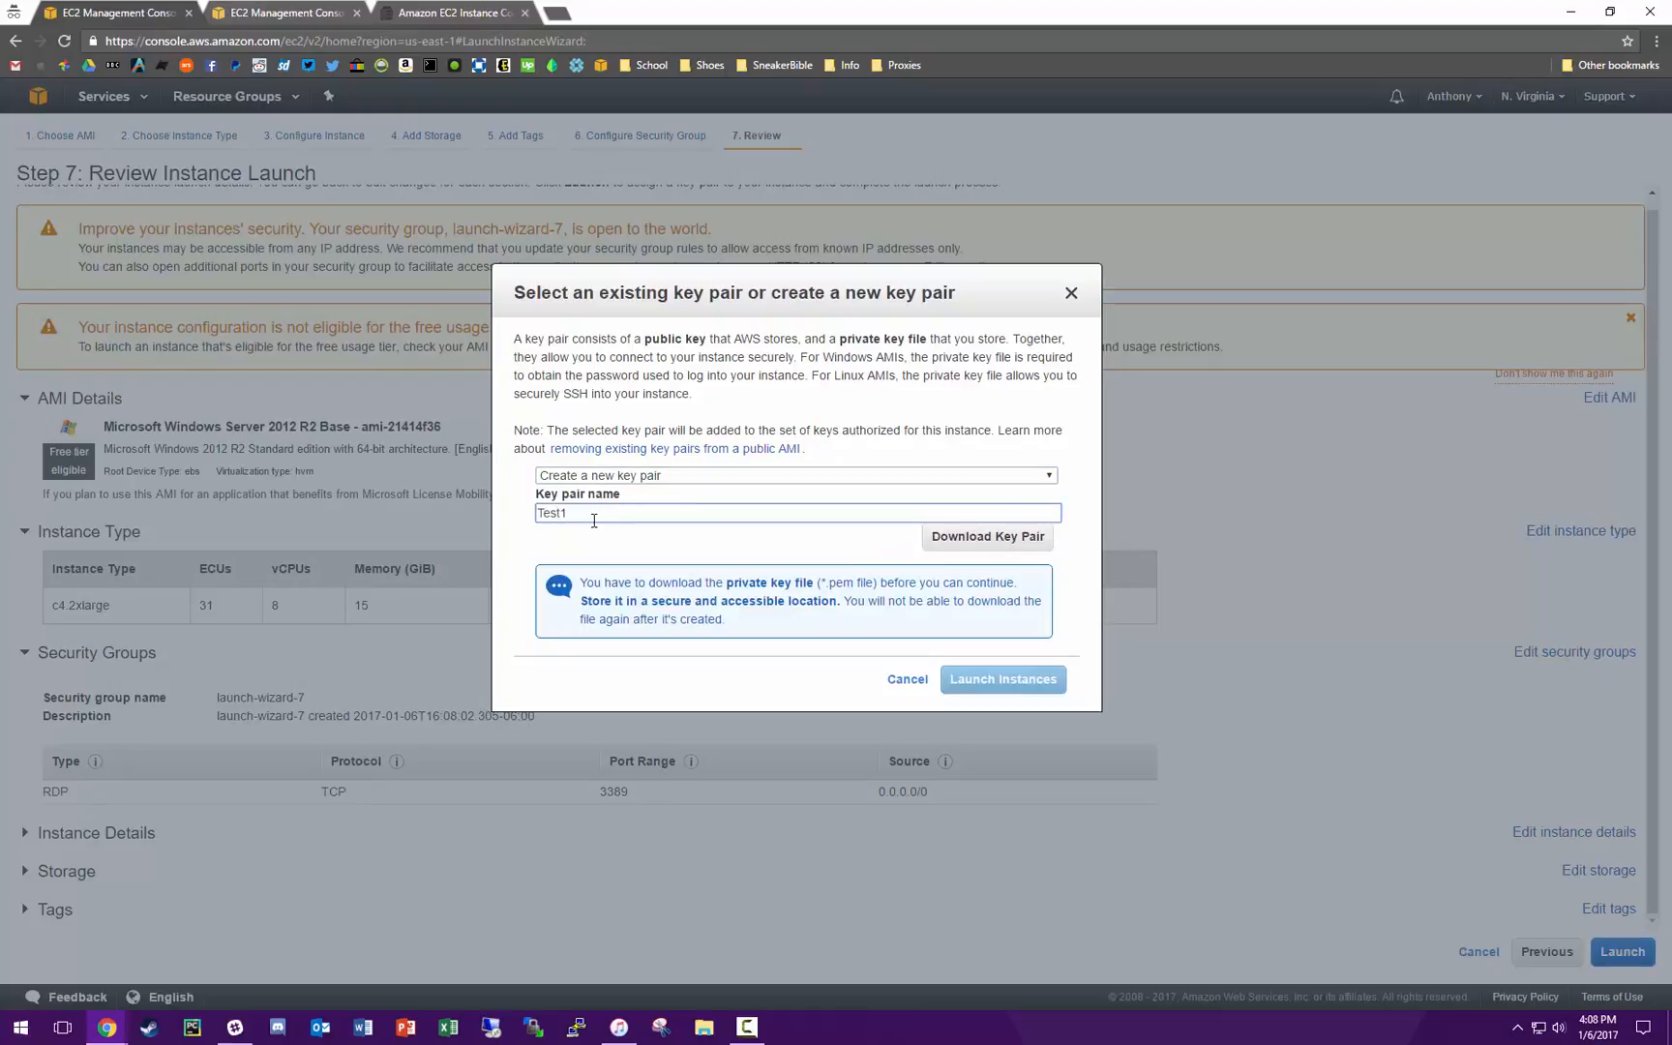
click(952, 539)
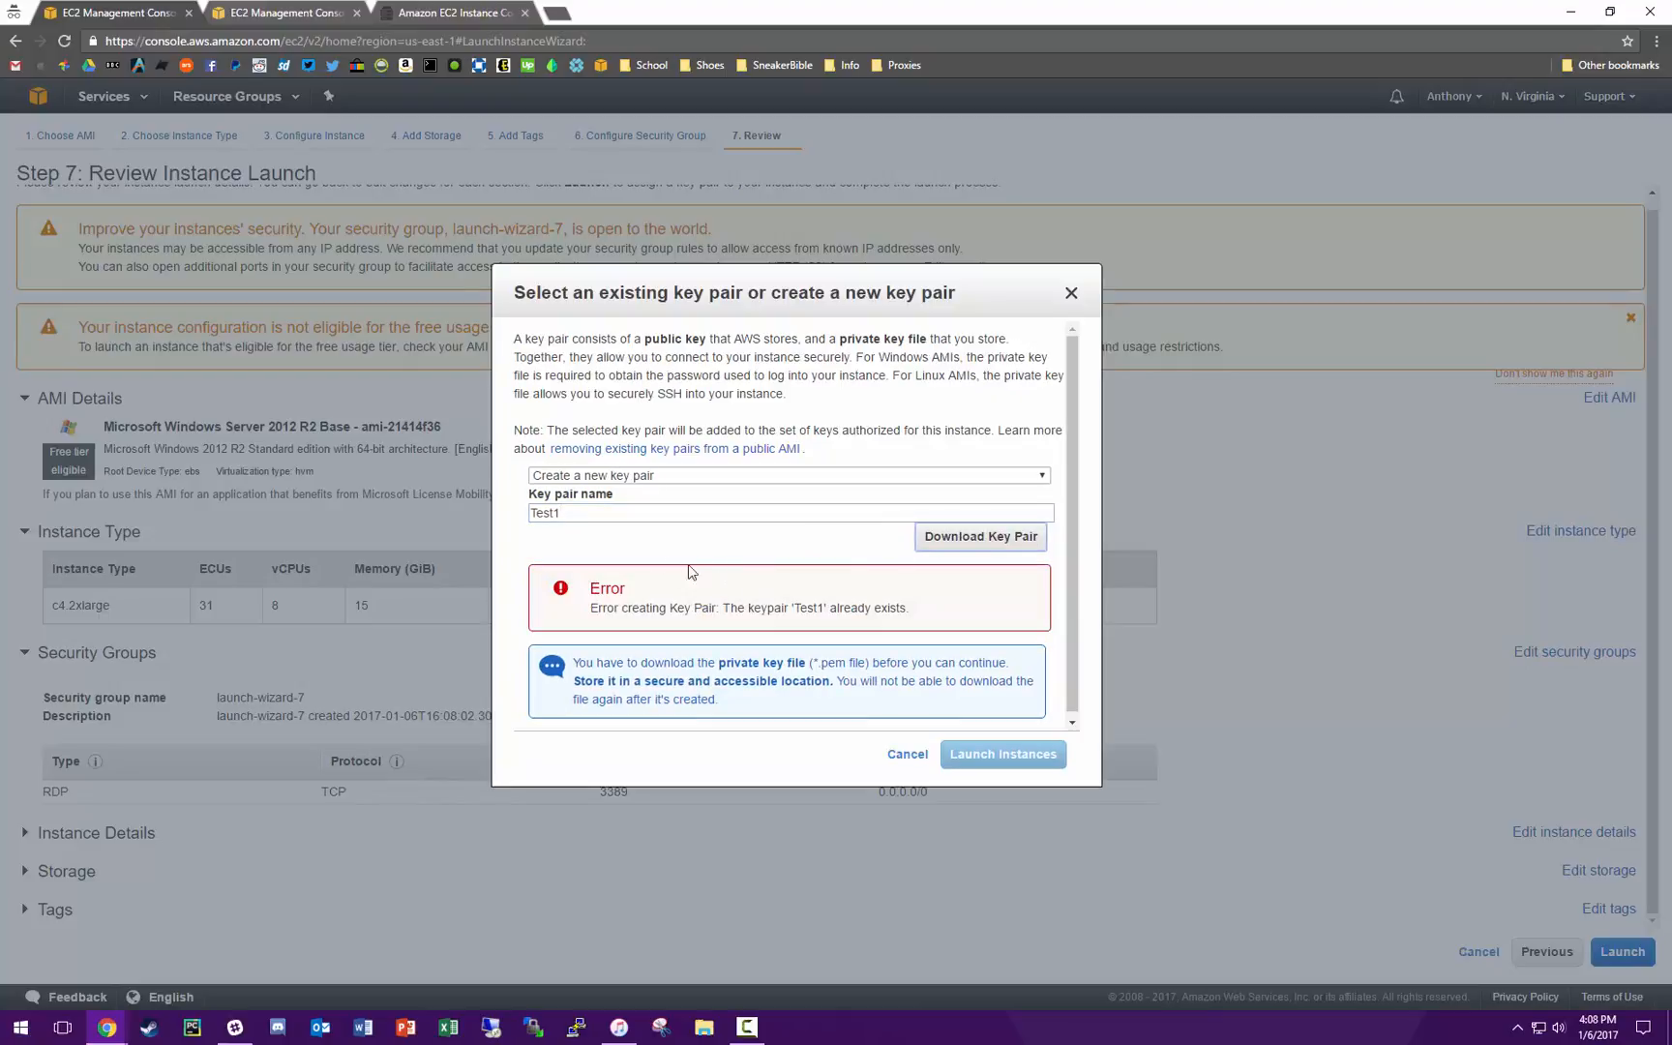
Step: Name the new key pair Test2, download its private key file, and launch the instance, finishing at the instances list
click(571, 513)
key(BackSpace)
text(2)
click(963, 538)
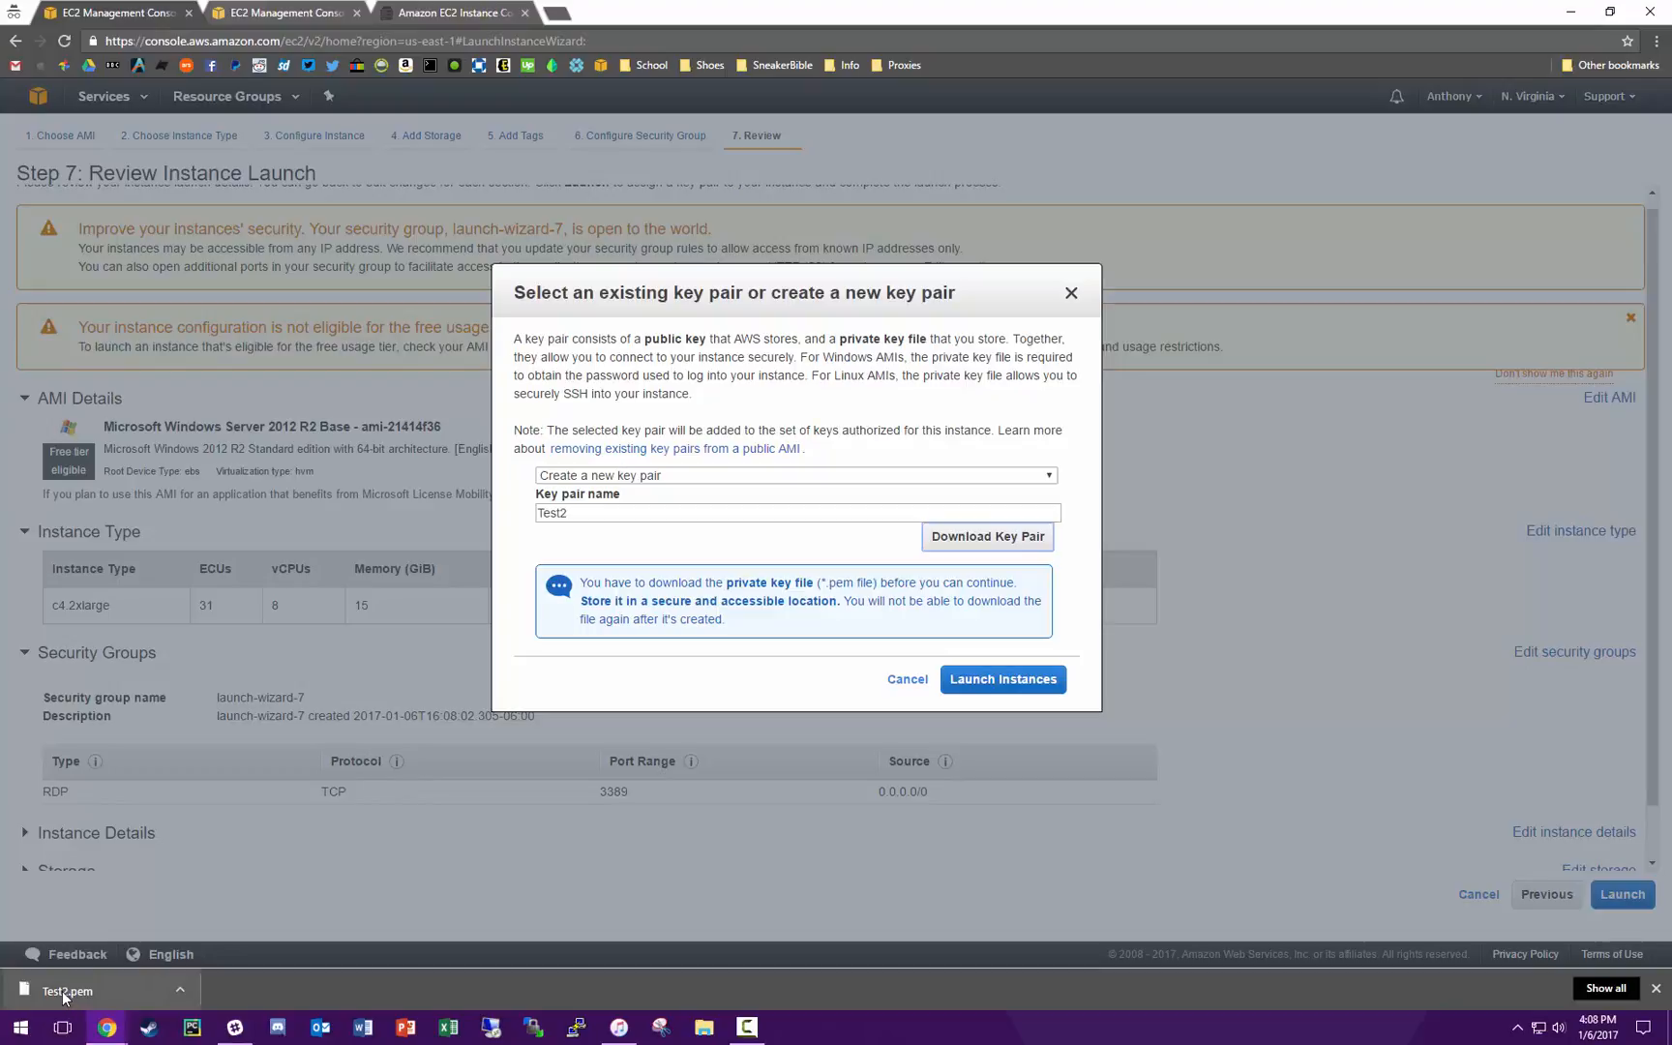
click(1031, 682)
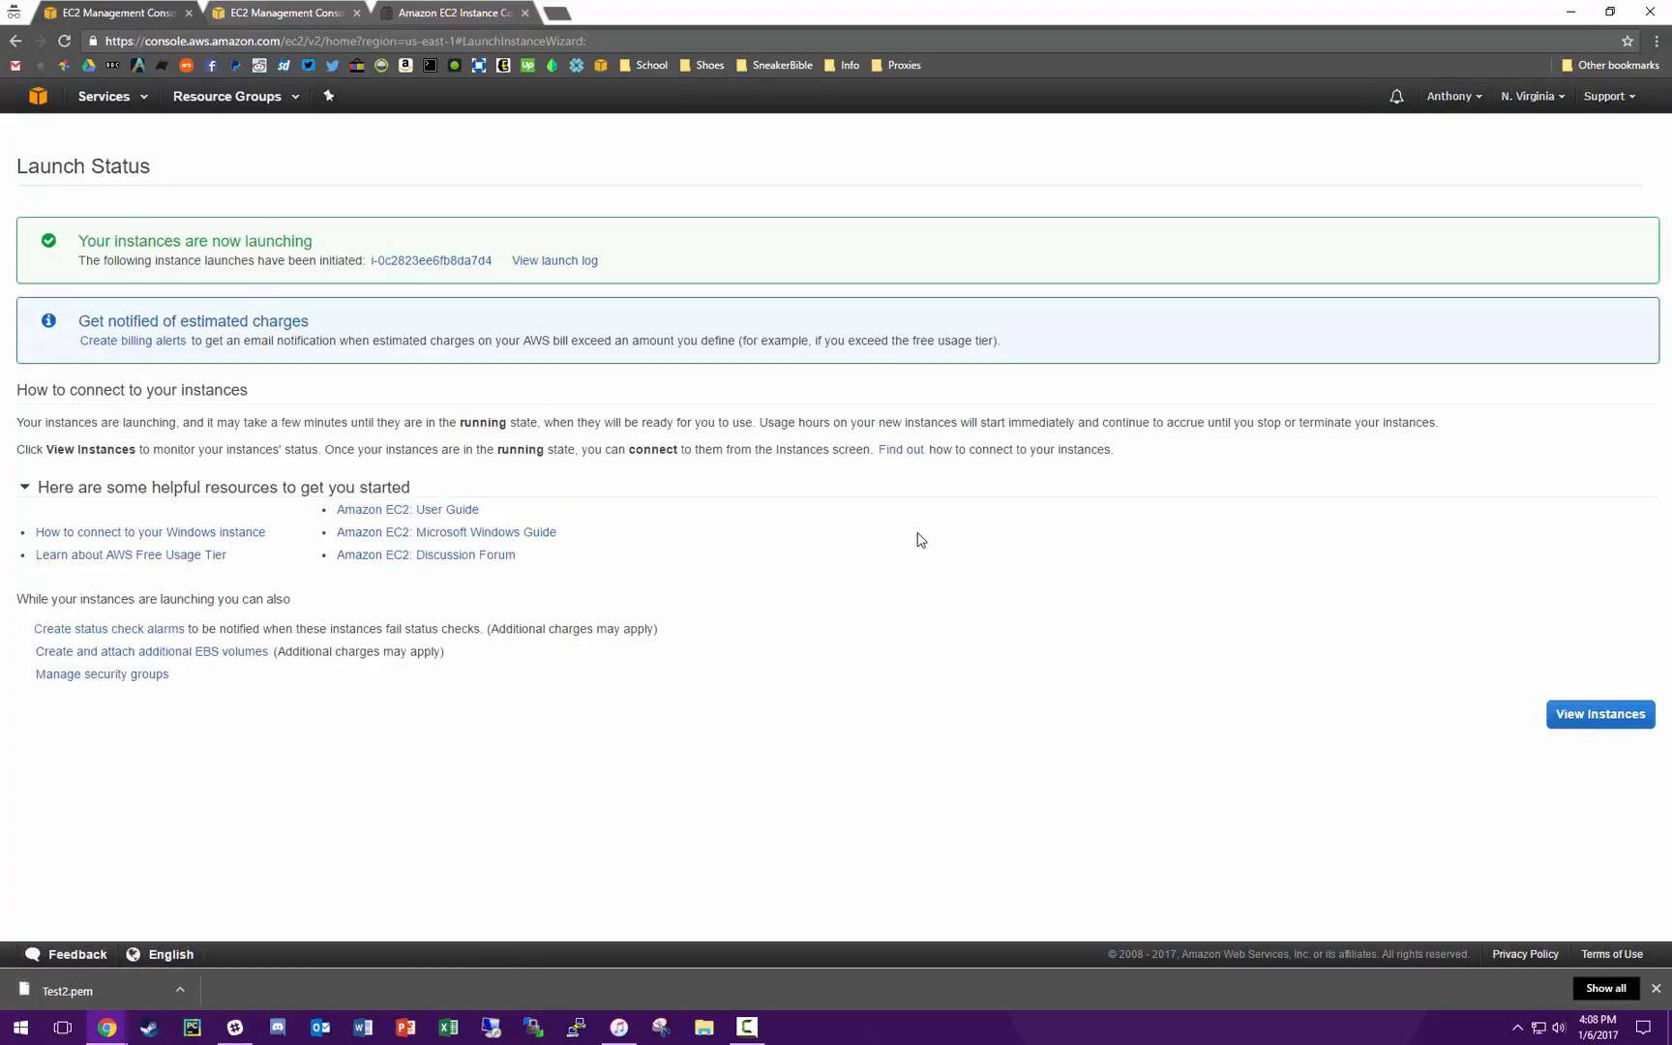
click(1586, 716)
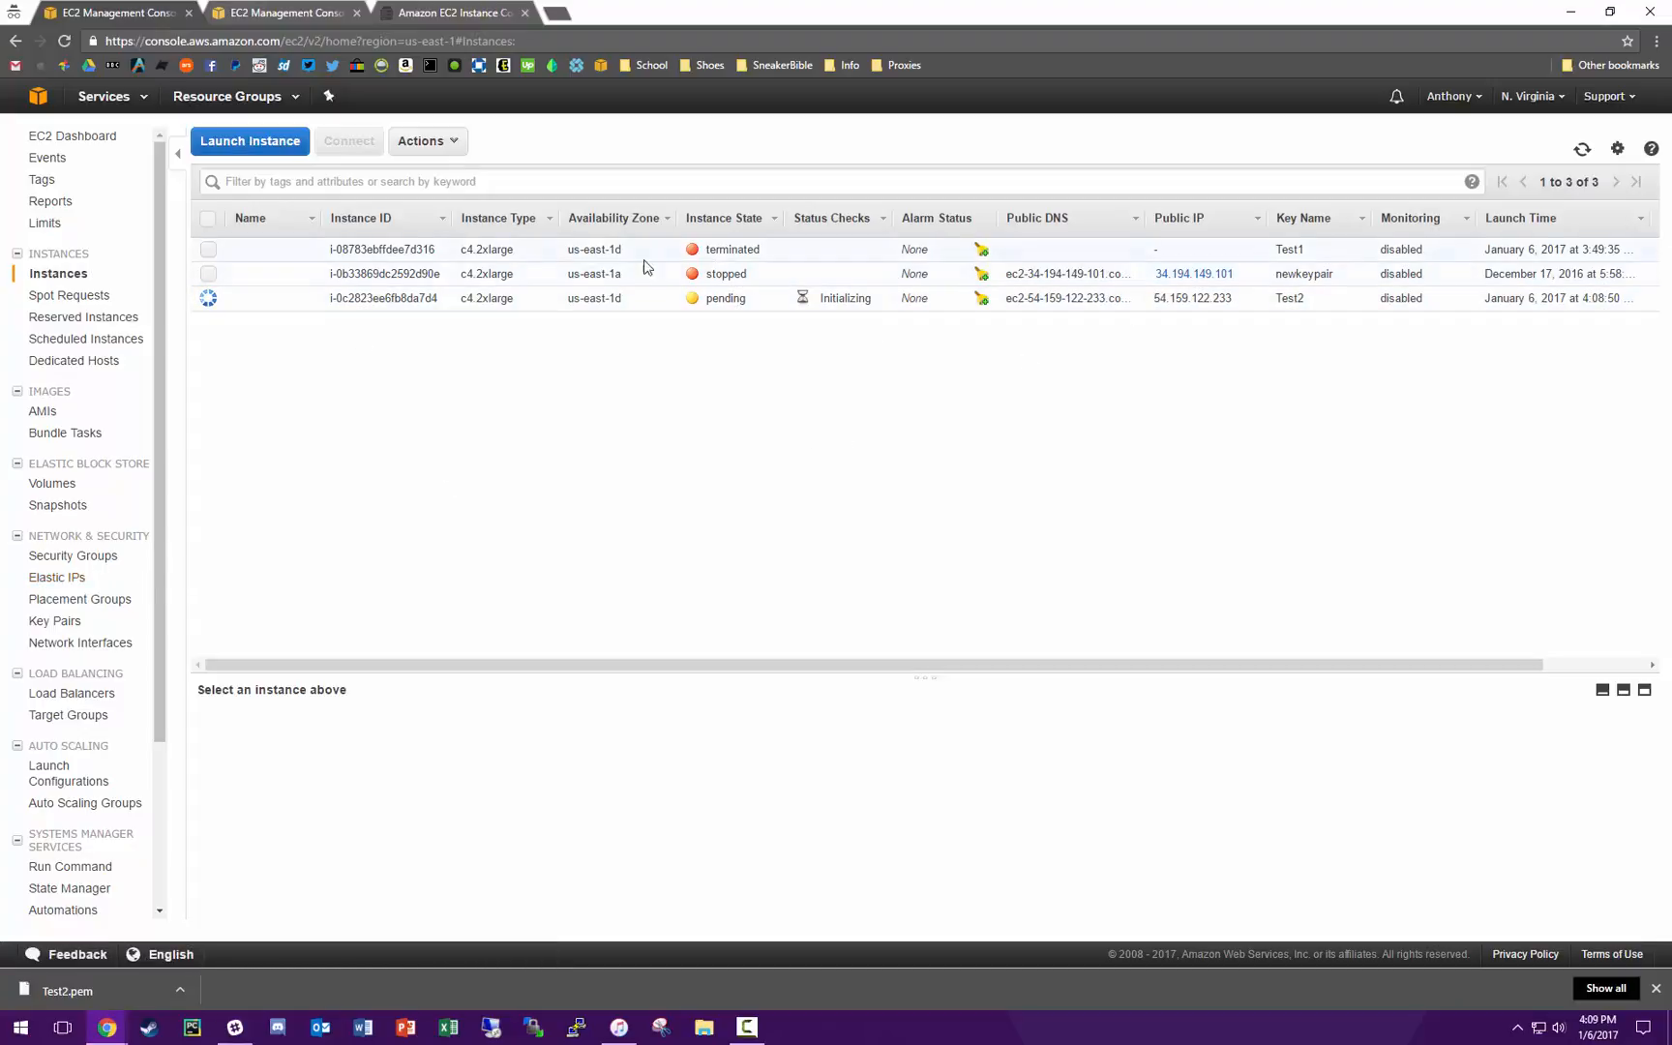
Step: Allocate a new Elastic IP address and return to the Elastic IPs list
scroll(161, 393, down, 1)
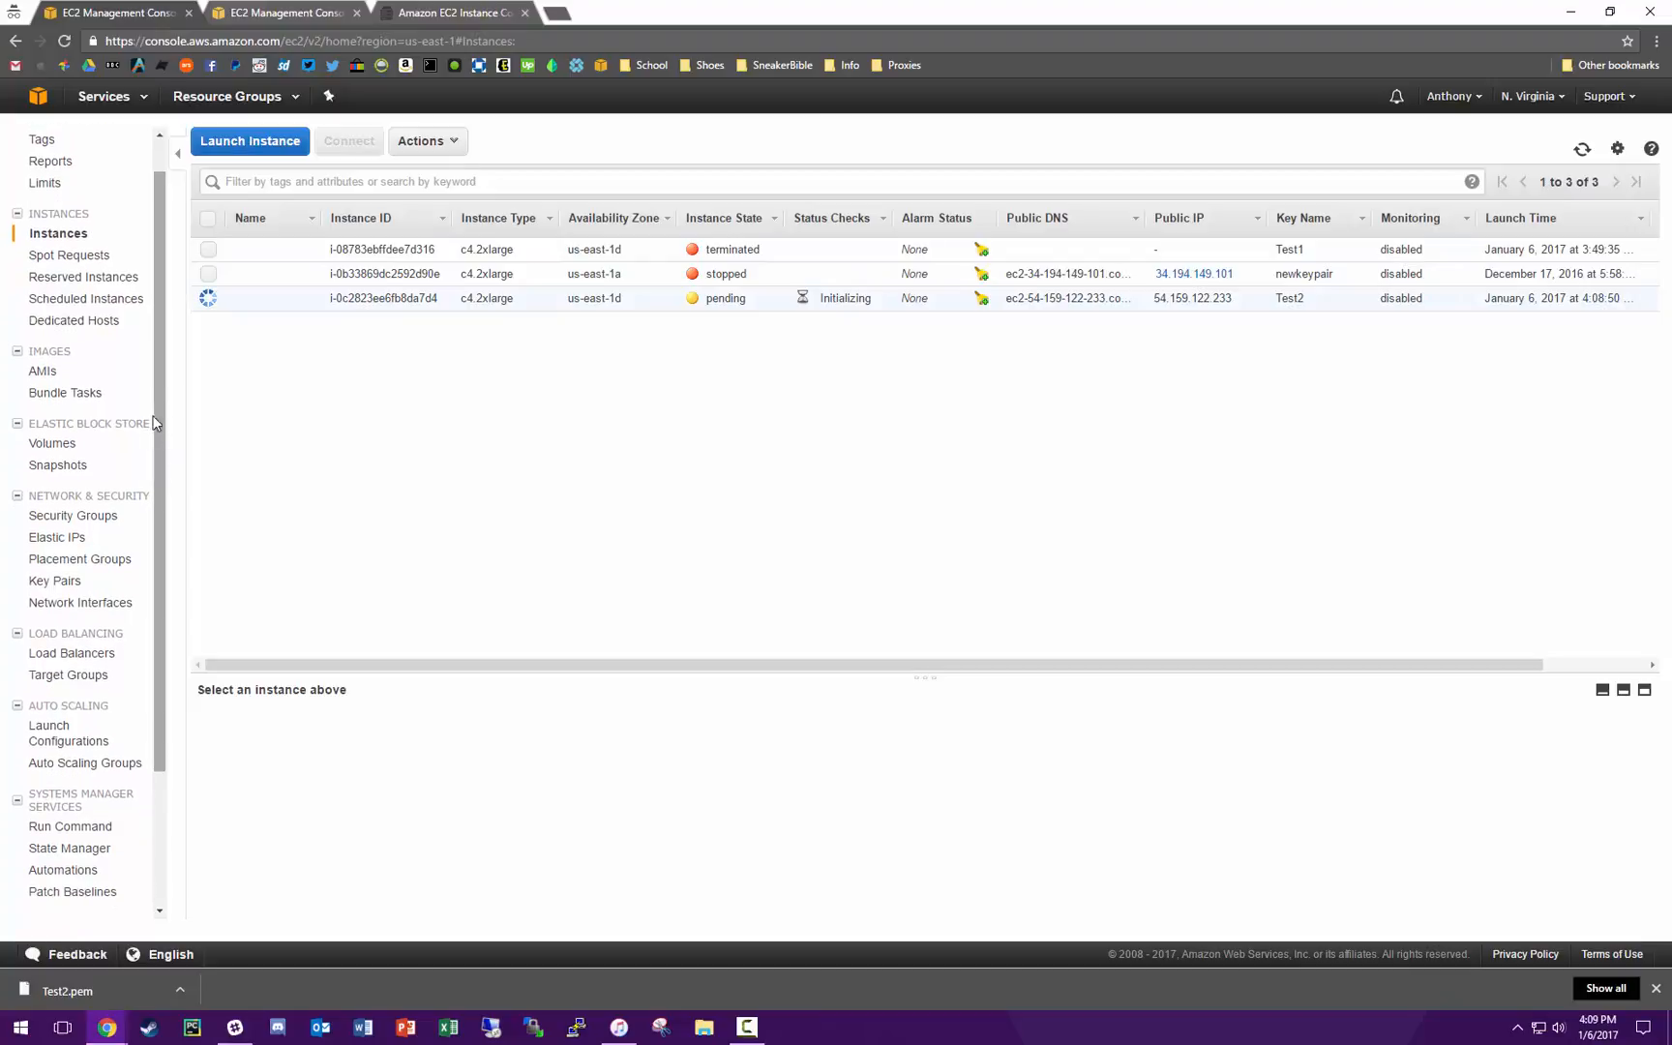
click(60, 537)
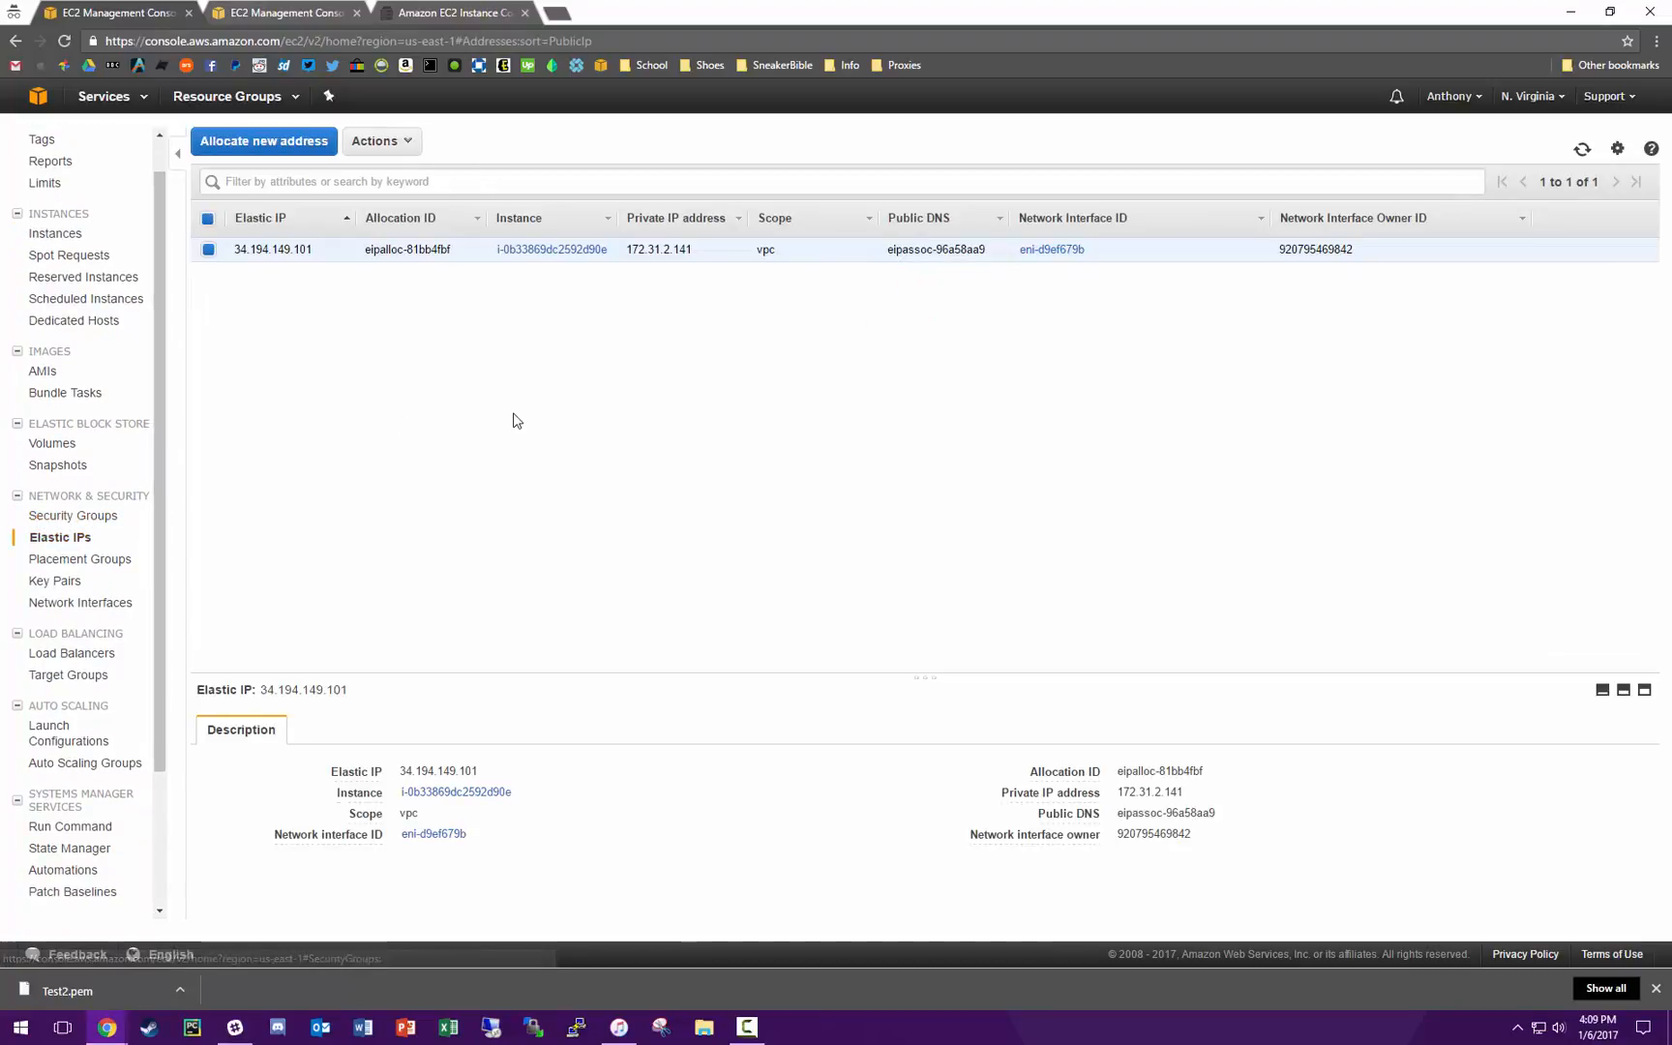
click(280, 142)
click(1095, 262)
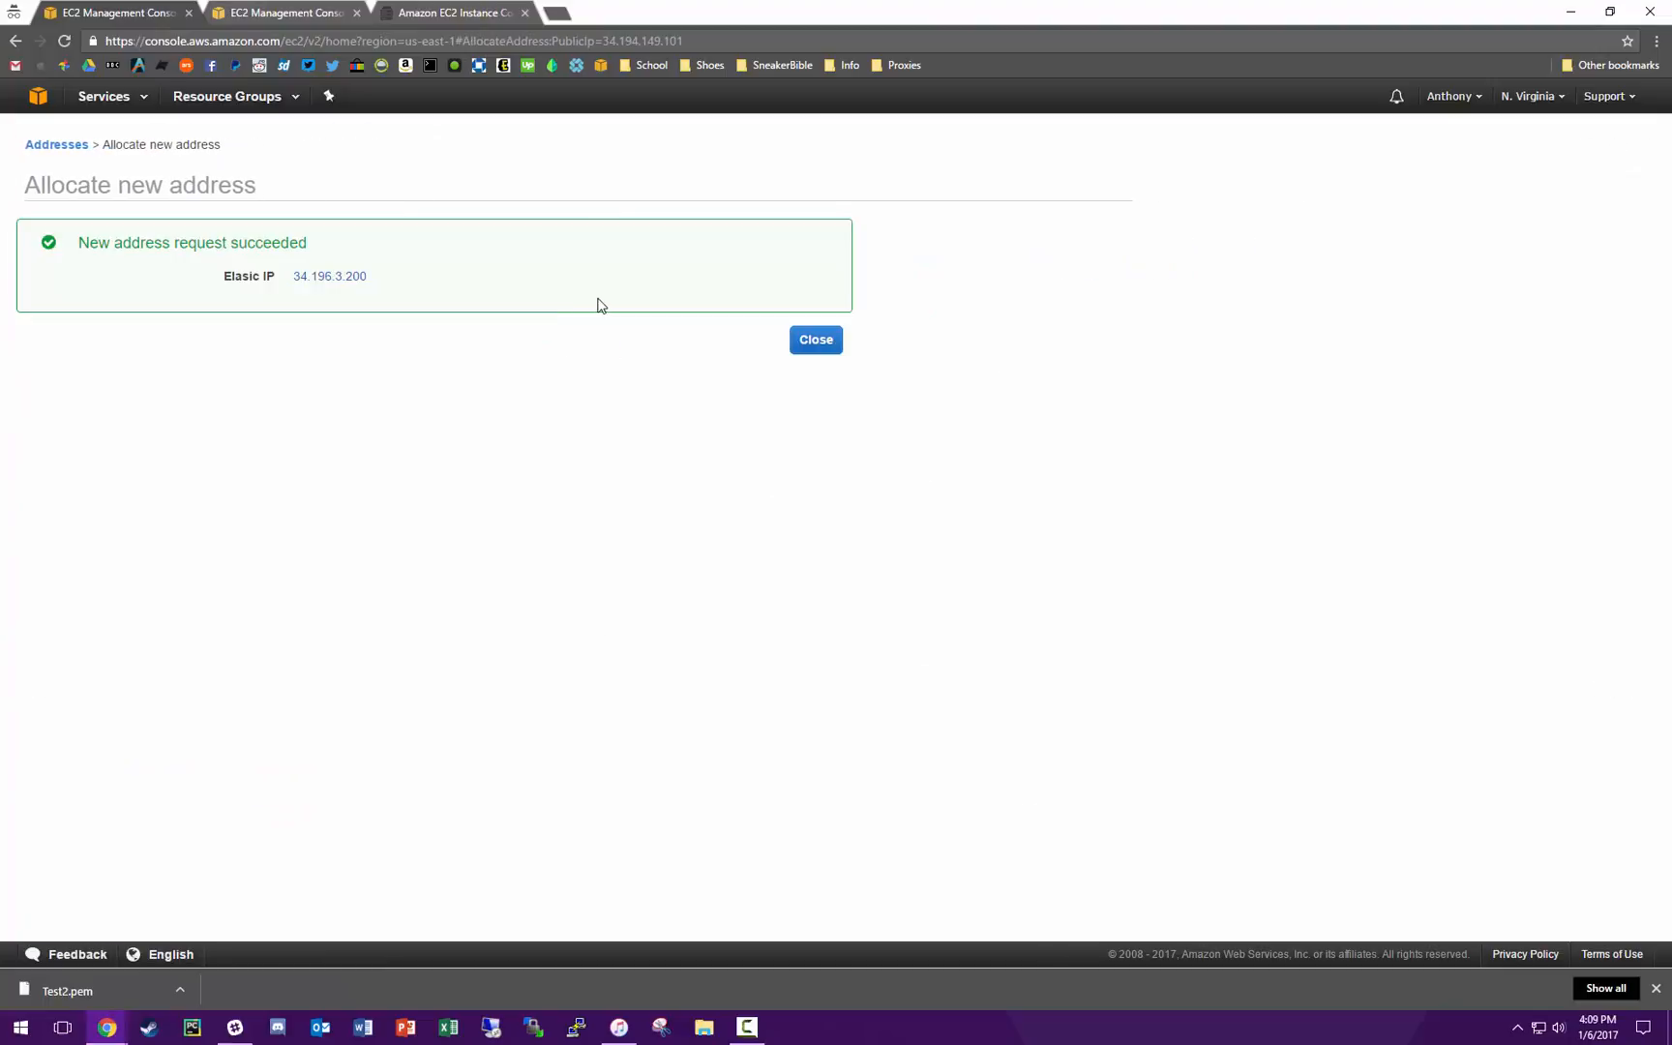
triple_click(283, 275)
click(322, 409)
click(830, 345)
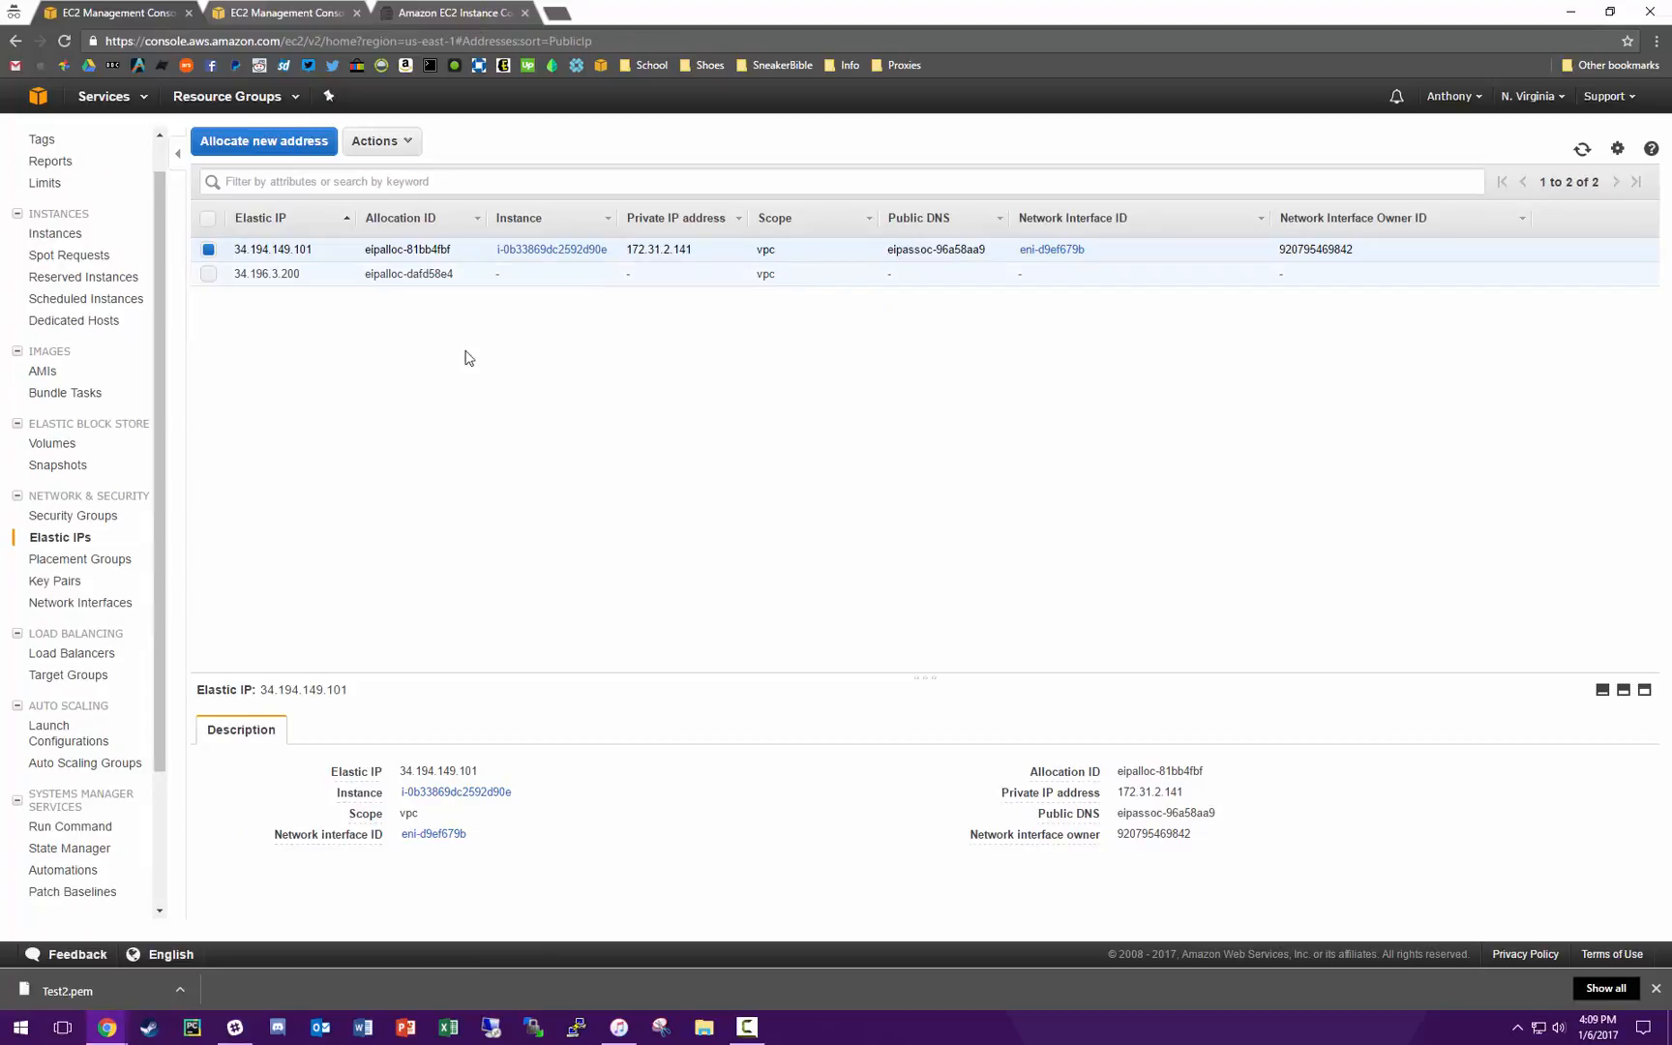
Step: Open the running instances list, select the instance using key Test2, and examine its type, state, status checks and public IP
scroll(87, 387, up, 1)
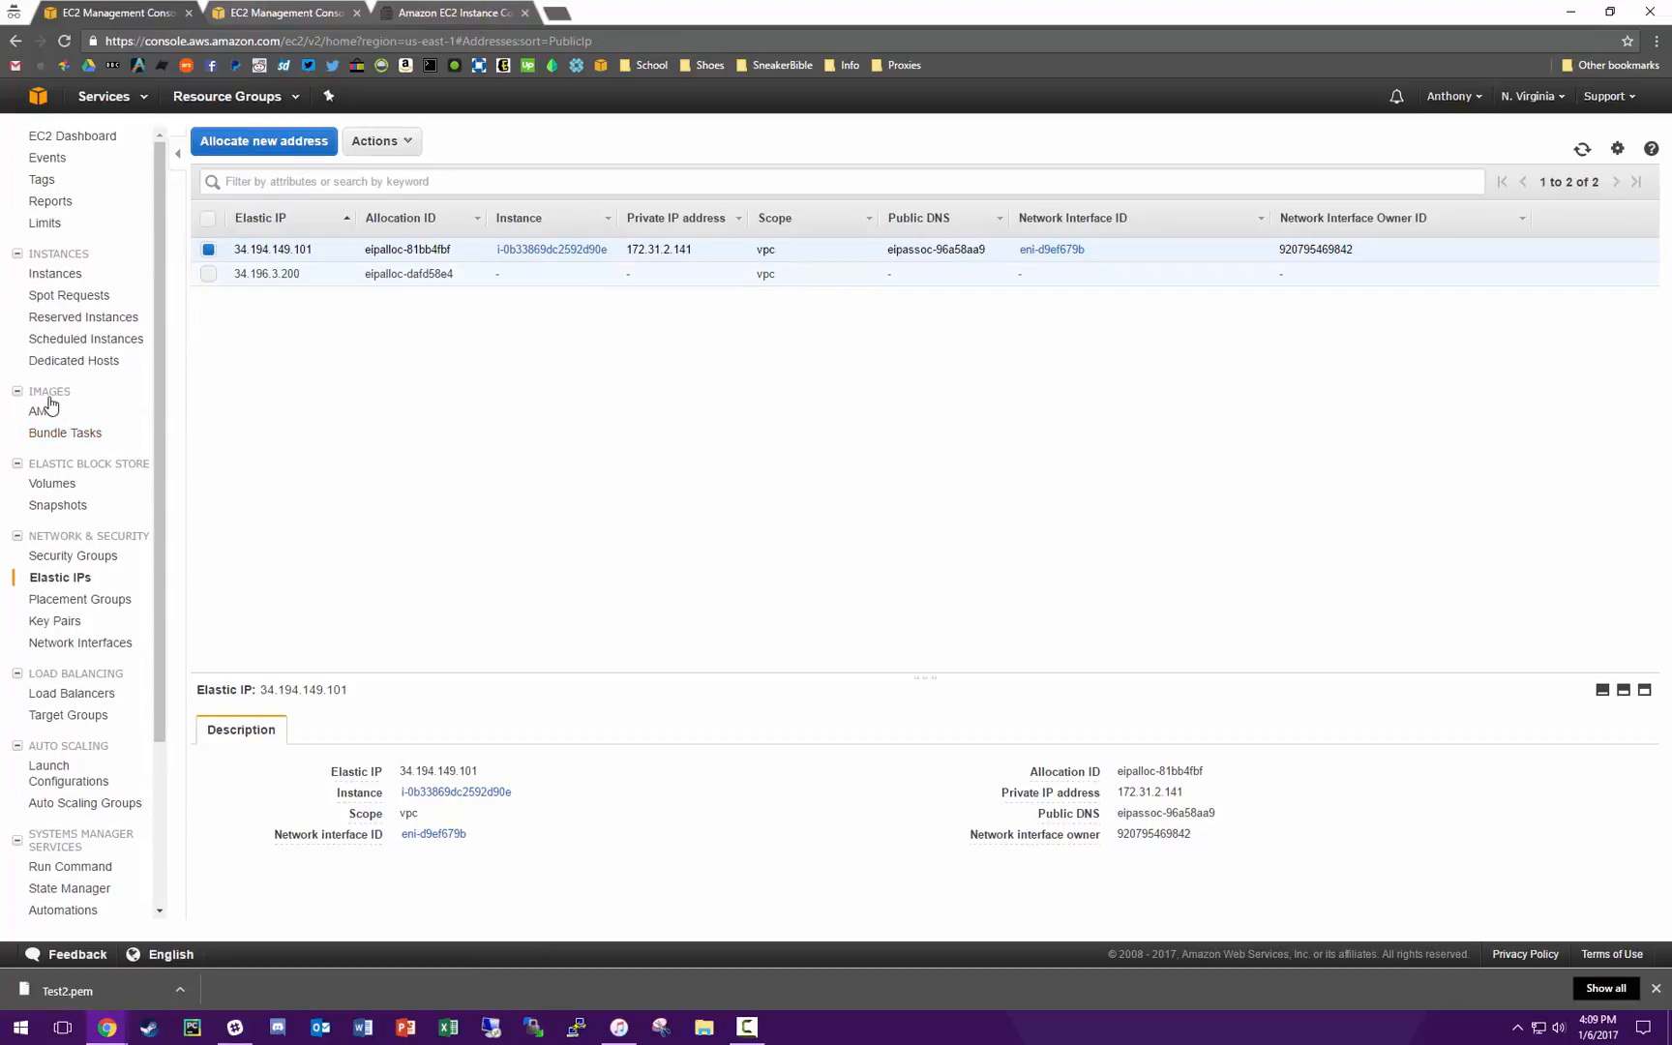
click(77, 136)
click(402, 195)
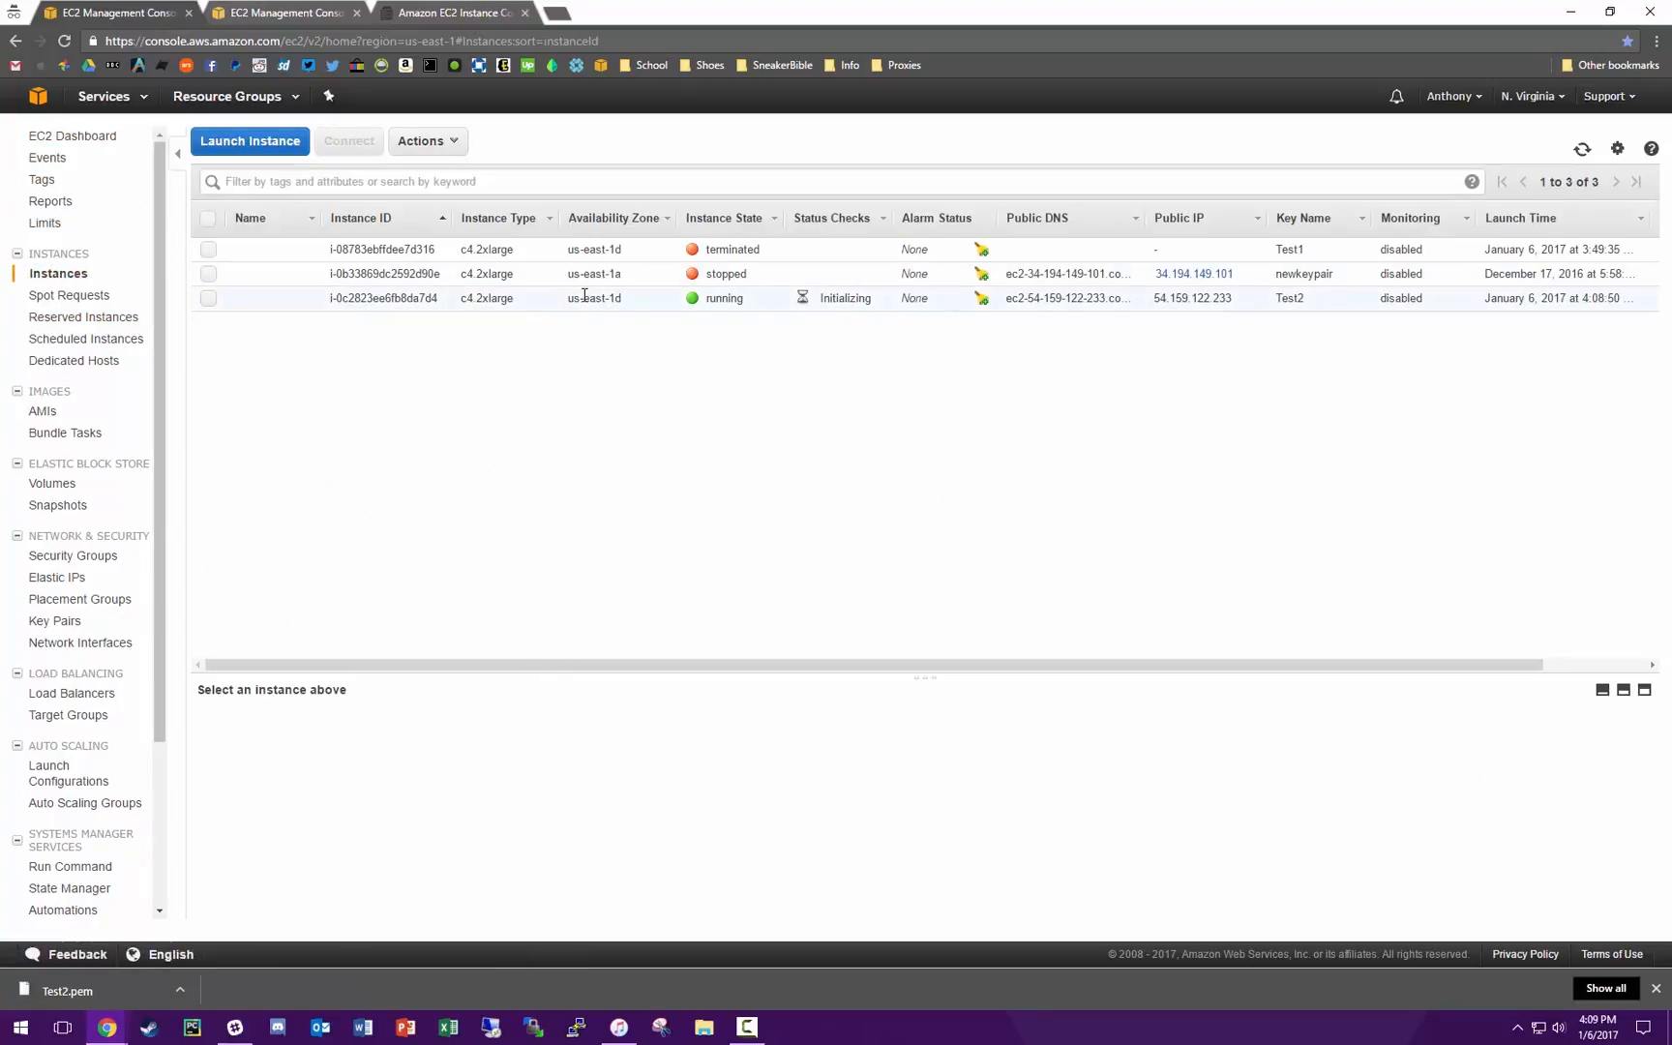
click(799, 306)
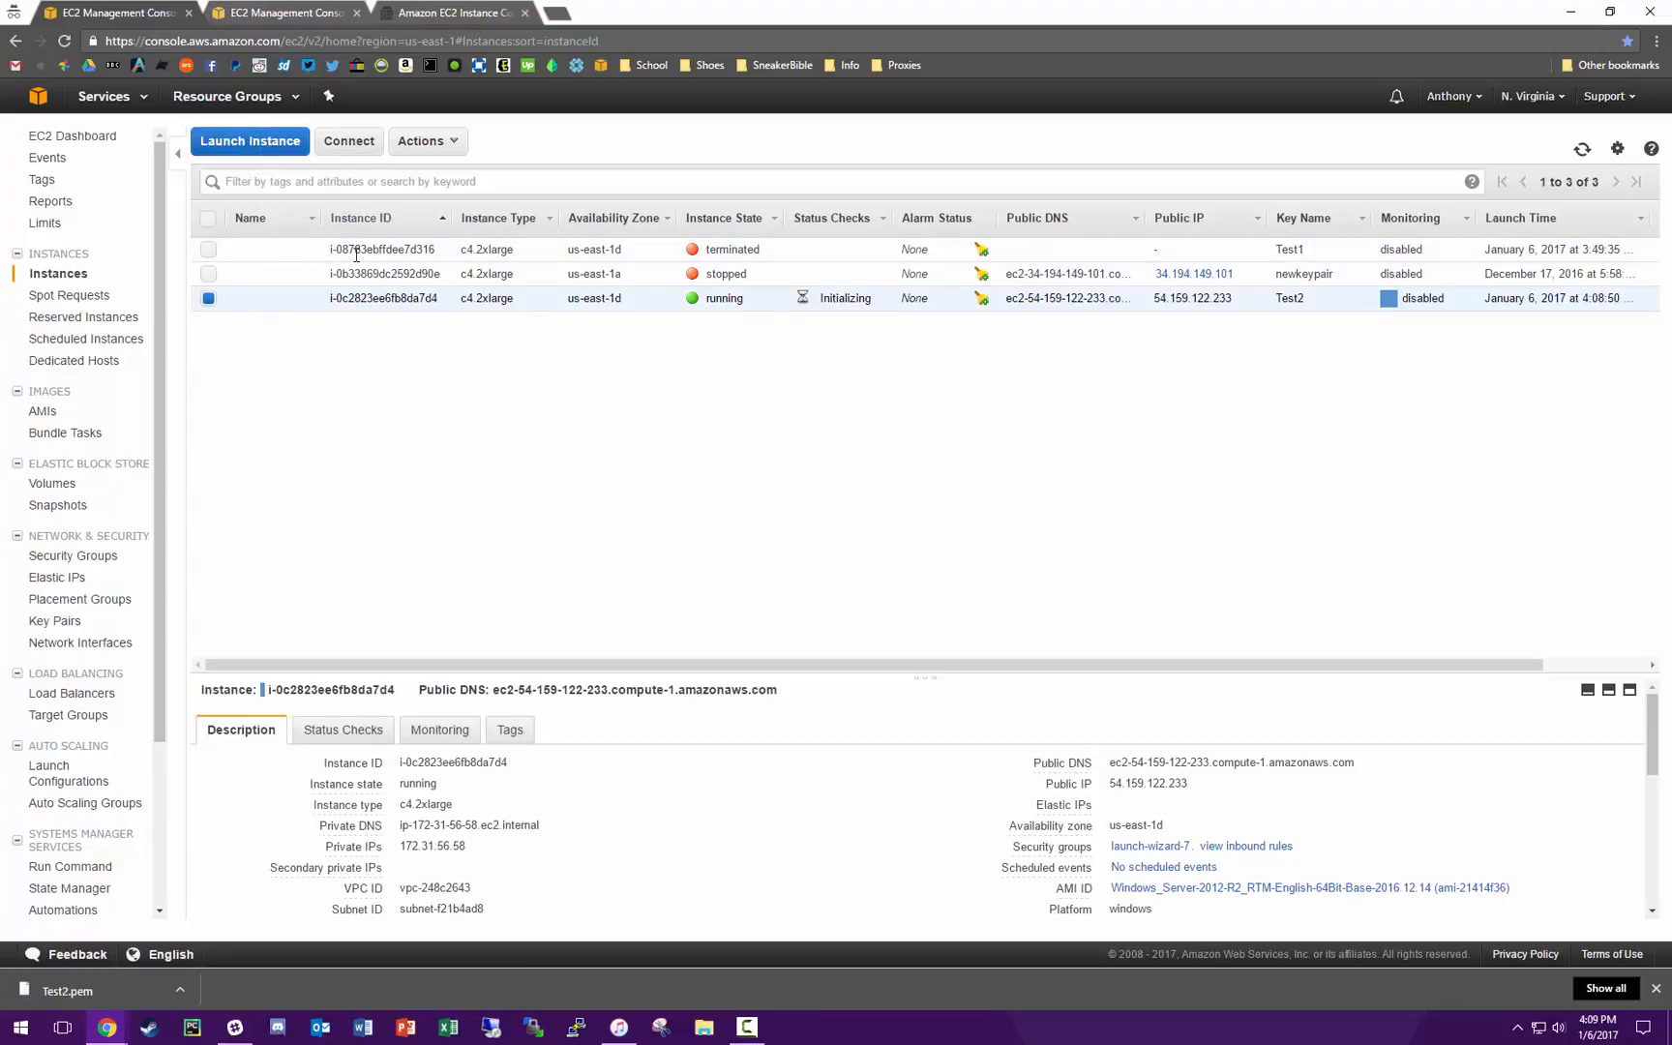
drag(558, 298, 865, 421)
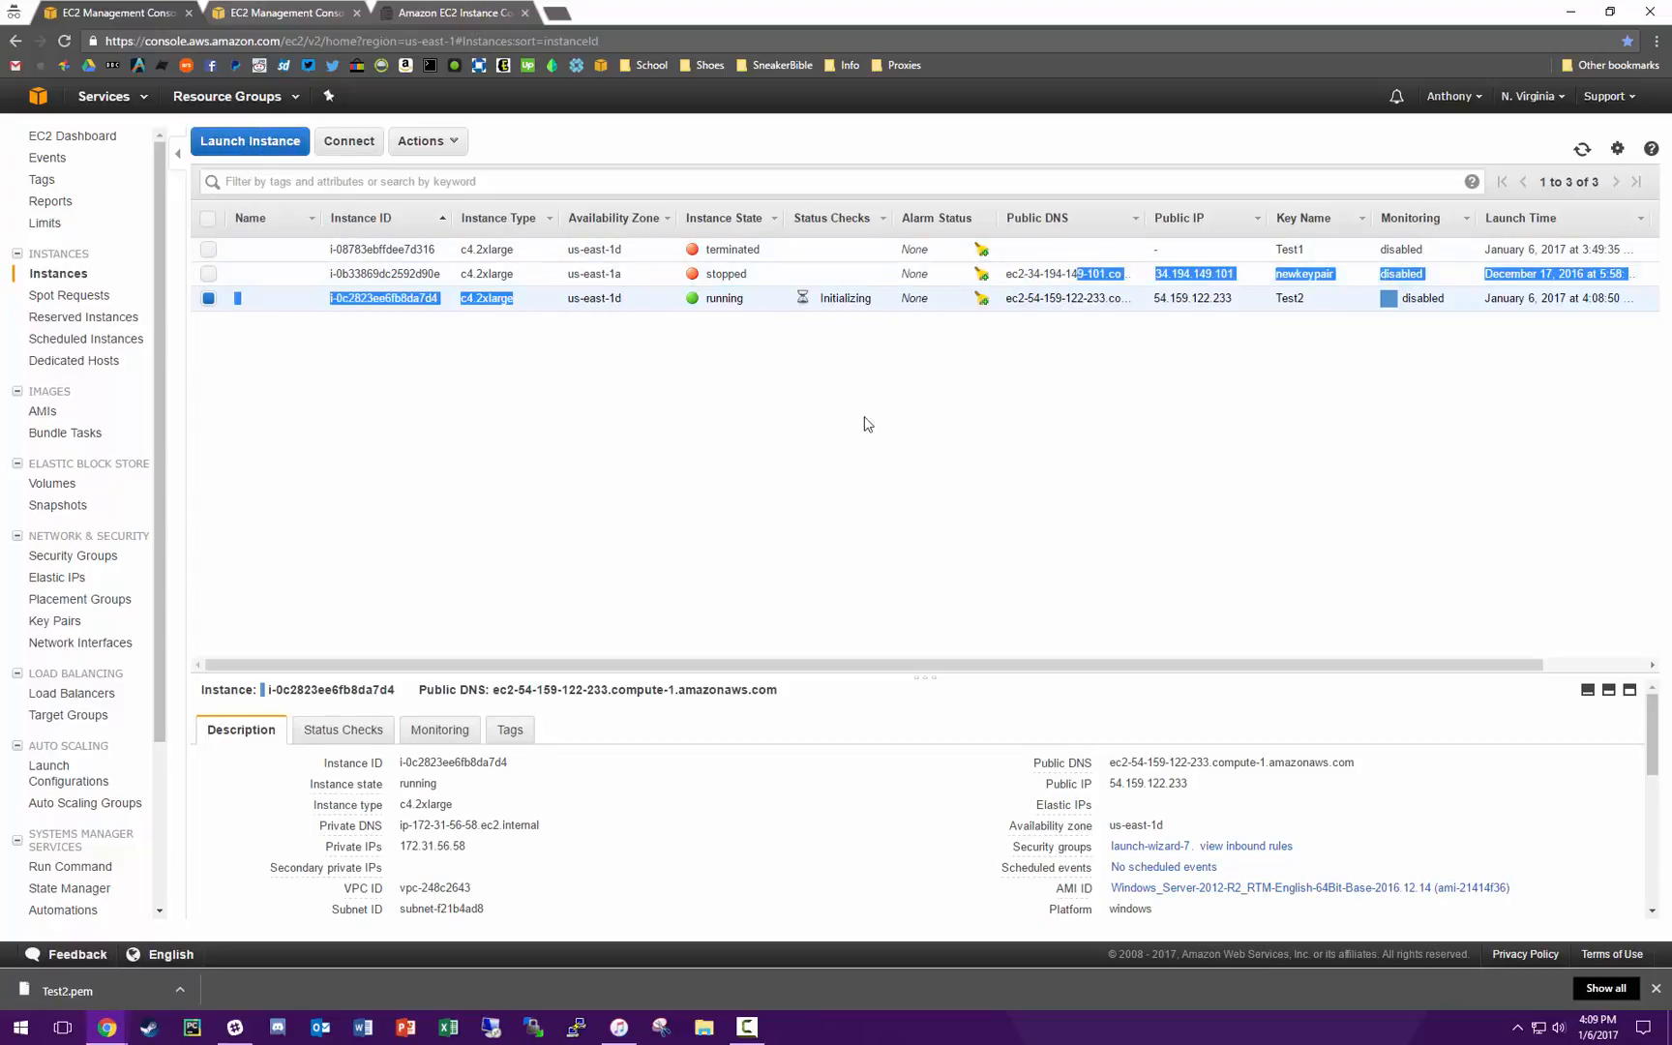
click(861, 418)
drag(448, 301, 851, 303)
click(857, 307)
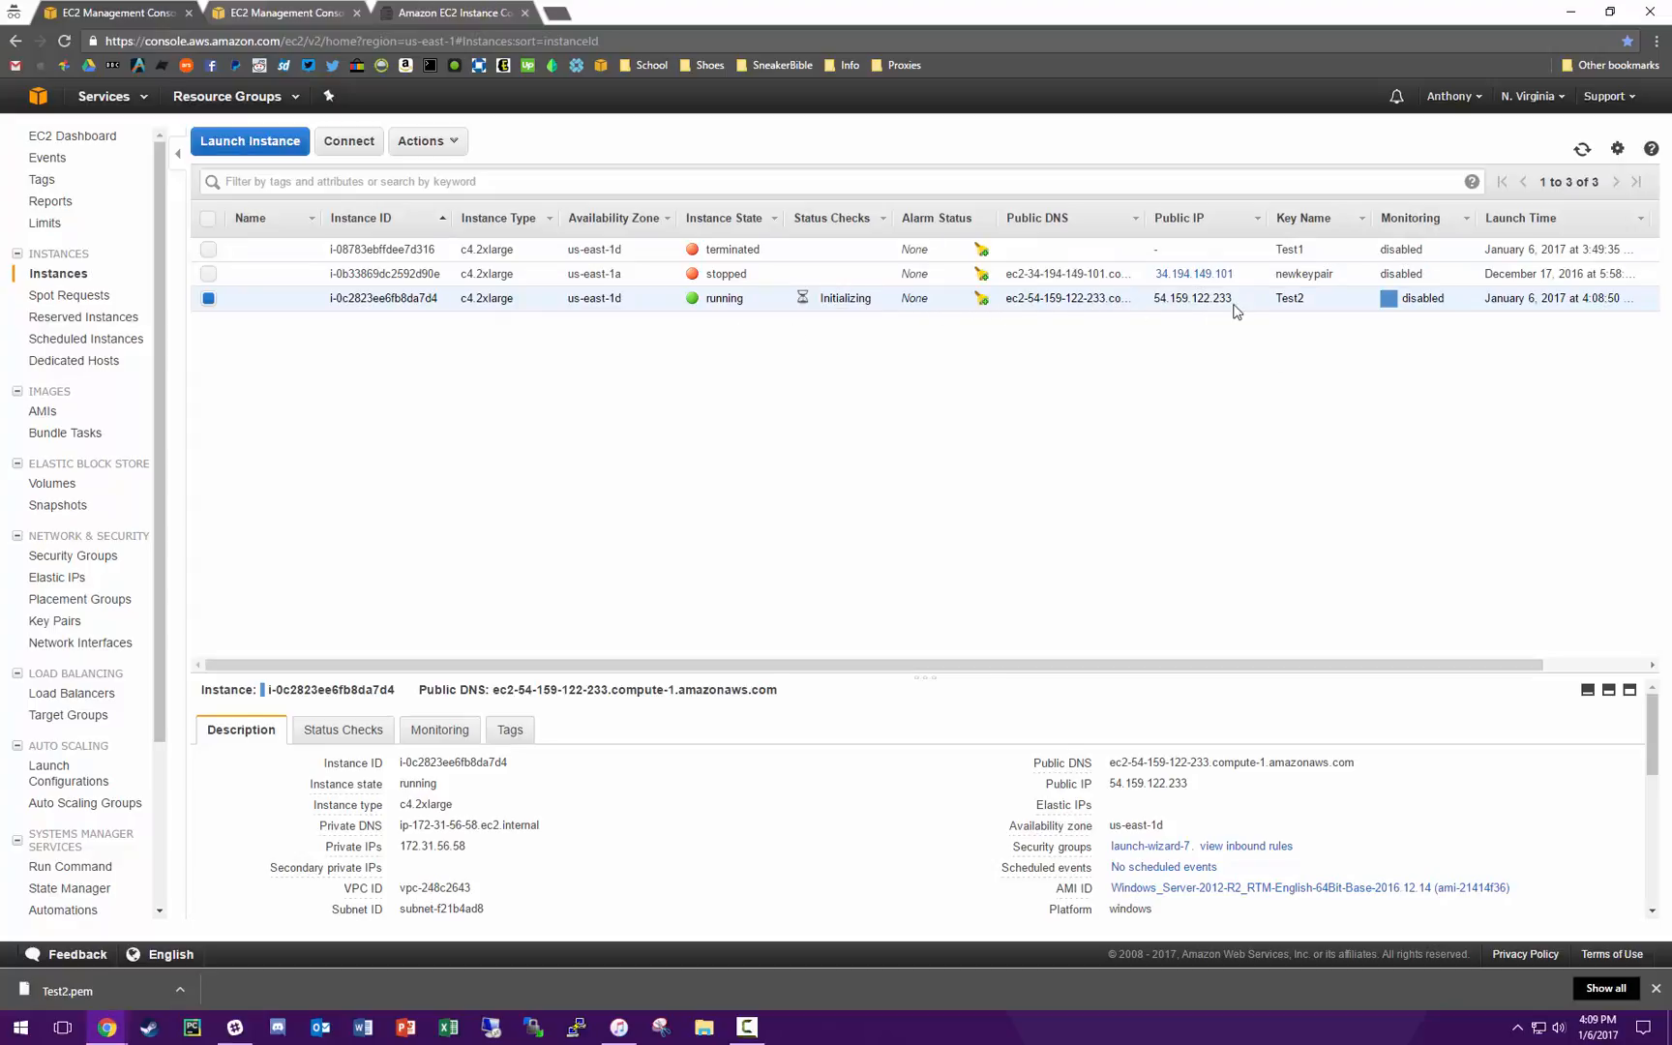
mouse_move(1222, 297)
mouse_down()
mouse_move(1153, 298)
mouse_move(1249, 293)
mouse_up()
click(1172, 349)
click(1224, 346)
Step: Check the networking actions of the Test2 instance for Elastic IP options, and look at the allocated Elastic IPs
click(207, 300)
click(209, 298)
click(430, 143)
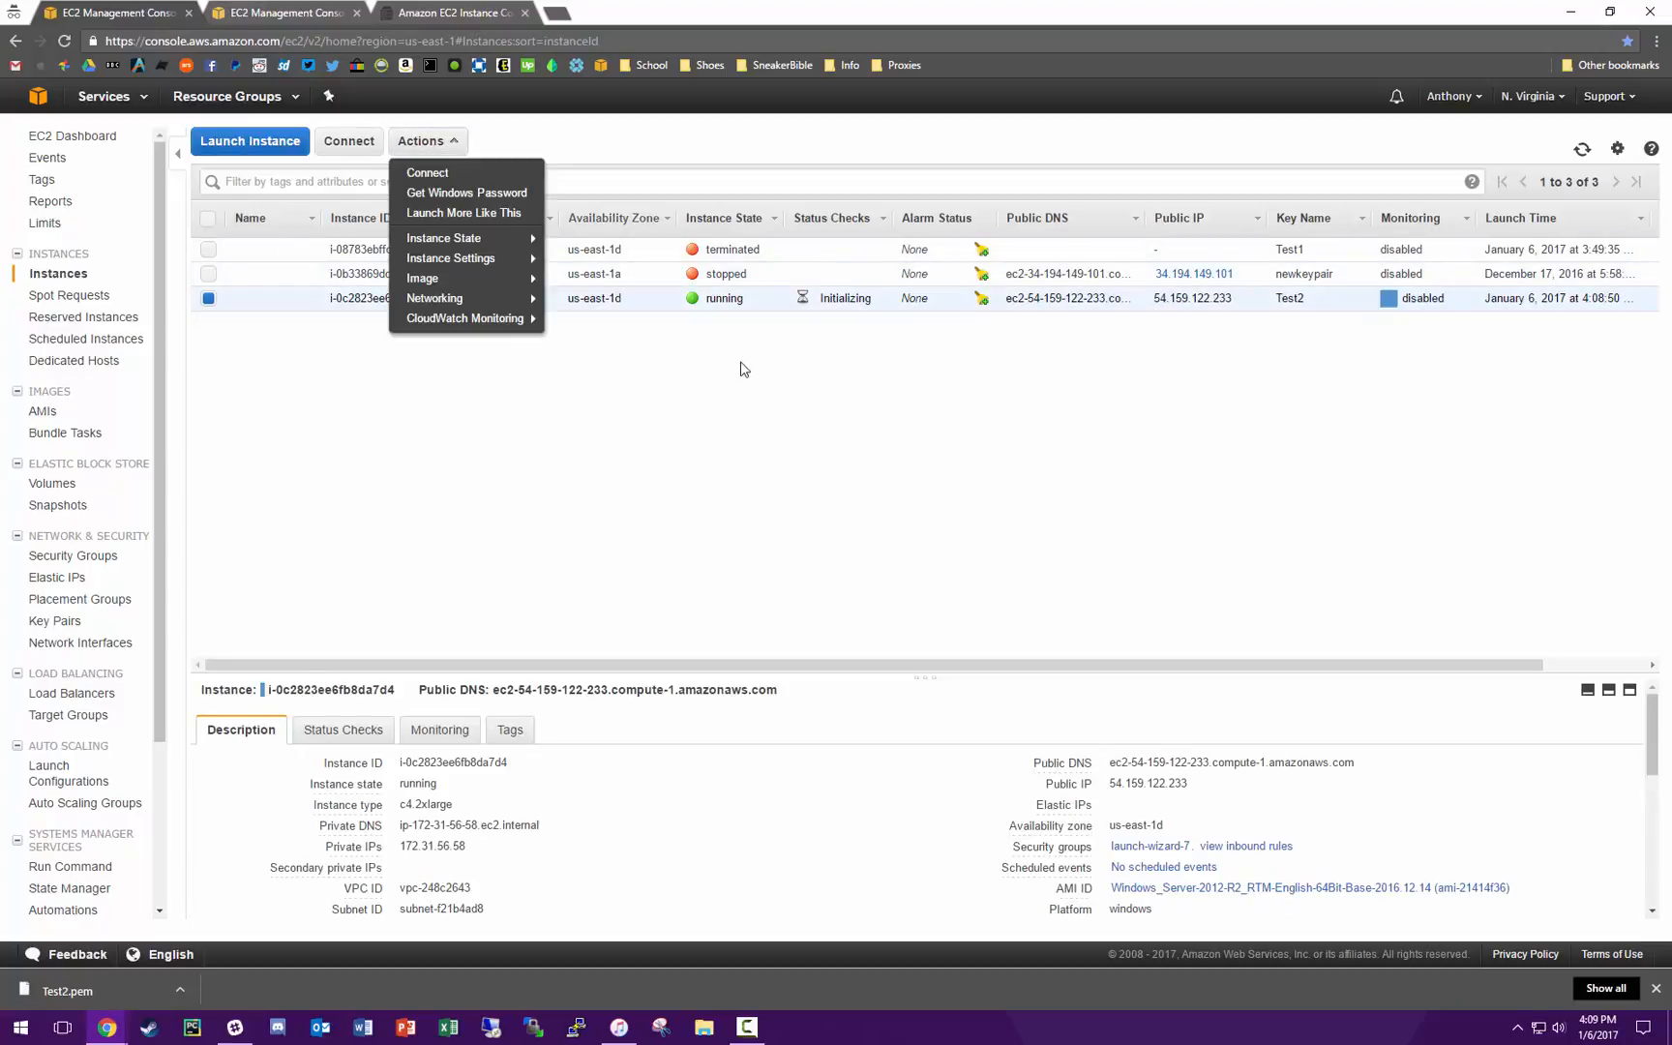
mouse_move(505, 303)
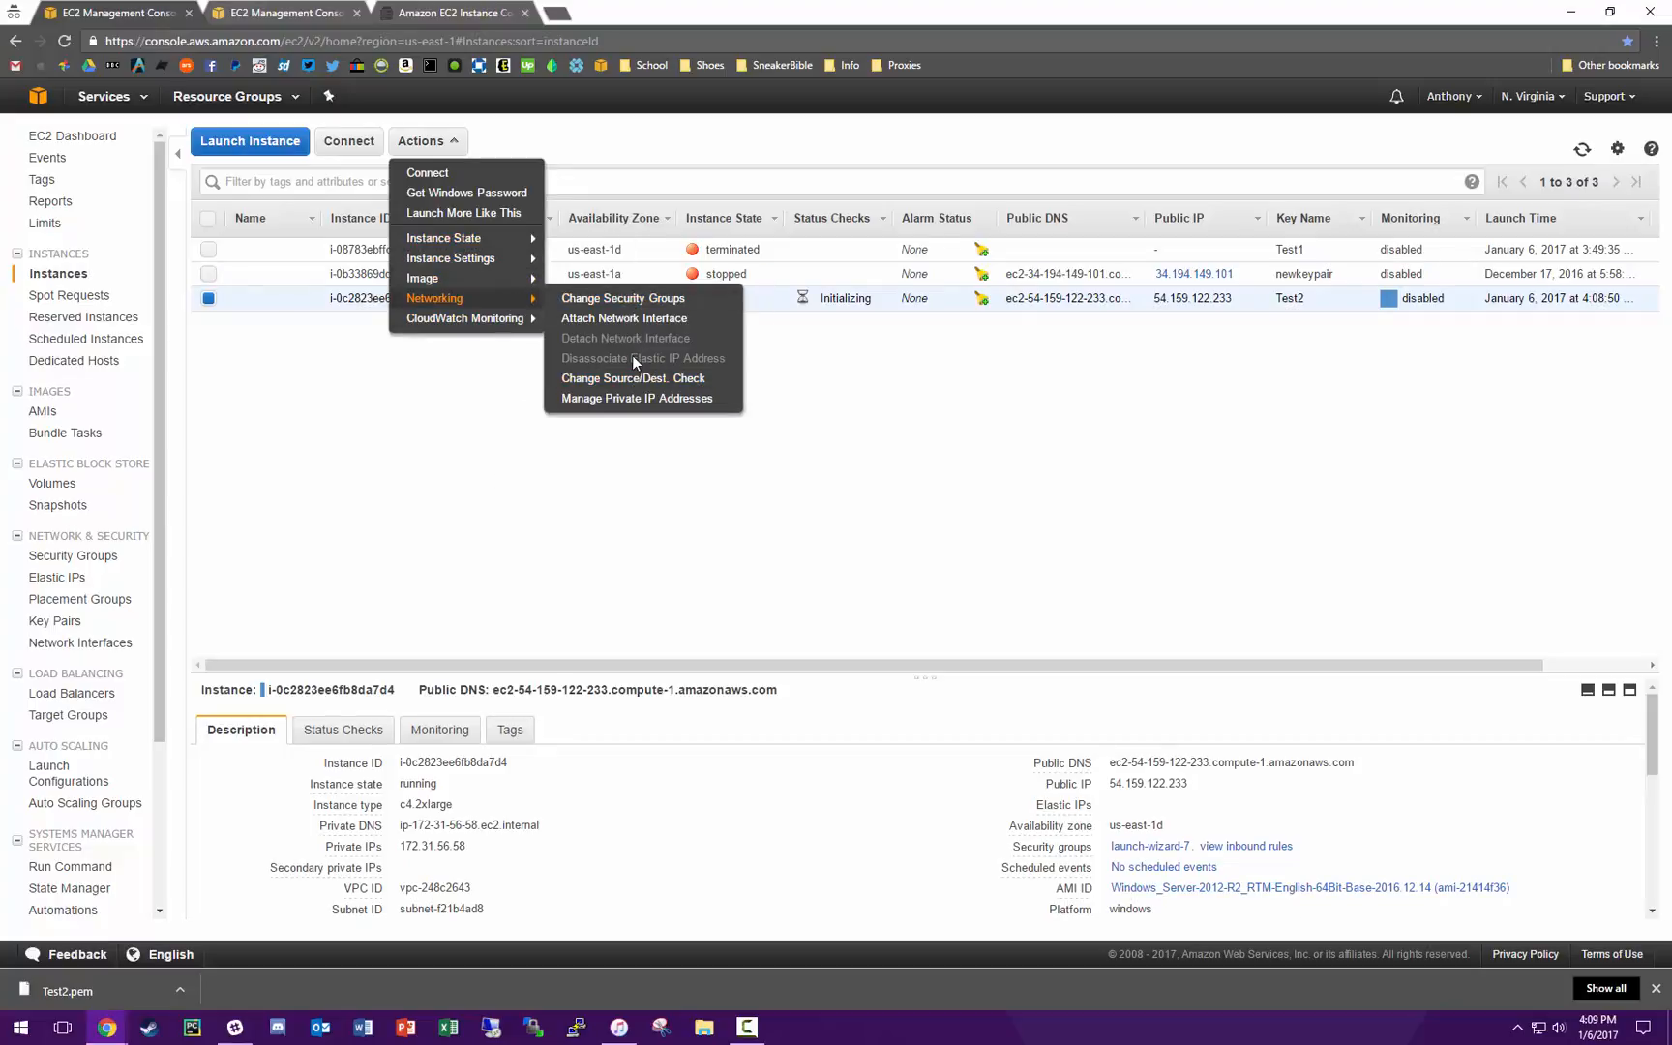
click(941, 506)
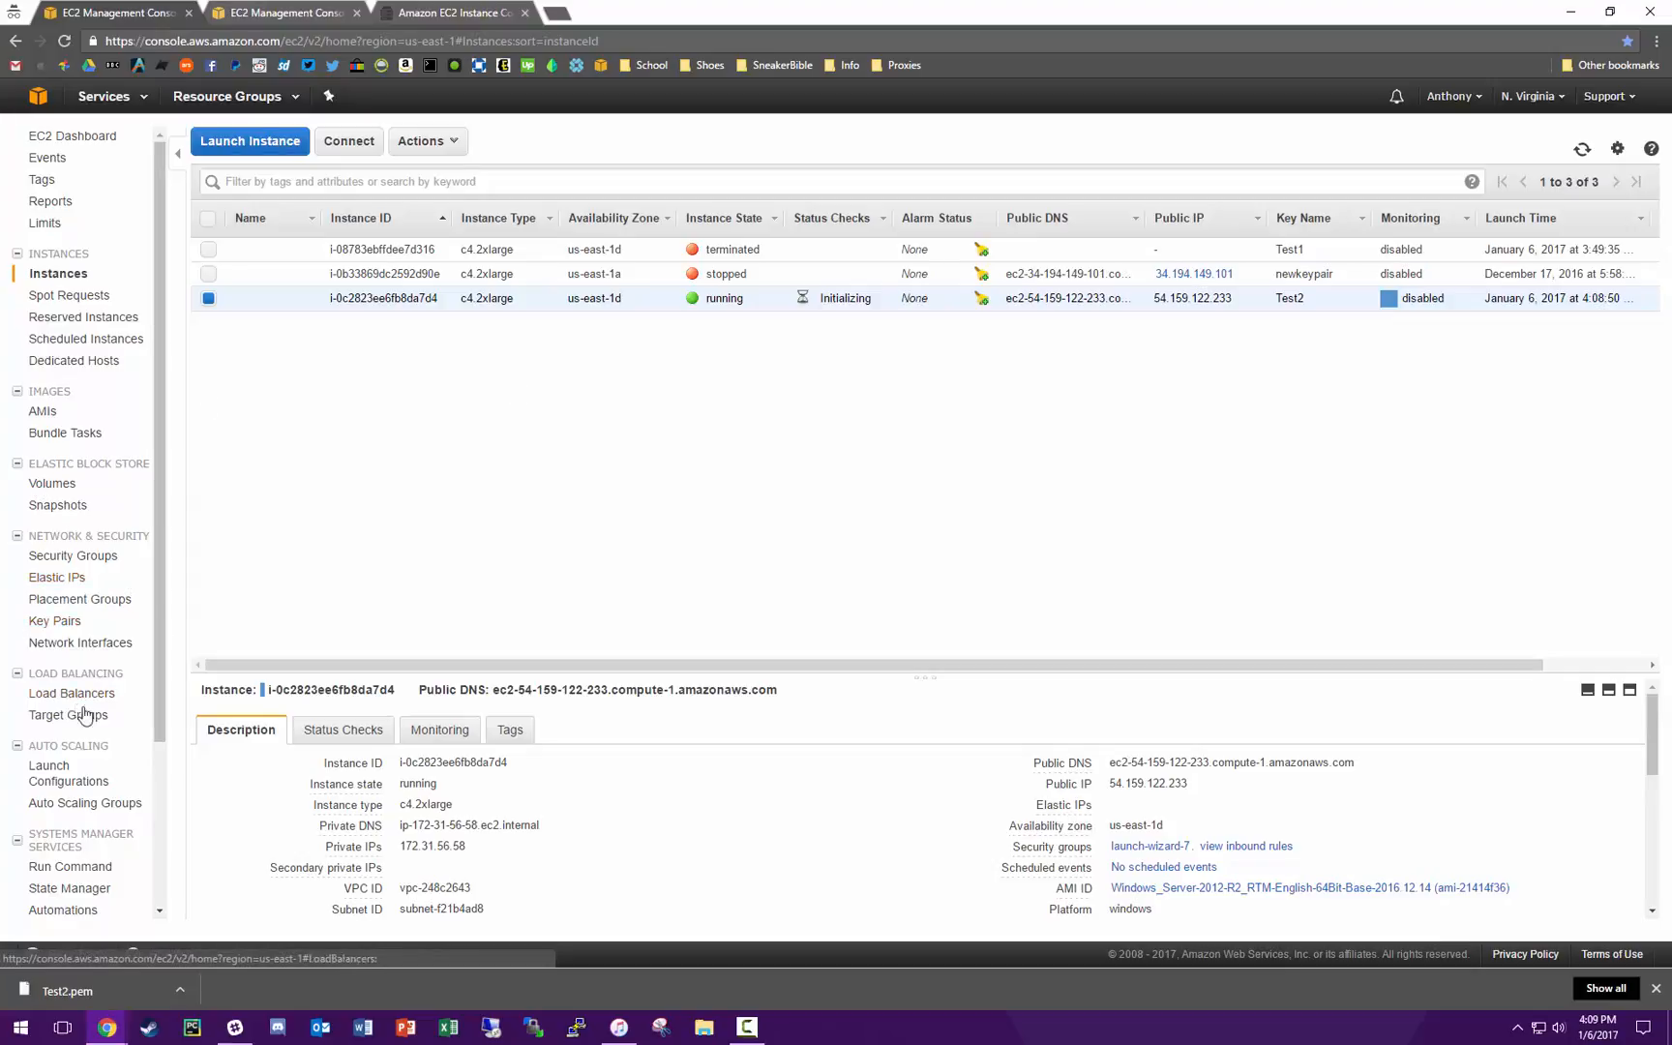
click(68, 577)
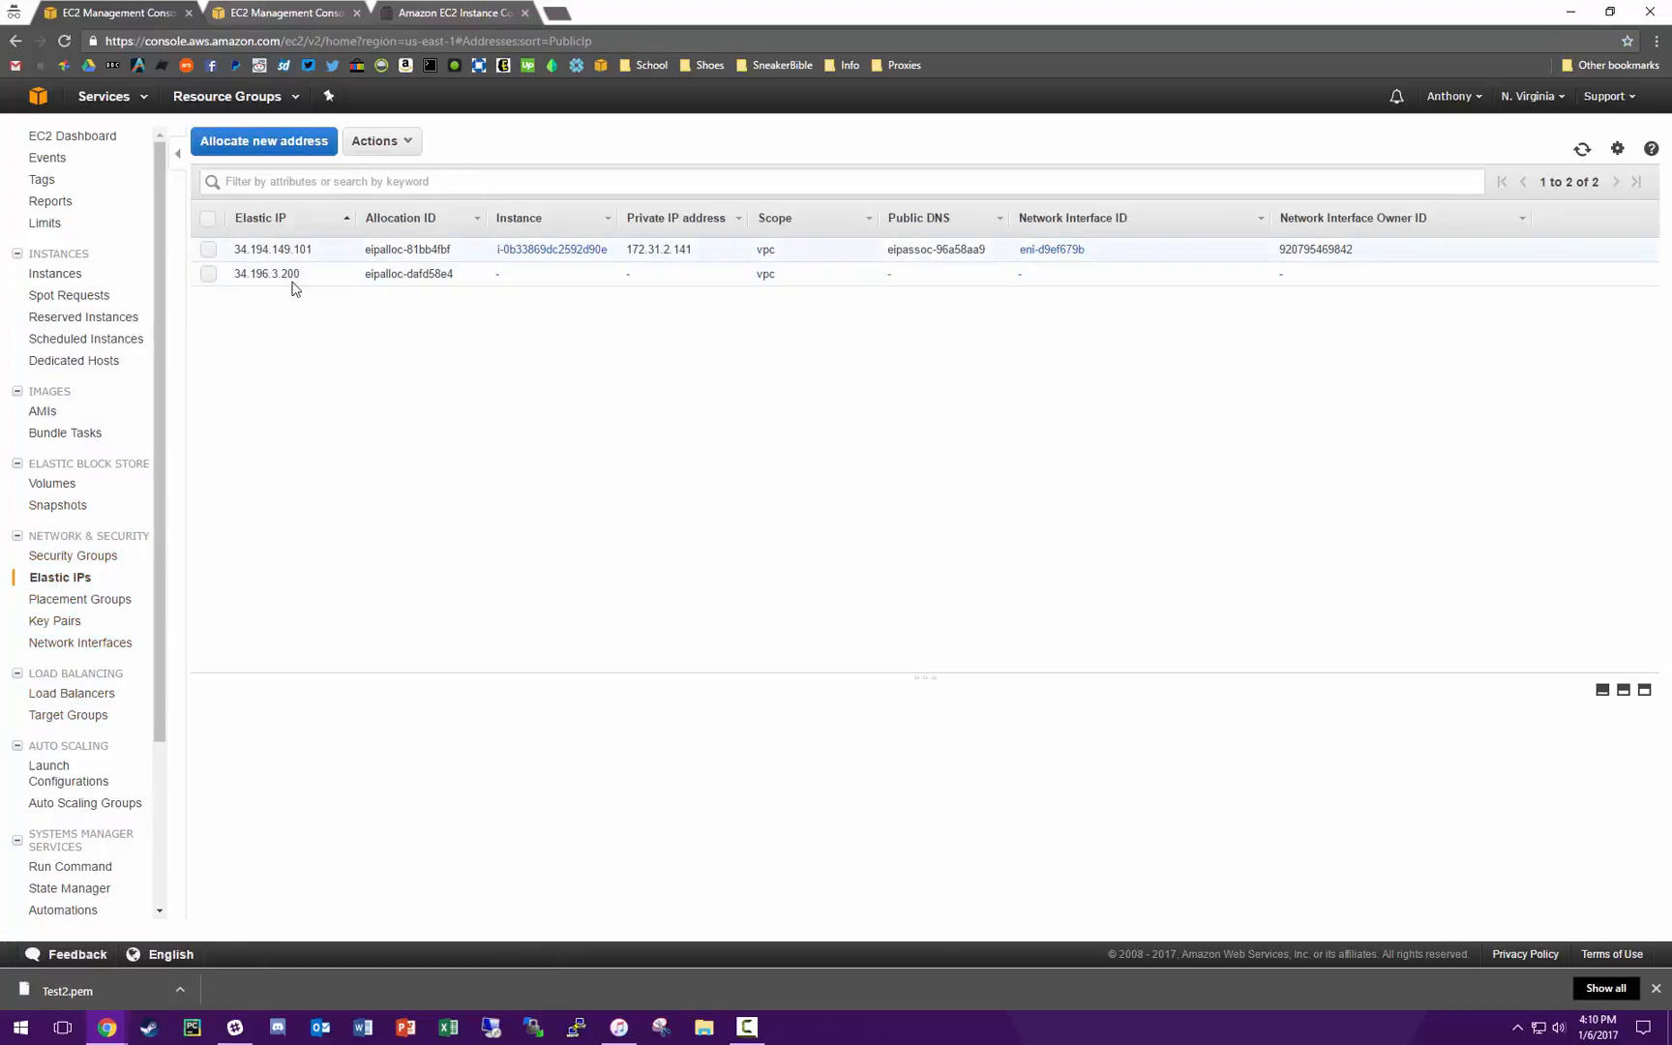
Step: Select the running Test2 instance, show its connection details, and open its downloaded remote desktop file, accepting the unknown publisher
click(65, 141)
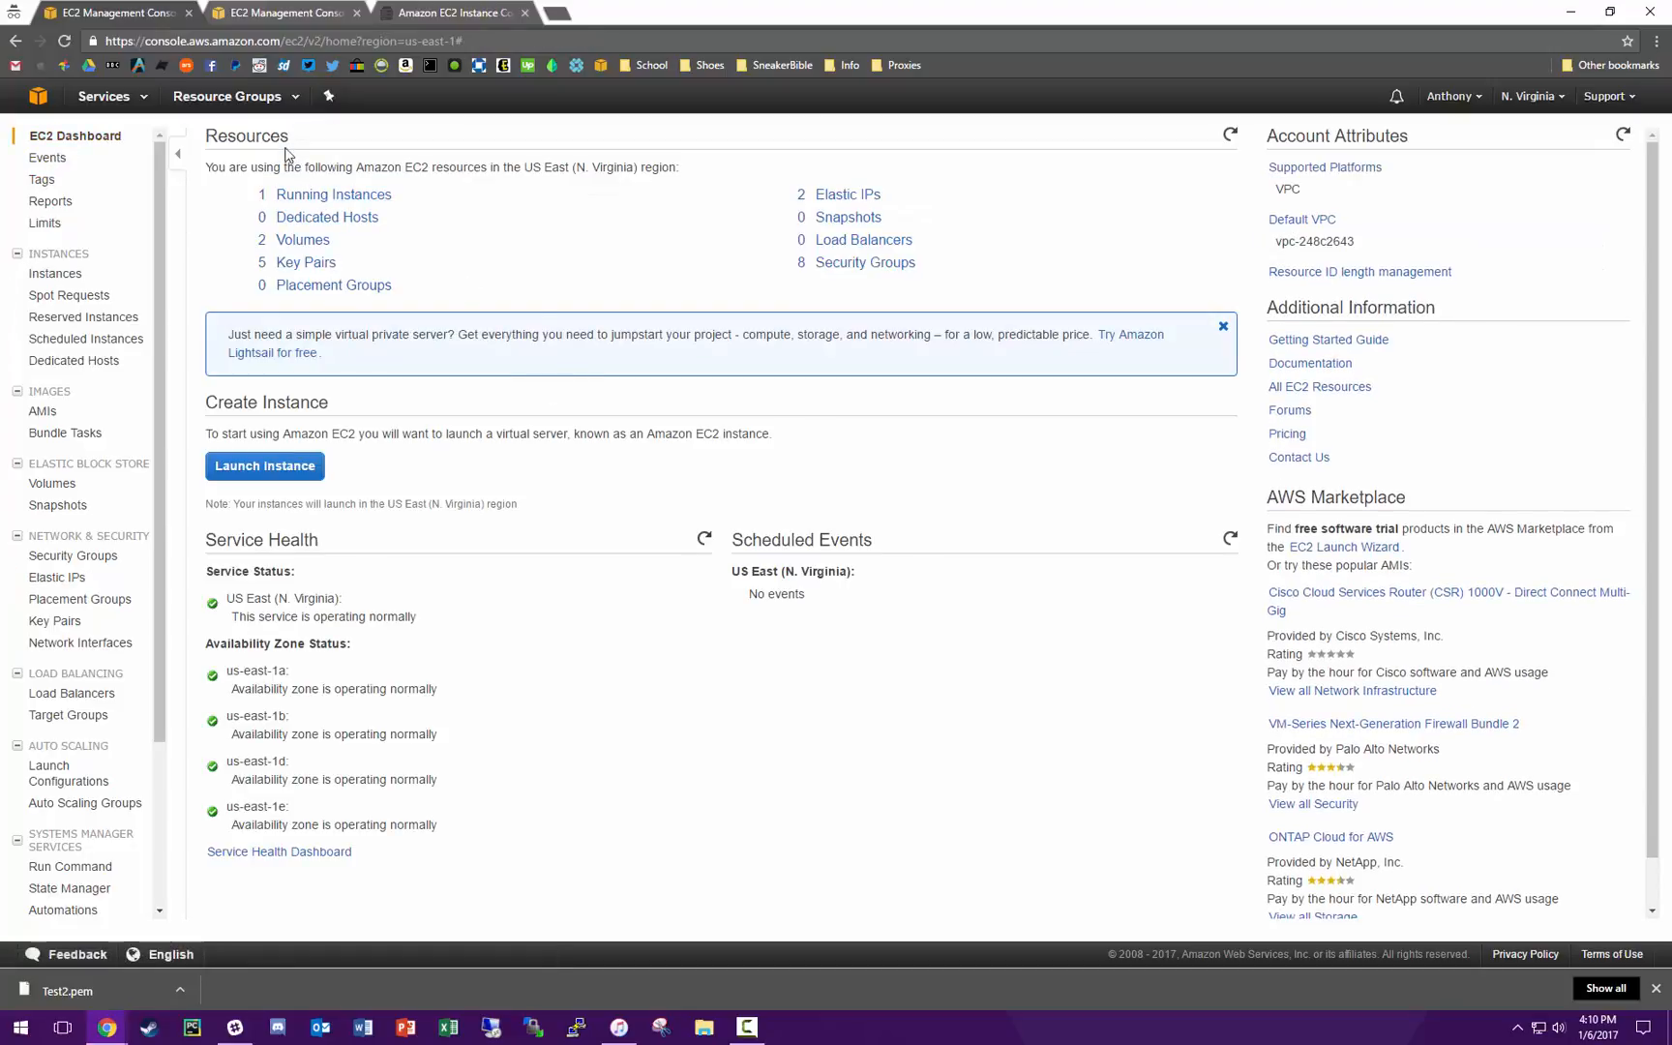
click(320, 197)
click(752, 300)
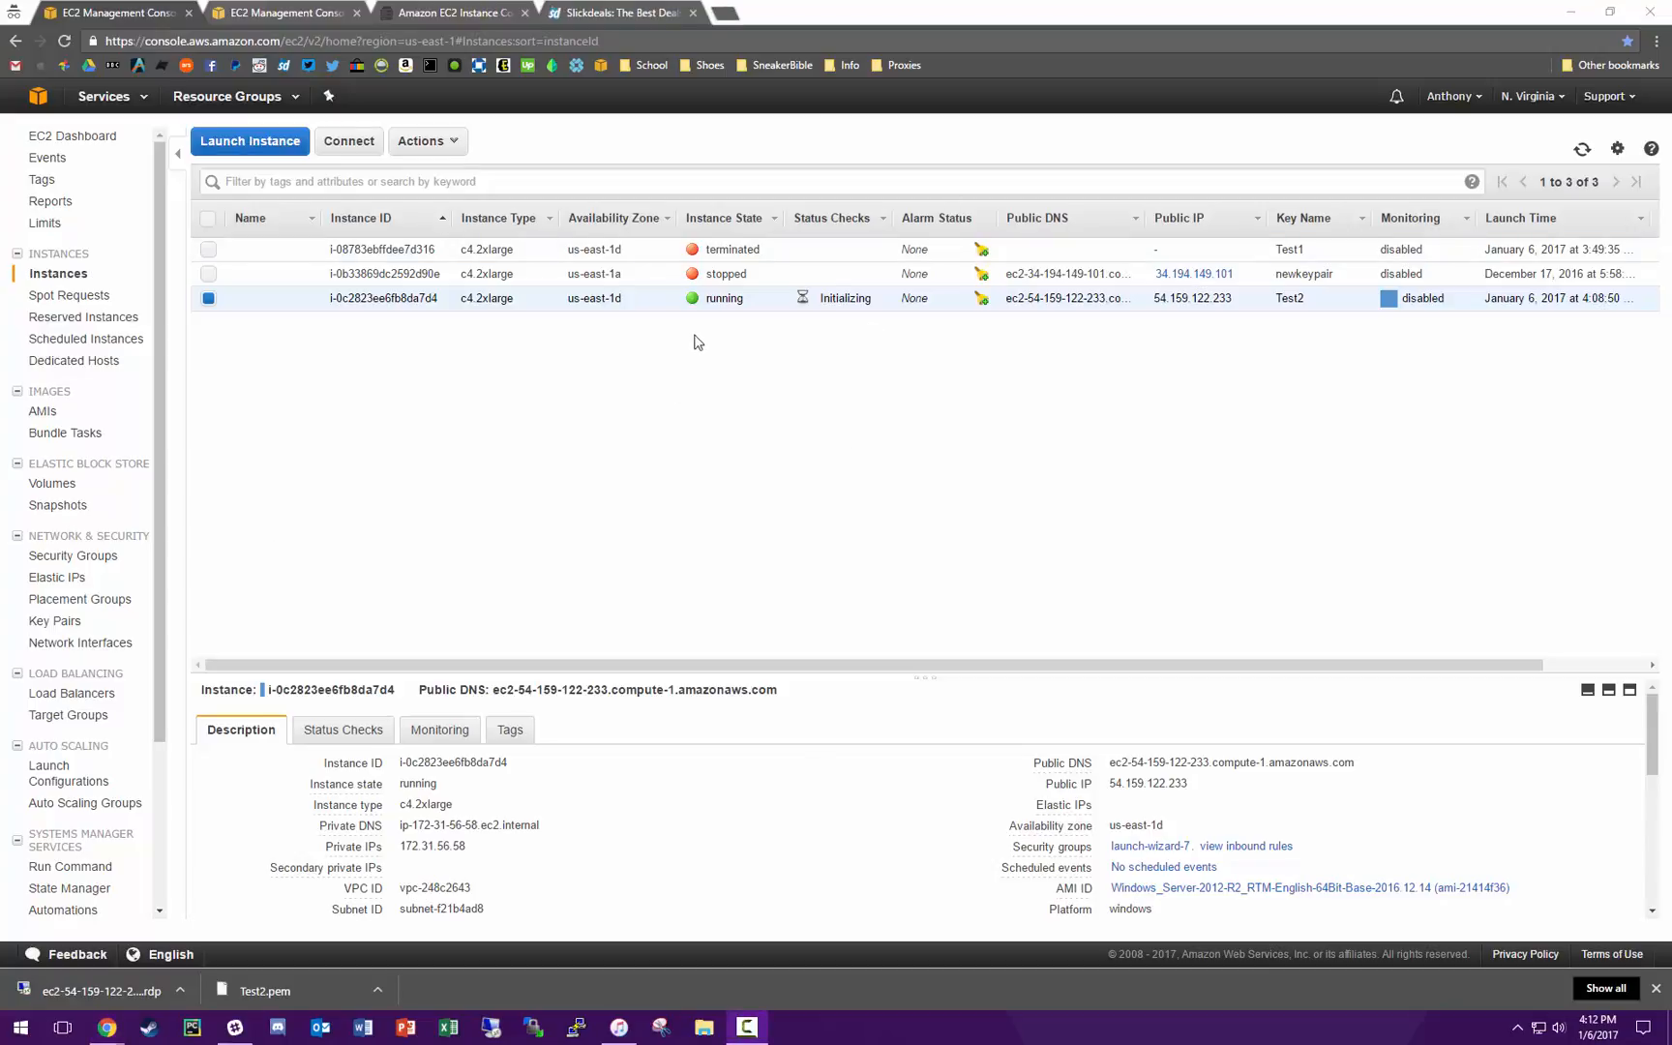
right_click(737, 303)
click(765, 318)
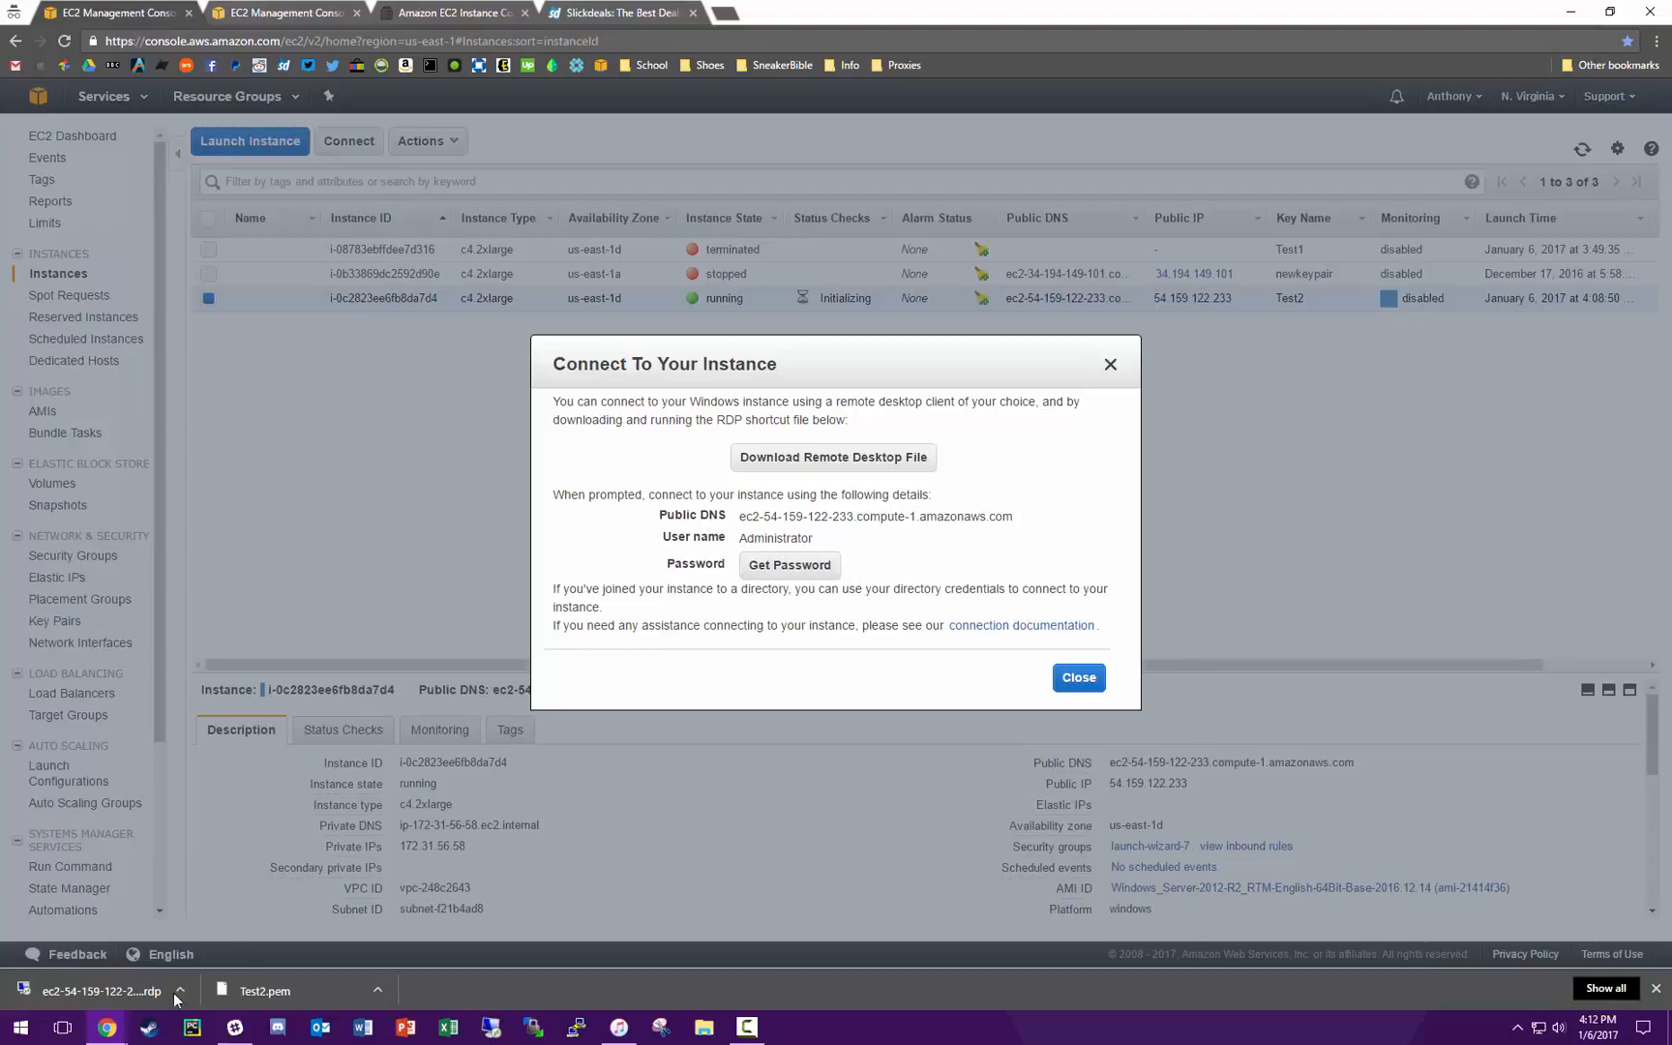
click(113, 993)
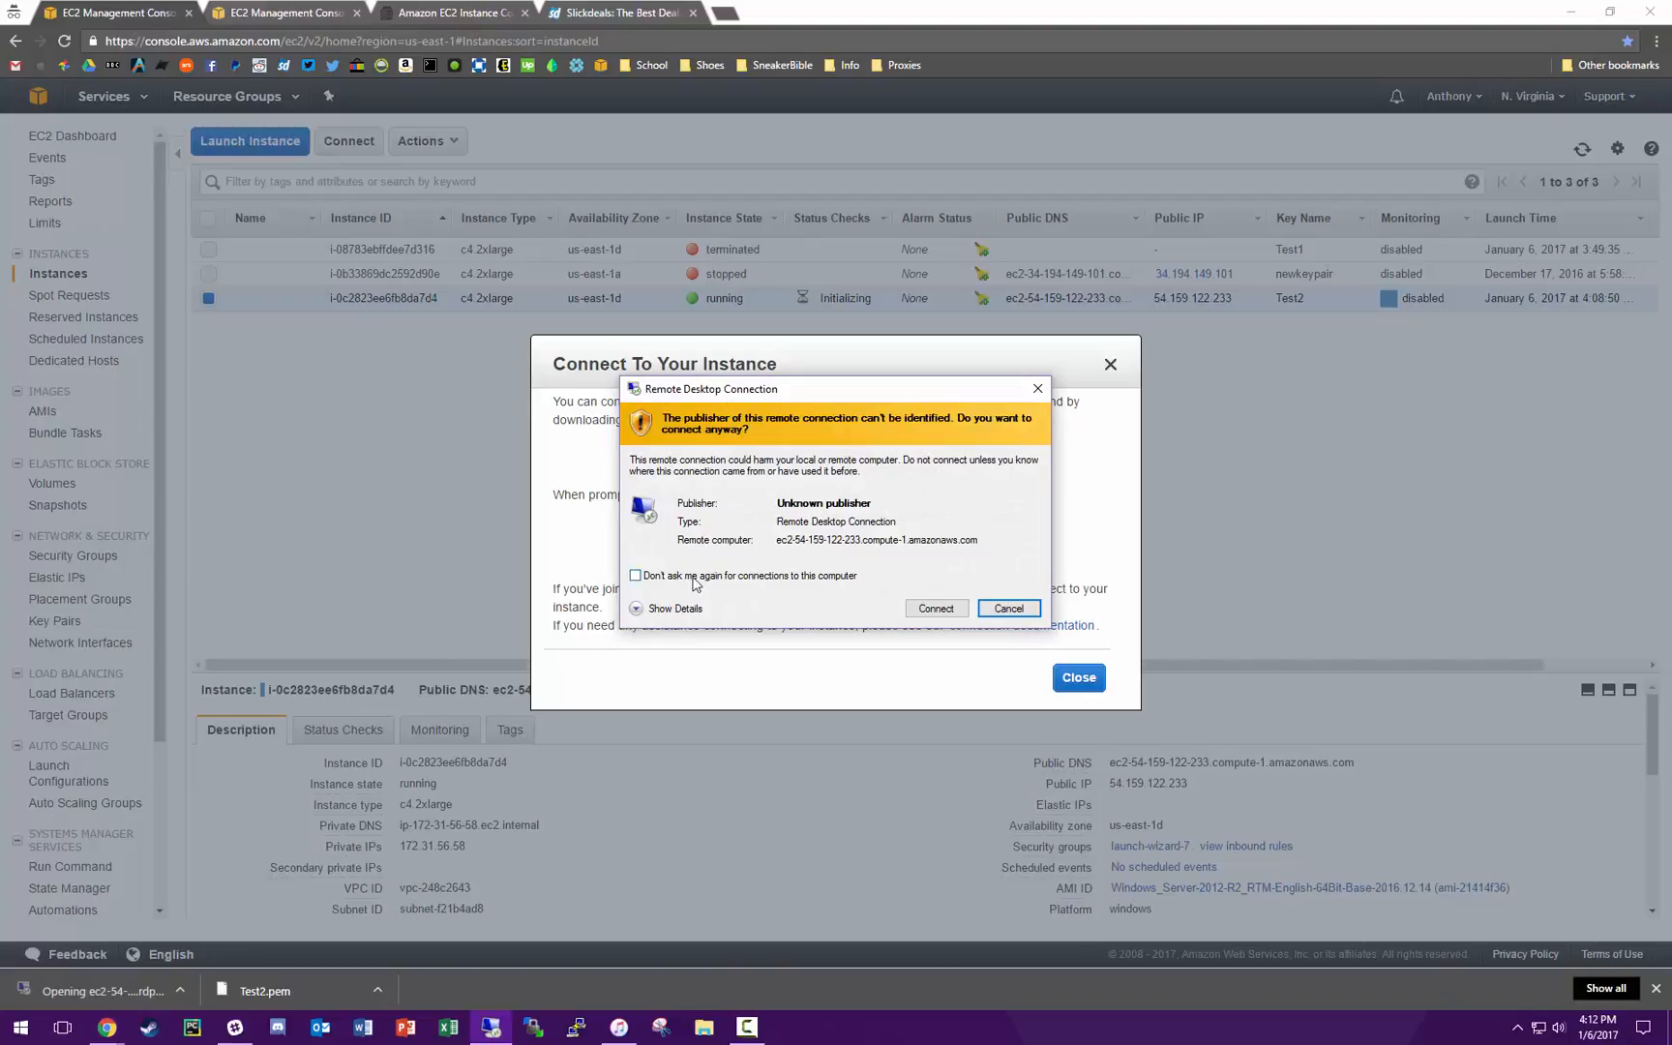
click(932, 614)
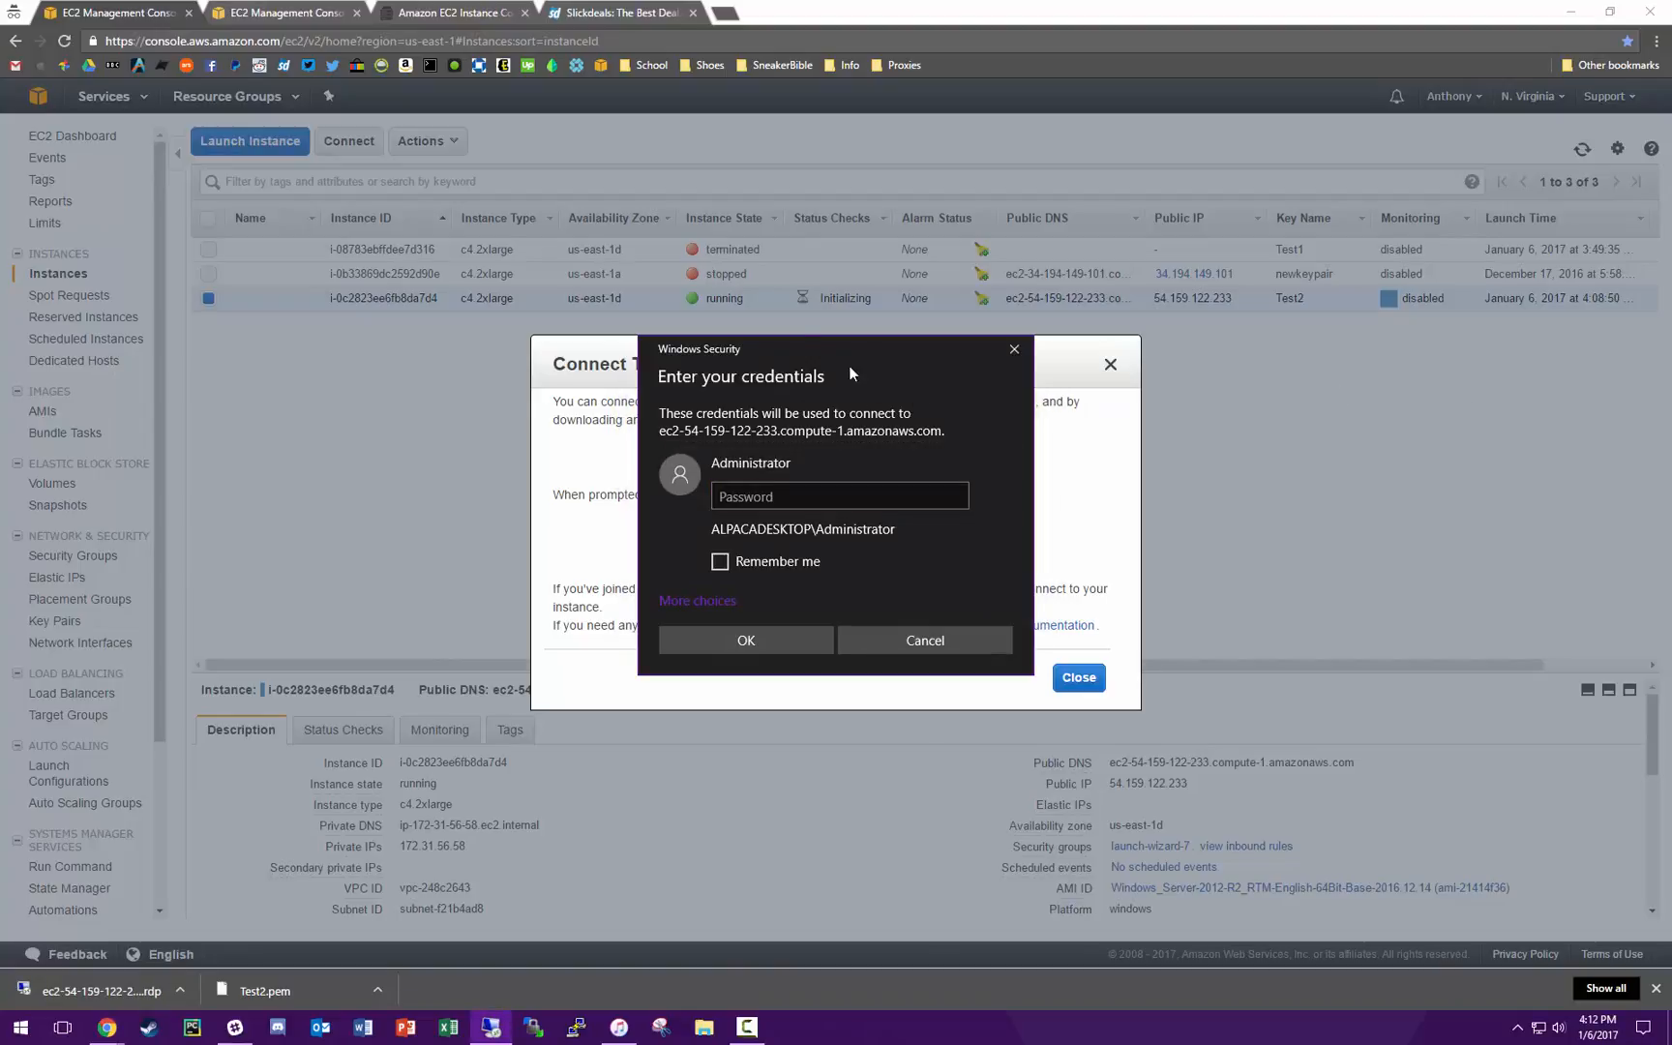
Step: Move the credentials prompt aside and open password retrieval for the instance, checking its key name Test2.pem
drag(851, 368, 1399, 376)
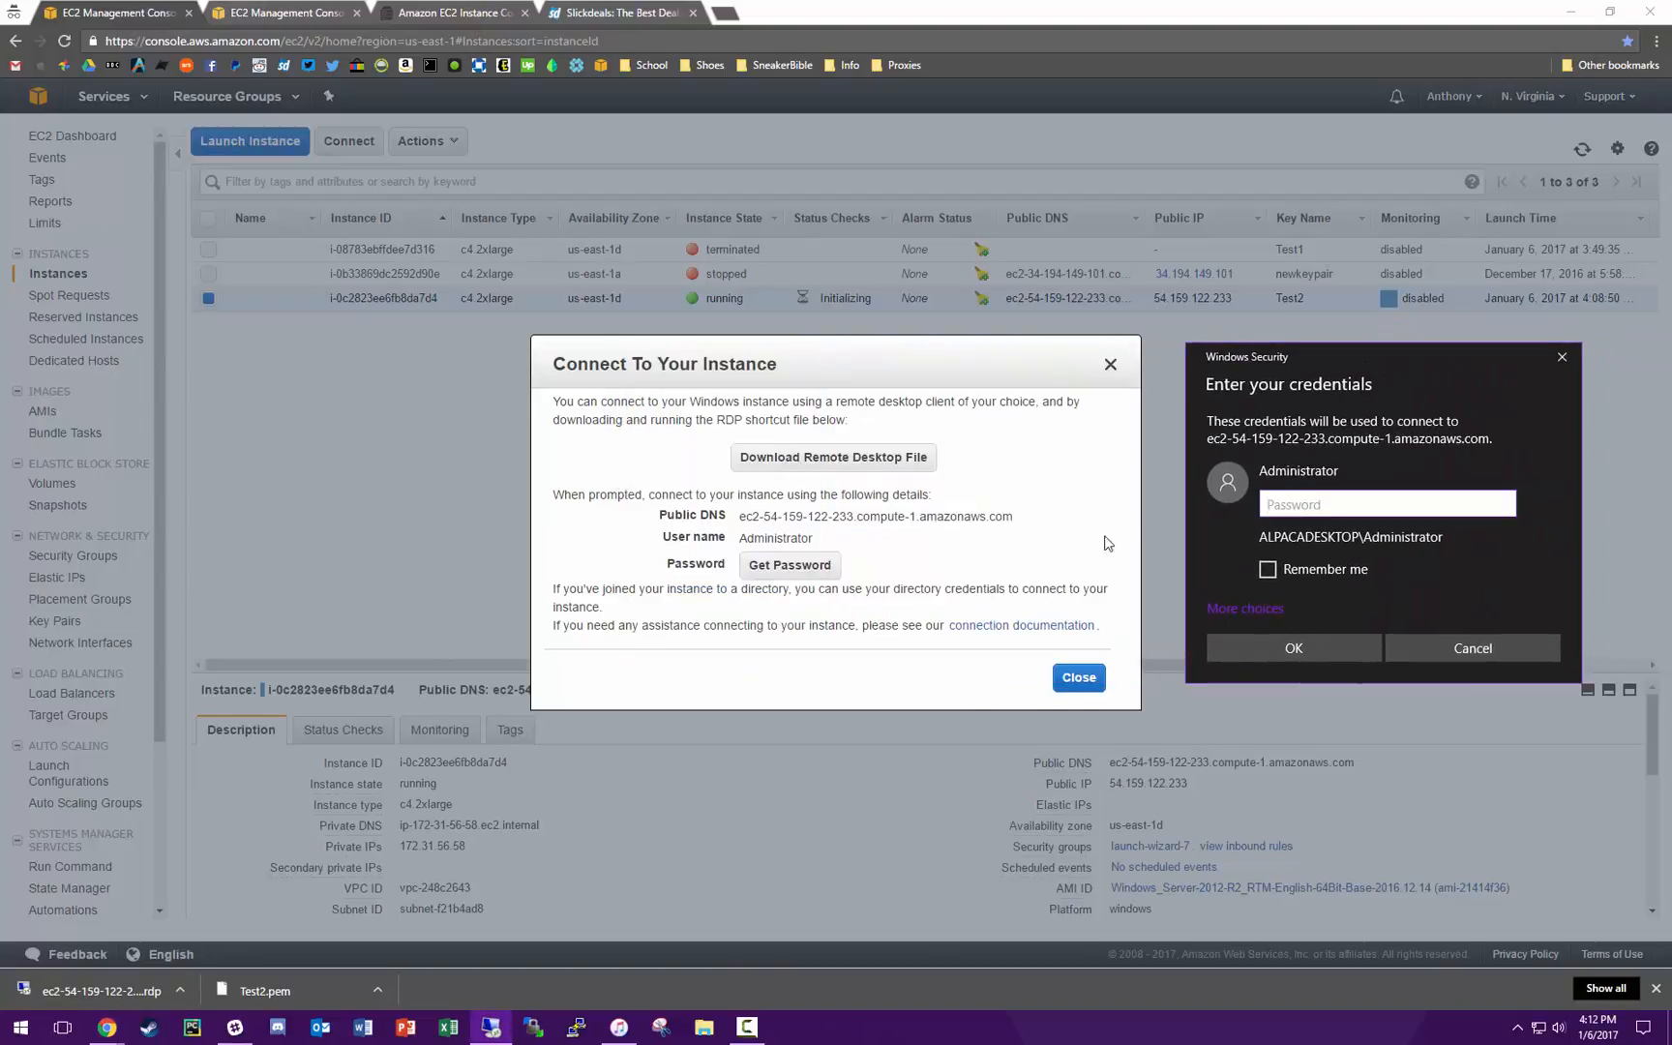
click(802, 571)
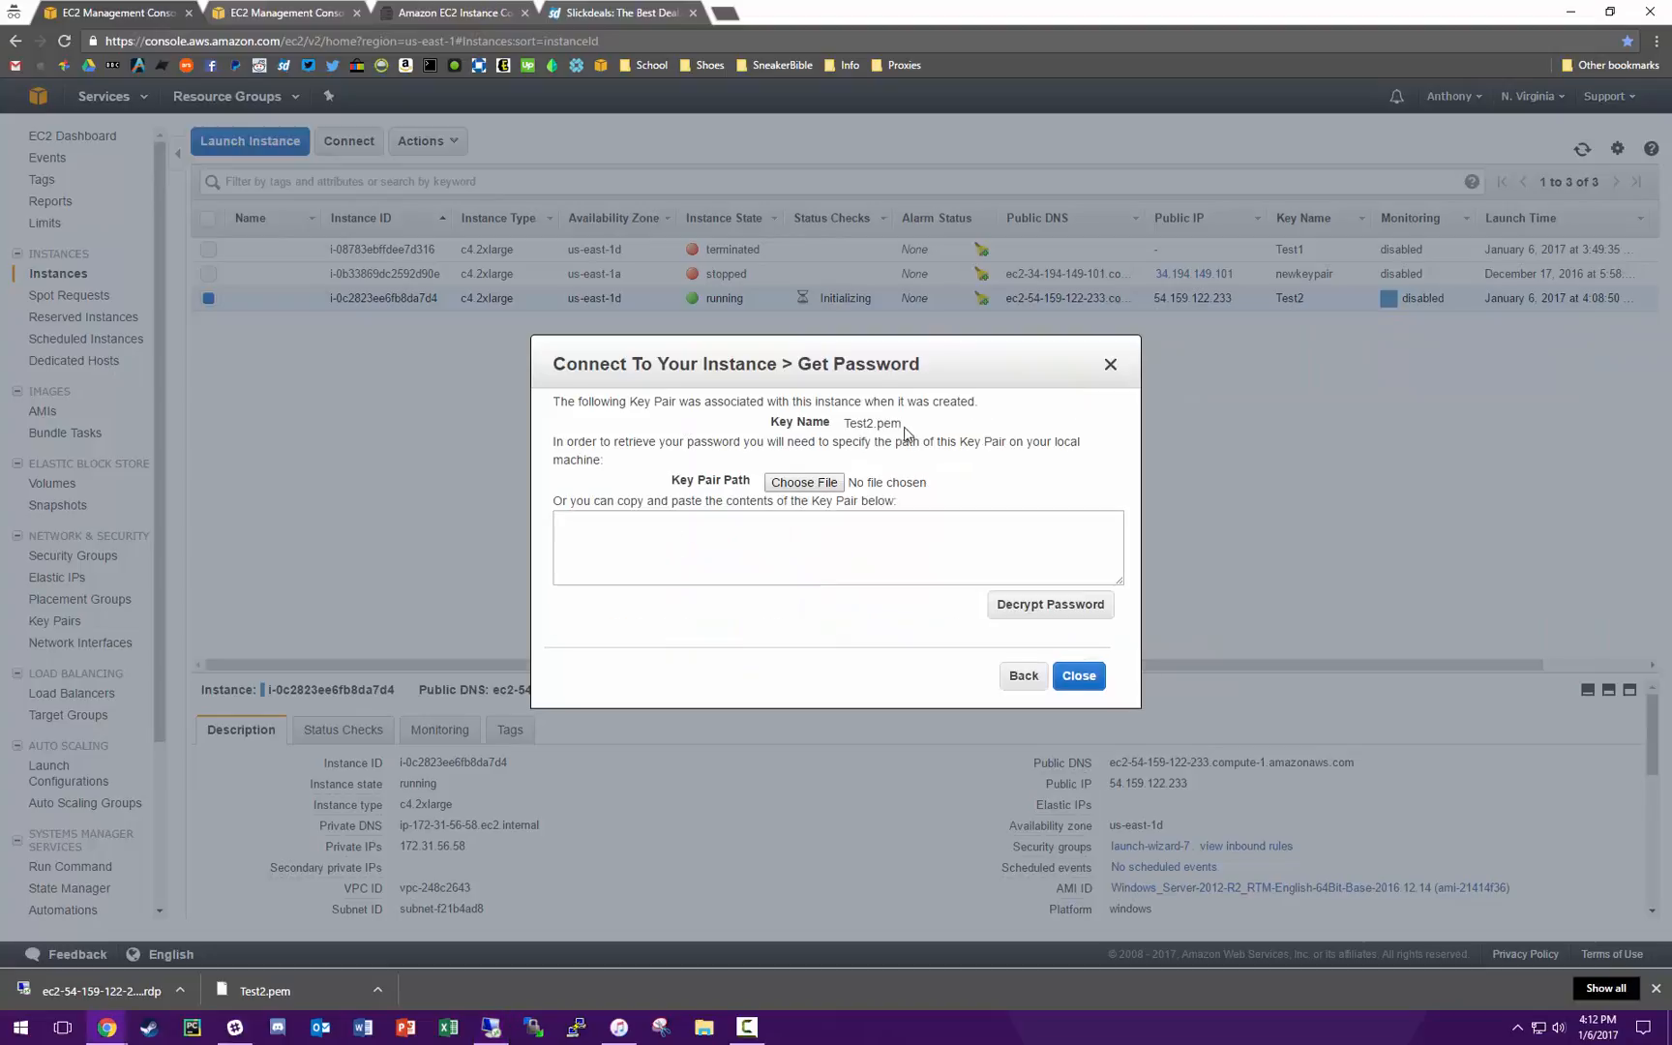
drag(848, 426, 867, 416)
click(932, 425)
drag(850, 430, 920, 432)
click(883, 431)
Step: Load the Test2.pem key pair file from Downloads and decrypt the instance's Windows password
click(794, 482)
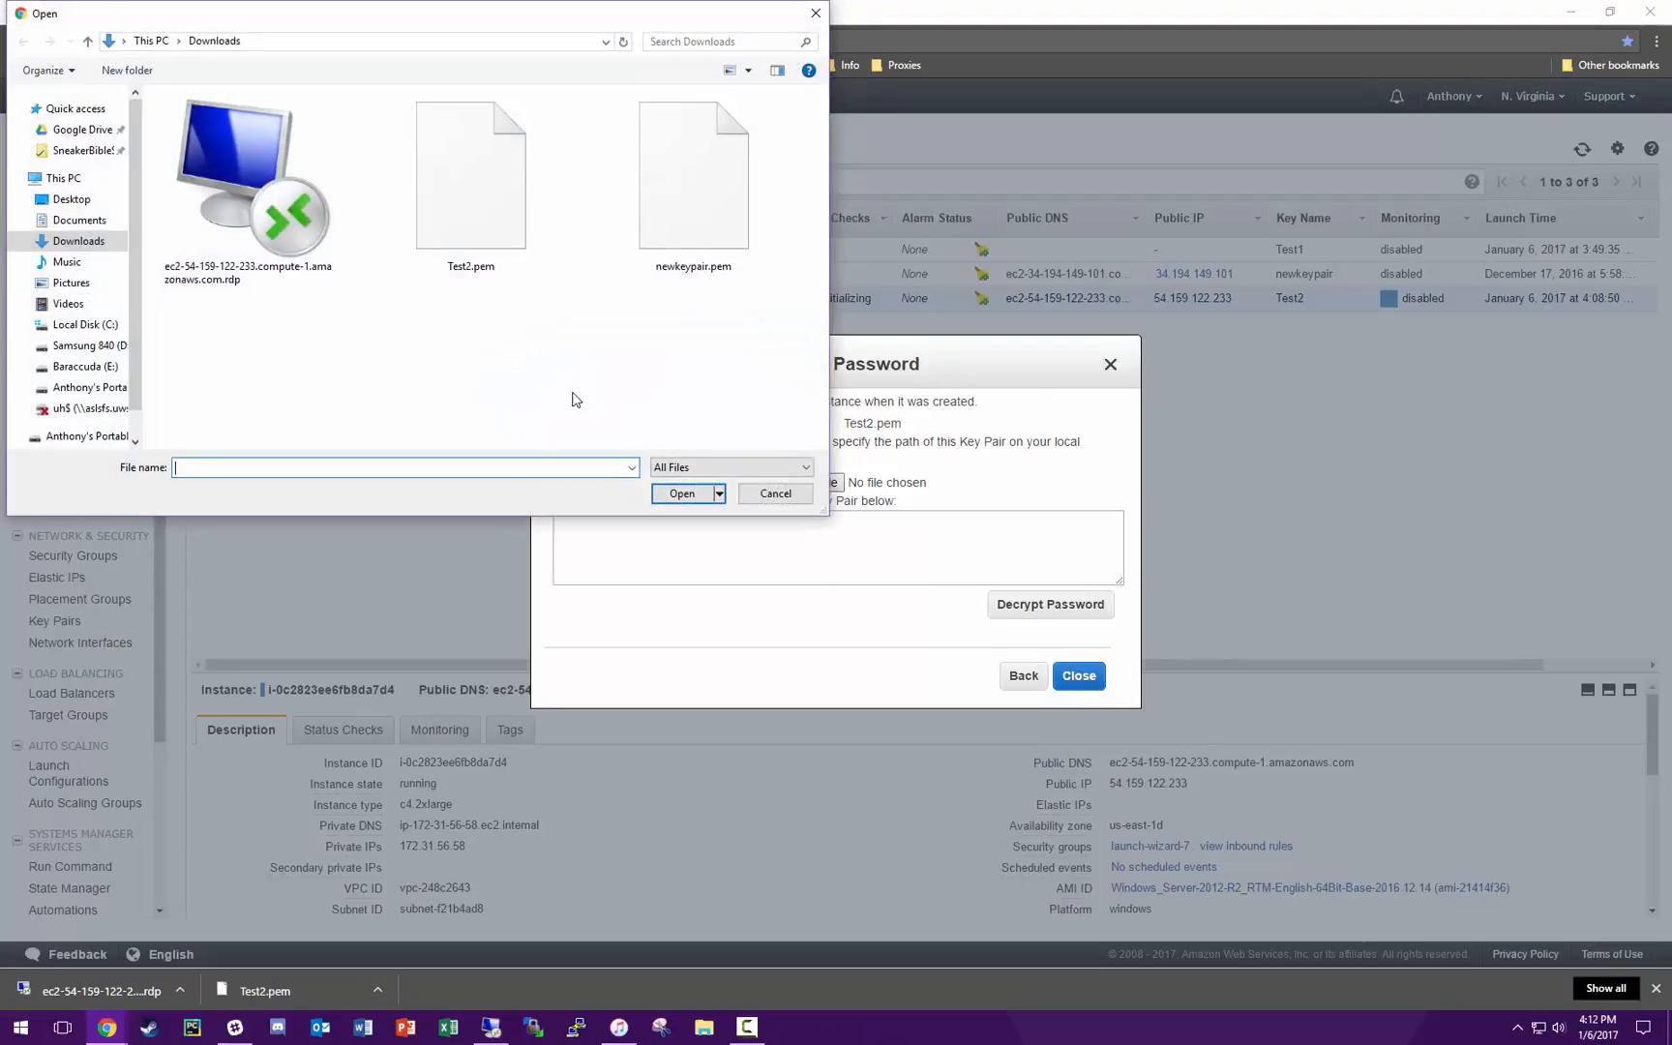
click(488, 256)
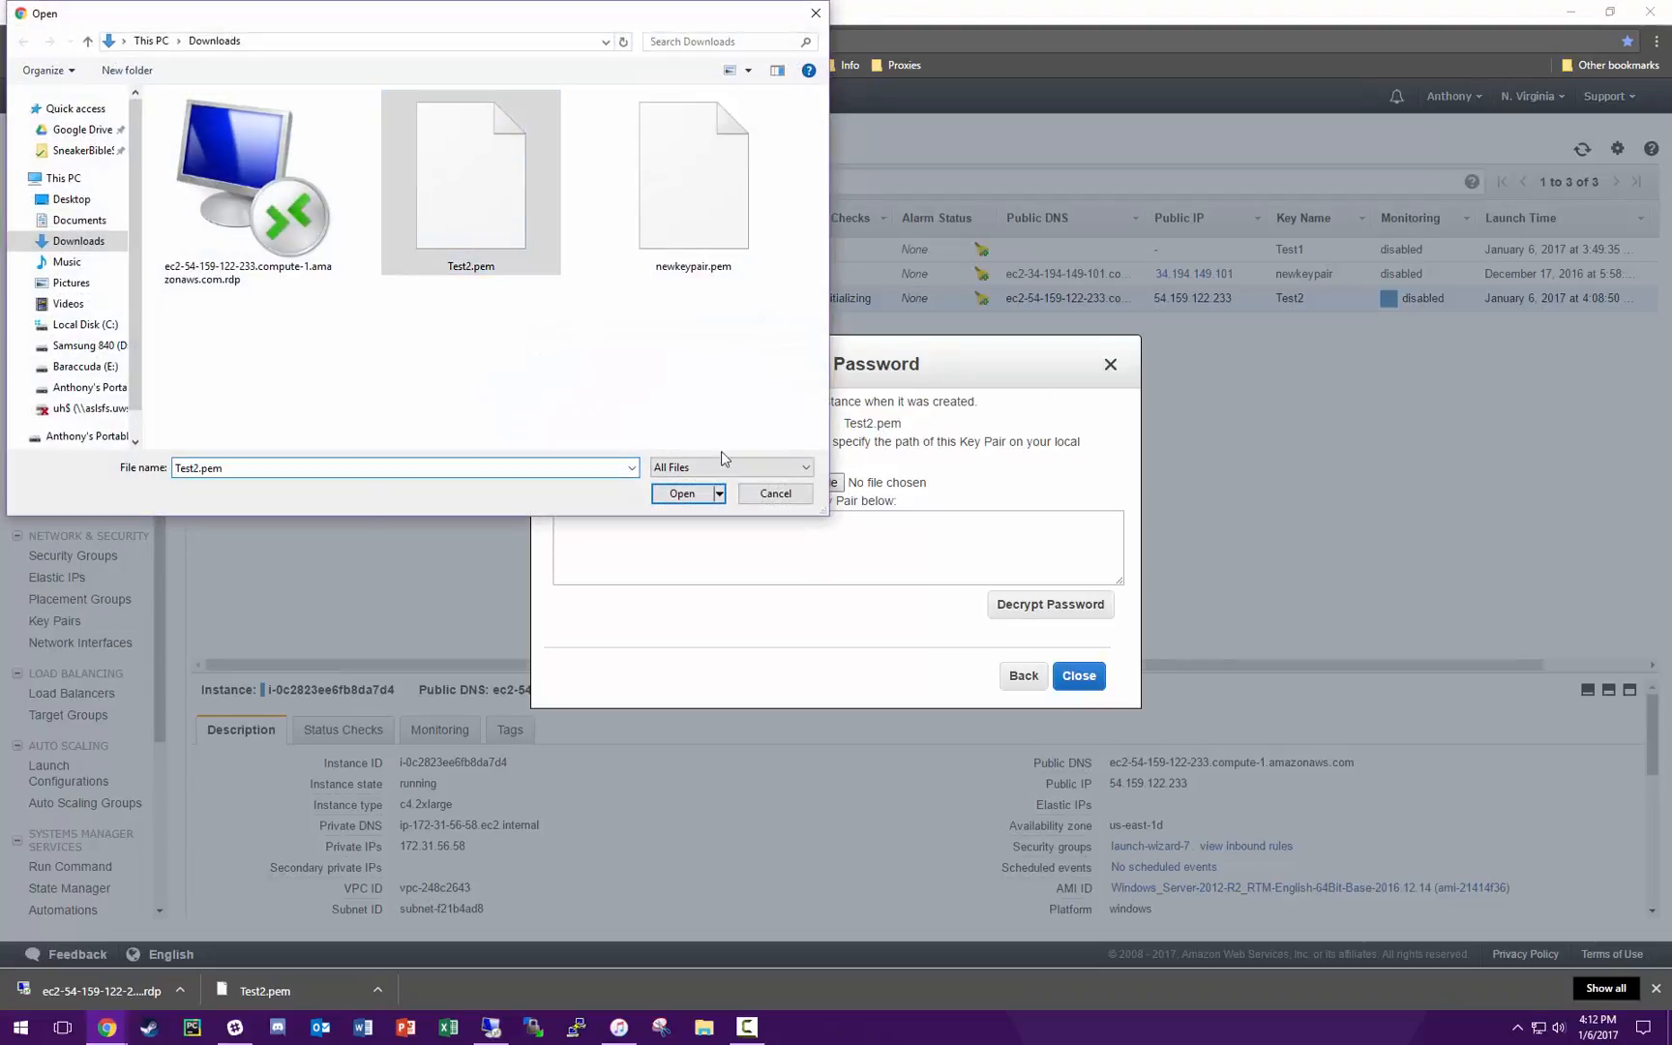
click(682, 494)
click(870, 535)
scroll(766, 538, down, 5)
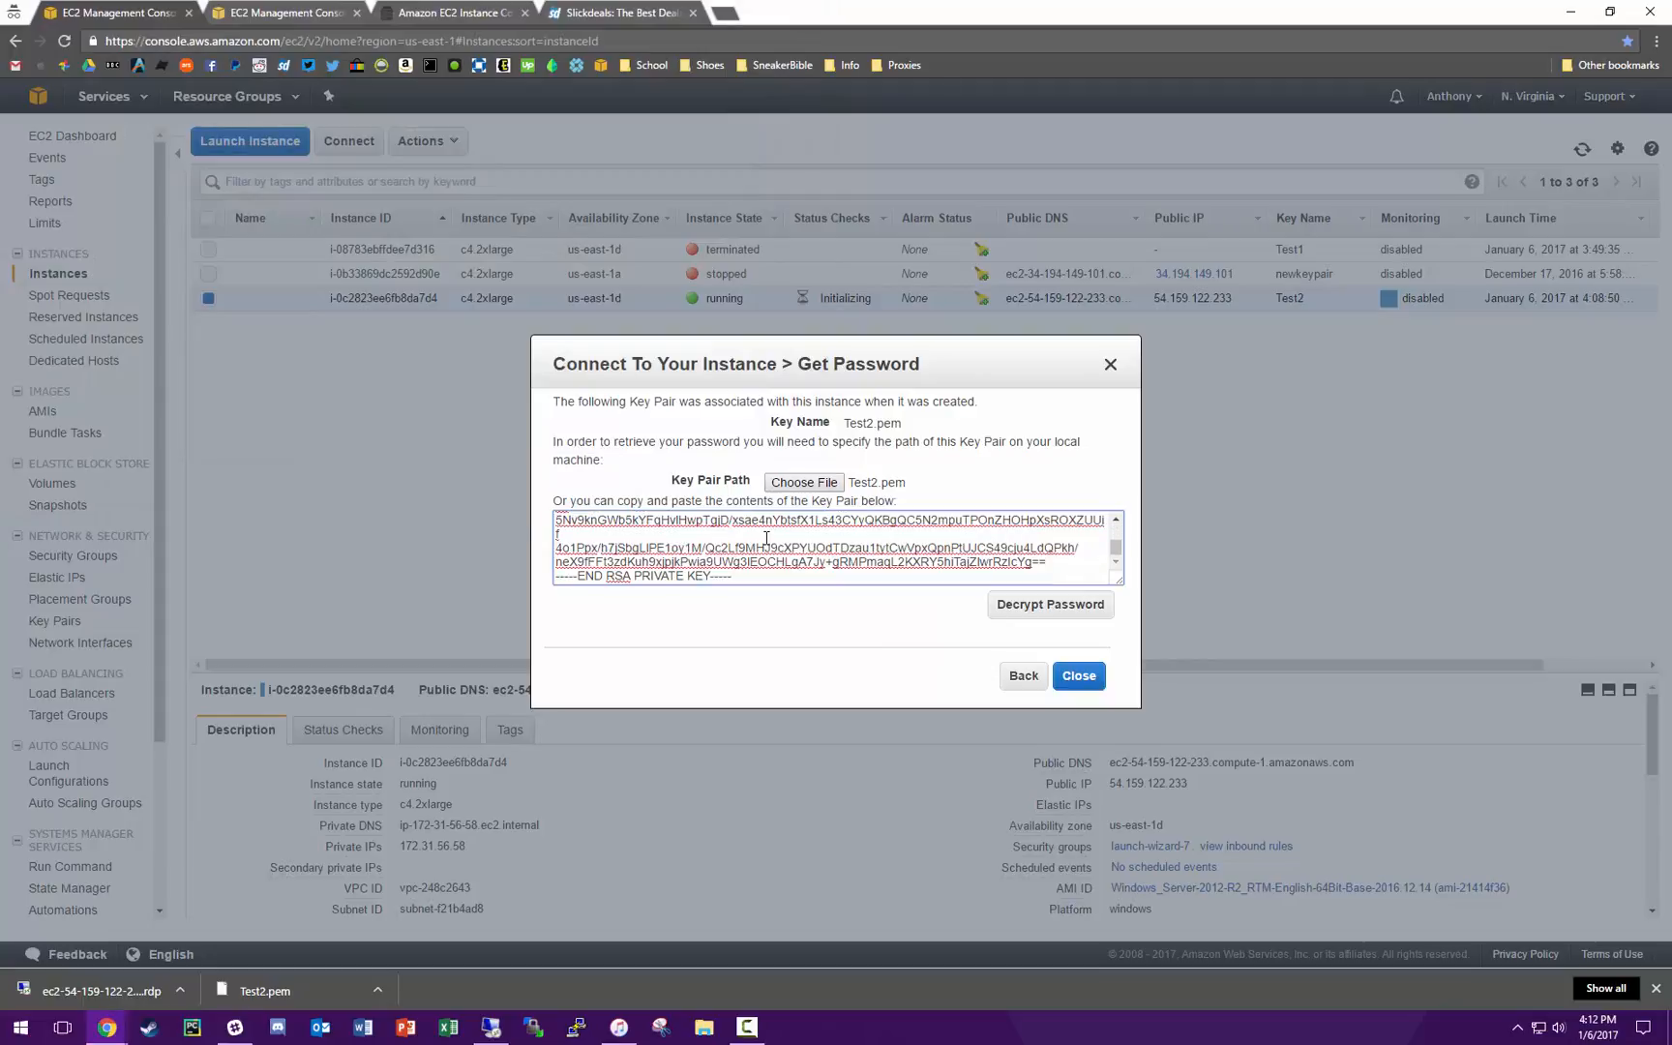
click(1064, 607)
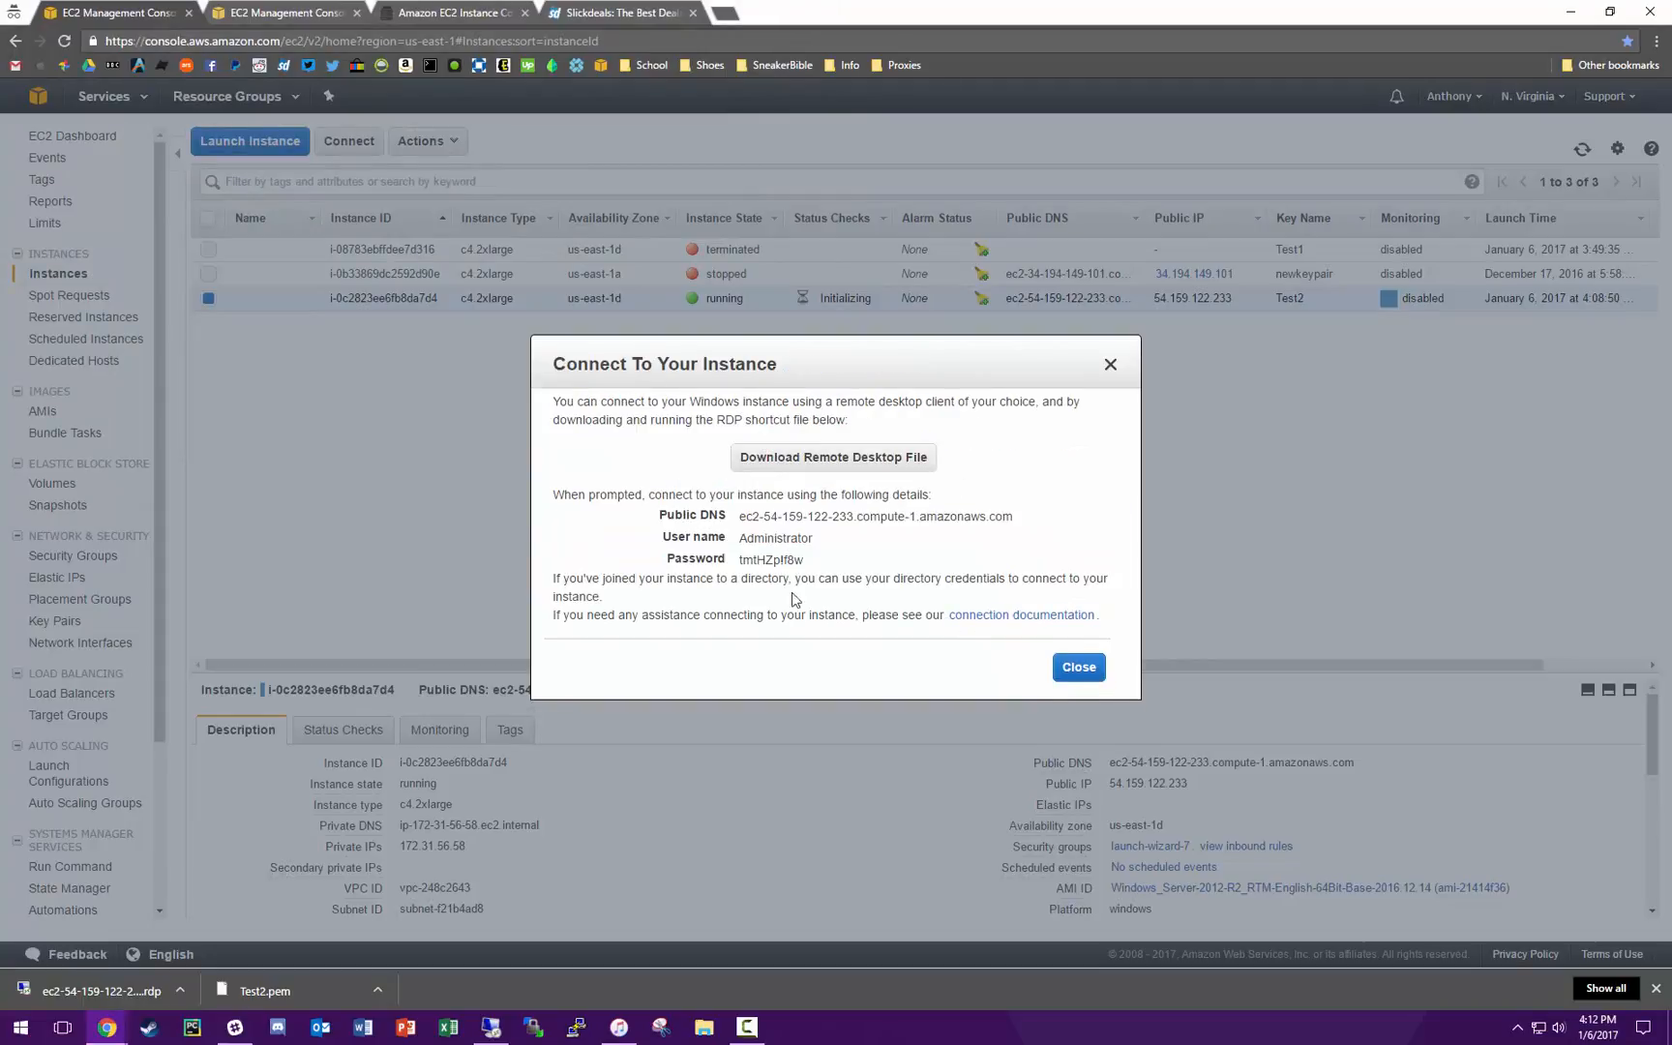
Step: Copy the decrypted Administrator password into the Remote Desktop credentials prompt, submit it, and accept the connection
mouse_move(829, 563)
mouse_down()
mouse_move(738, 566)
mouse_move(838, 553)
mouse_up()
right_click(737, 566)
click(774, 568)
click(839, 550)
click(490, 1027)
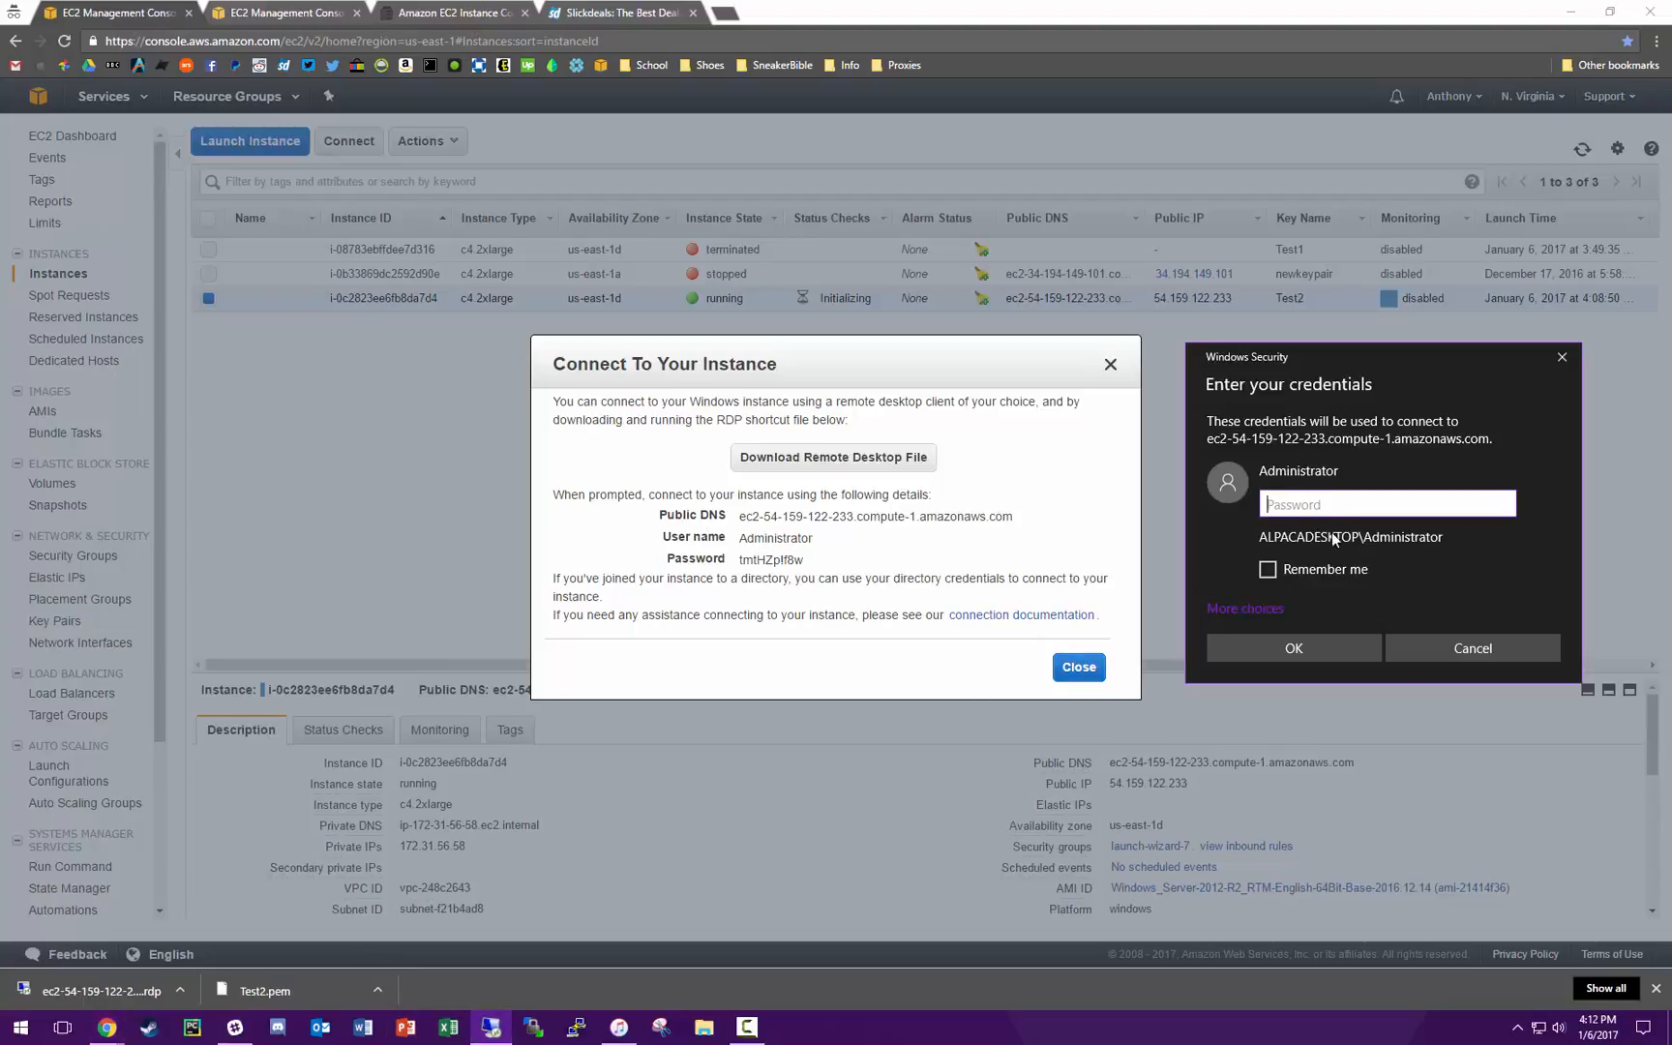
text(t)
key(BackSpace)
click(778, 559)
double_click(777, 558)
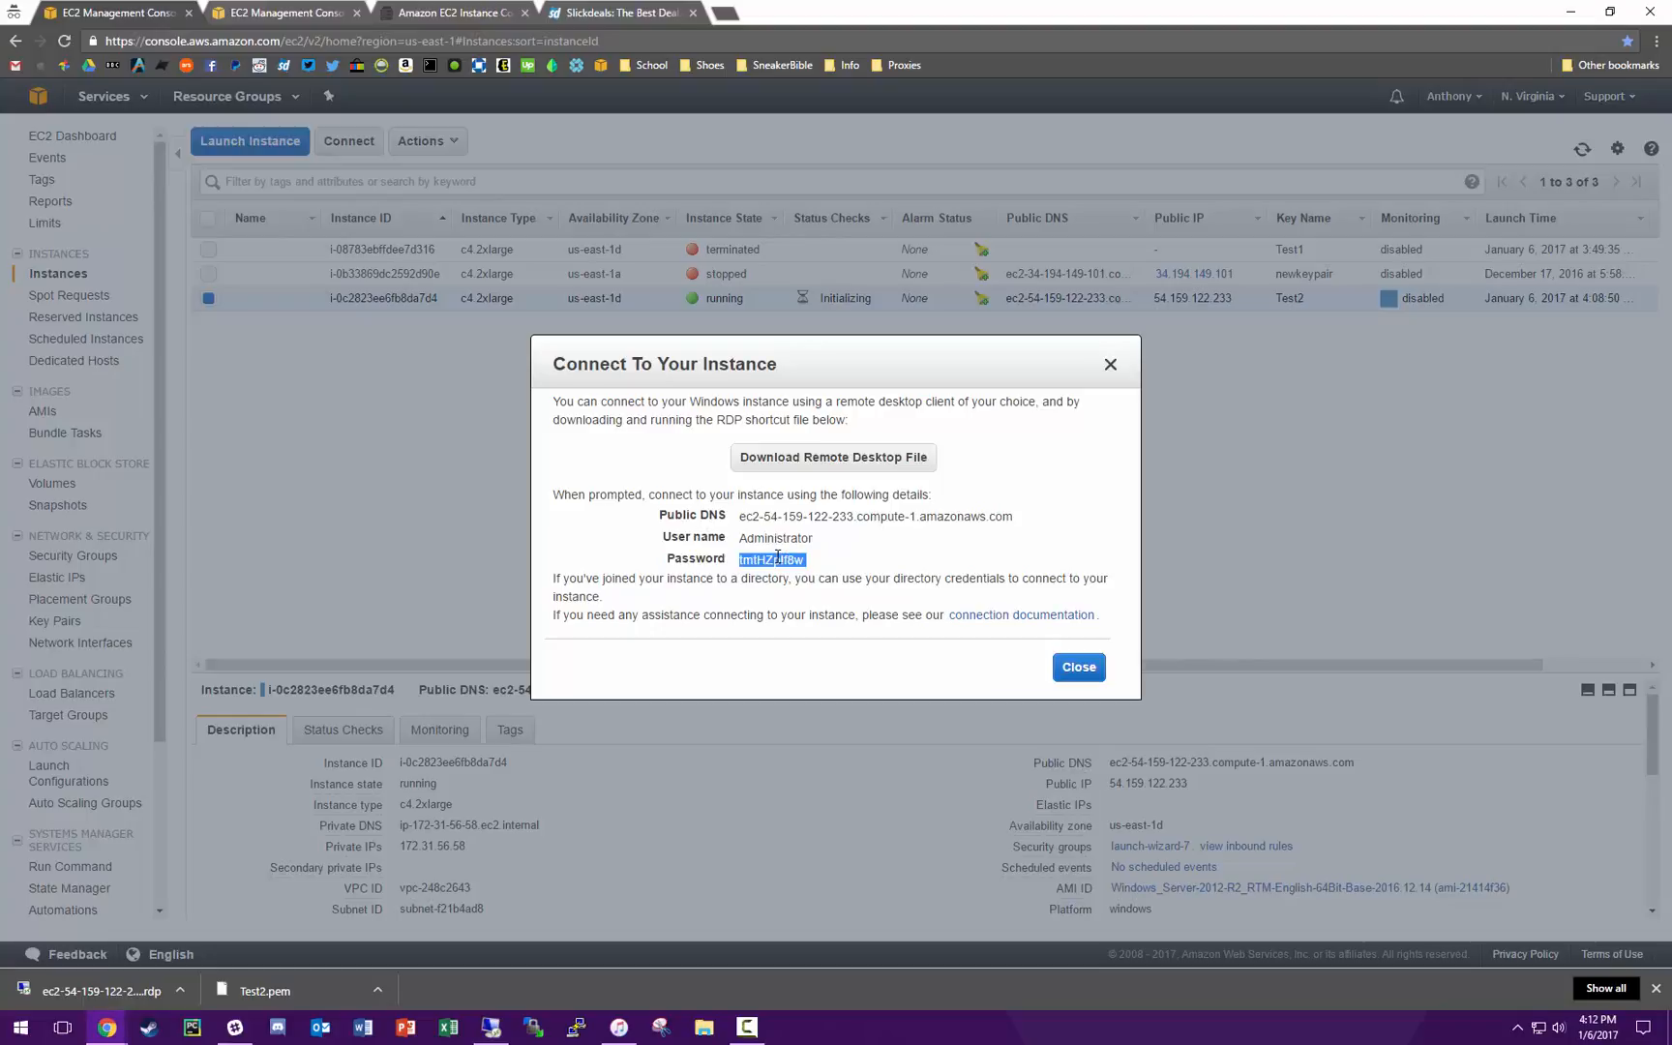
click(491, 1029)
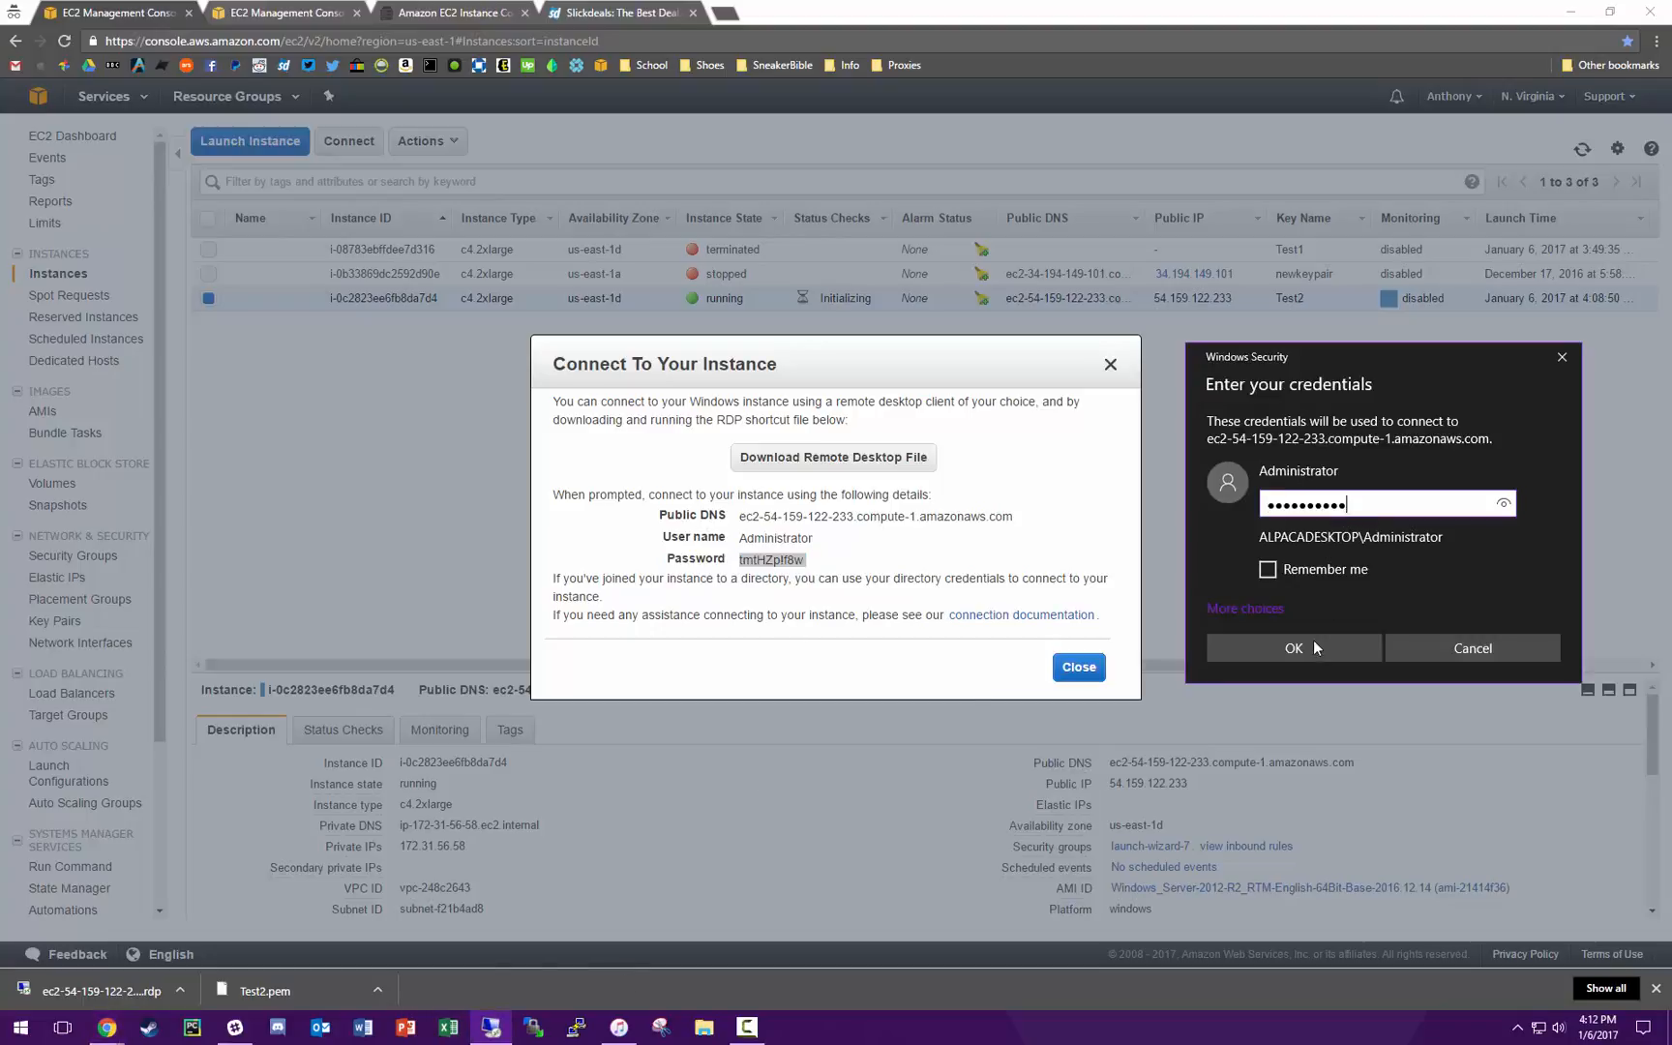
click(1293, 647)
click(902, 652)
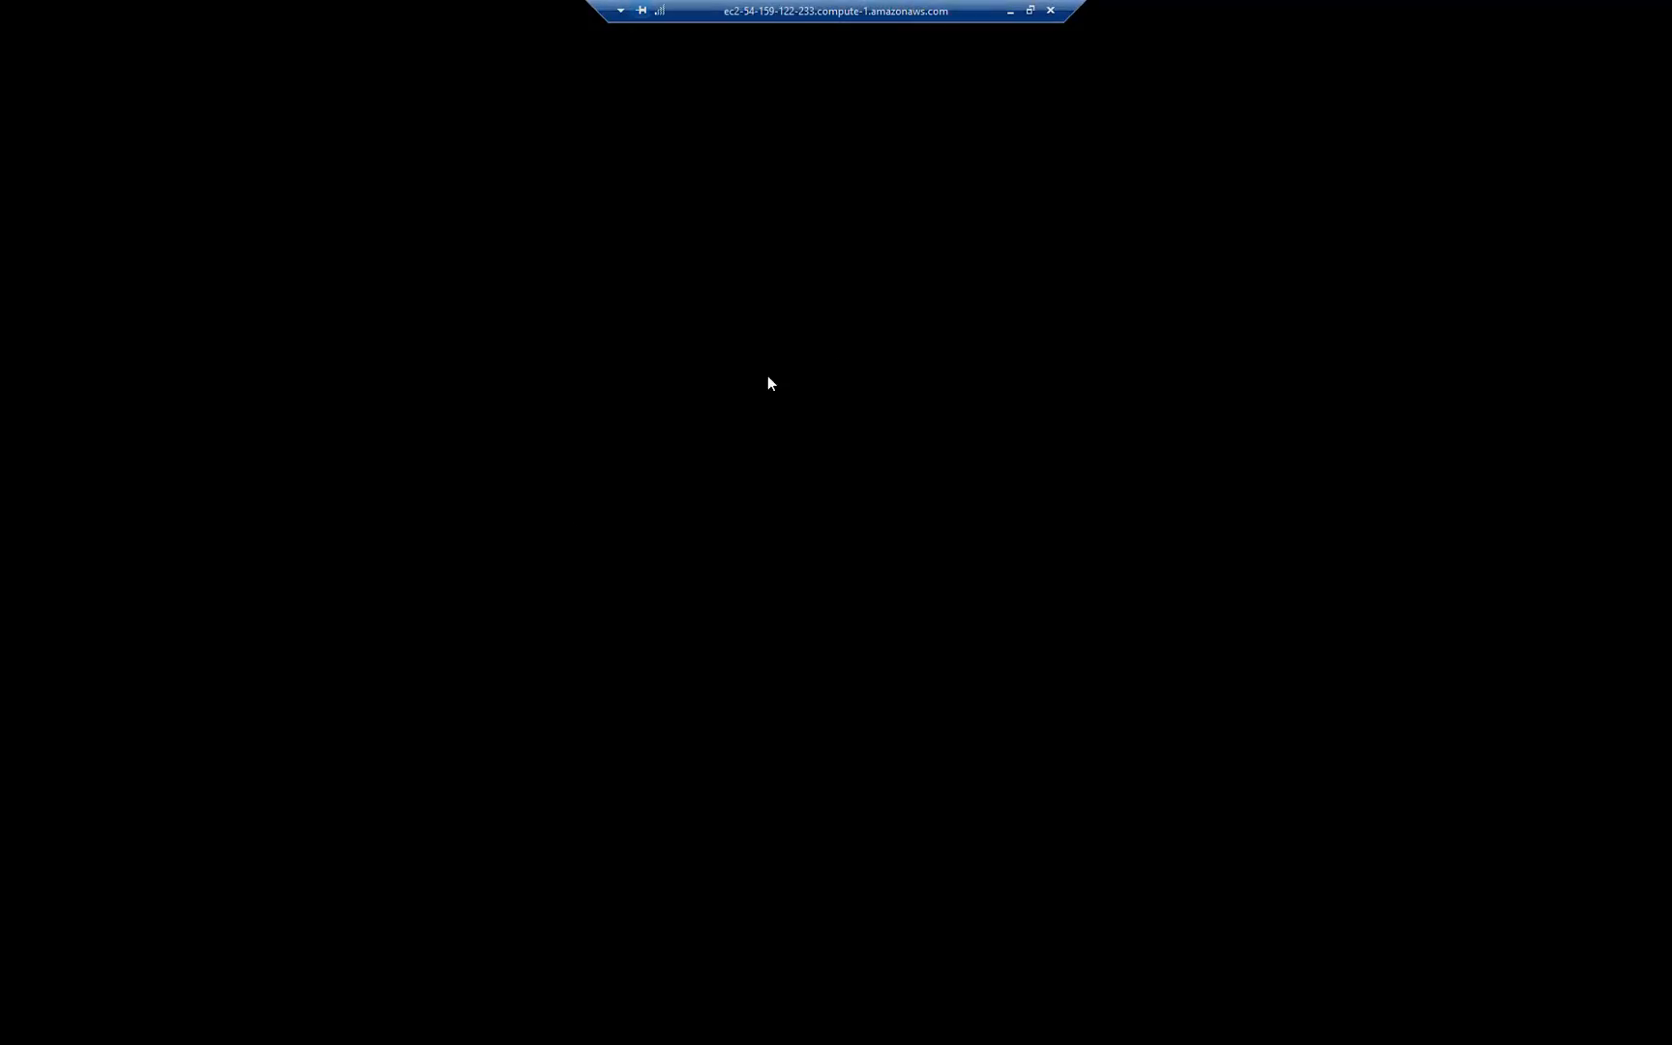
Step: Switch the remote session to a smaller window and back to full screen, and minimize it to return to the EC2 console
click(1029, 10)
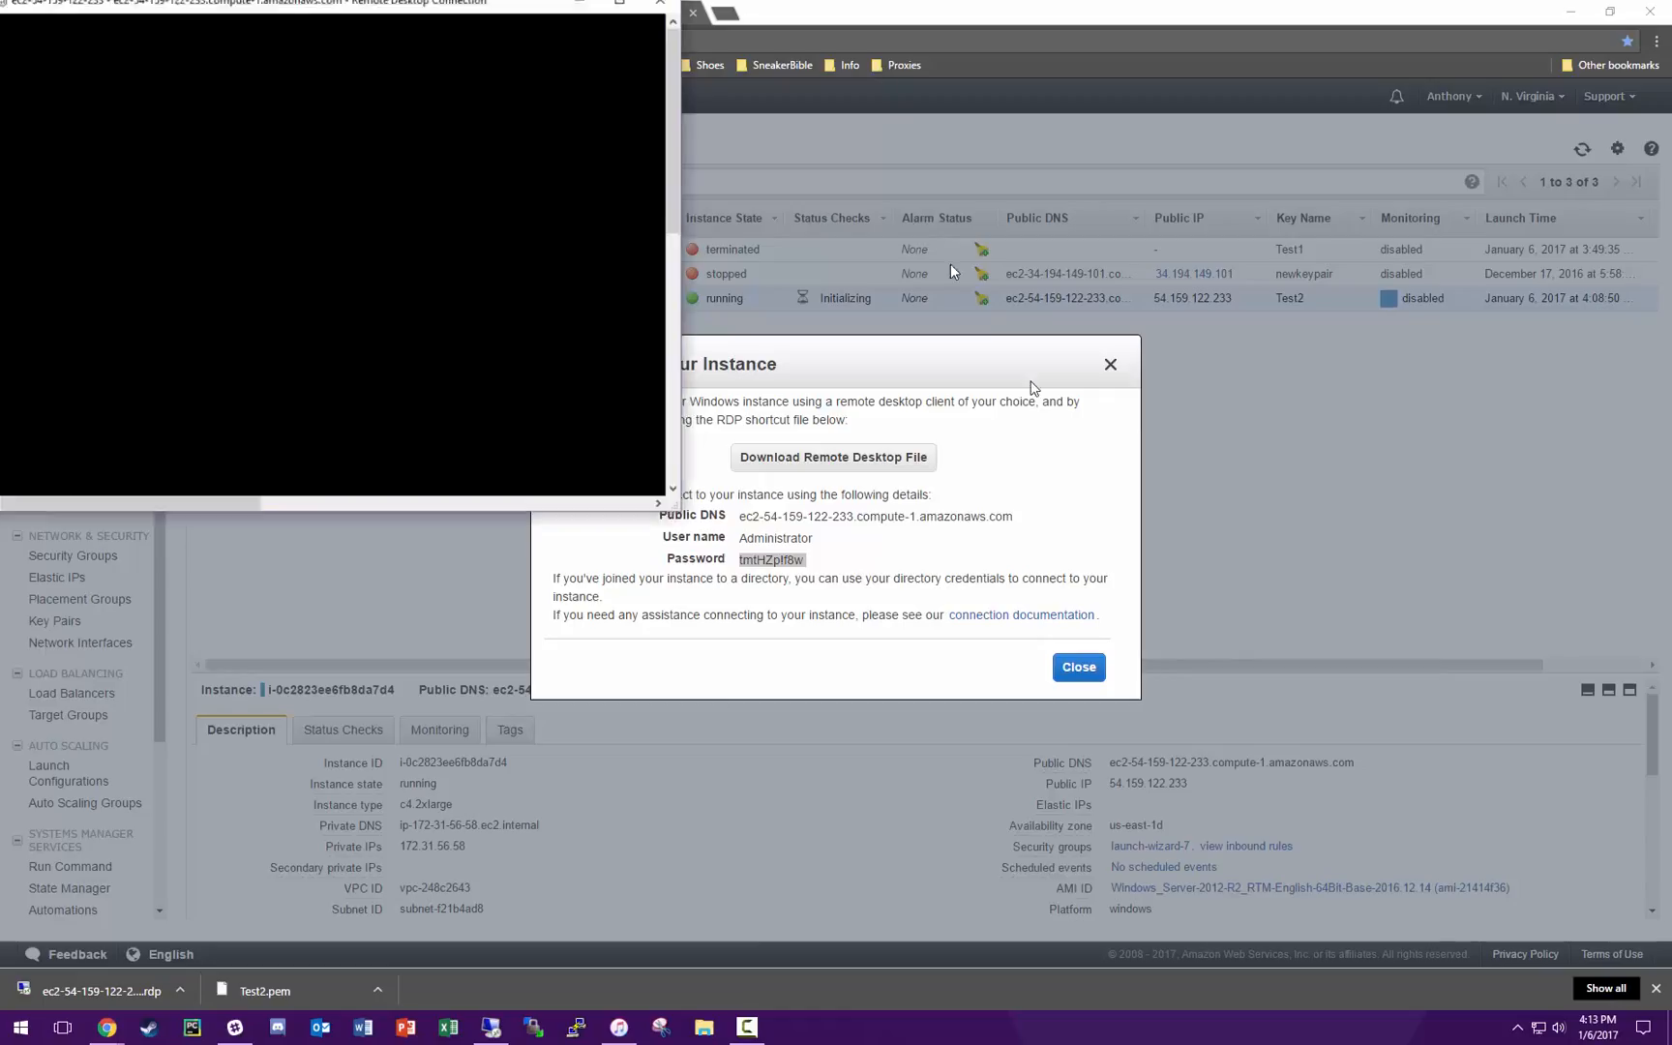
drag(1053, 462, 895, 295)
double_click(893, 293)
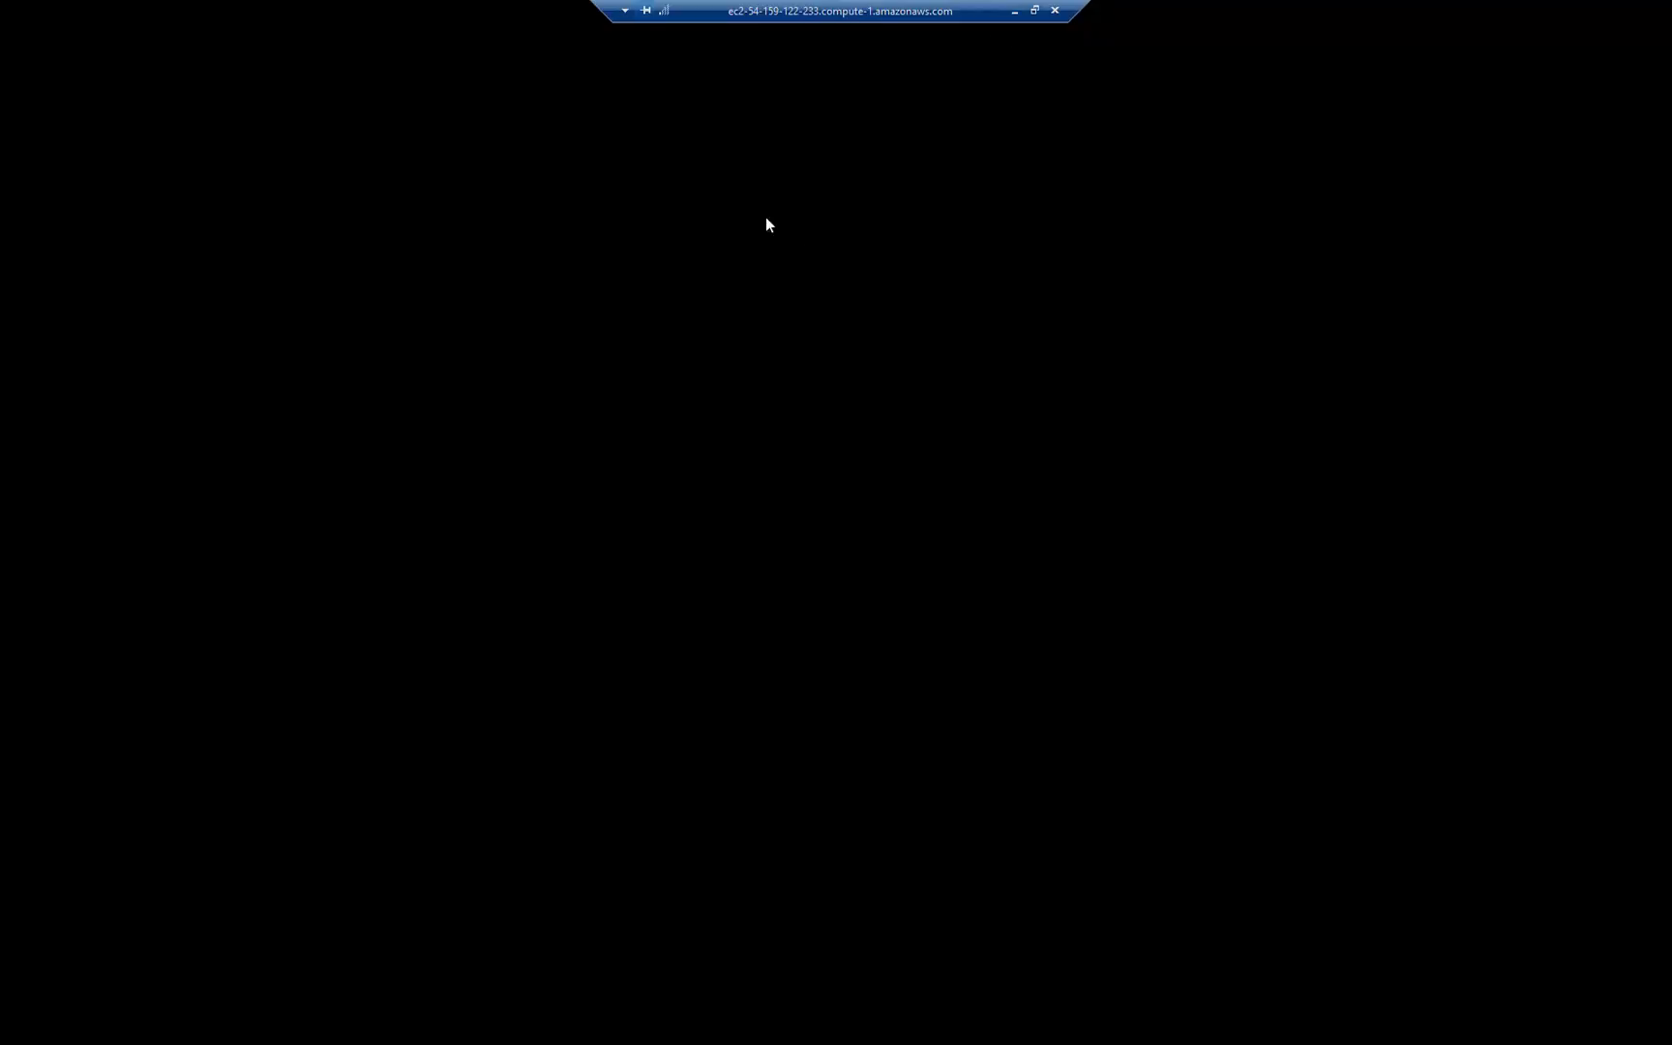
click(1014, 12)
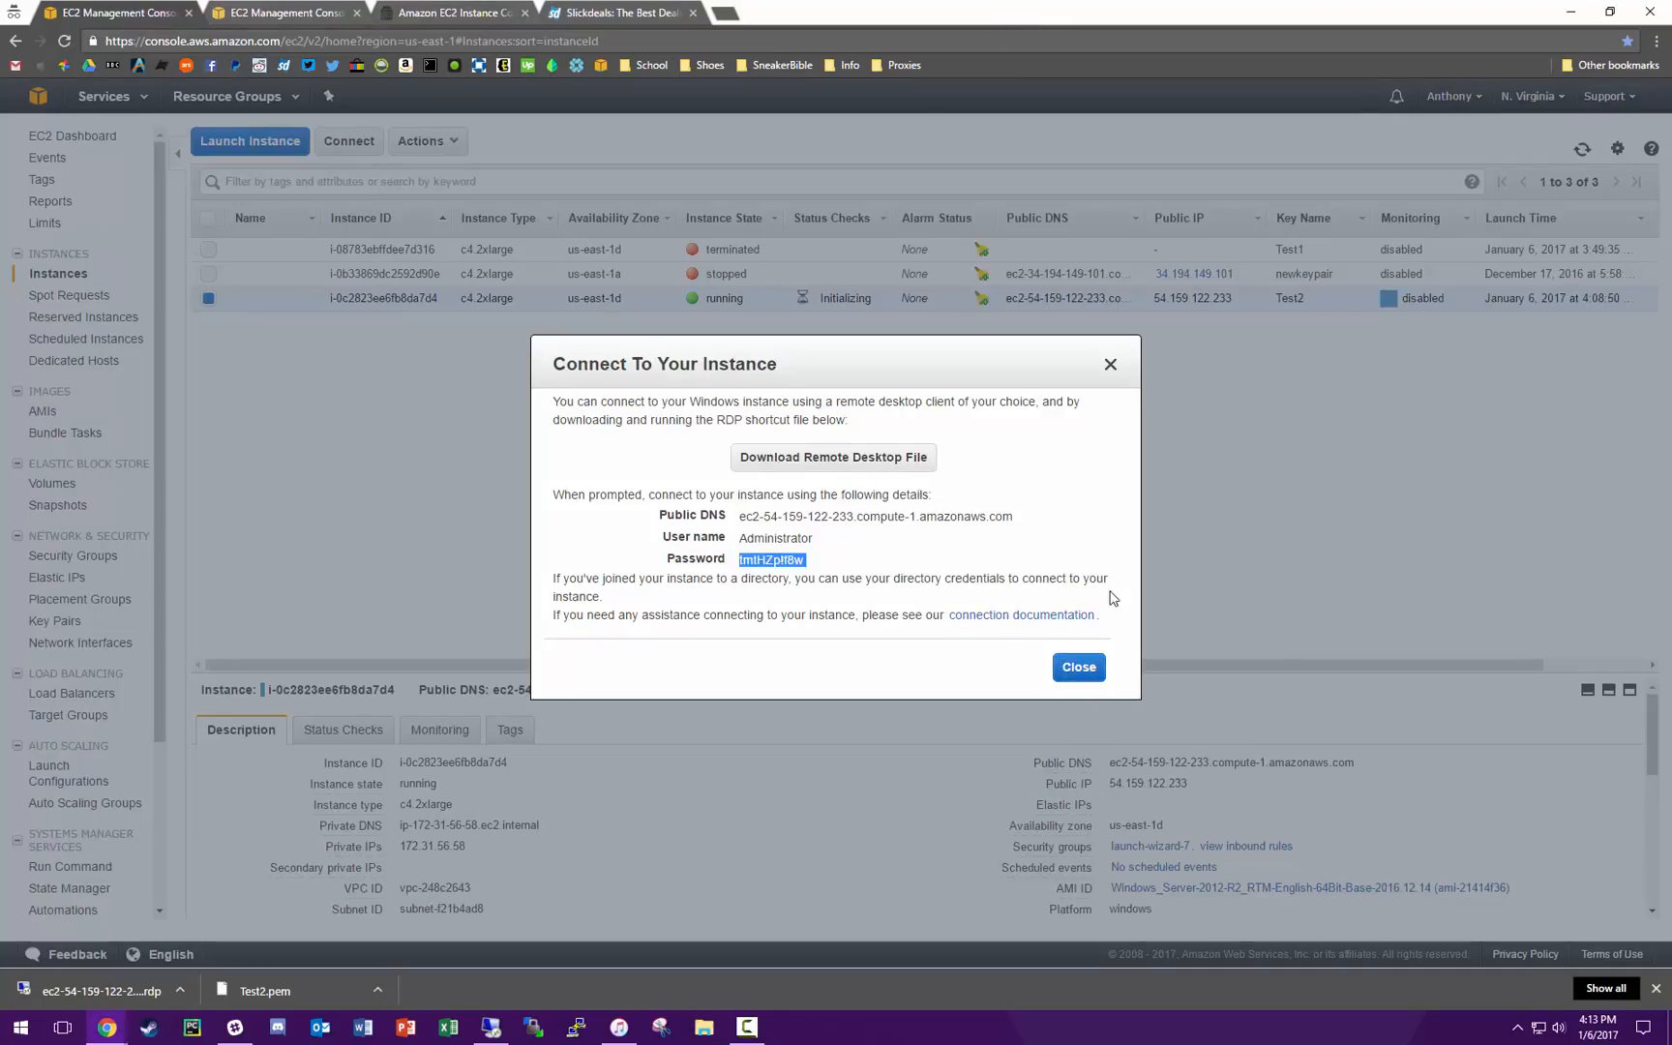
Step: Close the connection details, reopen them for the Test2 instance, and decrypt its password again with the loaded key
click(1066, 669)
right_click(637, 291)
click(667, 299)
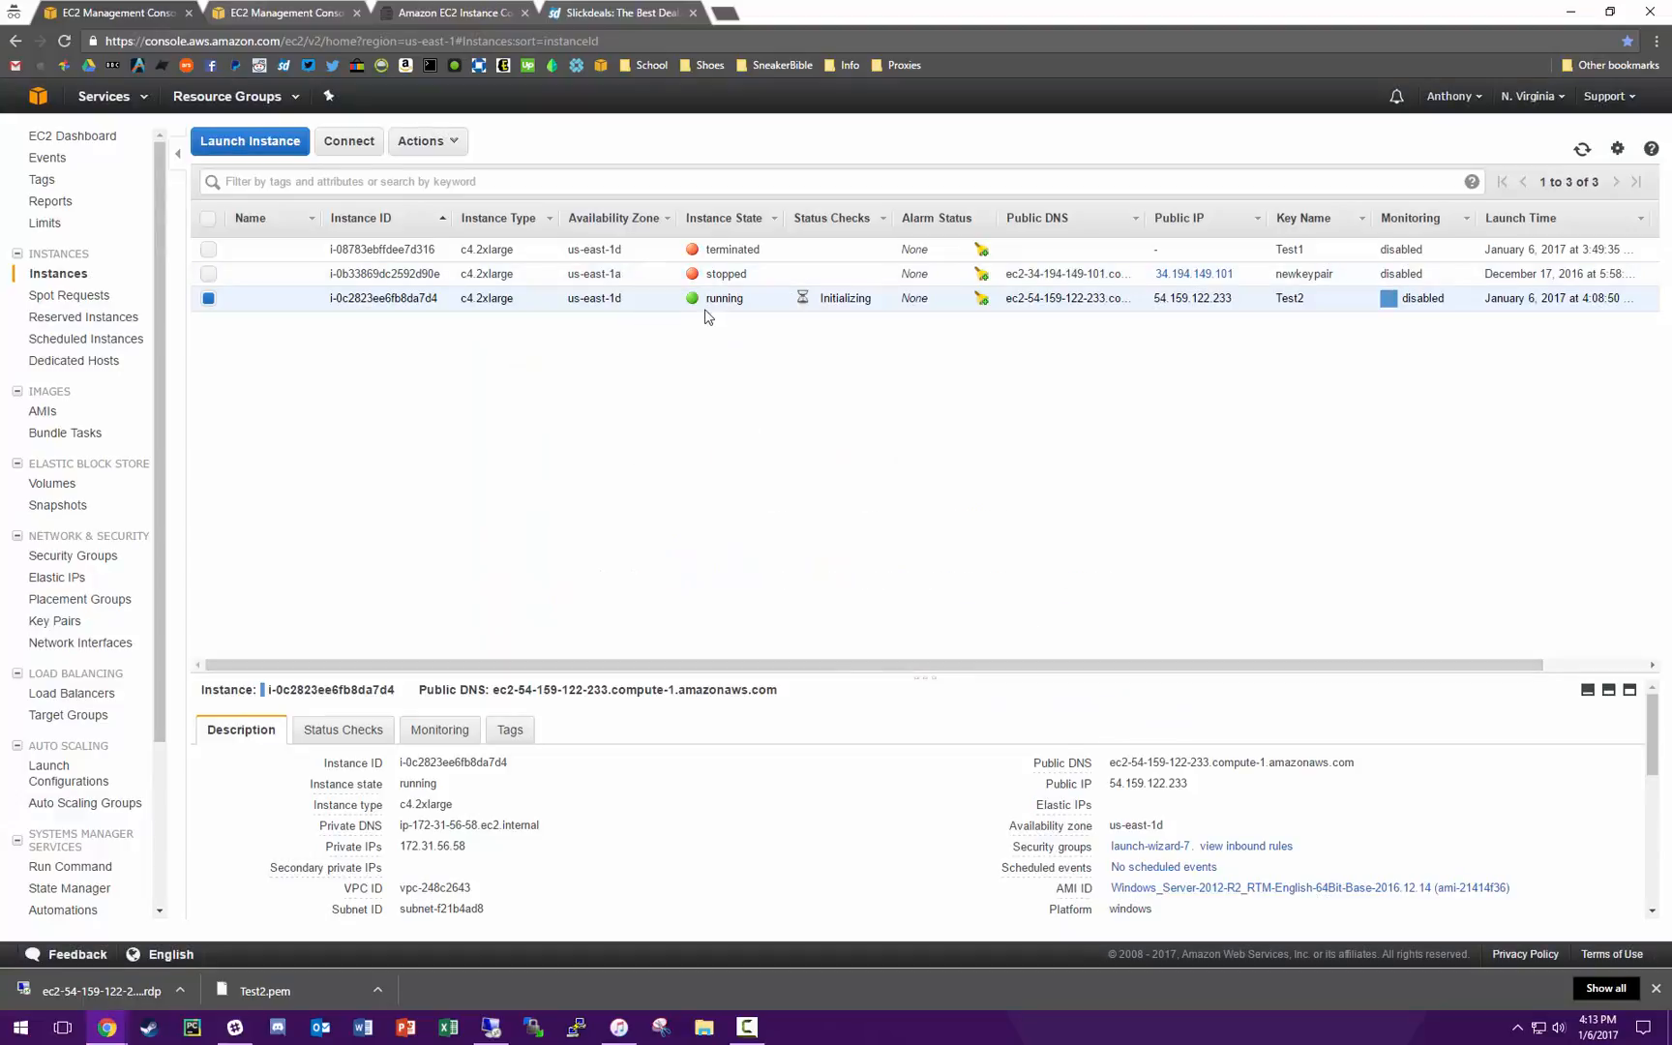
click(786, 569)
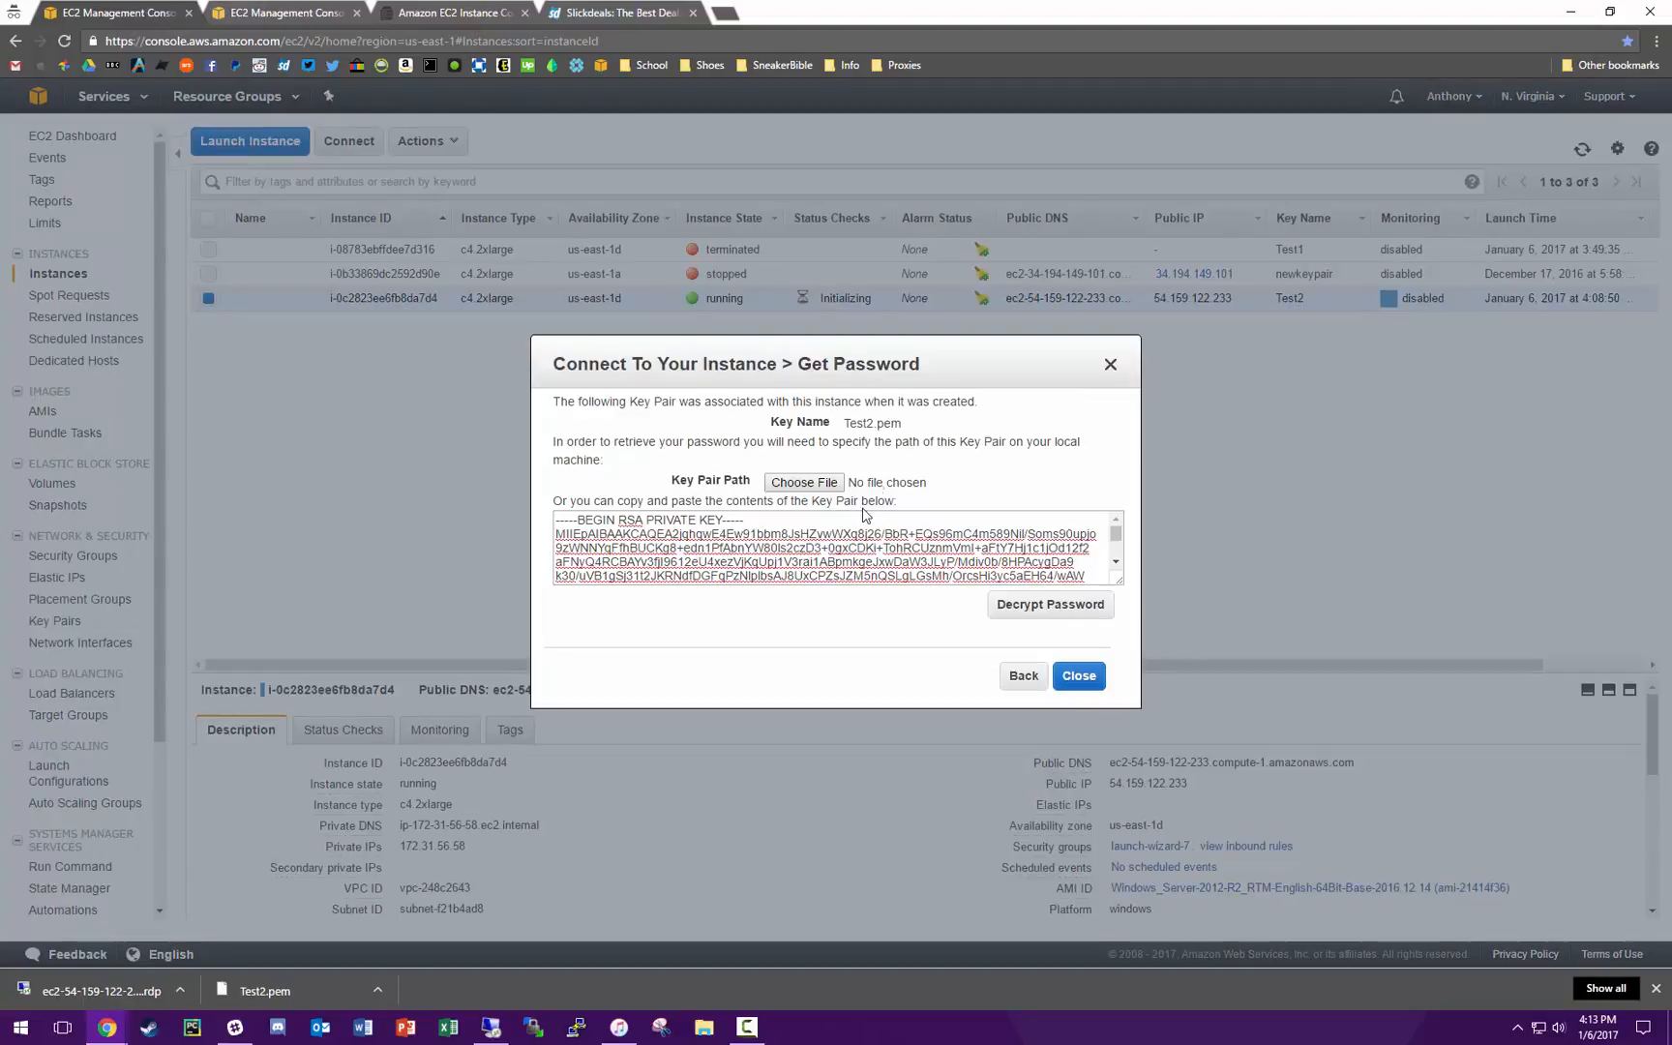
click(1031, 608)
Step: Select and copy the decrypted Administrator password, and close the connection details
right_click(854, 592)
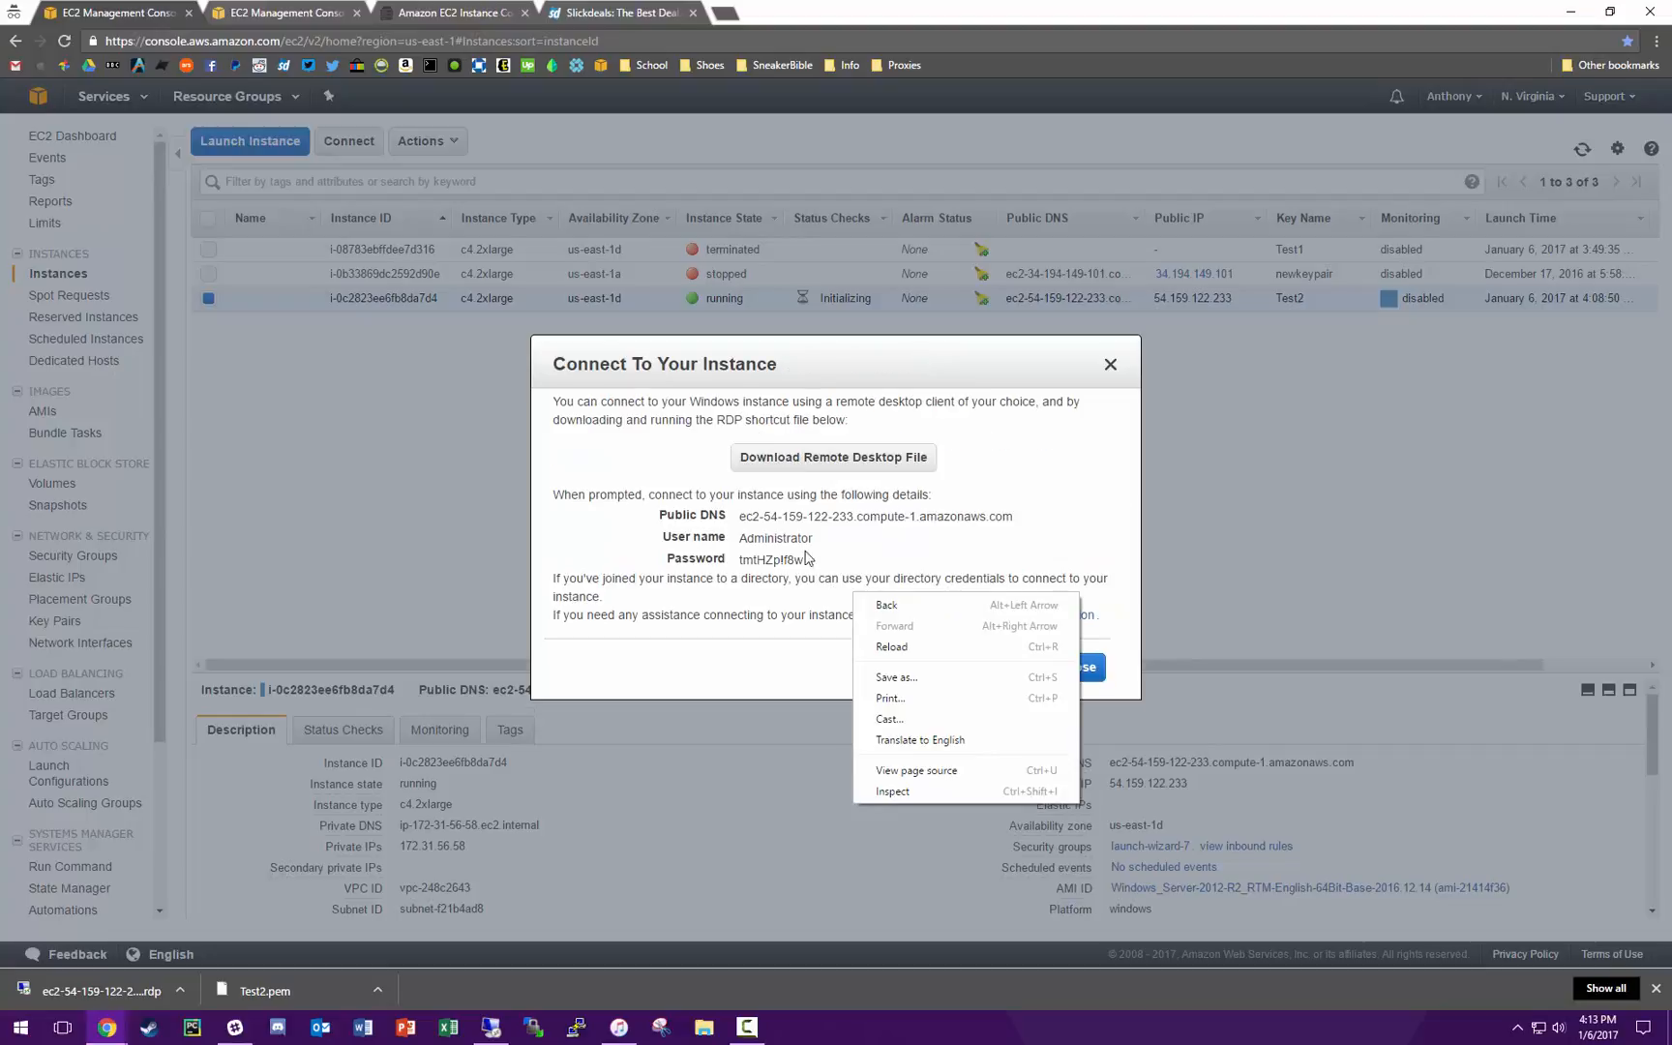
click(821, 560)
double_click(763, 561)
right_click(758, 559)
click(997, 522)
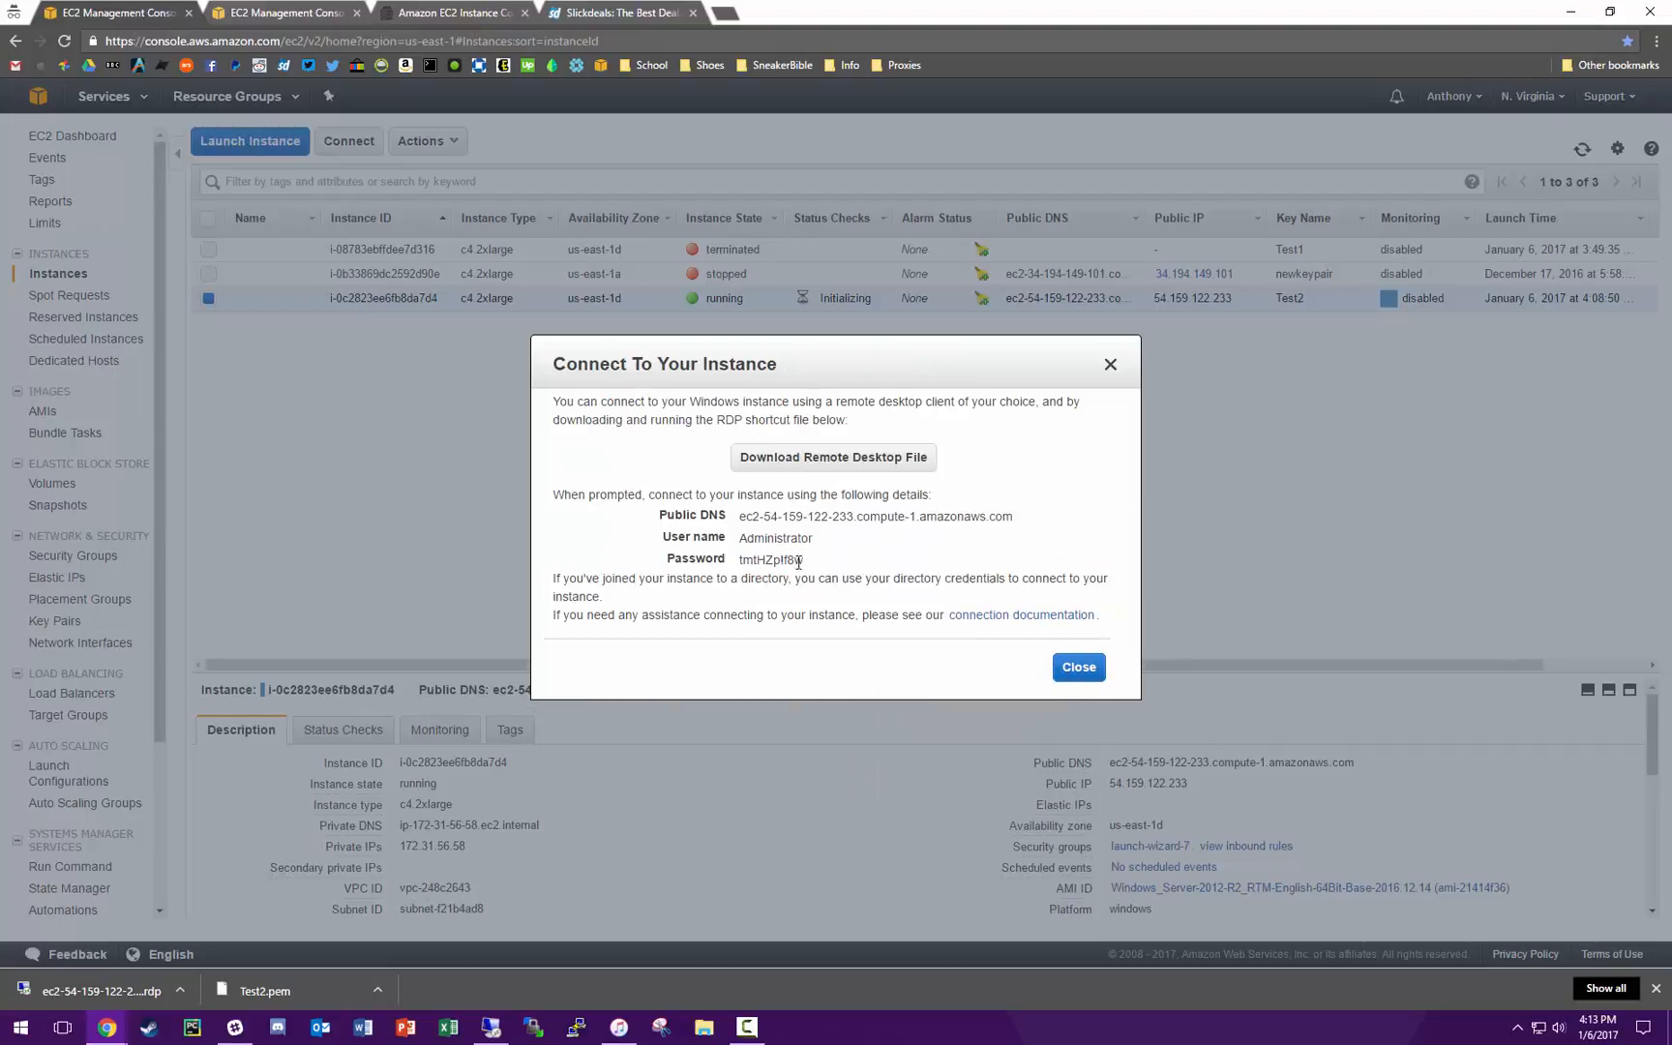
drag(754, 560, 982, 546)
click(1109, 365)
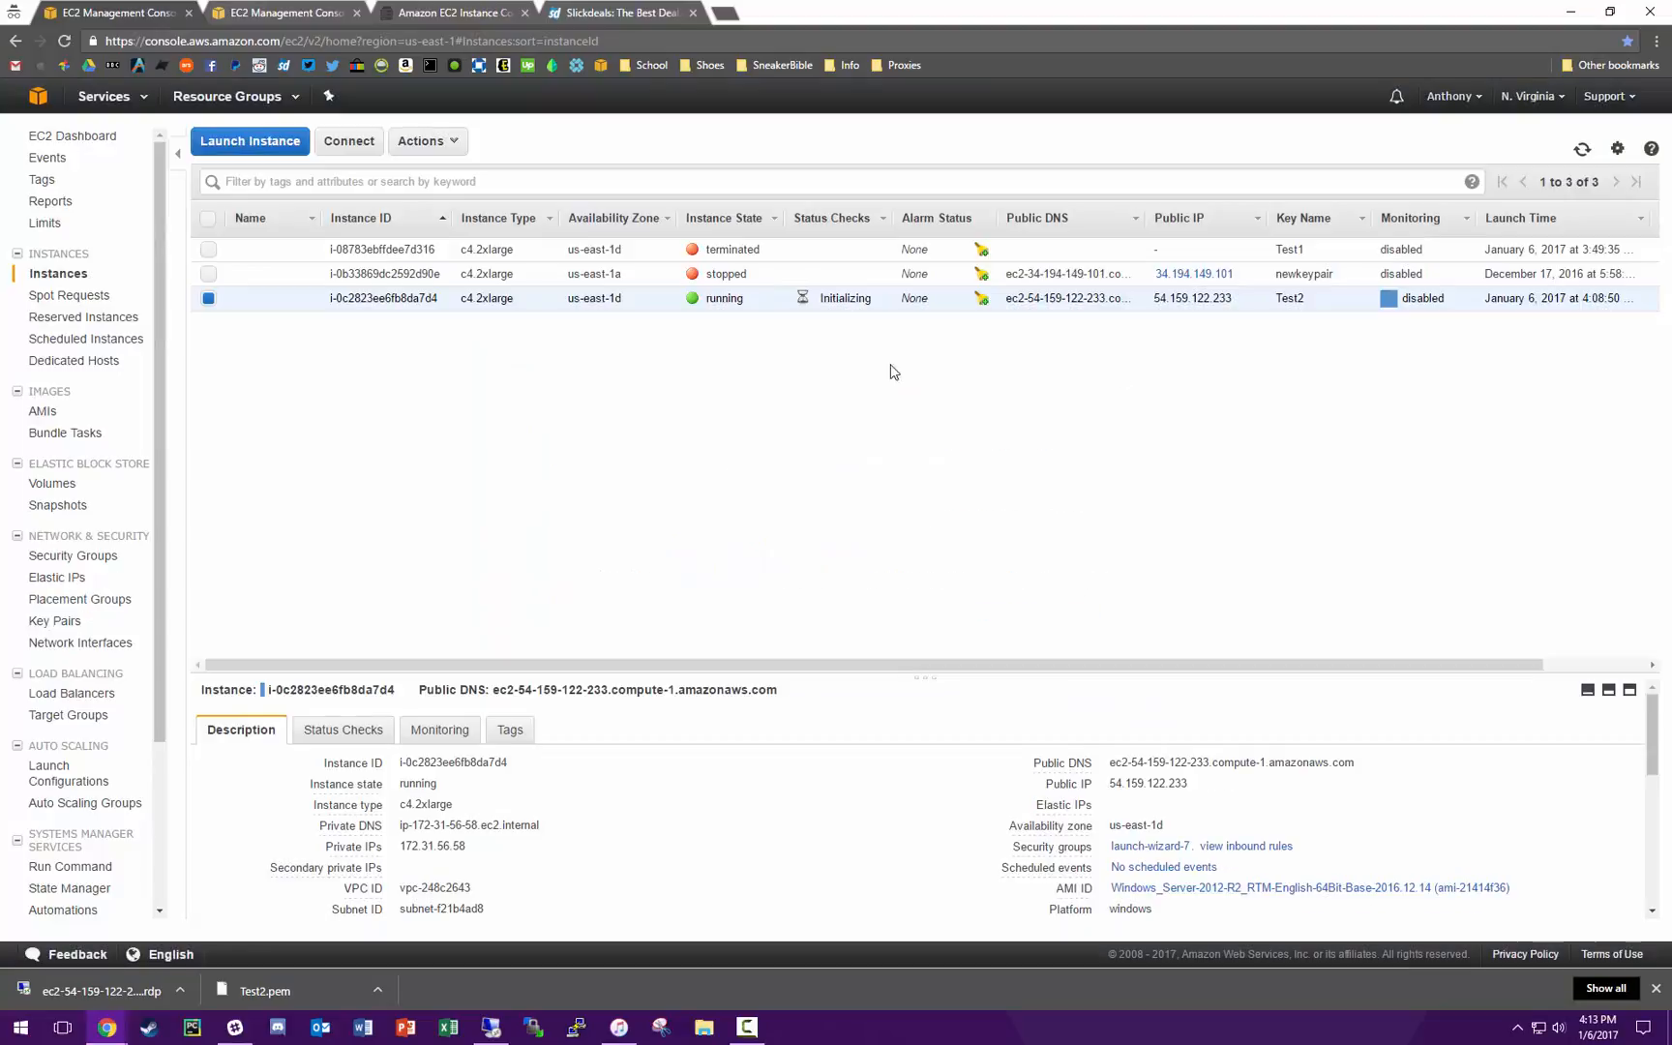
Step: Examine the instance state actions of the Test2 instance, and bring the Remote Desktop session window back up
right_click(733, 300)
mouse_move(818, 408)
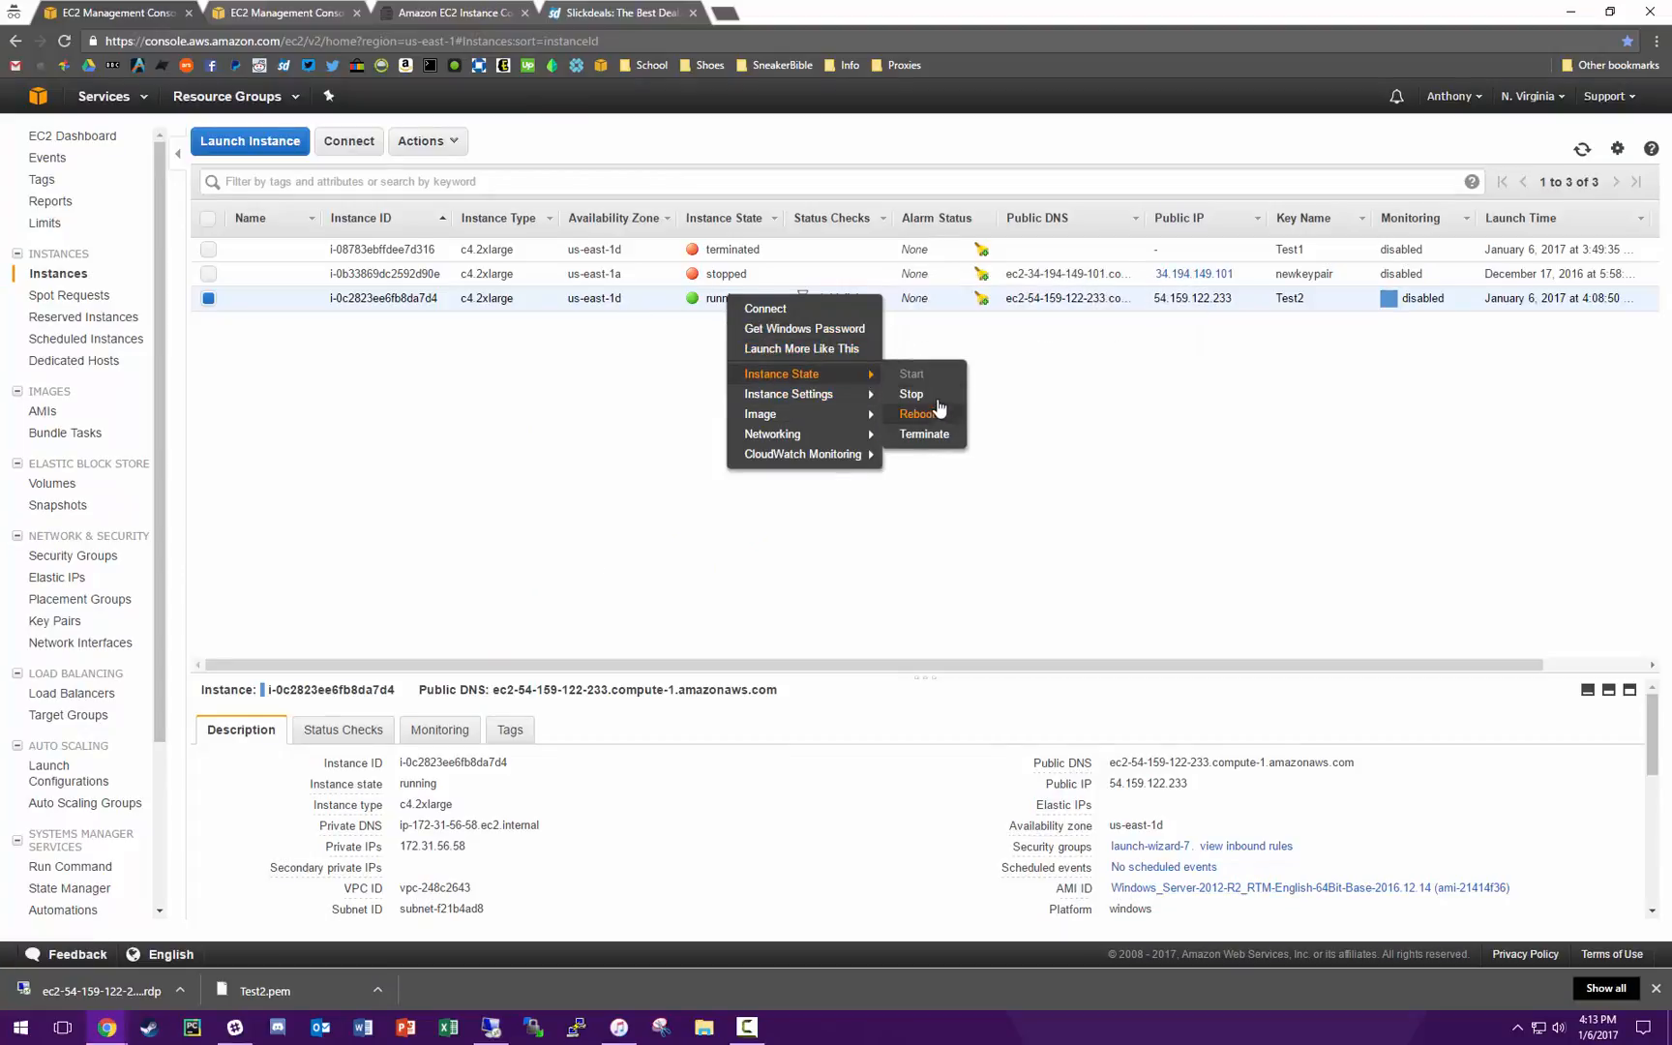
click(1238, 482)
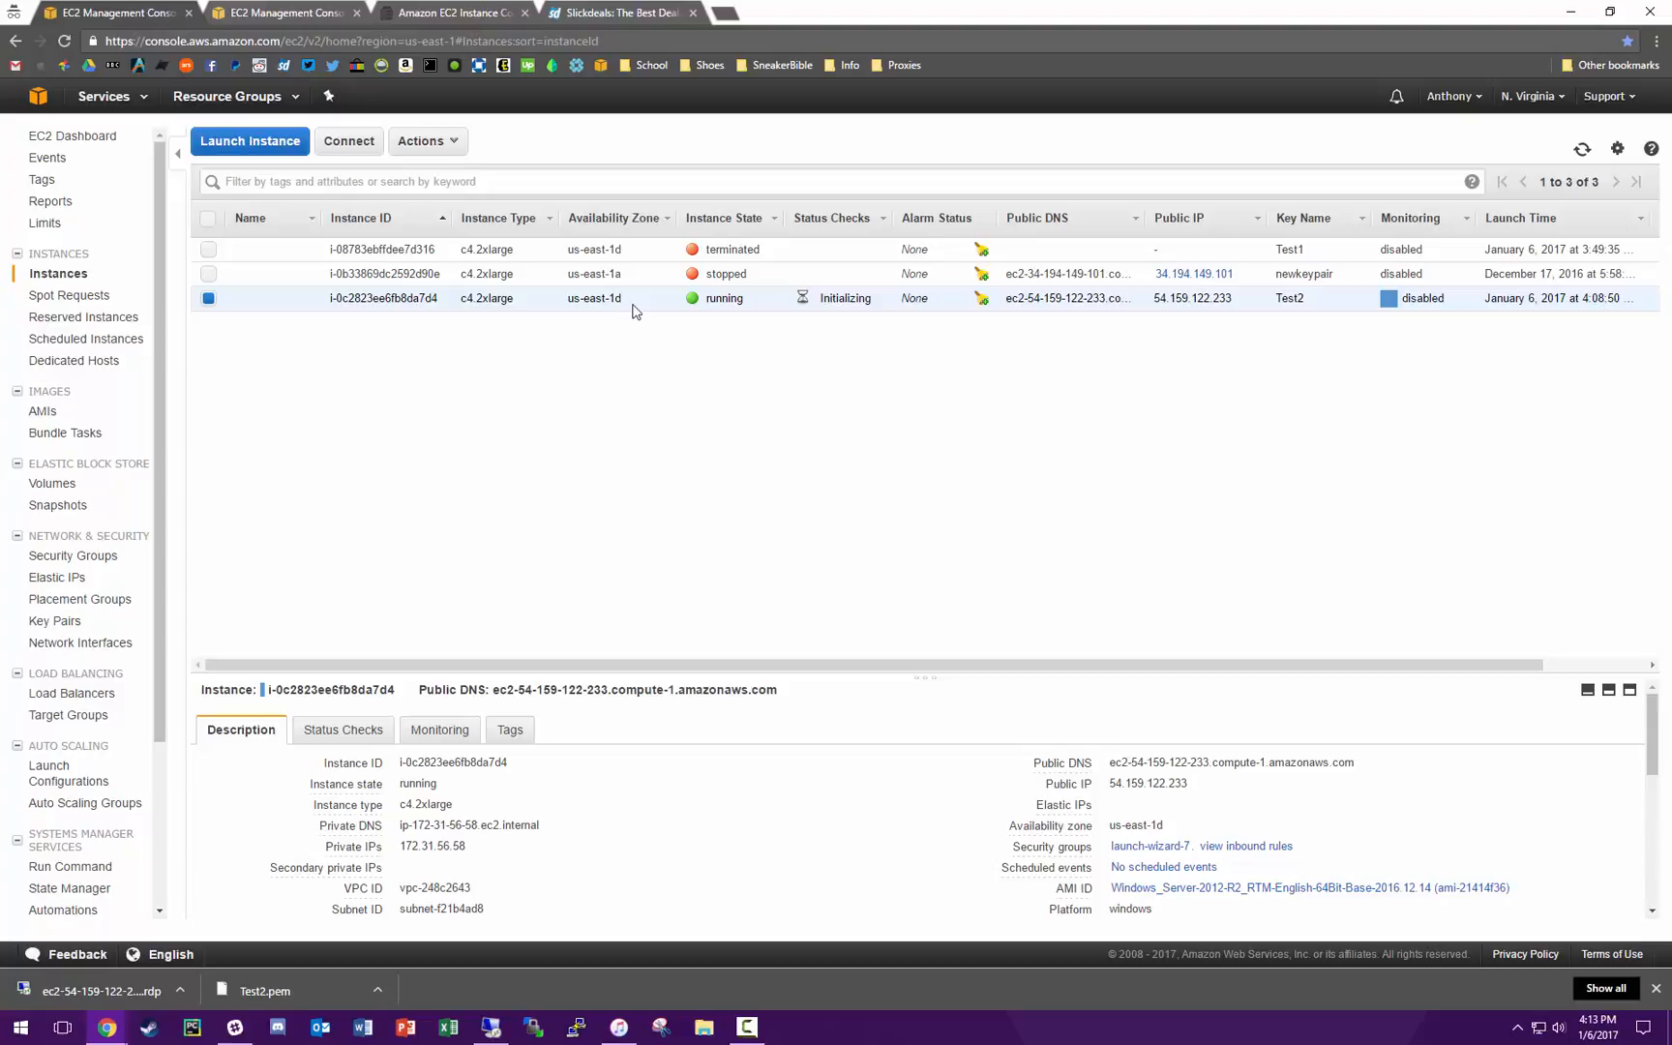
click(492, 1030)
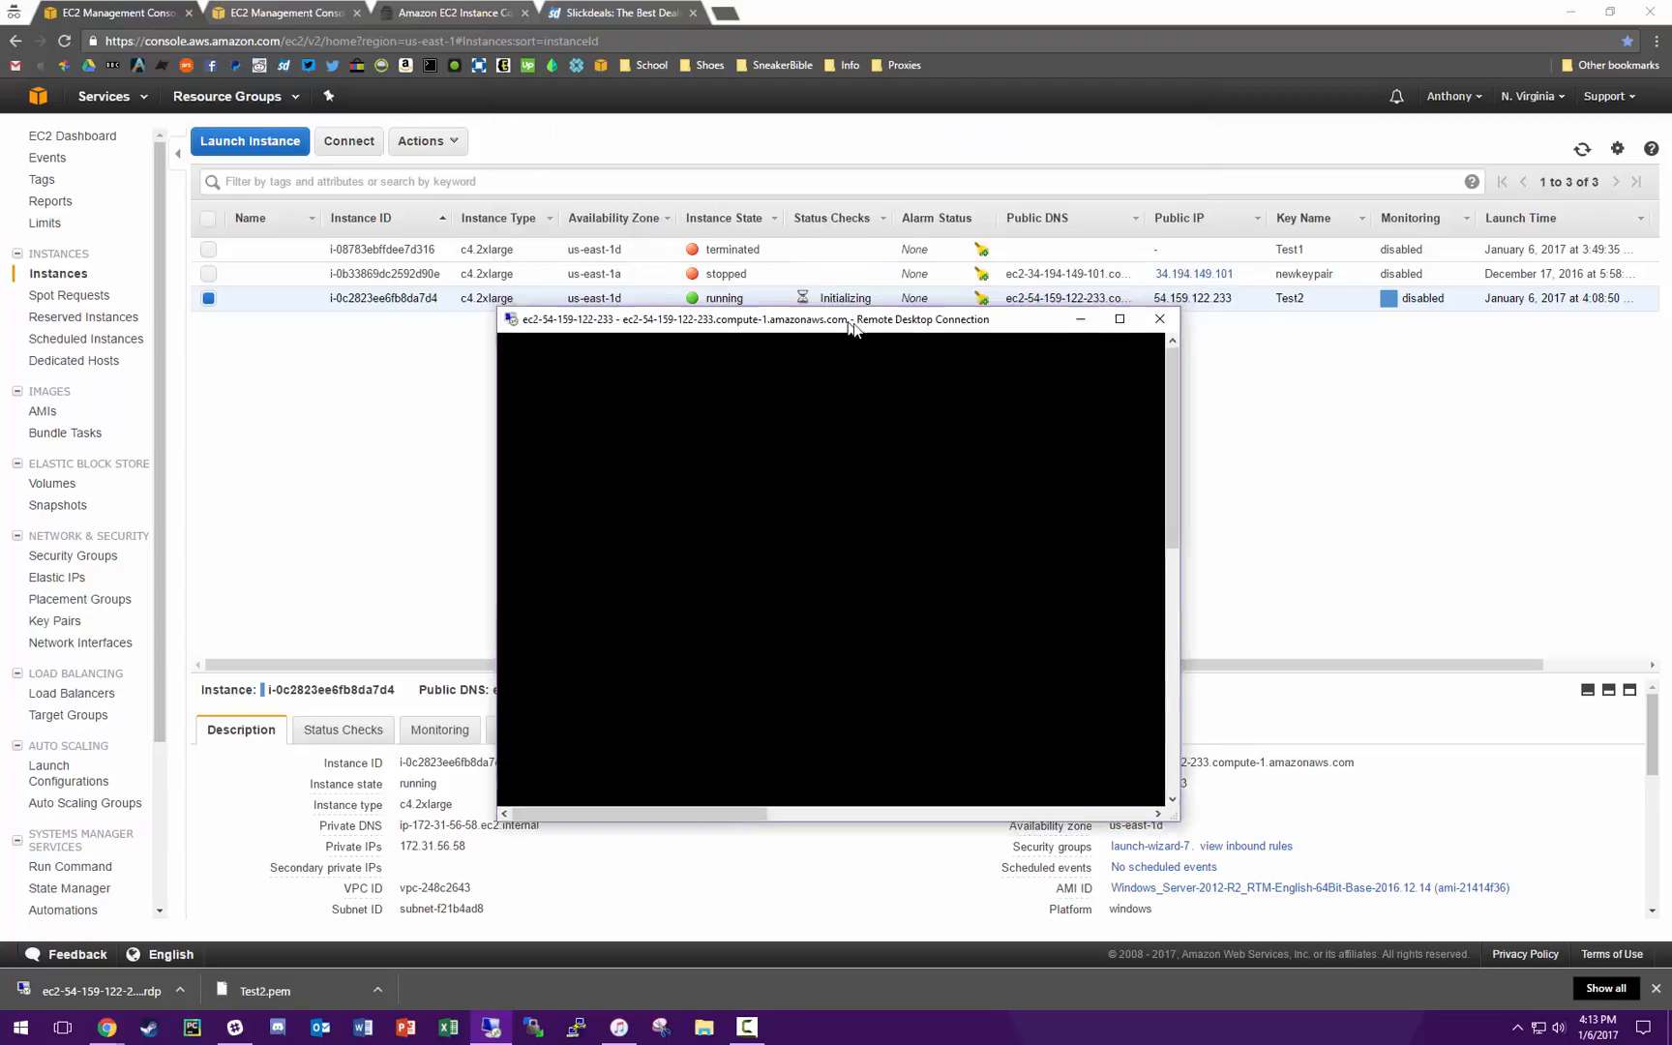